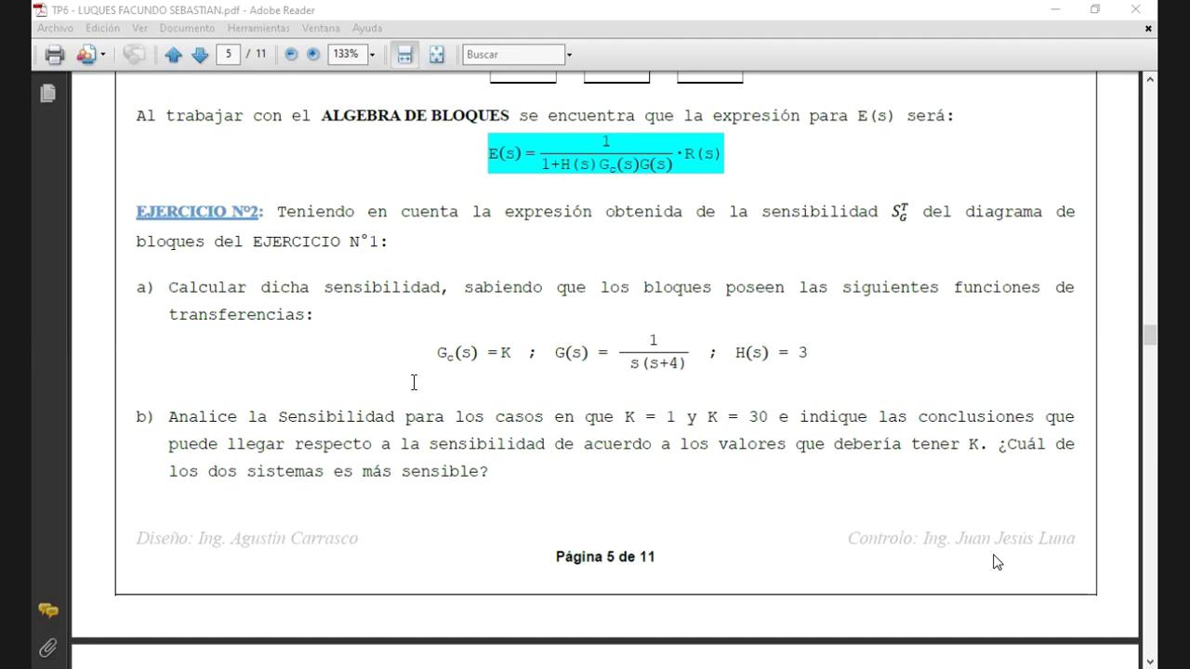
Review the Exercise 2 solution in the PDF, covering the sensitivity analysis for K = 1 and K = 30 and the steady-state error calculation.
scroll(592, 471, down, 2)
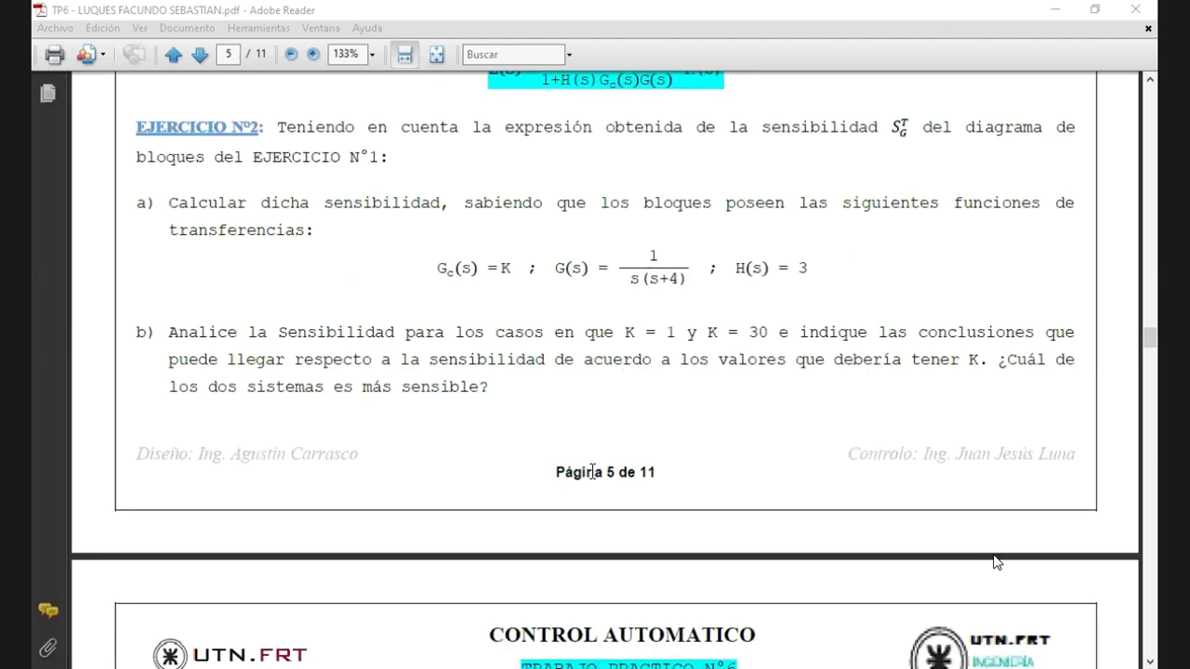
scroll(592, 472, down, 3)
scroll(586, 469, down, 5)
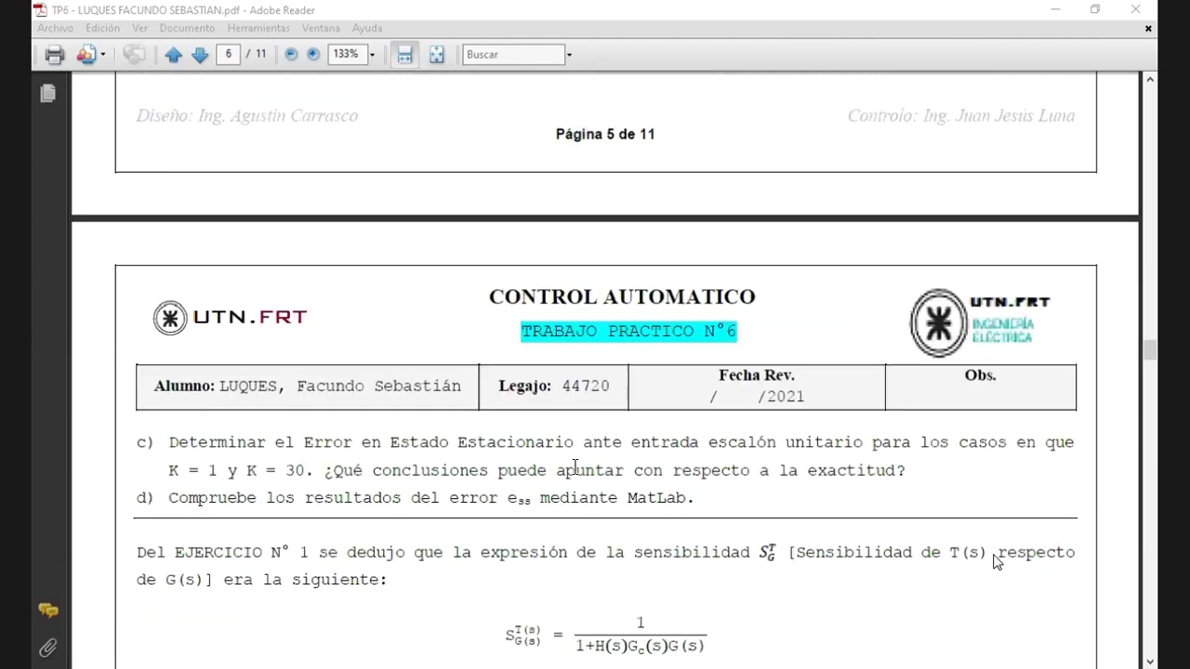
scroll(575, 466, down, 4)
scroll(576, 469, down, 3)
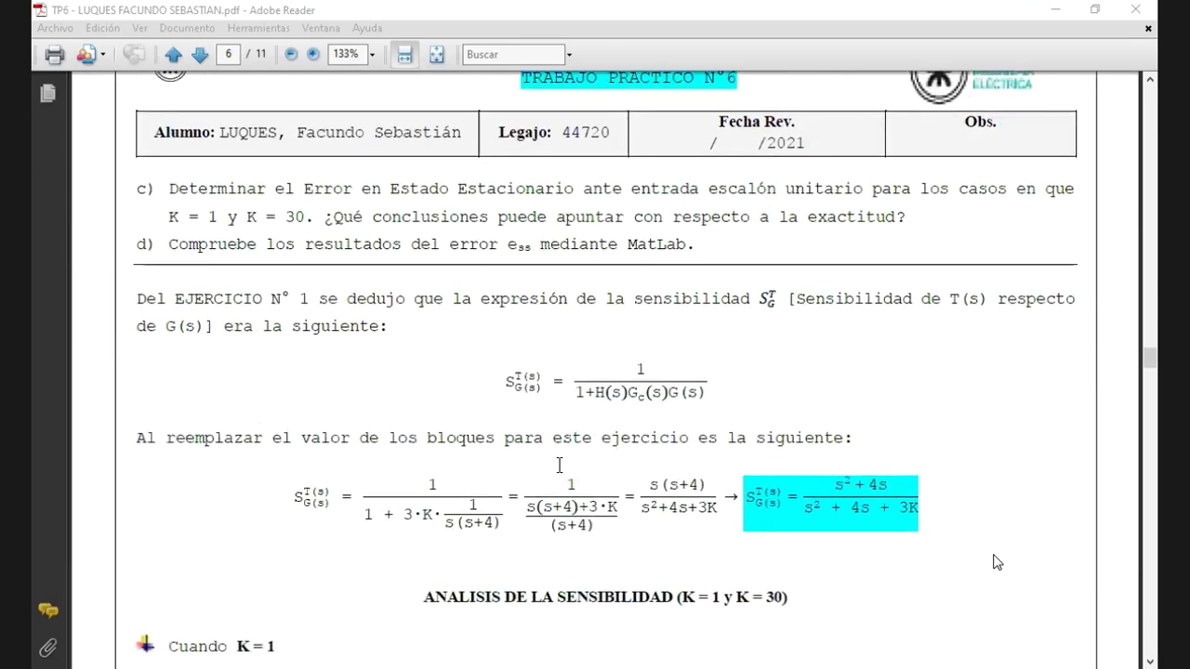
scroll(560, 483, down, 1)
scroll(558, 482, down, 7)
scroll(557, 505, down, 7)
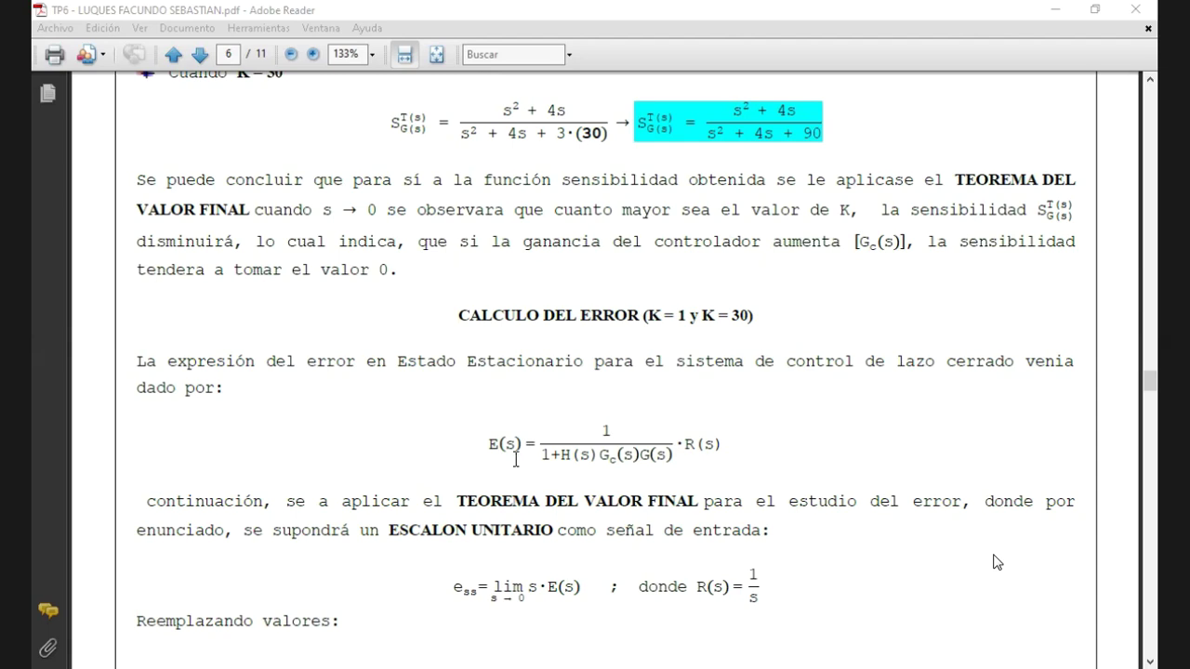
scroll(516, 459, down, 2)
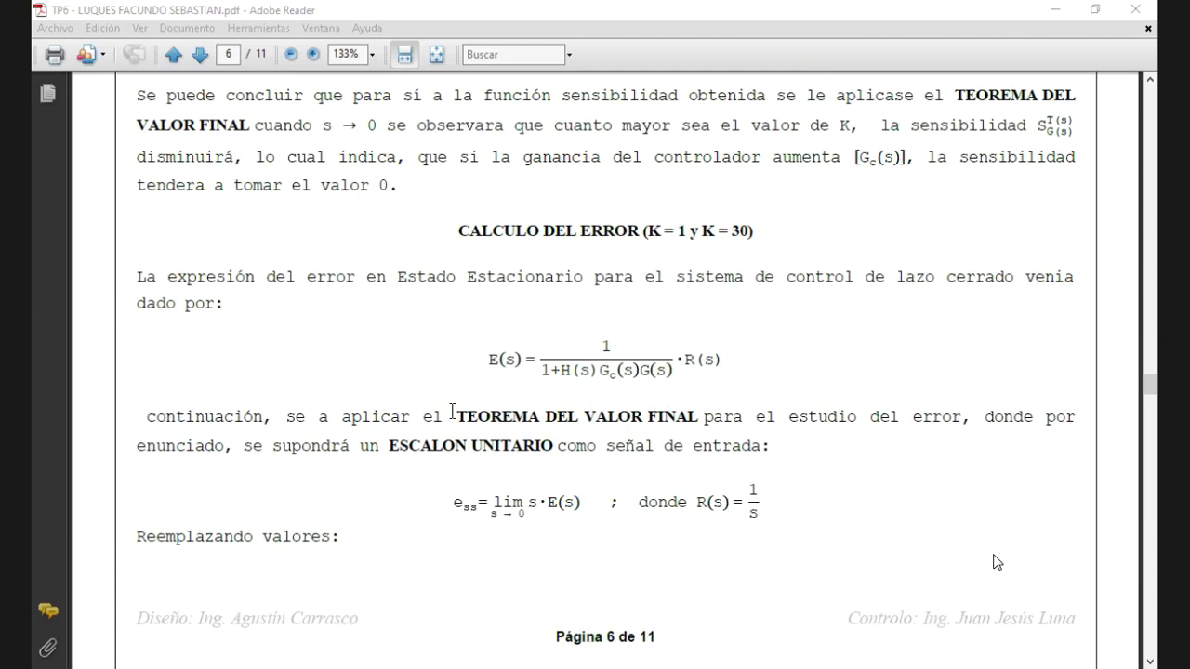
scroll(772, 372, down, 4)
scroll(763, 388, down, 7)
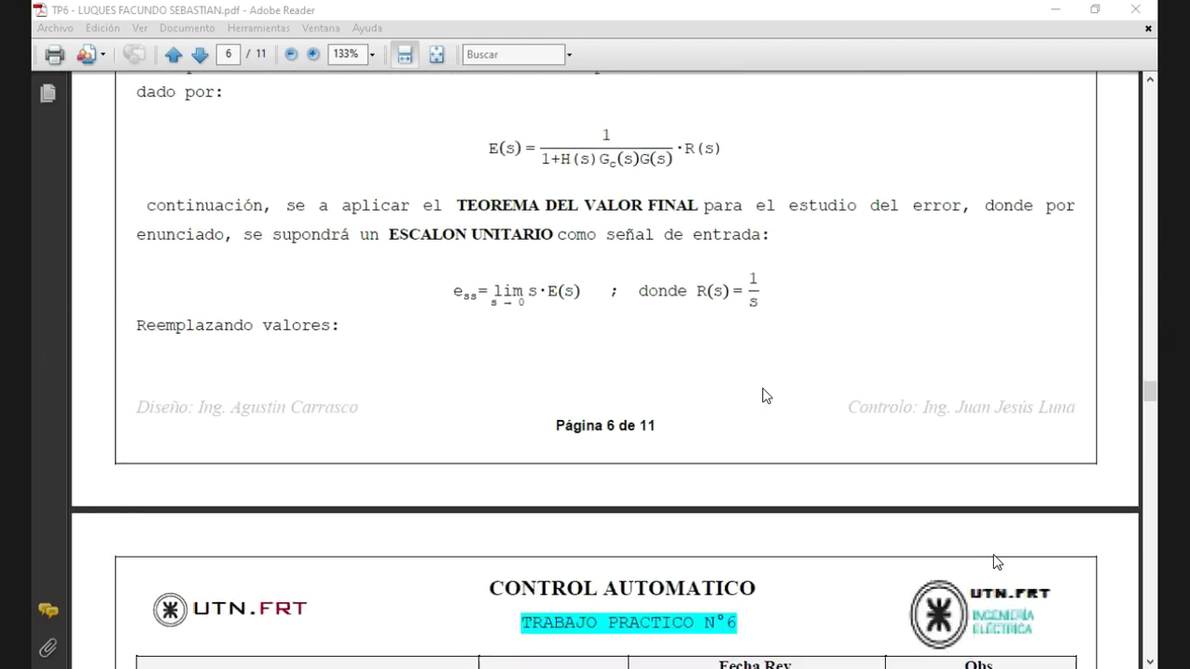
scroll(761, 390, down, 2)
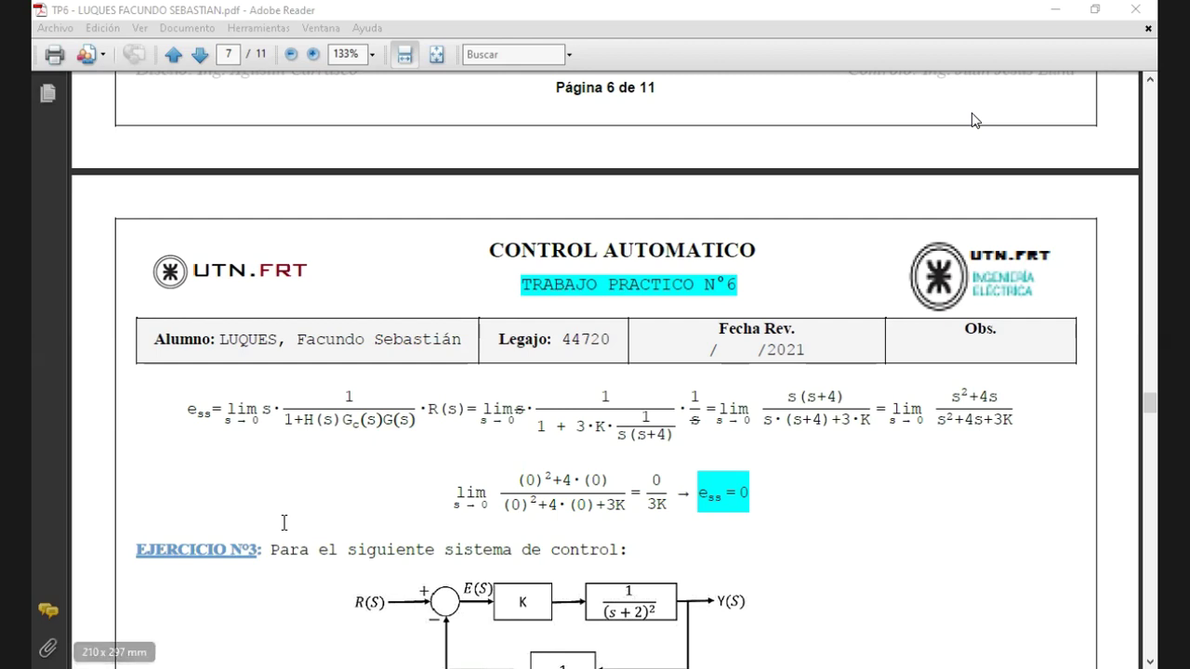
scroll(972, 119, up, 3)
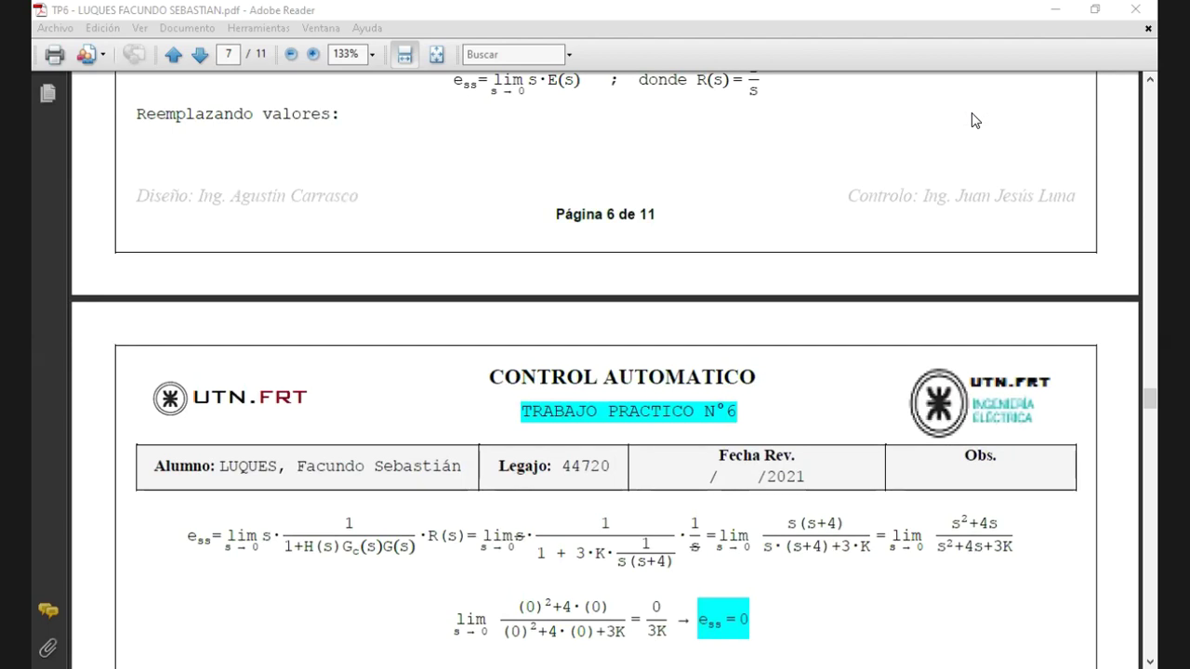
Switch to MATLAB and launch the SISO design tool with the sisotool command.
key(alt+s)
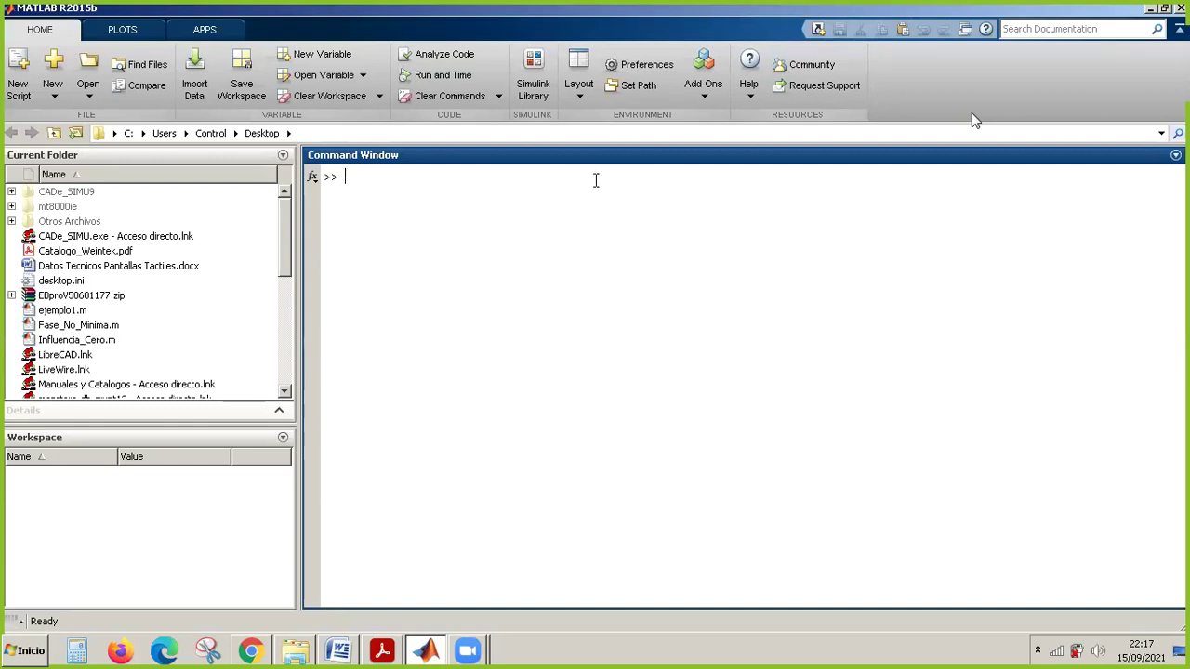
text(siso)
text(tool)
key(Return)
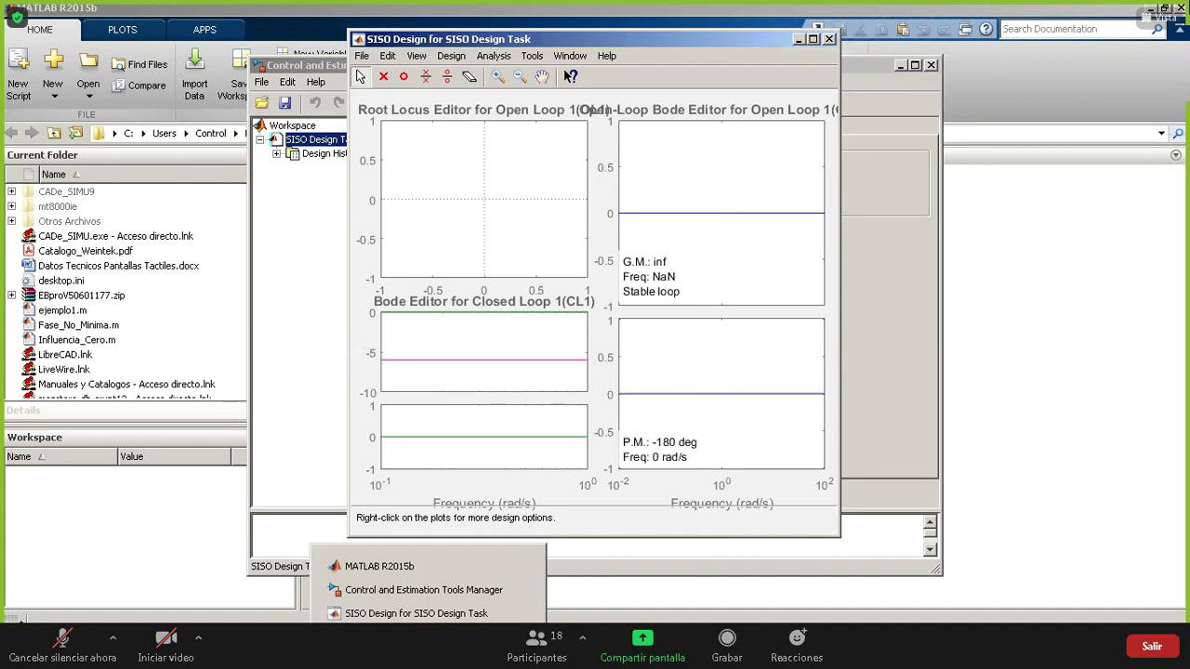
Check the two SISO tool windows, minimize the SISO Design window and leave the Control and Estimation Tools Manager in front.
click(456, 592)
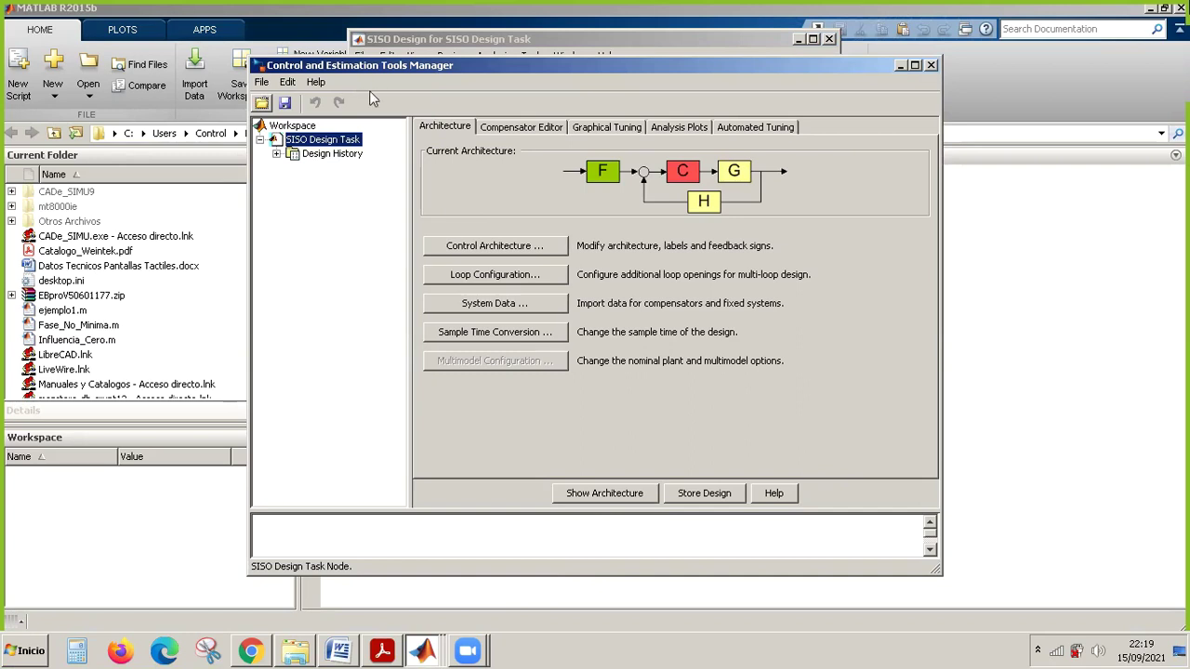
click(425, 650)
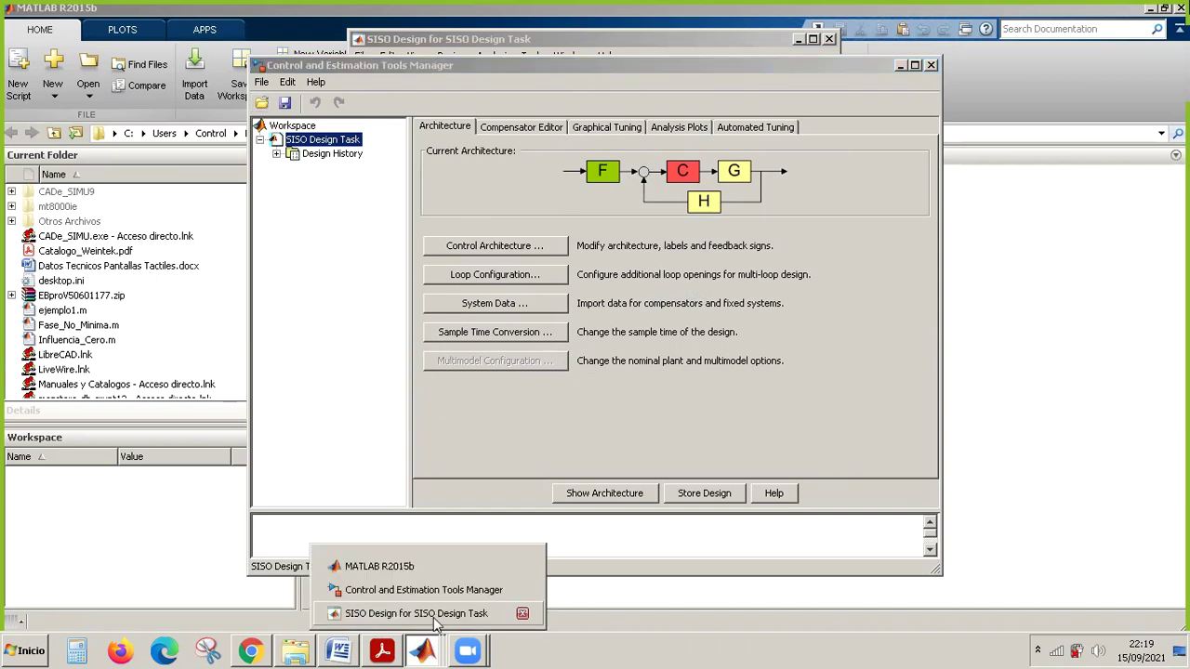
click(435, 615)
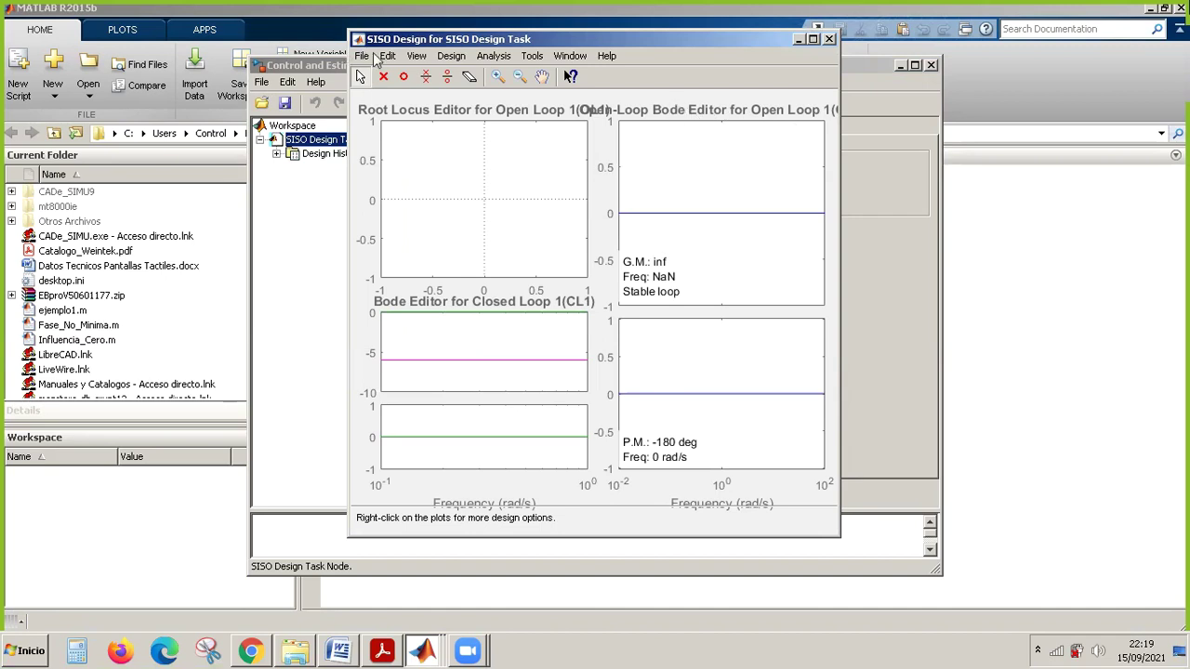
drag(382, 39, 255, 144)
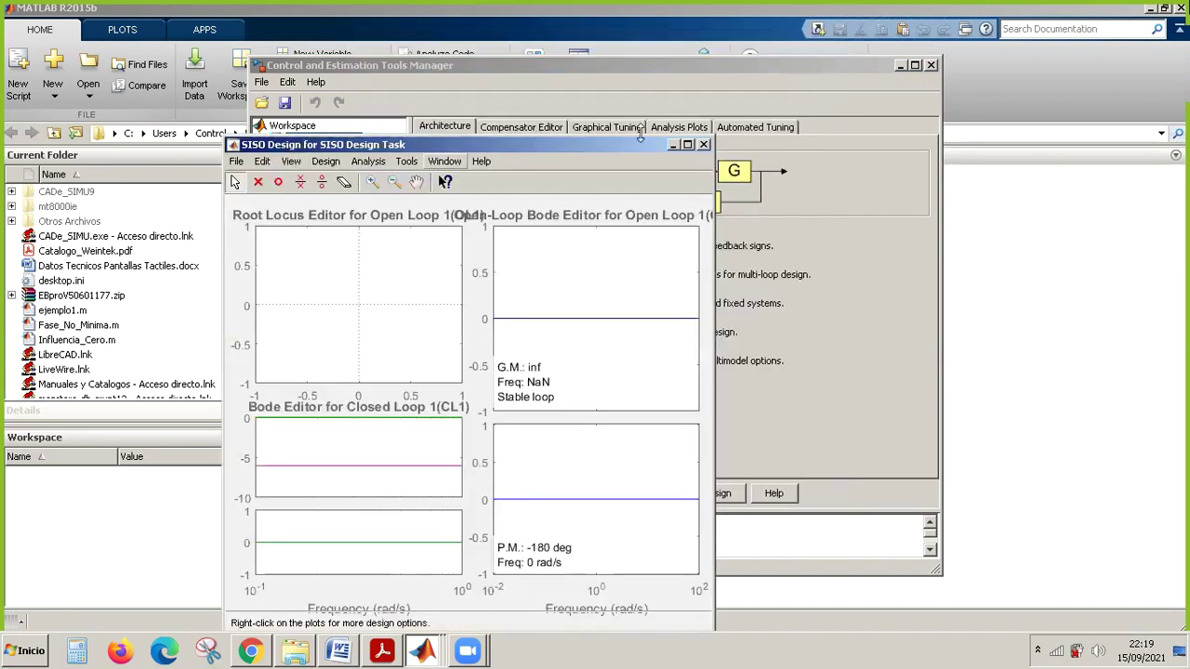
click(674, 145)
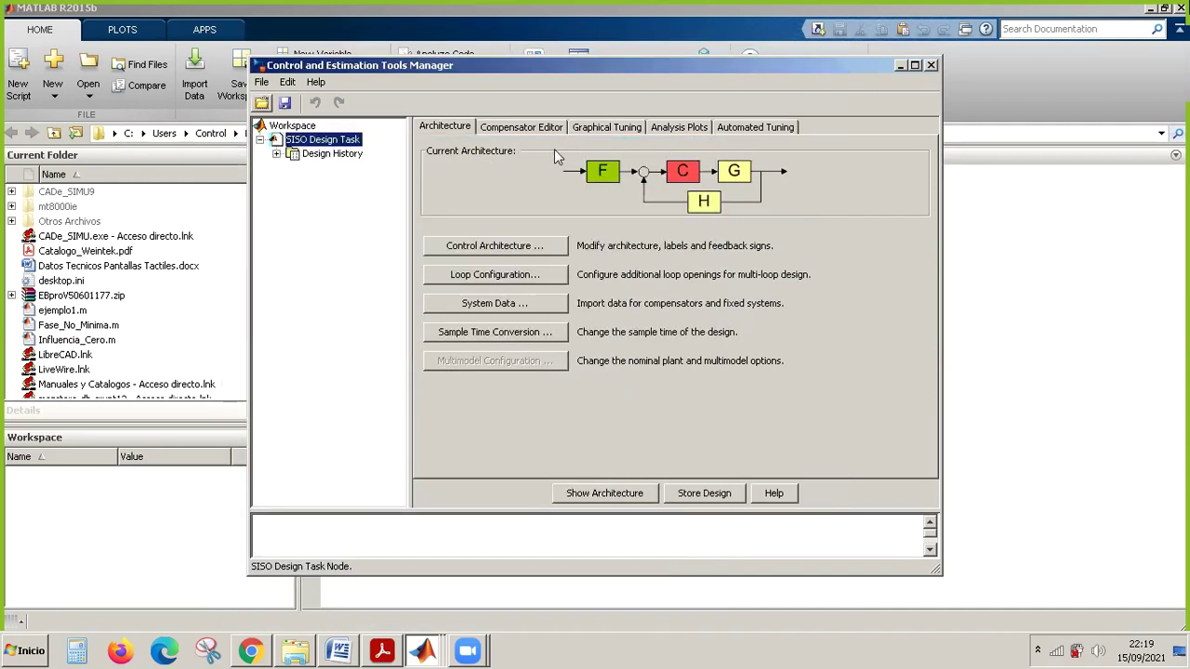
Switch to Chrome, open the MatLab - SISOTOOL section of the Control Automático course and look over its tutorial and video resources.
click(251, 650)
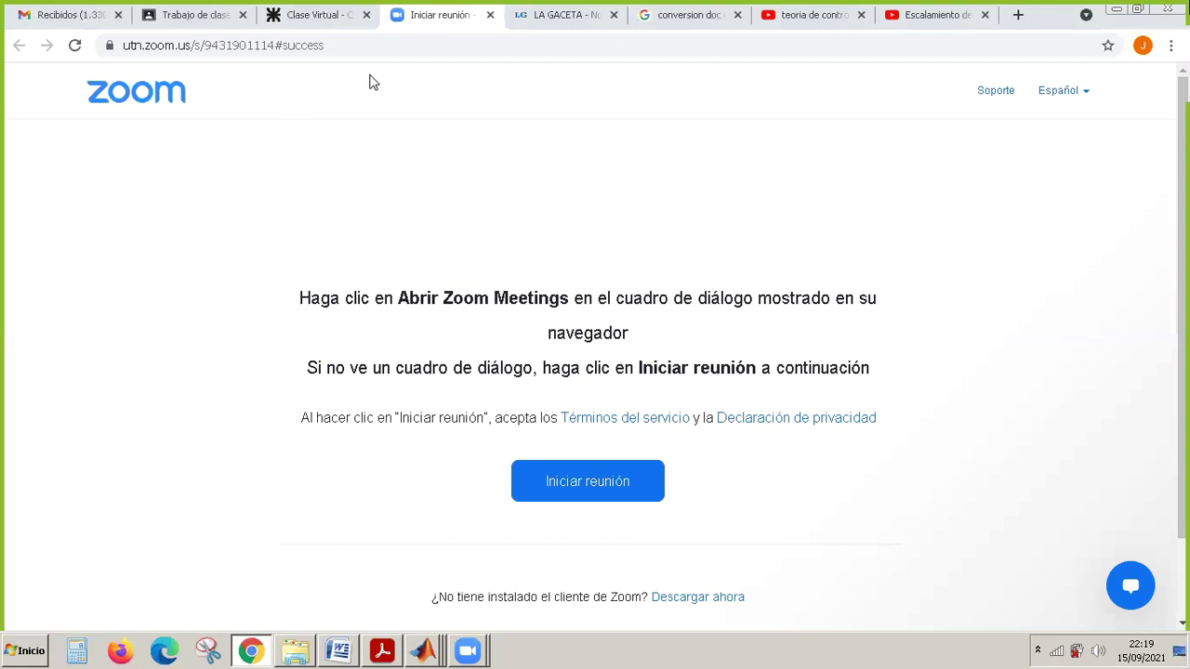
click(336, 20)
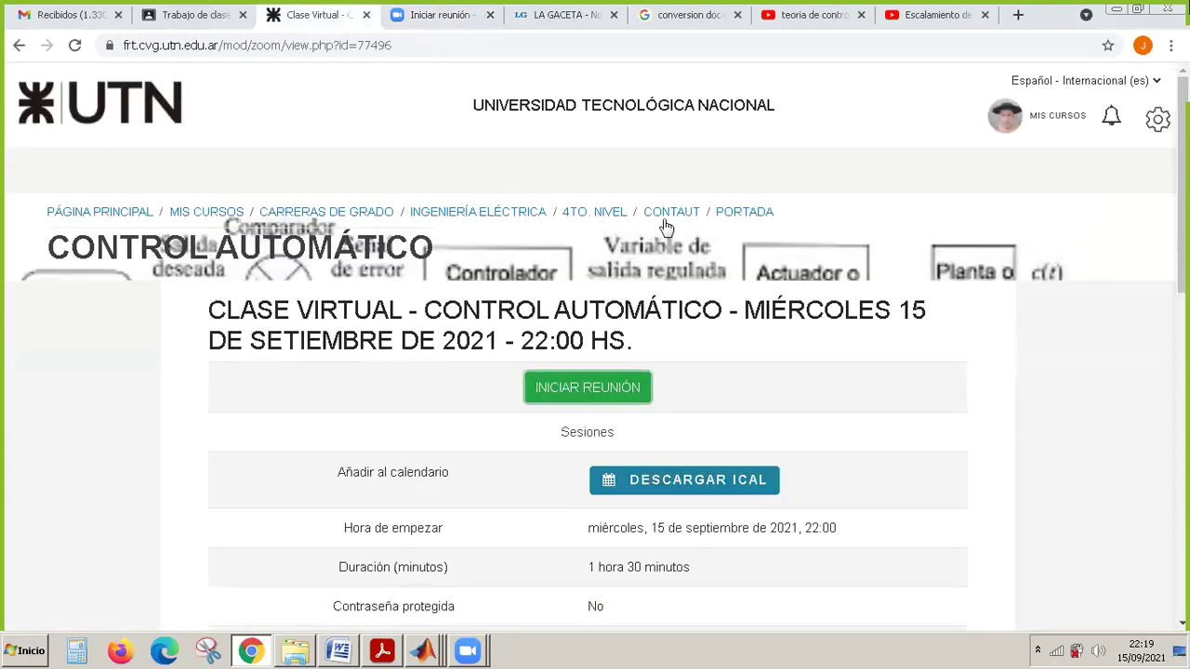
click(676, 218)
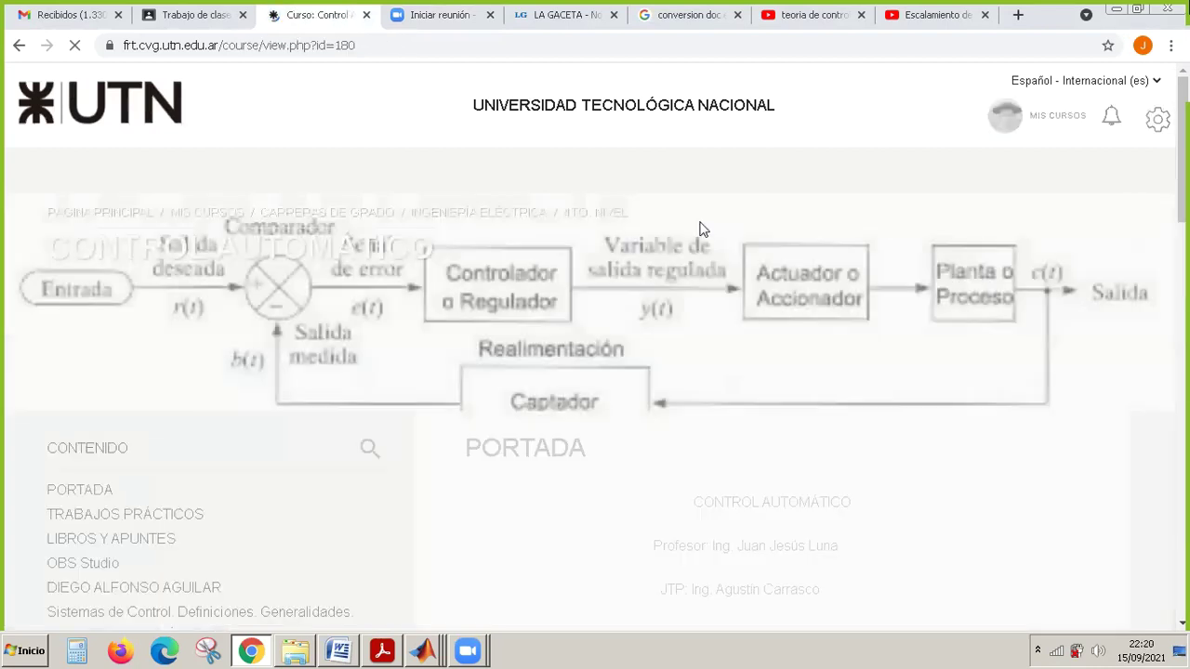
scroll(1185, 120, down, 7)
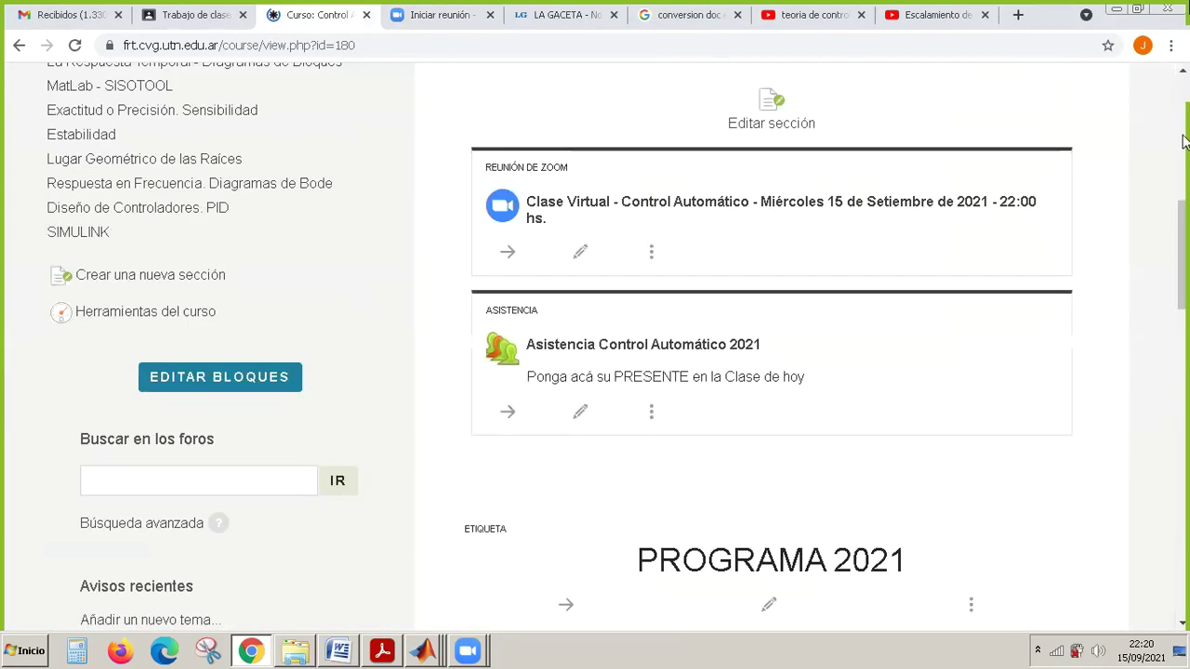
scroll(1186, 233, up, 1)
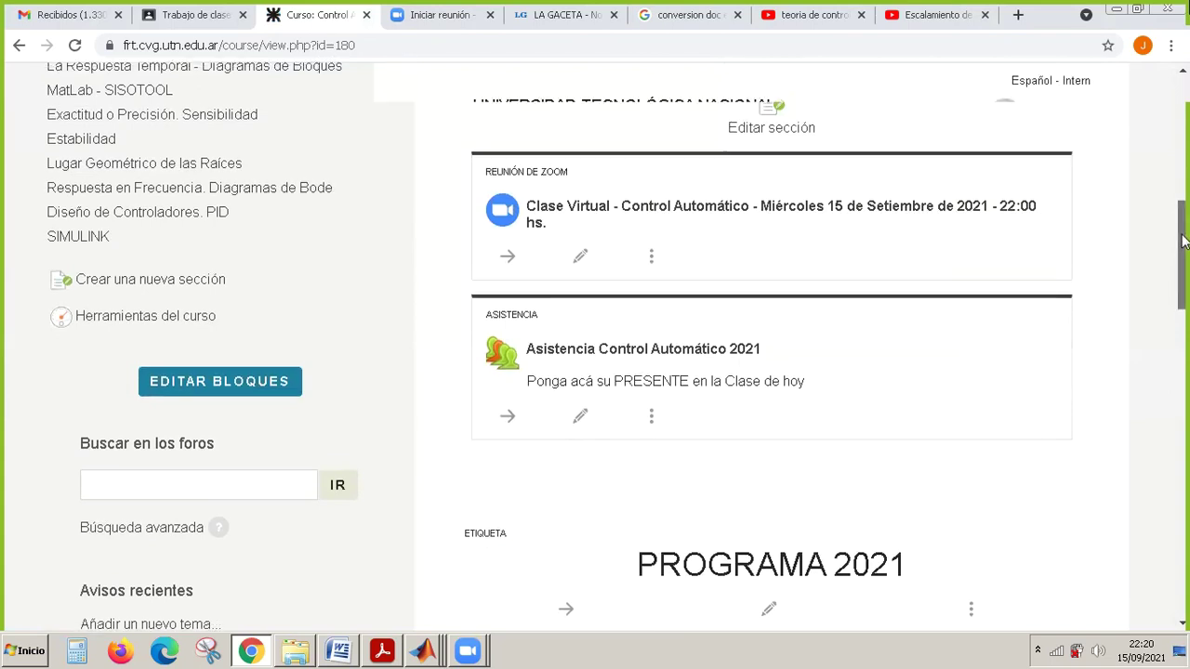
scroll(887, 257, up, 3)
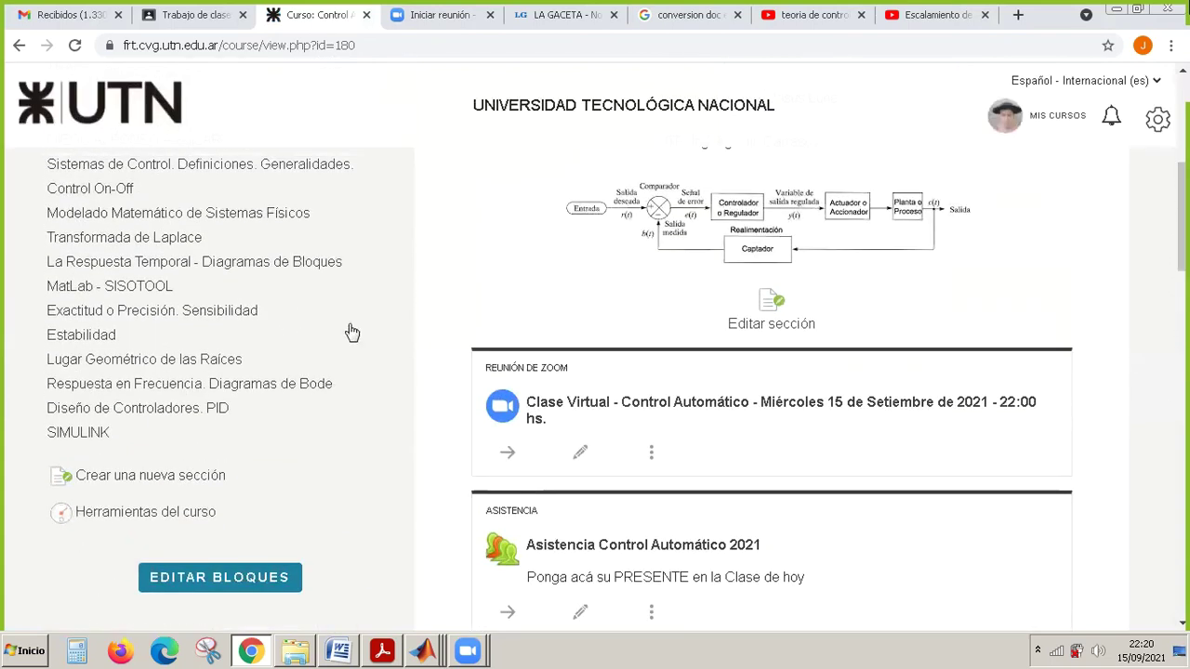
click(151, 288)
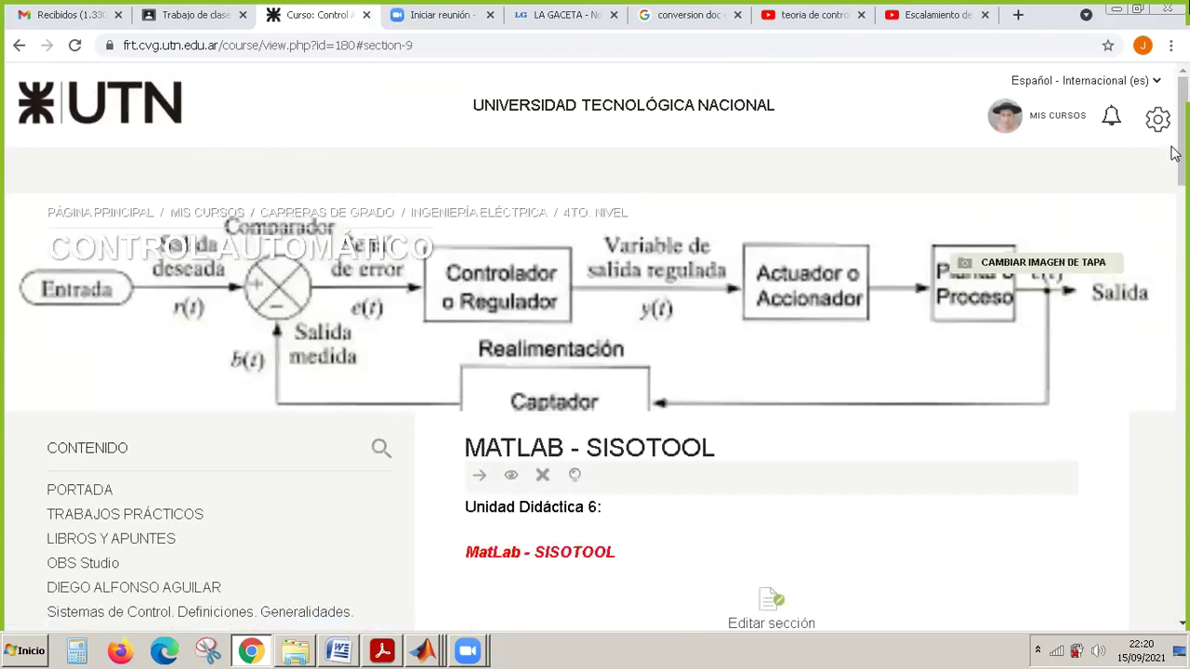
drag(1182, 149, 1186, 249)
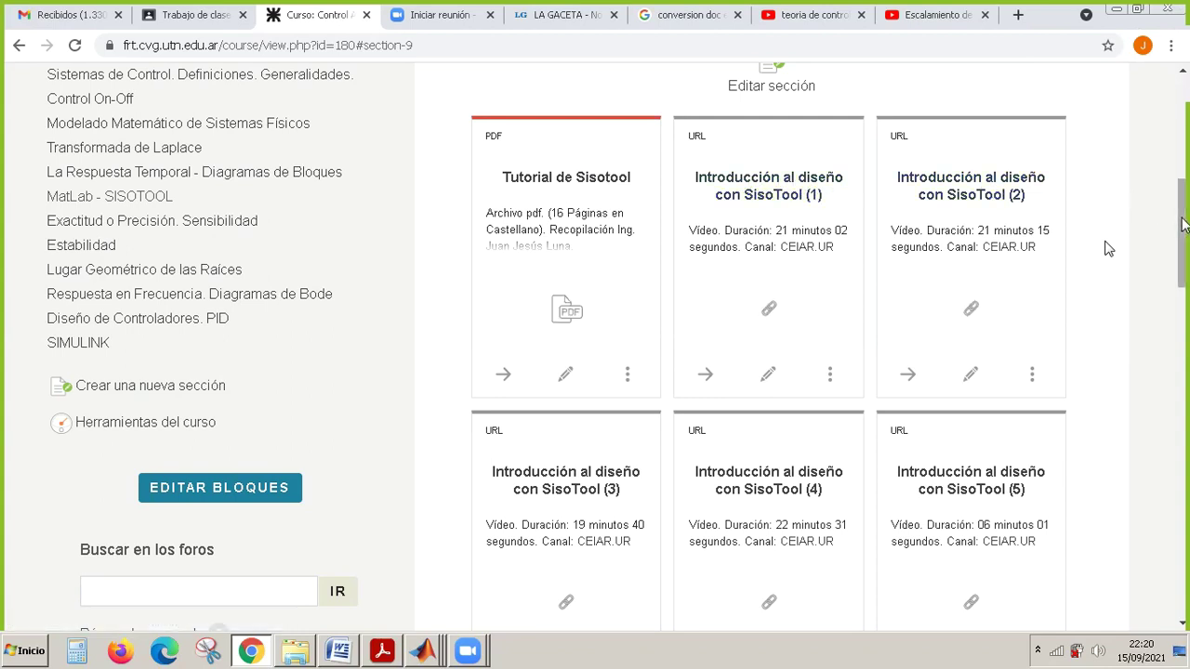
mouse_move(1182, 223)
mouse_down()
mouse_move(1184, 298)
mouse_move(1182, 205)
mouse_up()
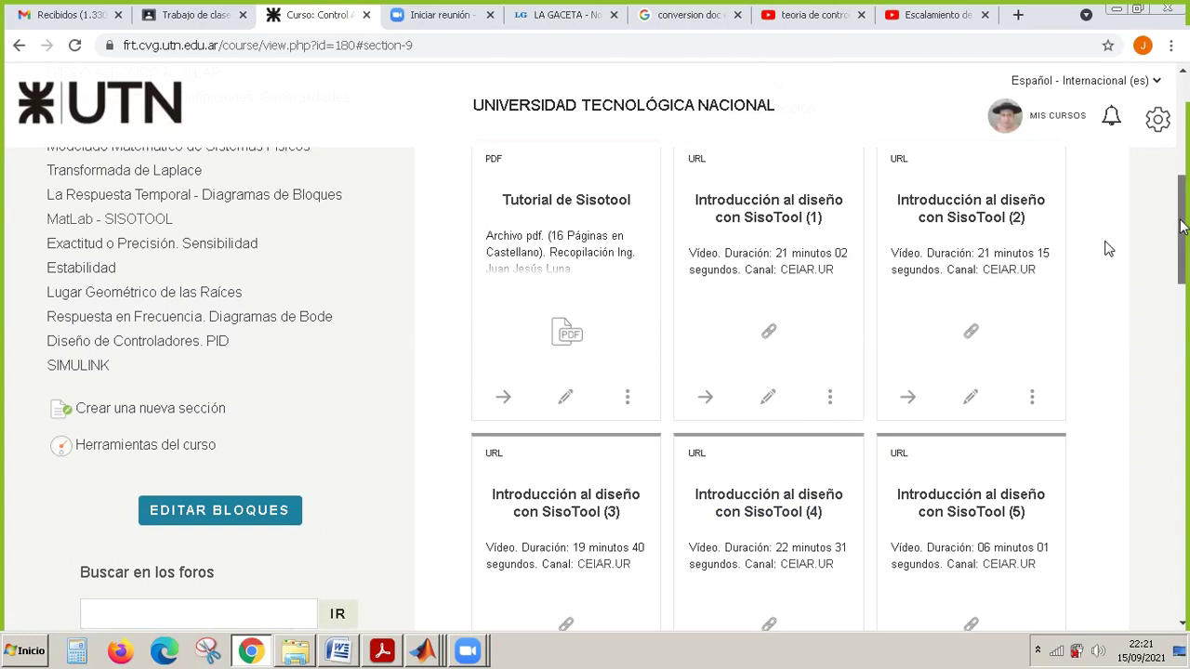
drag(1182, 225, 1182, 226)
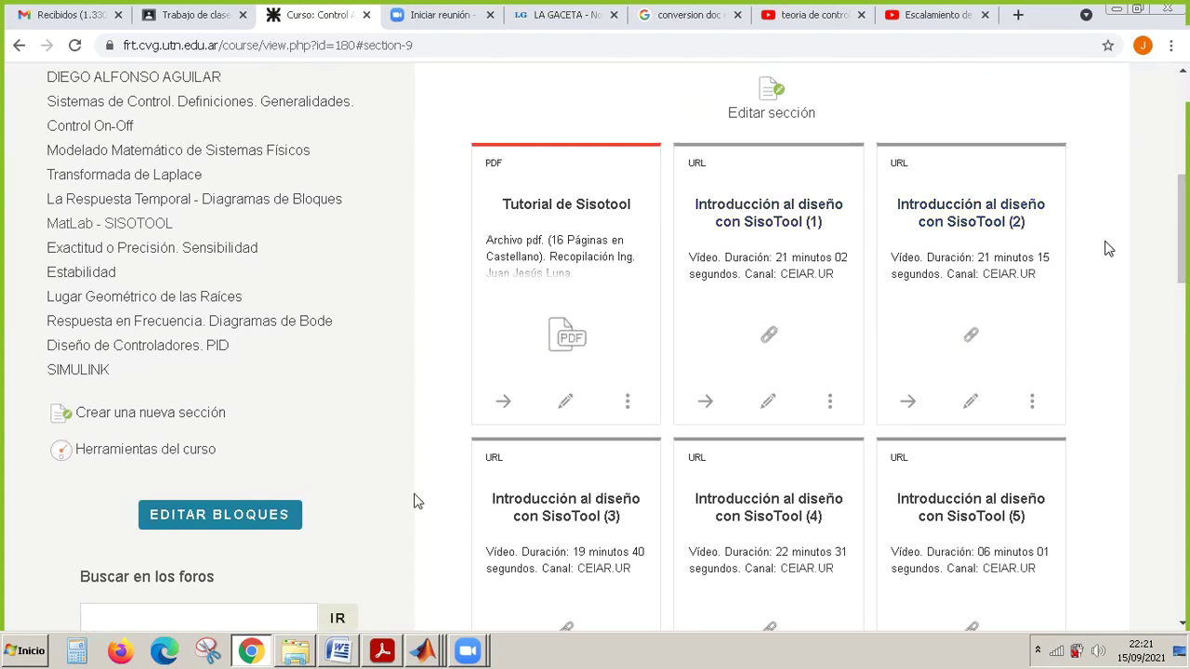
Switch back to MATLAB's Control and Estimation Tools Manager and reposition its window over the course page.
click(423, 651)
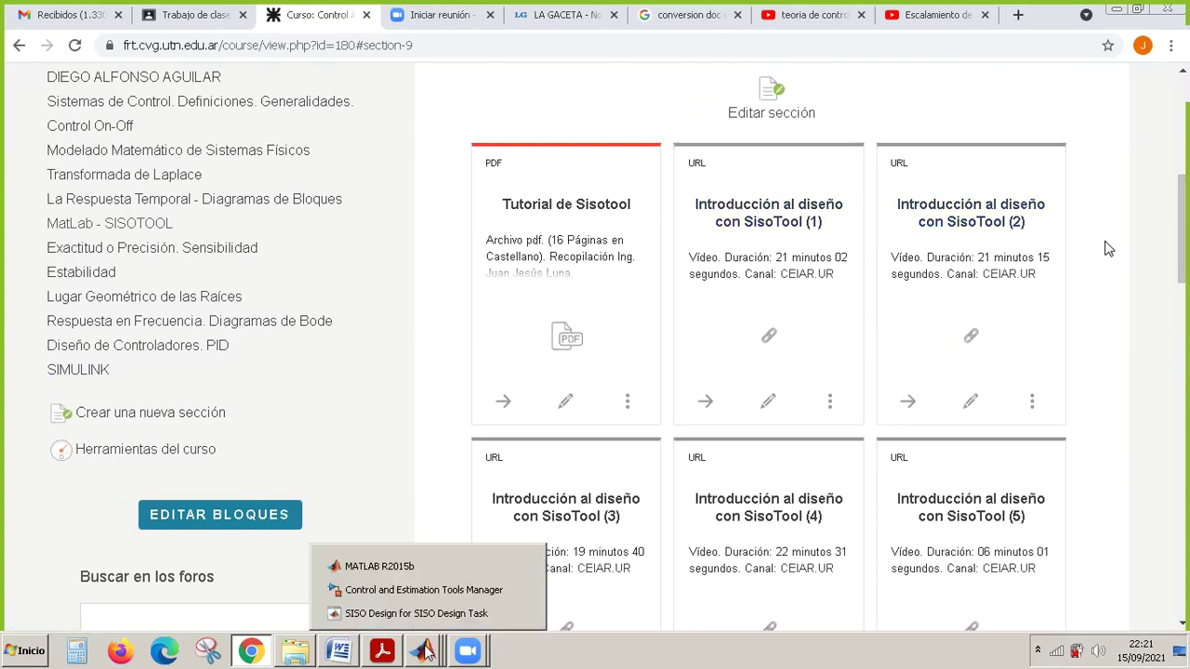
click(435, 593)
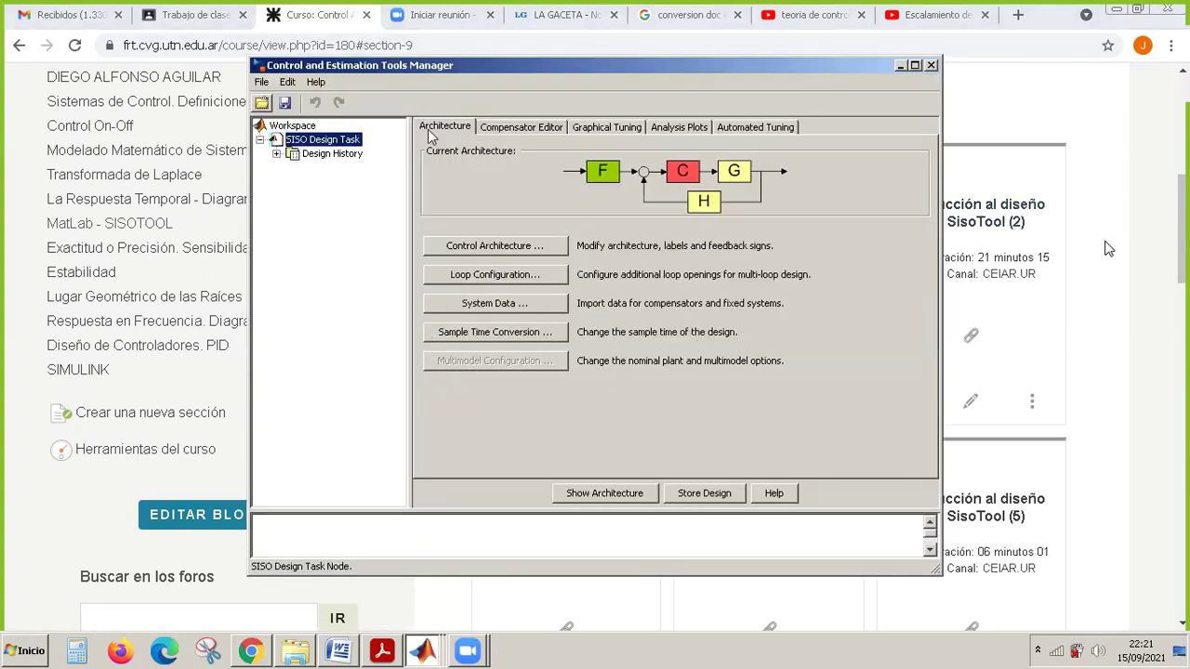
drag(429, 136, 434, 112)
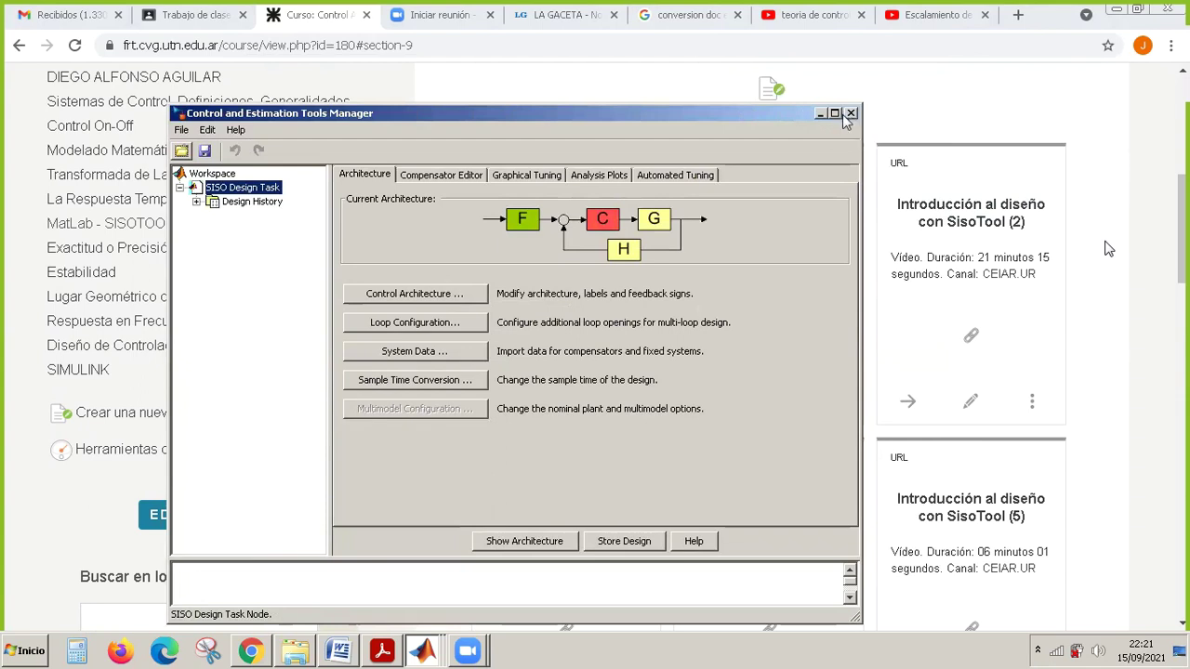
double_click(680, 121)
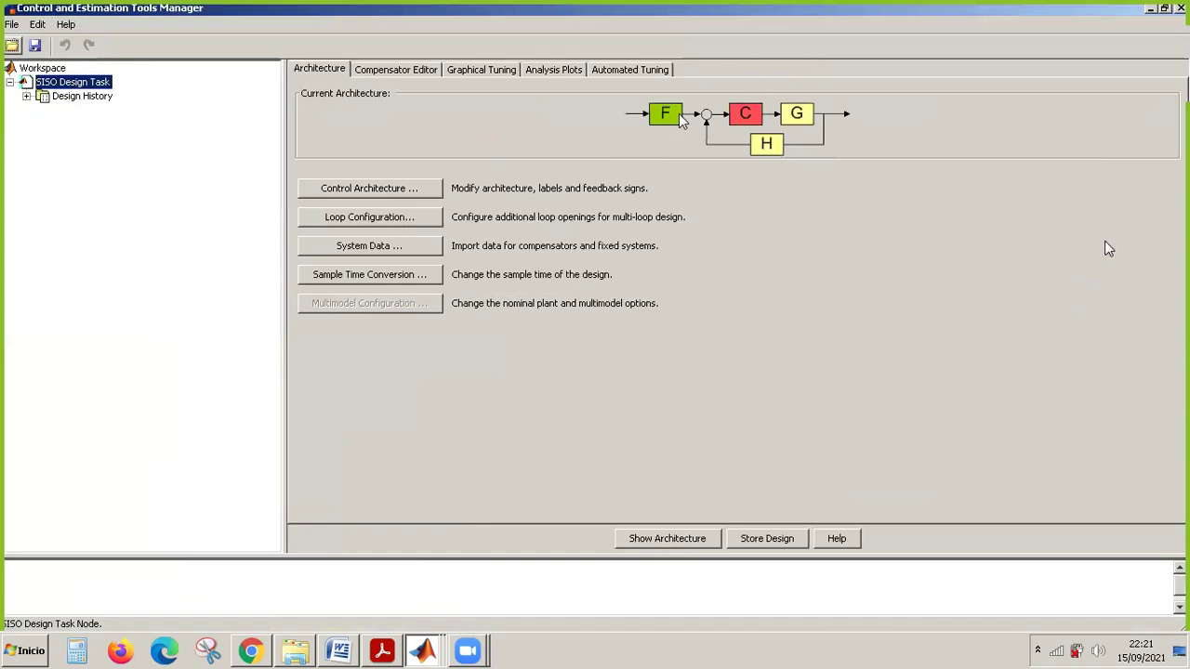
click(1165, 8)
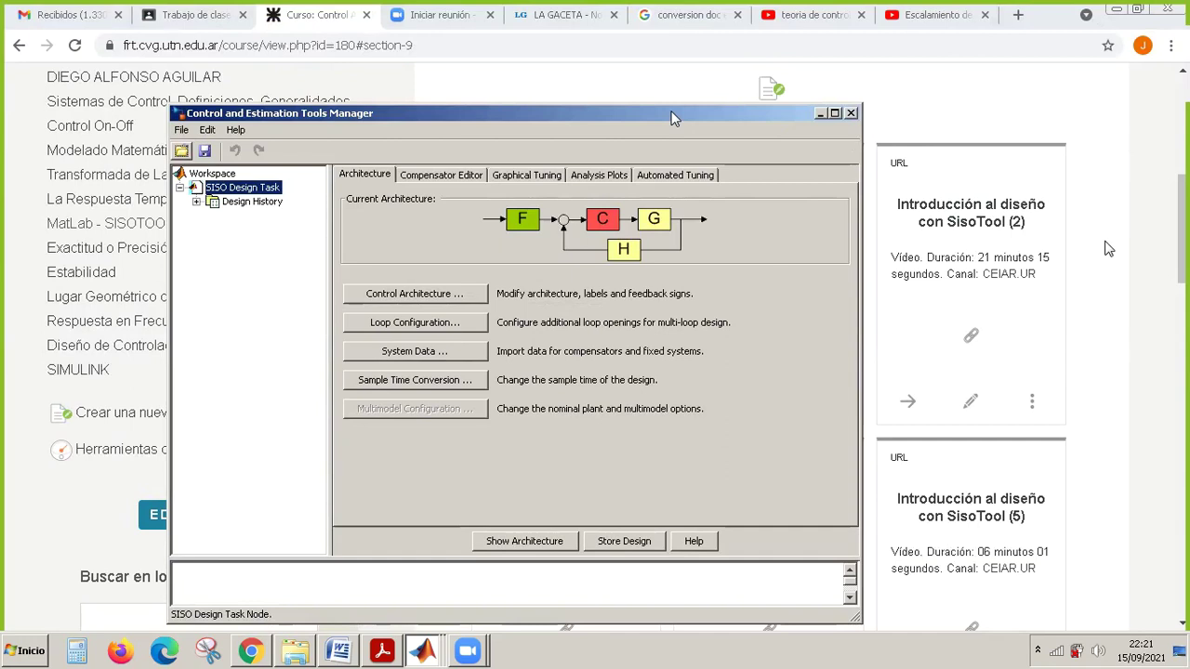
drag(675, 118, 667, 70)
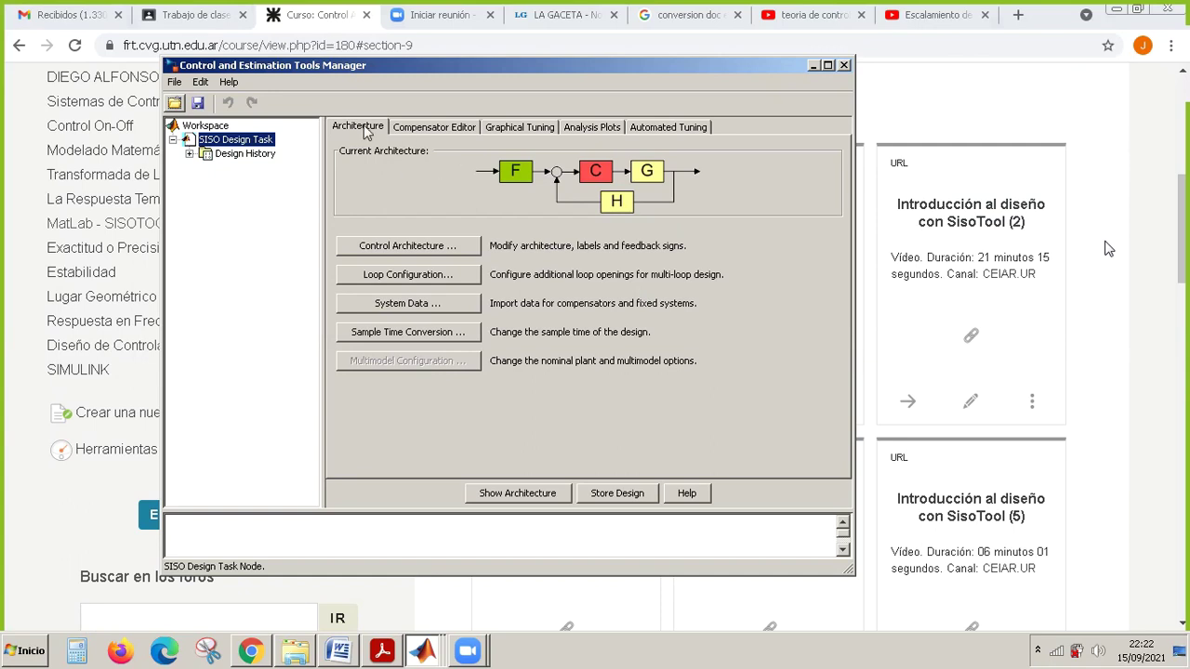
Look through the compensator, graphical tuning, analysis plot and automated tuning options, and return to the architecture view.
click(414, 128)
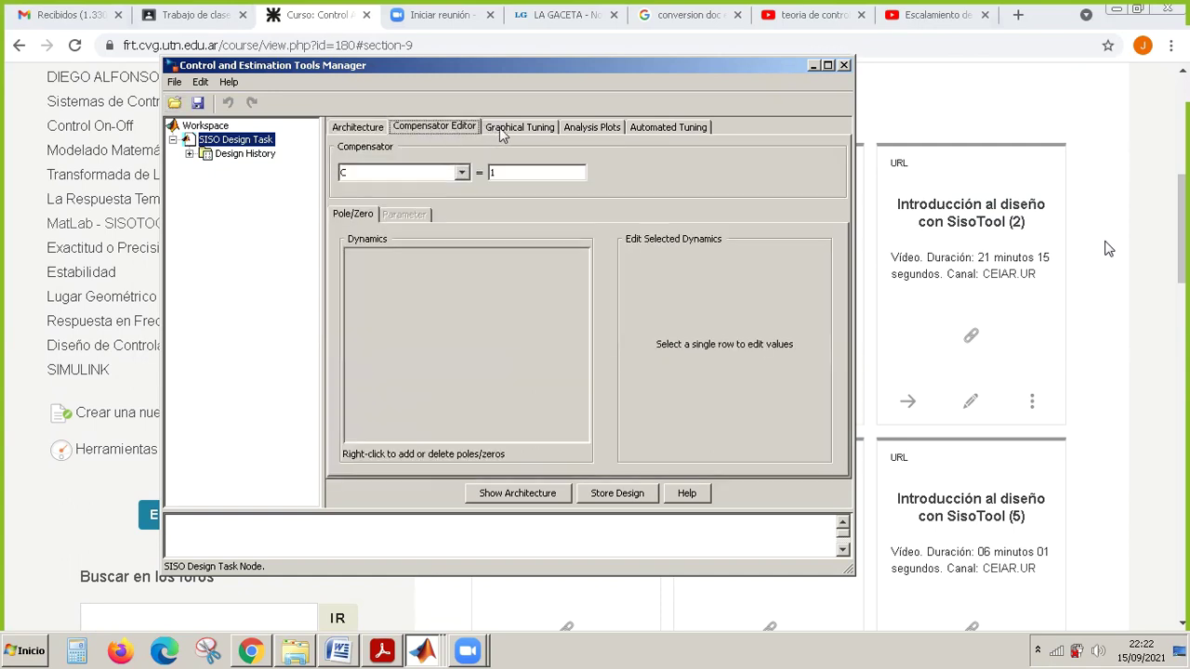
click(502, 128)
click(591, 127)
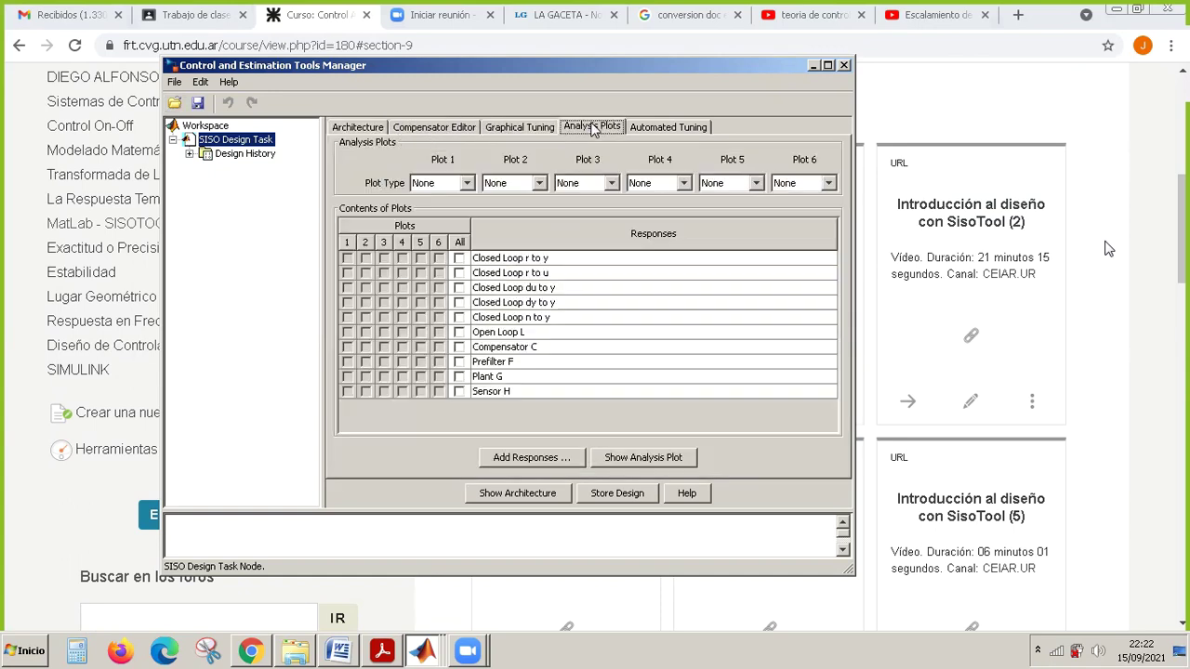
click(658, 127)
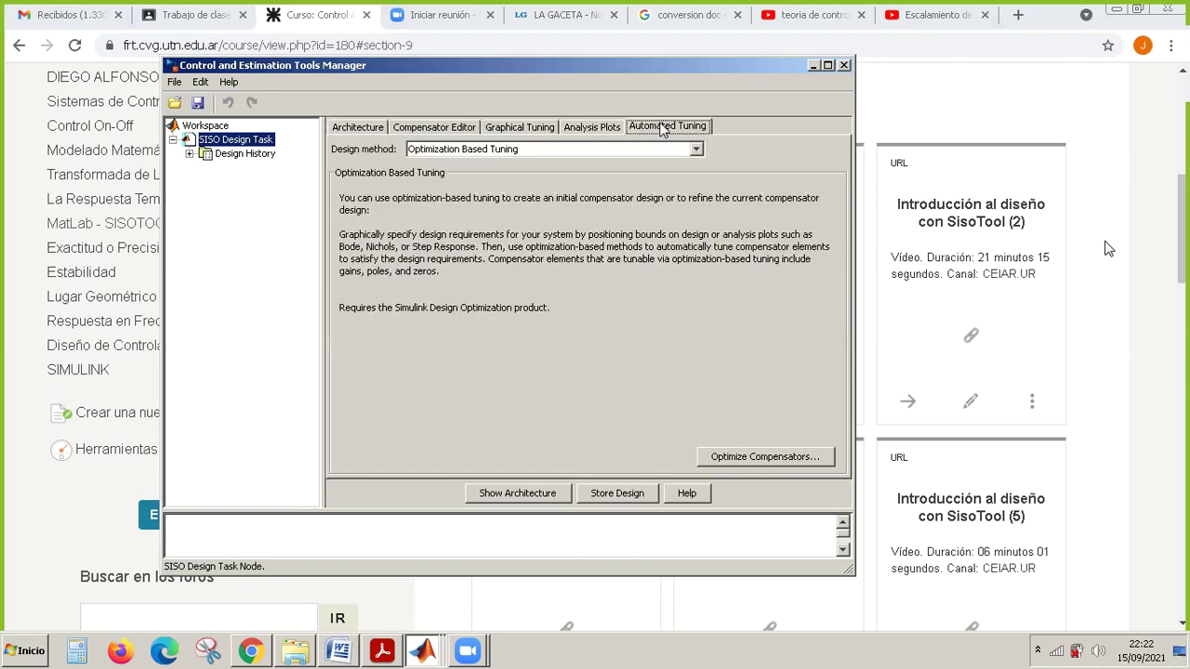
click(362, 133)
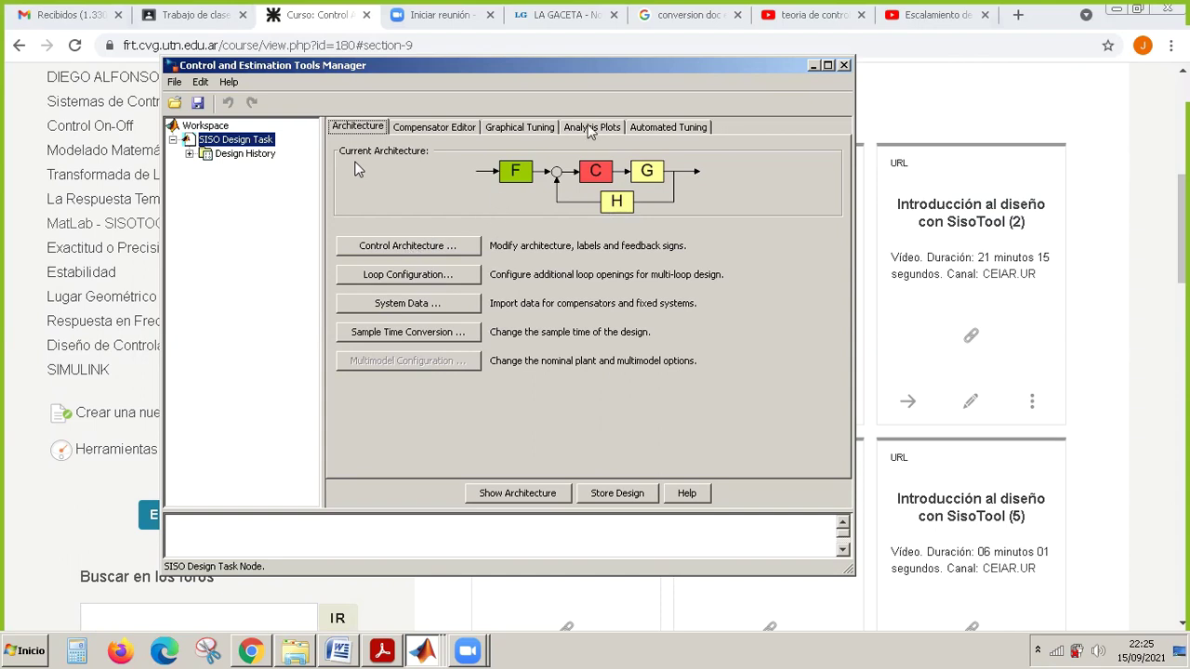
Open the control architecture settings in an enlarged window, preview the second architecture and return to the first one.
click(414, 245)
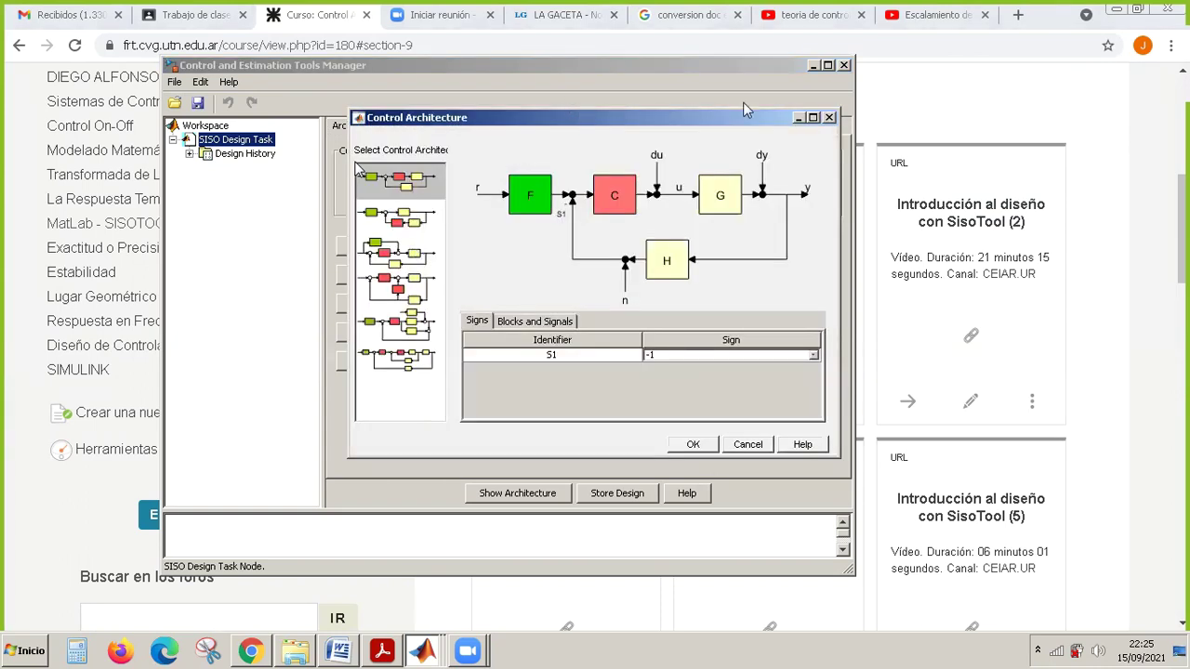
click(812, 118)
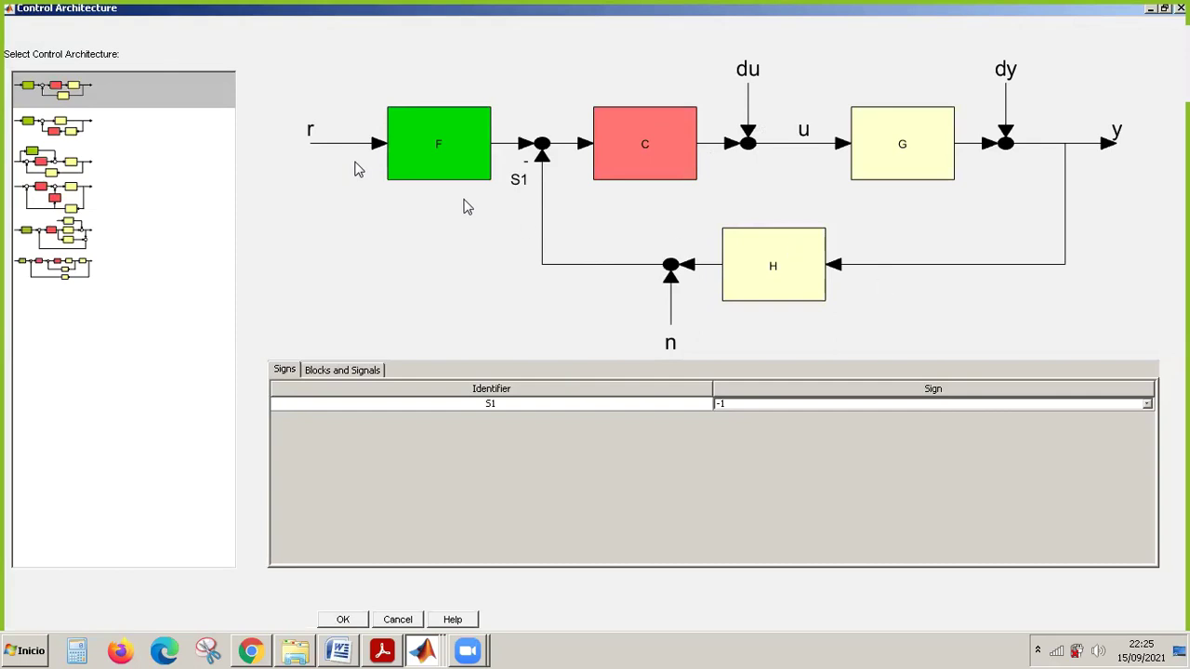
click(67, 131)
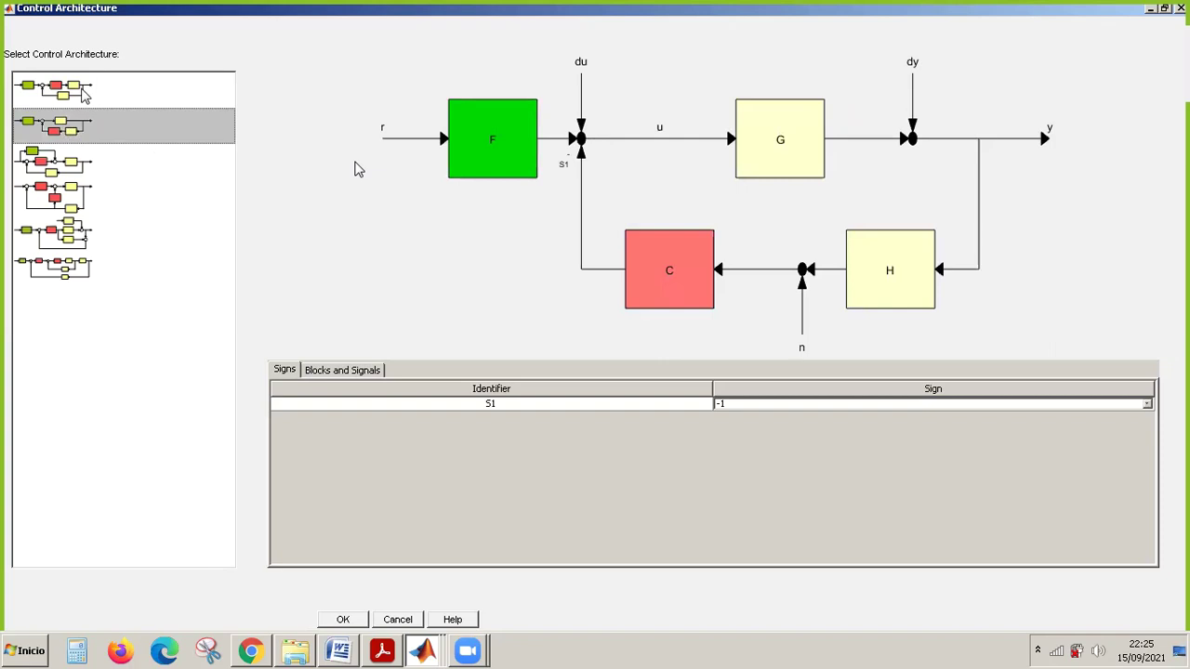
click(84, 89)
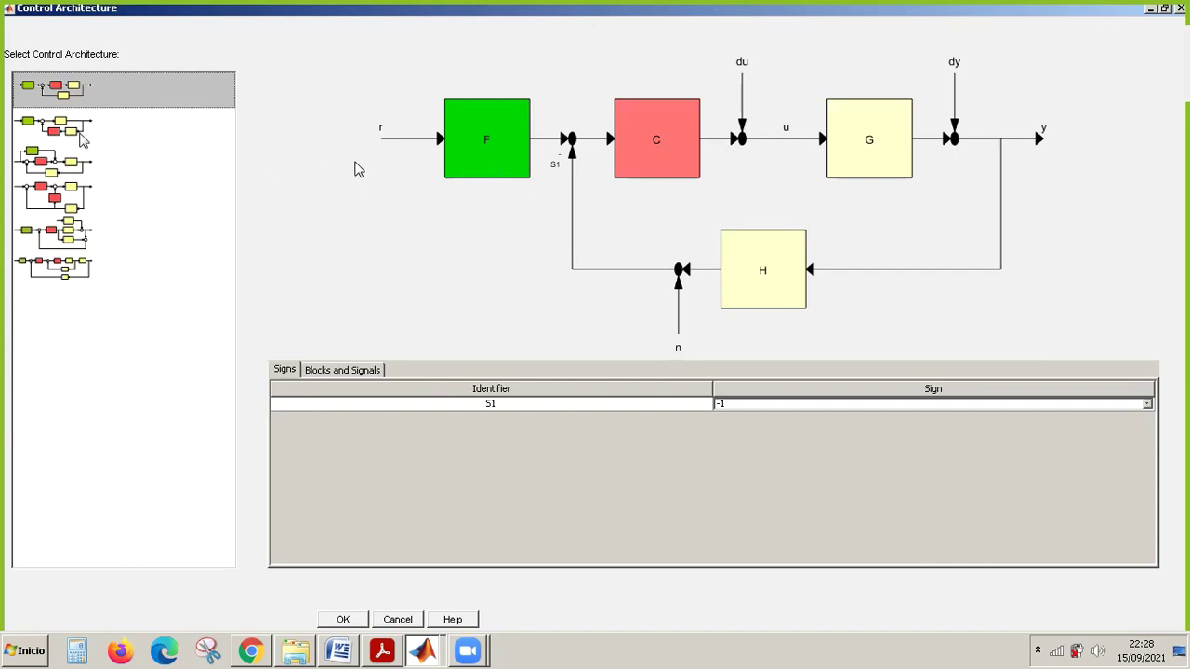
Examine the block diagrams of the remaining control architectures, from the second to the sixth, and reselect the first architecture.
click(75, 133)
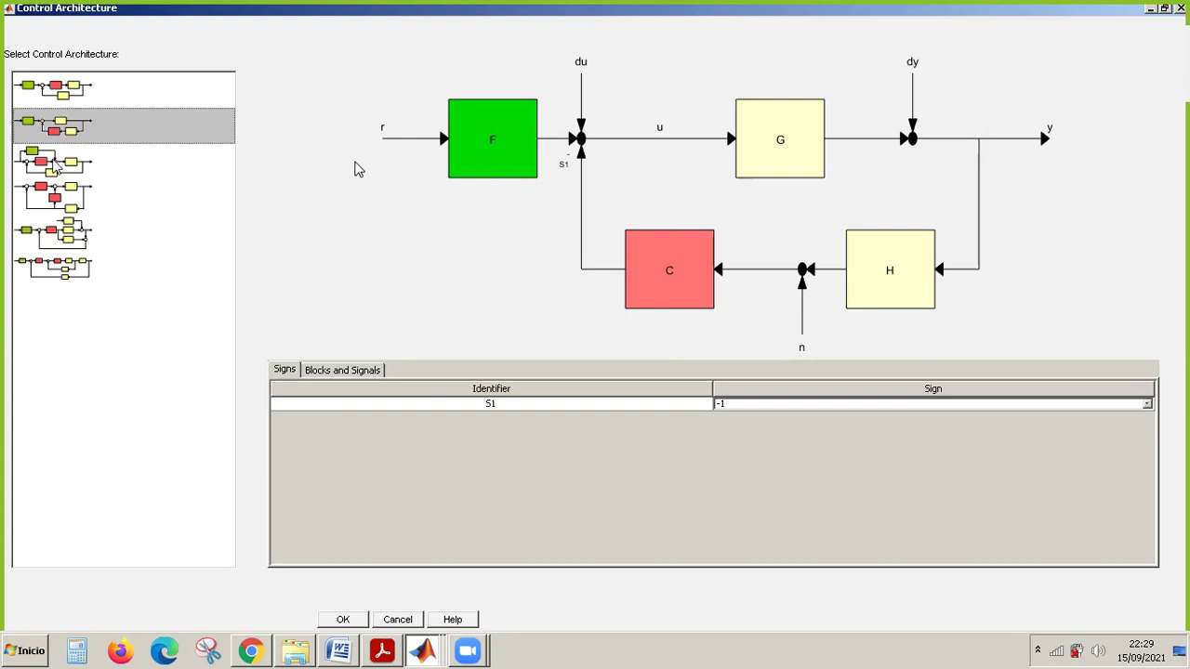
click(53, 164)
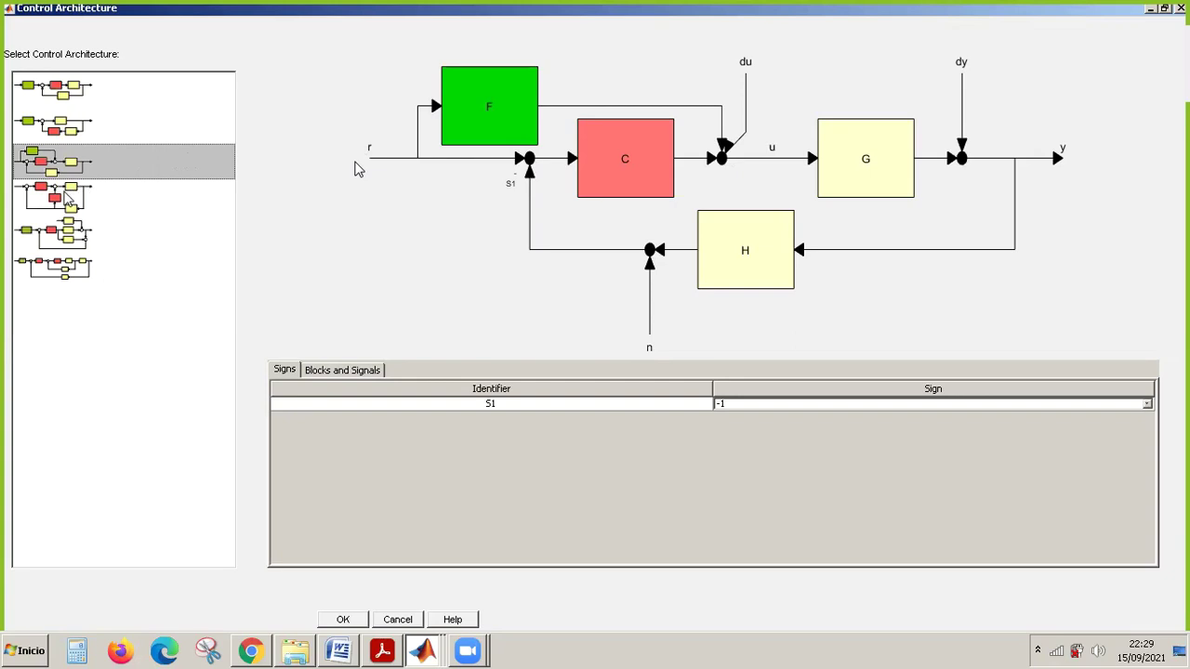
click(68, 199)
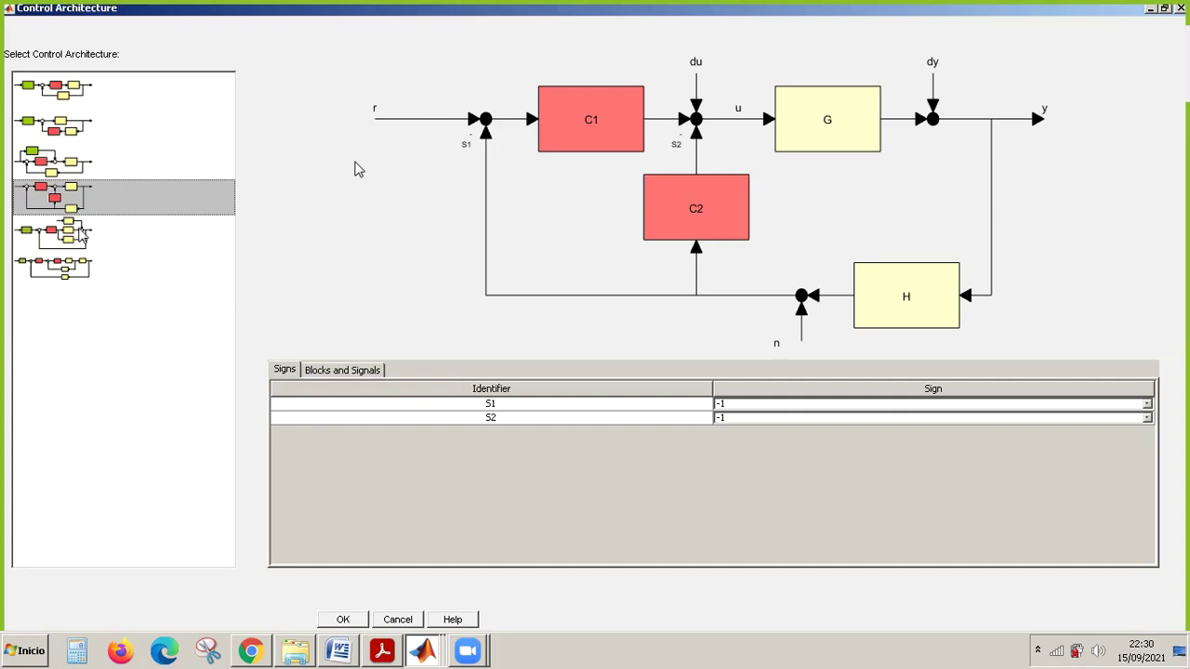
click(79, 234)
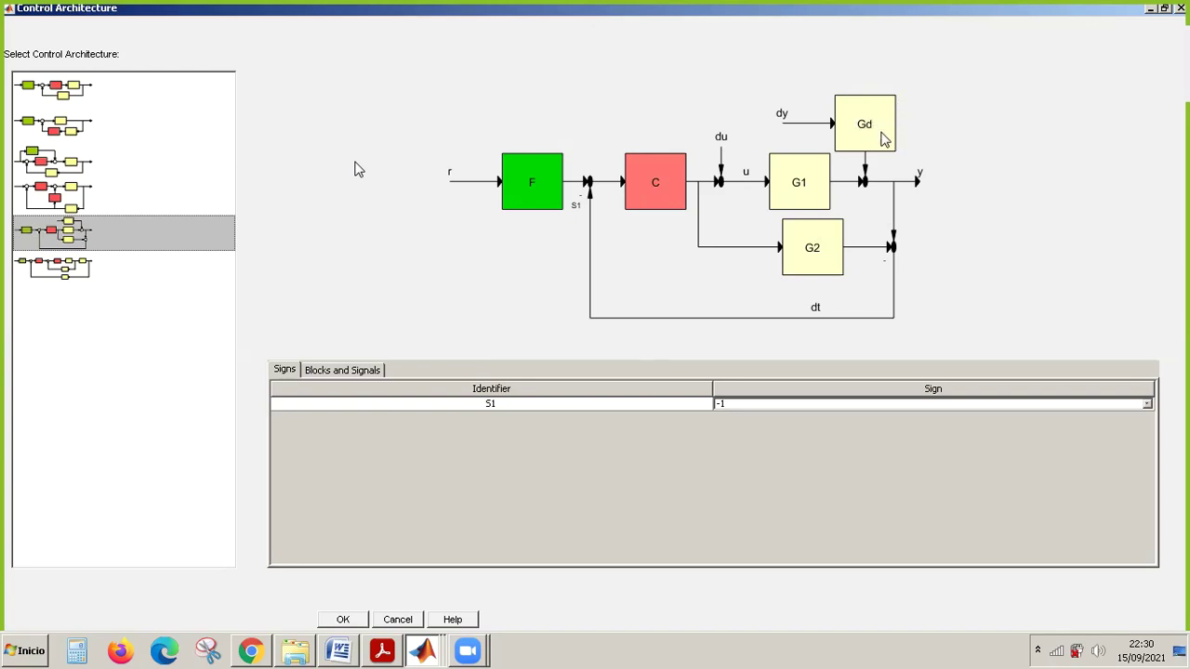
click(79, 268)
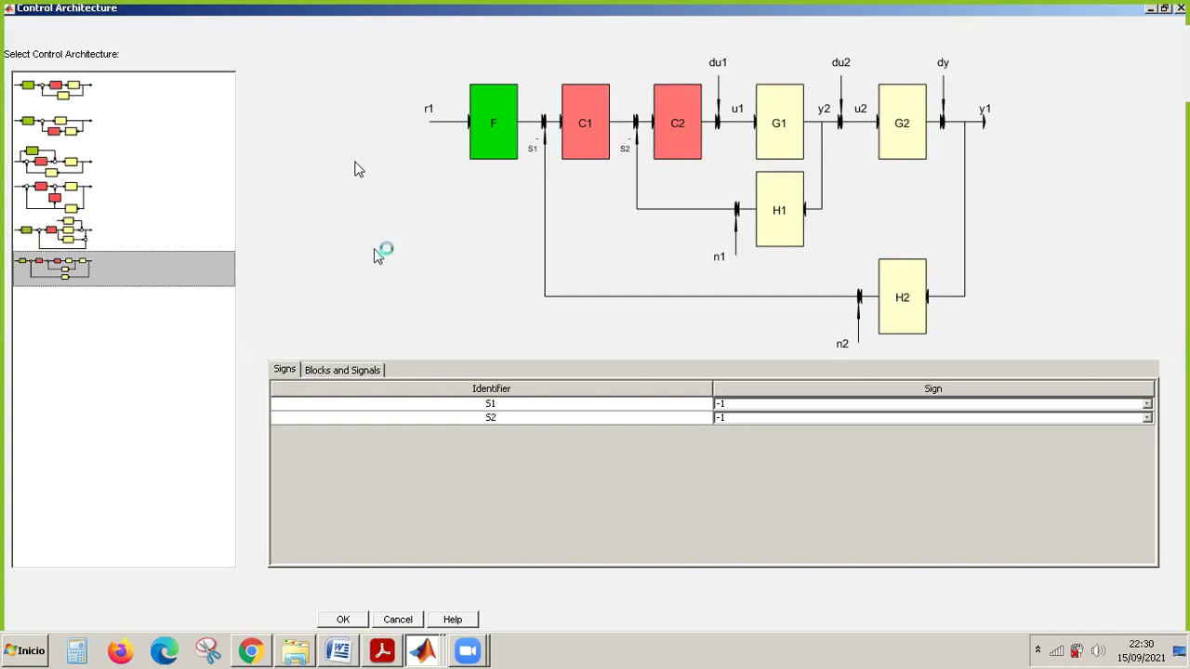
click(66, 89)
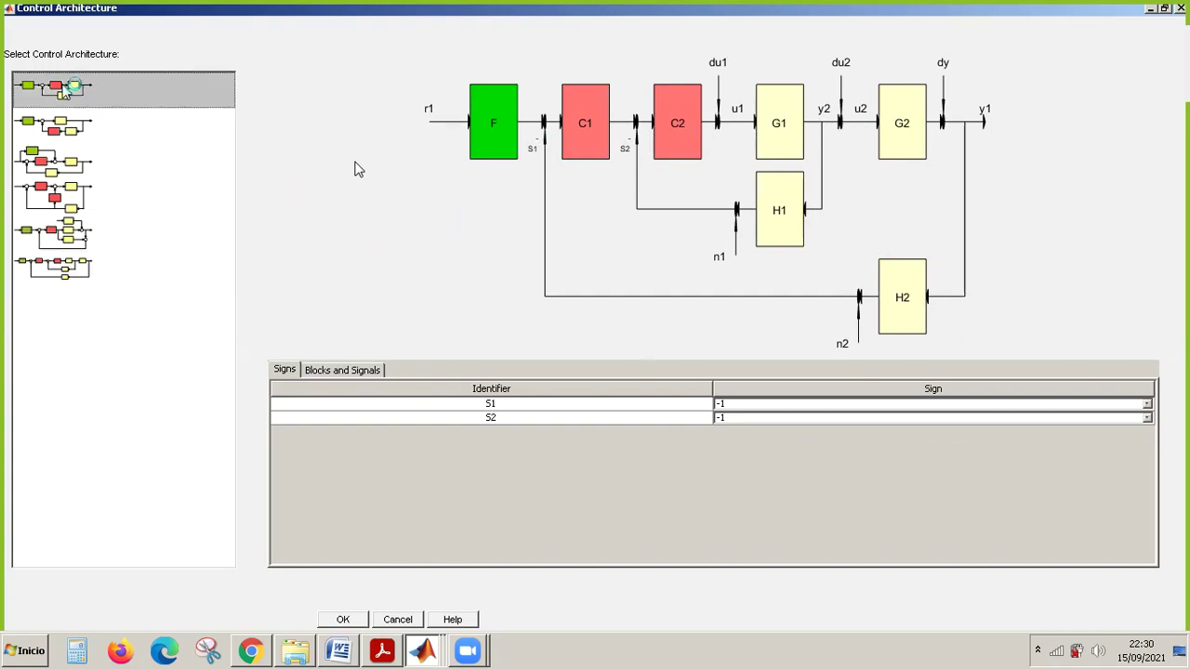
click(81, 233)
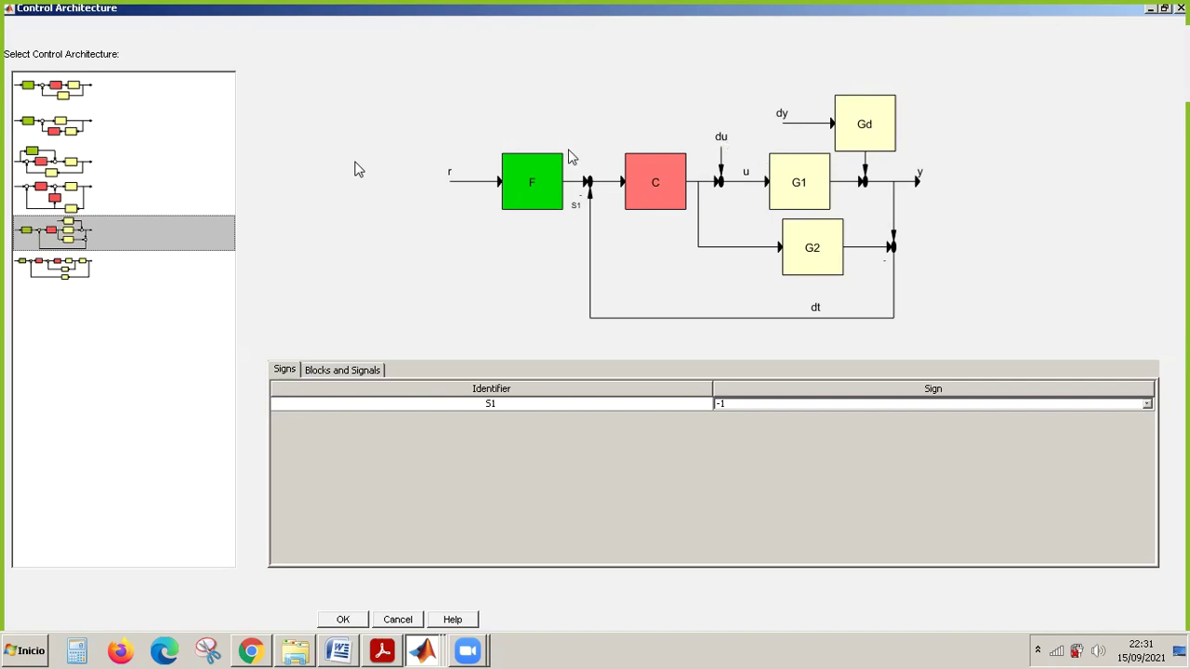
click(61, 96)
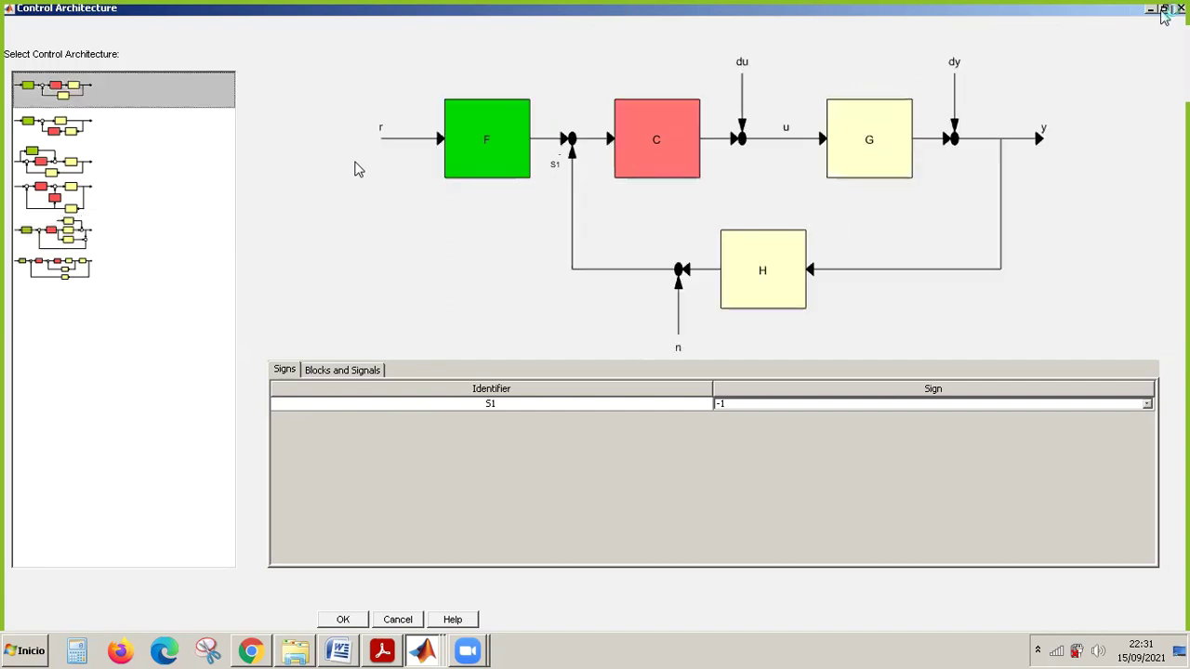
Try a sign of +1 for feedback S1 in the first architecture and set it back to -1.
click(1165, 9)
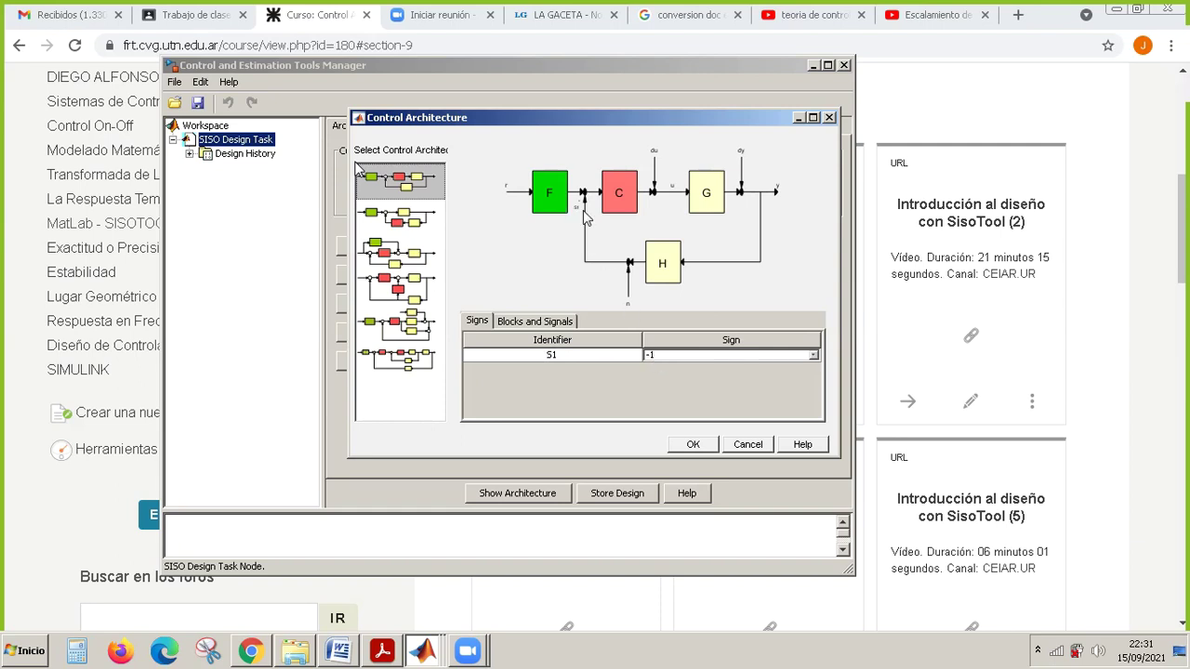
click(814, 119)
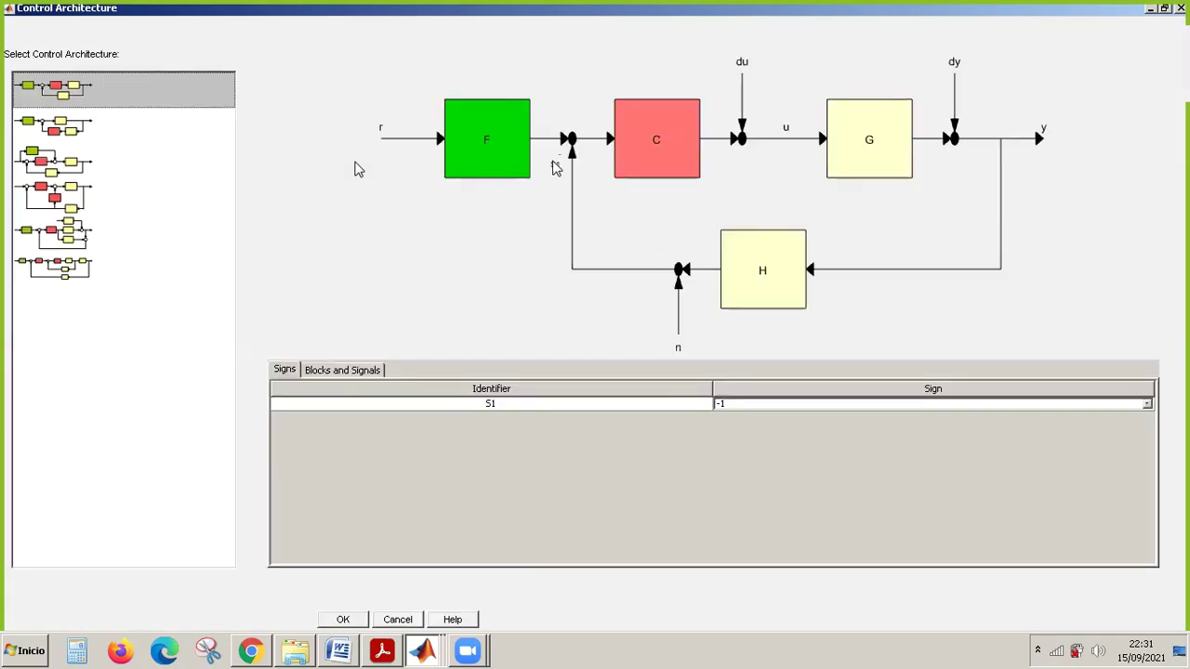
click(745, 409)
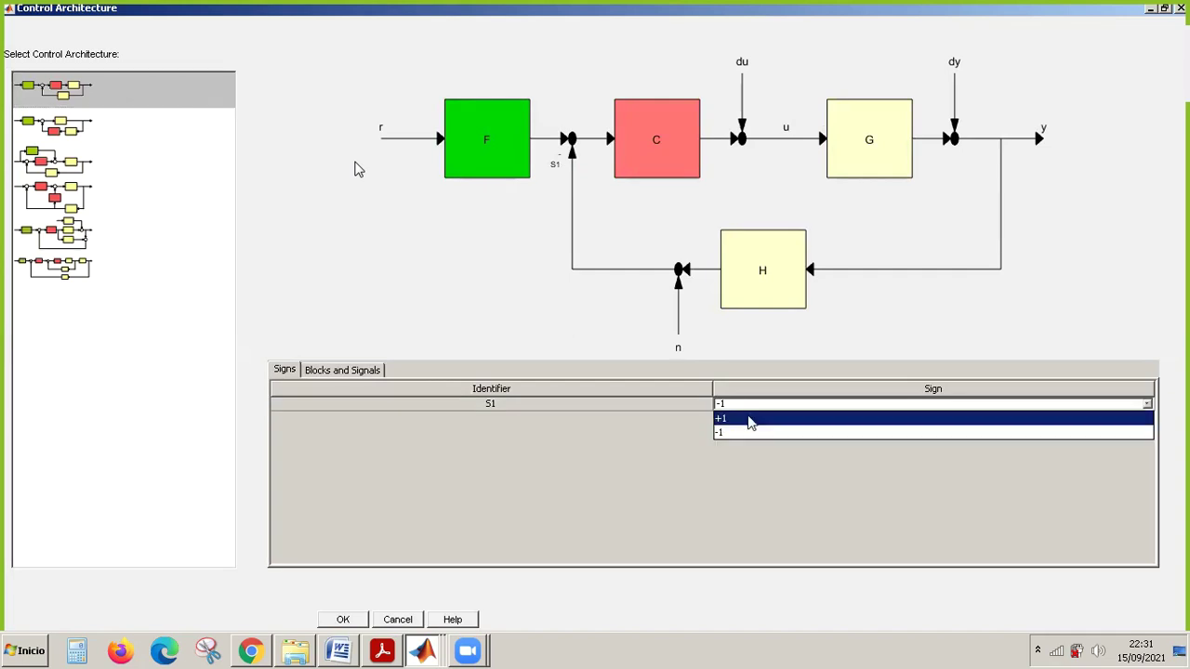
click(751, 423)
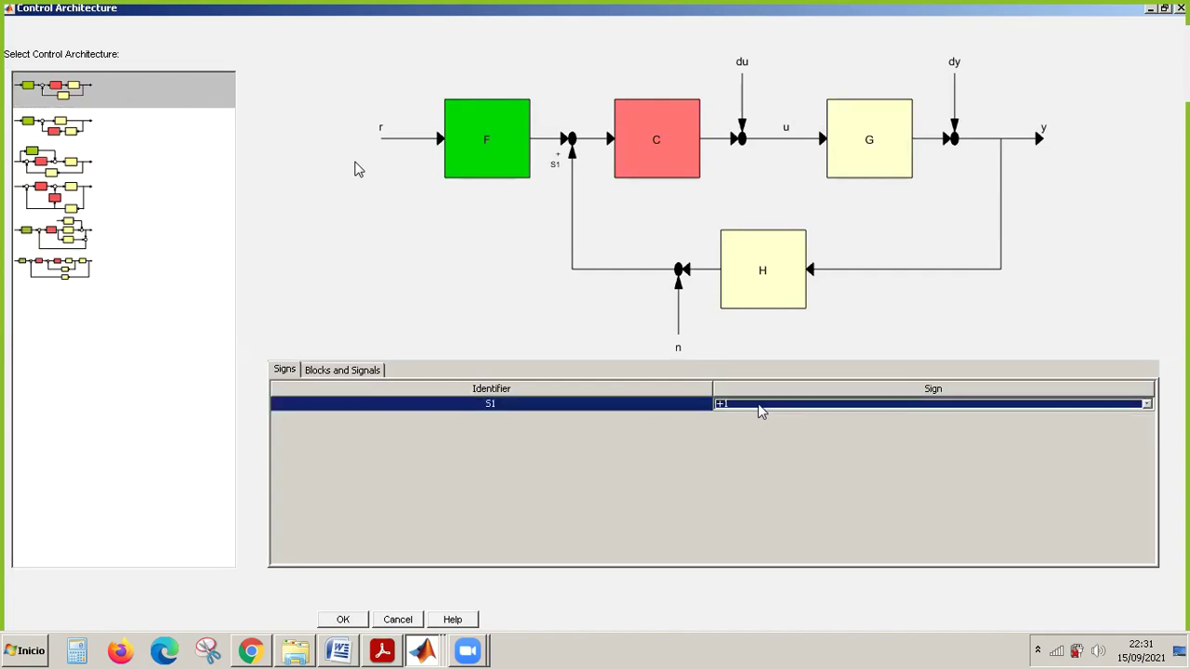
click(760, 408)
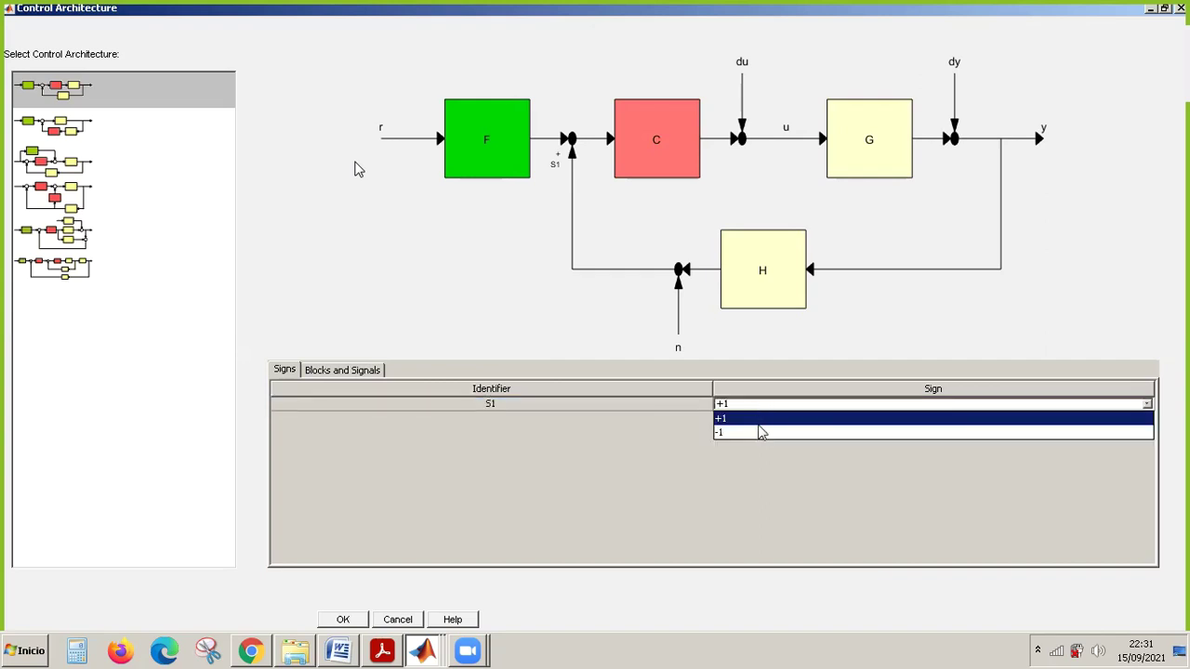
click(764, 433)
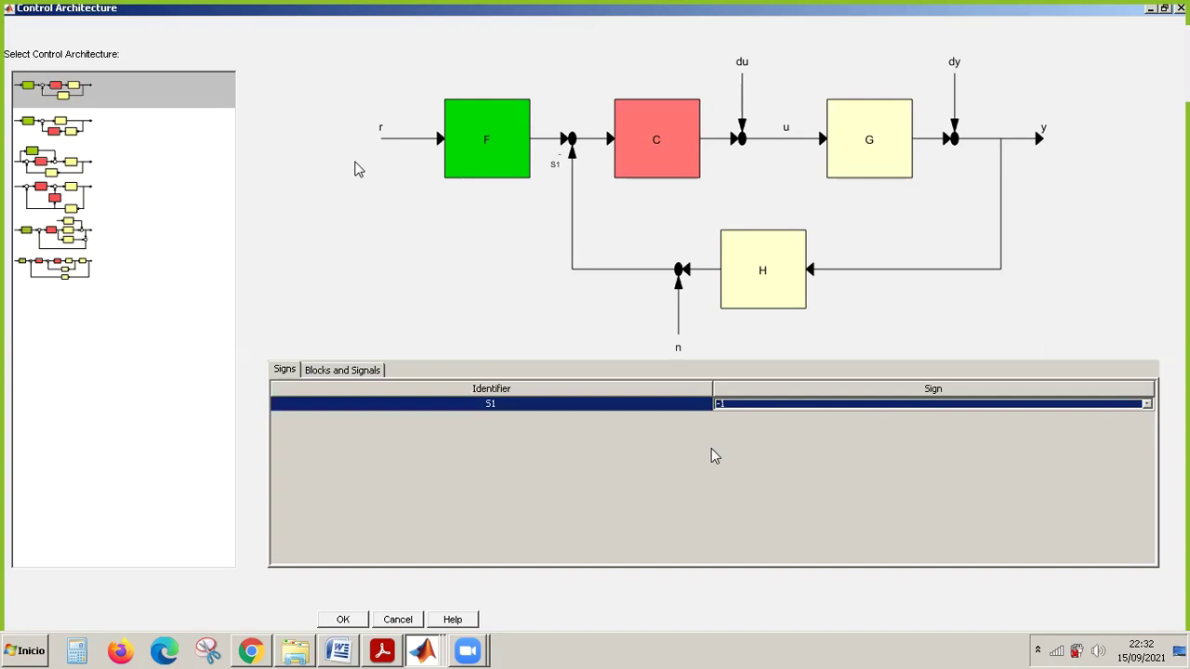
Look over the architecture's block and signal identifiers and open the name of block C for editing.
click(287, 369)
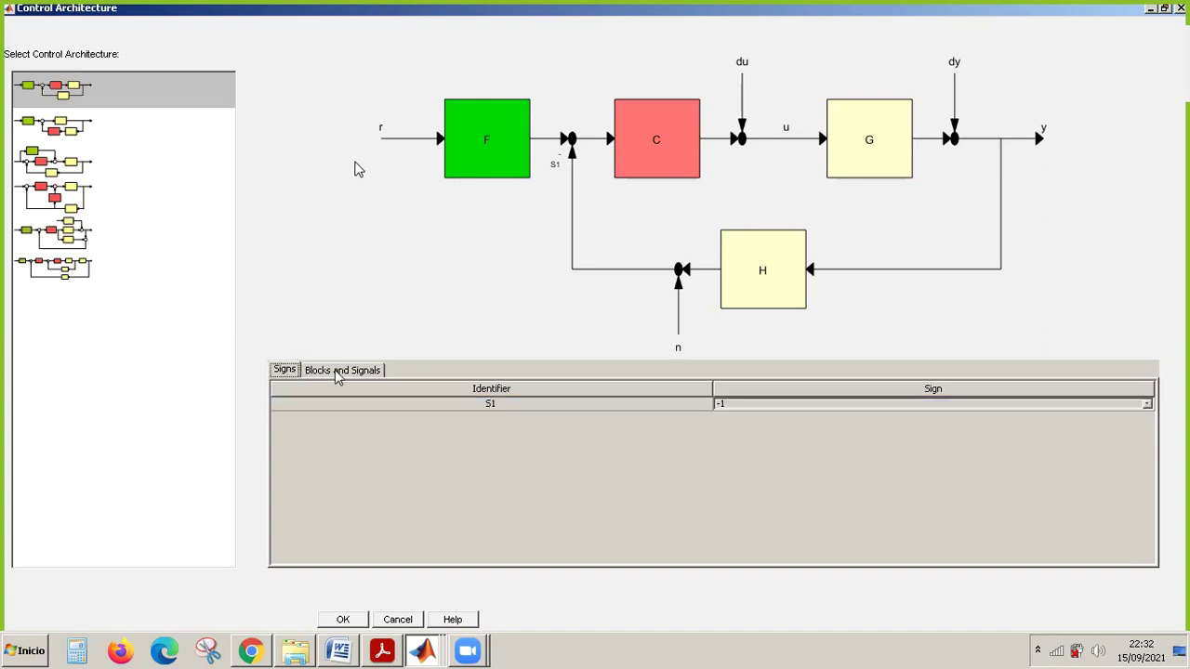
click(339, 372)
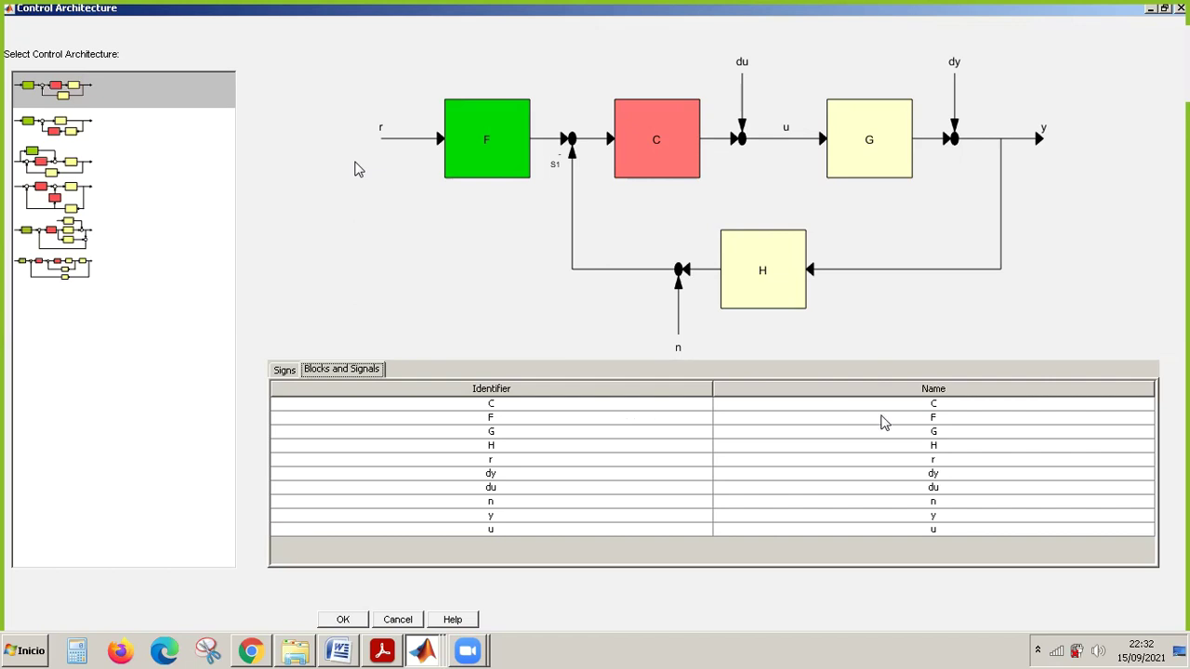
click(963, 407)
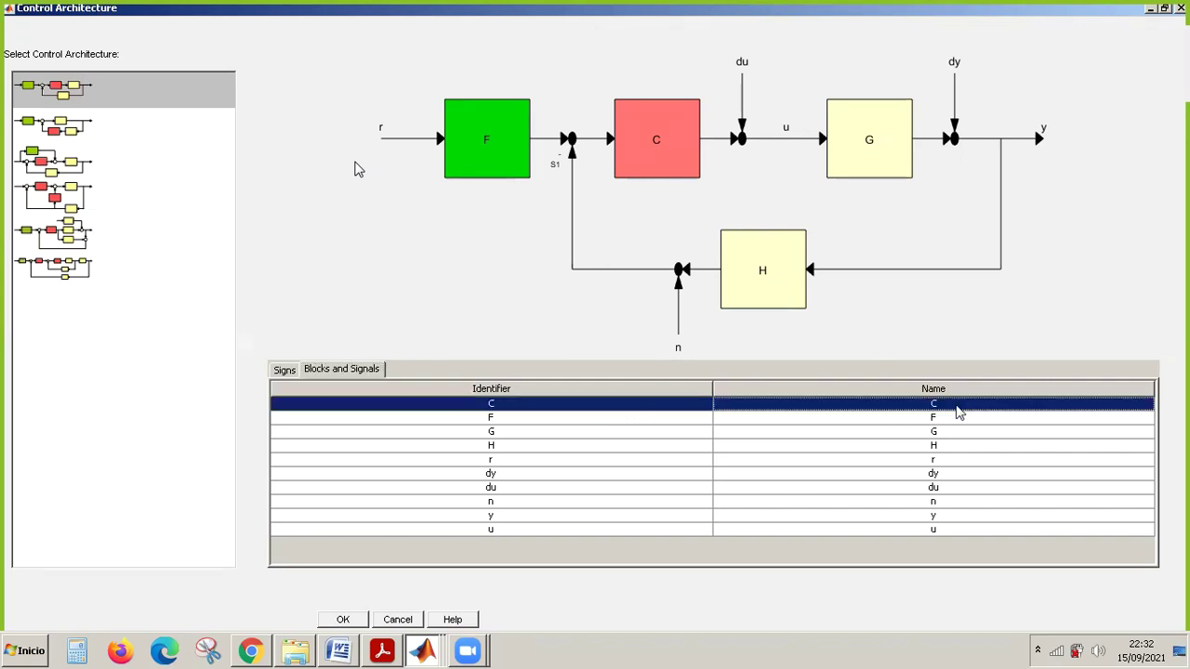
double_click(957, 406)
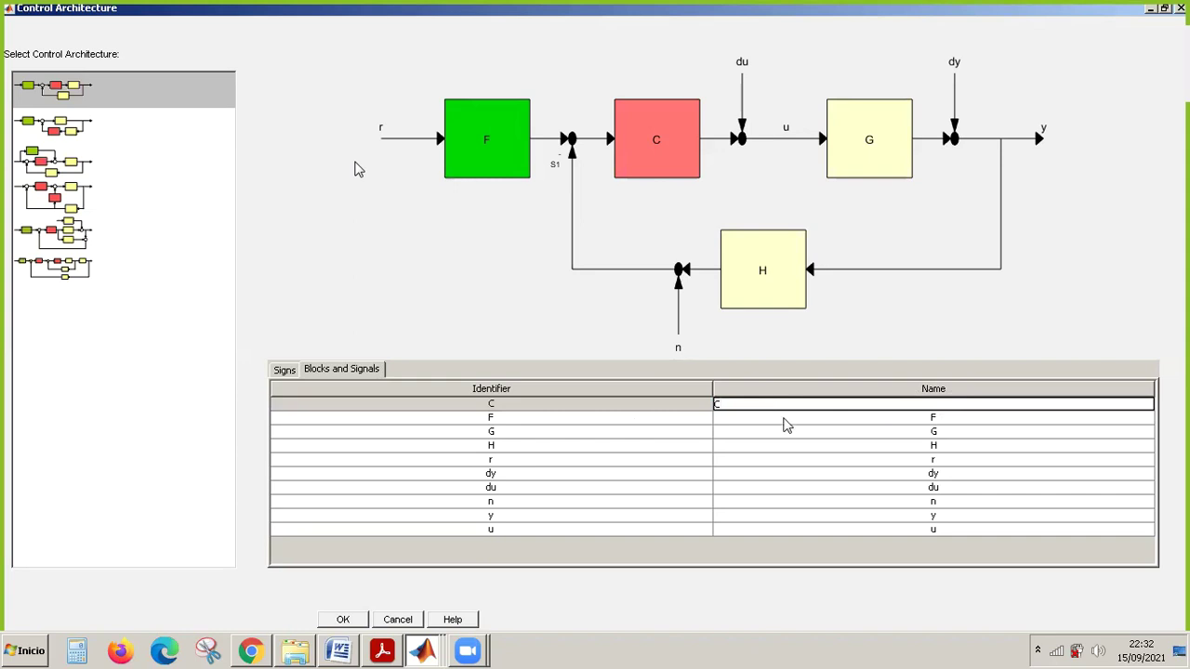
click(584, 407)
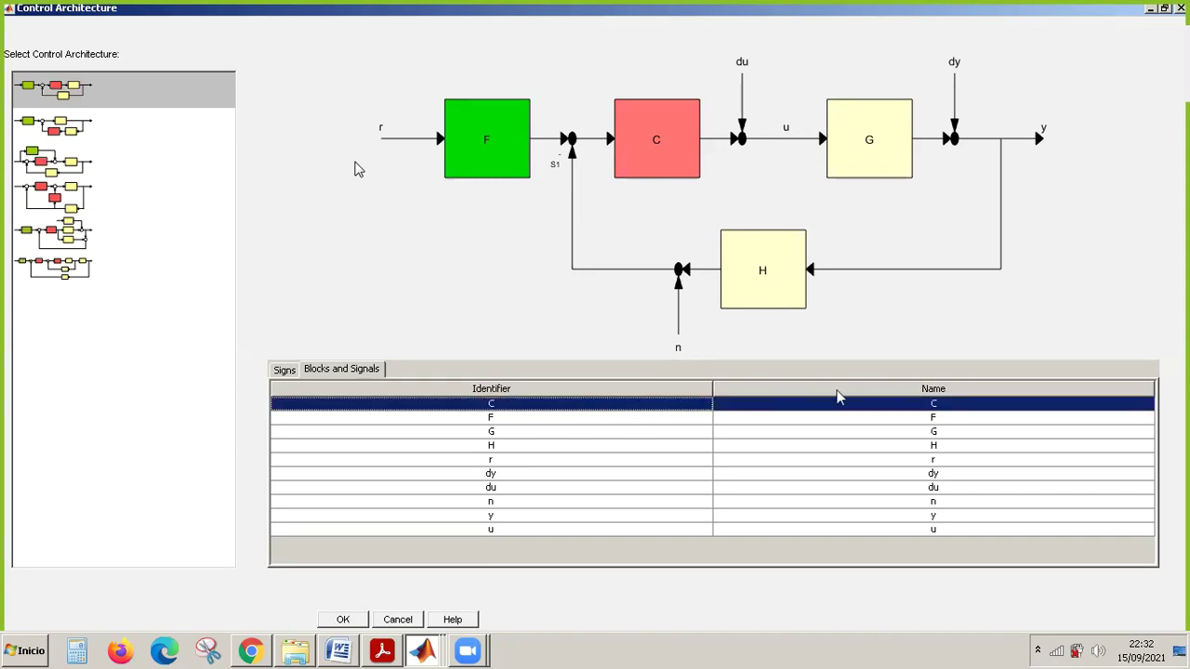
click(907, 409)
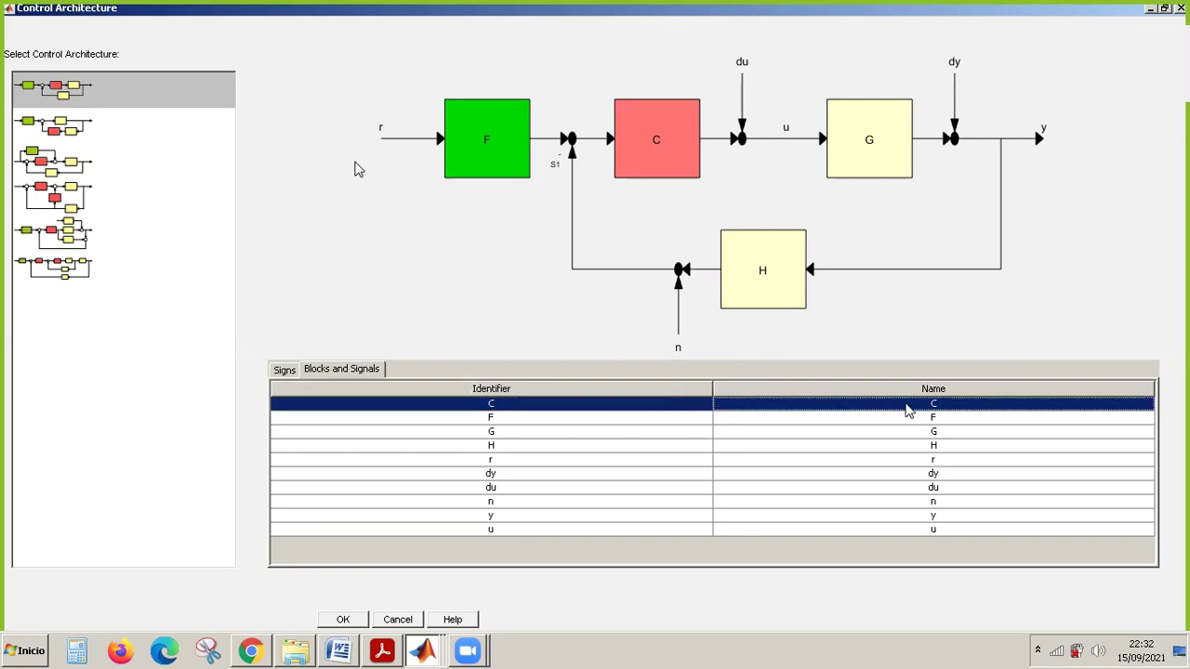
double_click(907, 409)
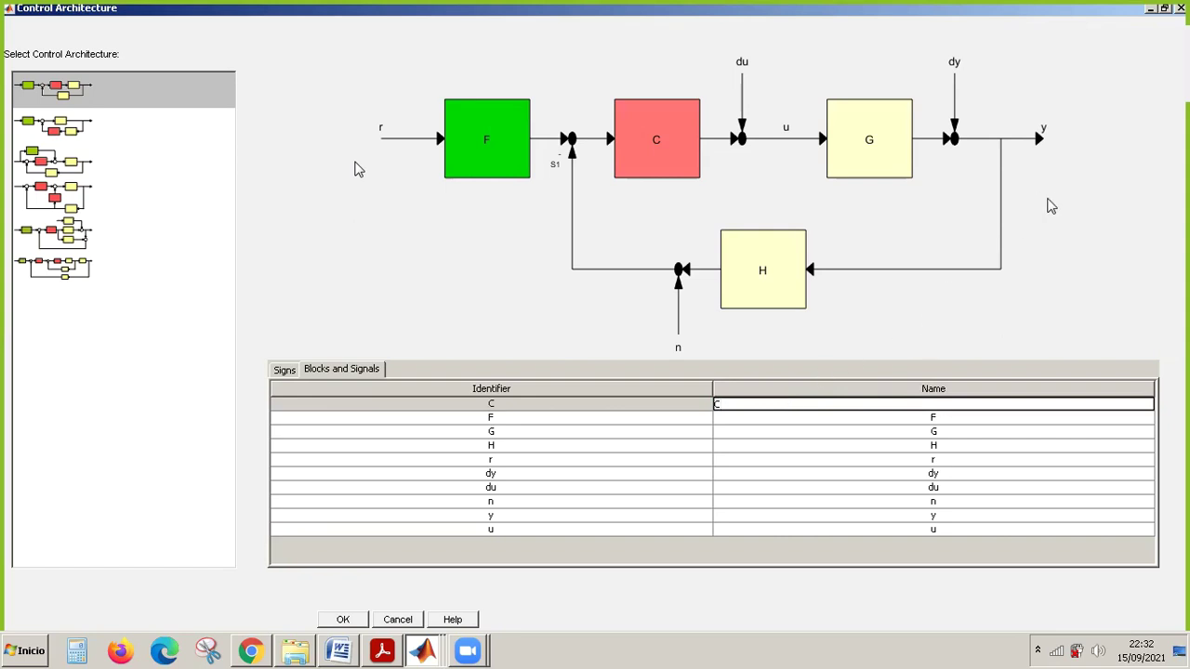
Recheck the feedback sign against the block and signal names, and accept the first control architecture.
click(285, 372)
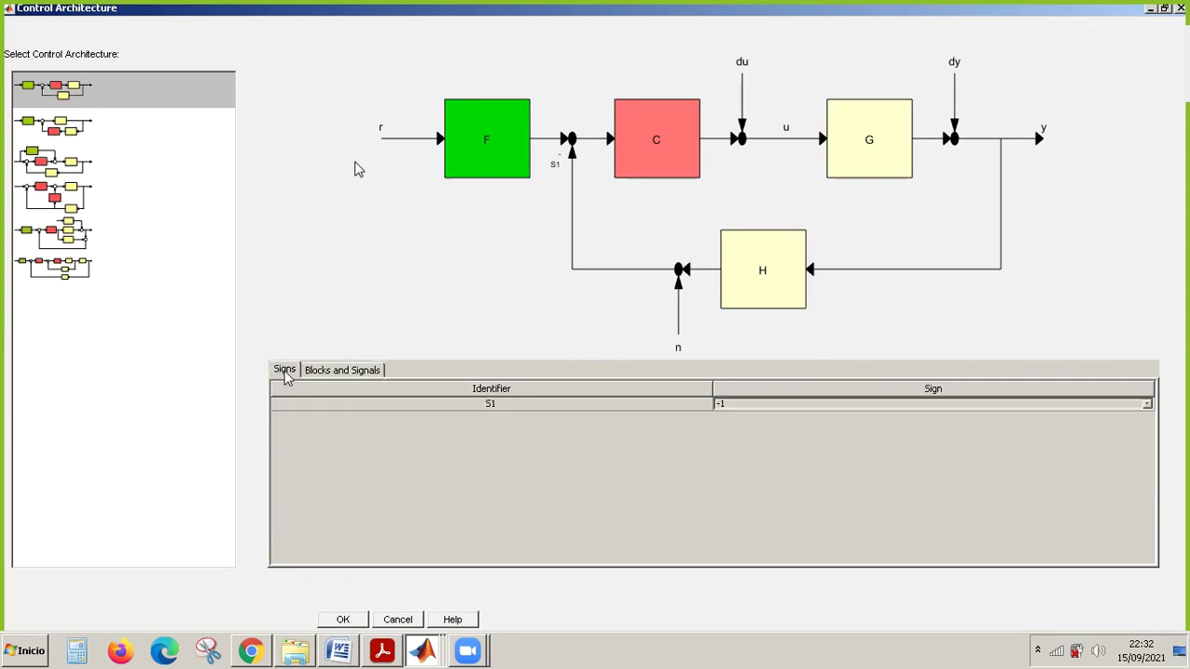
click(323, 372)
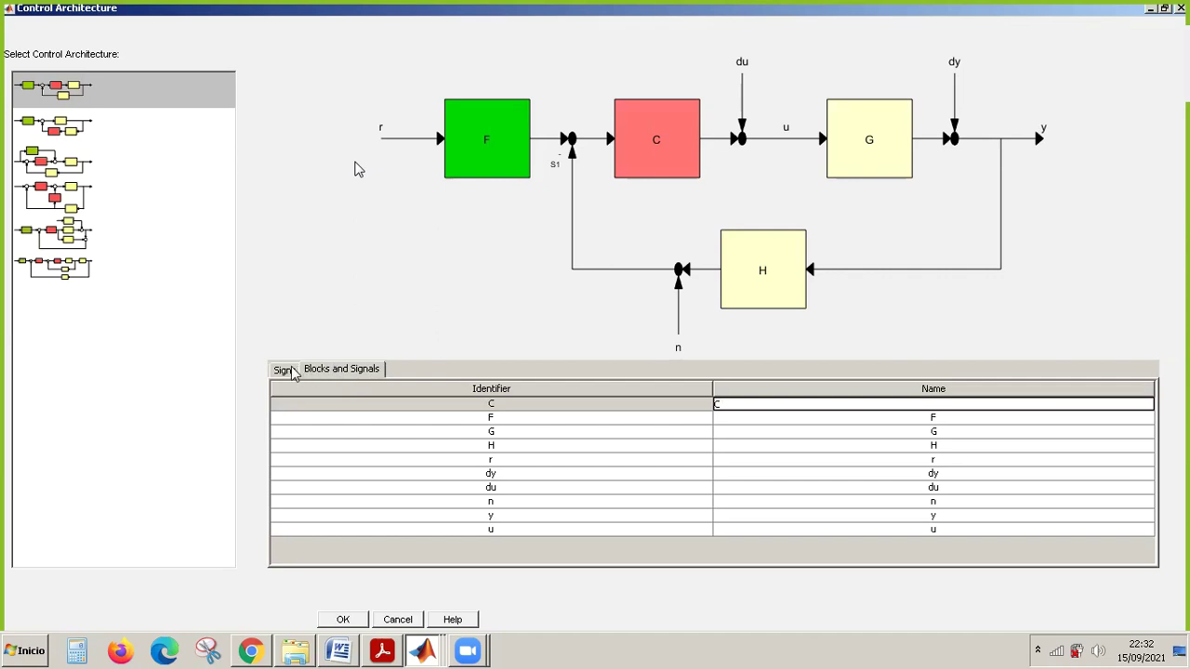
click(301, 372)
click(323, 372)
click(298, 373)
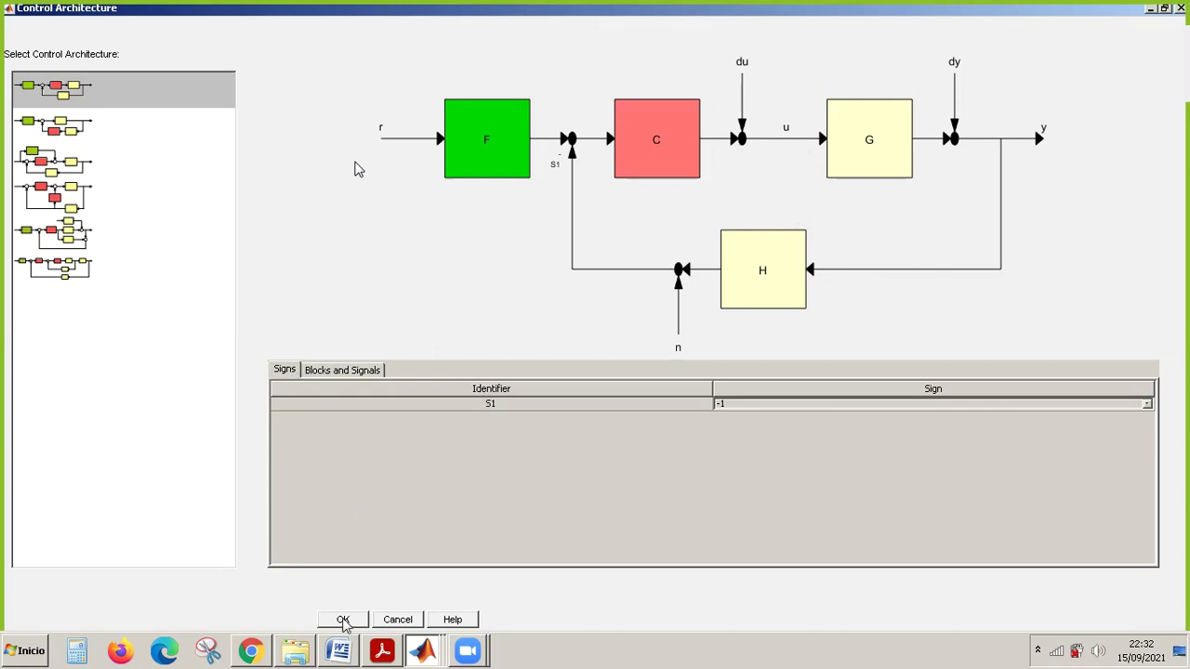
click(343, 620)
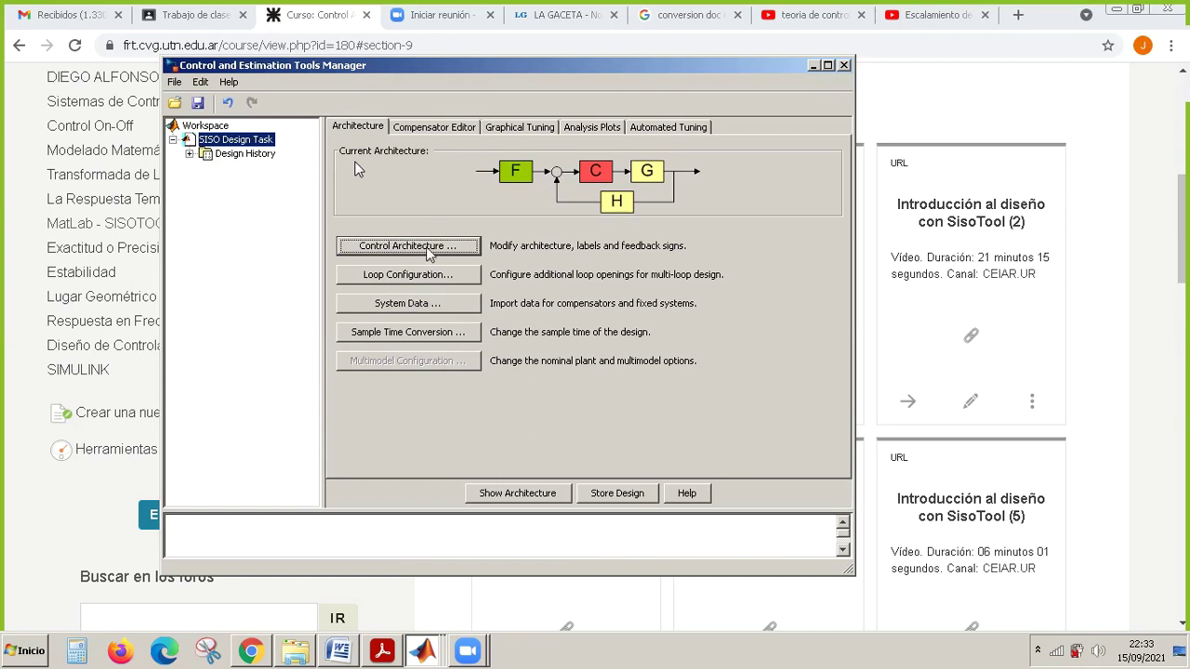
Compare the compensator editor with the block diagram, view the settings of compensator F, and reselect compensator C.
click(446, 135)
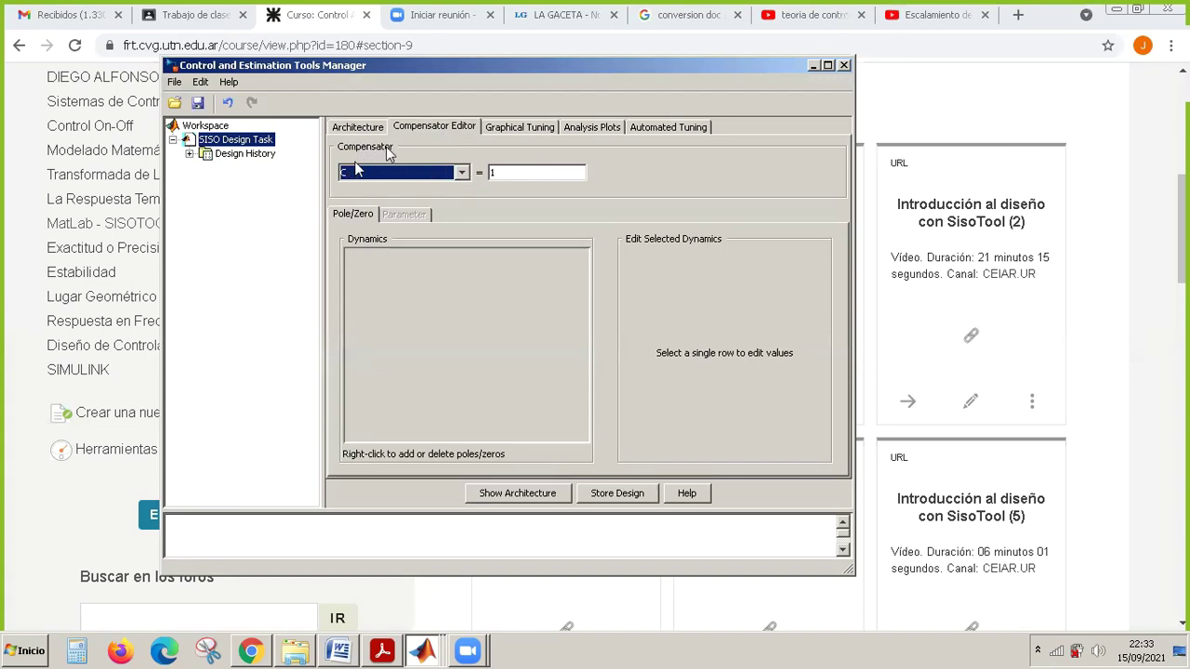
click(367, 128)
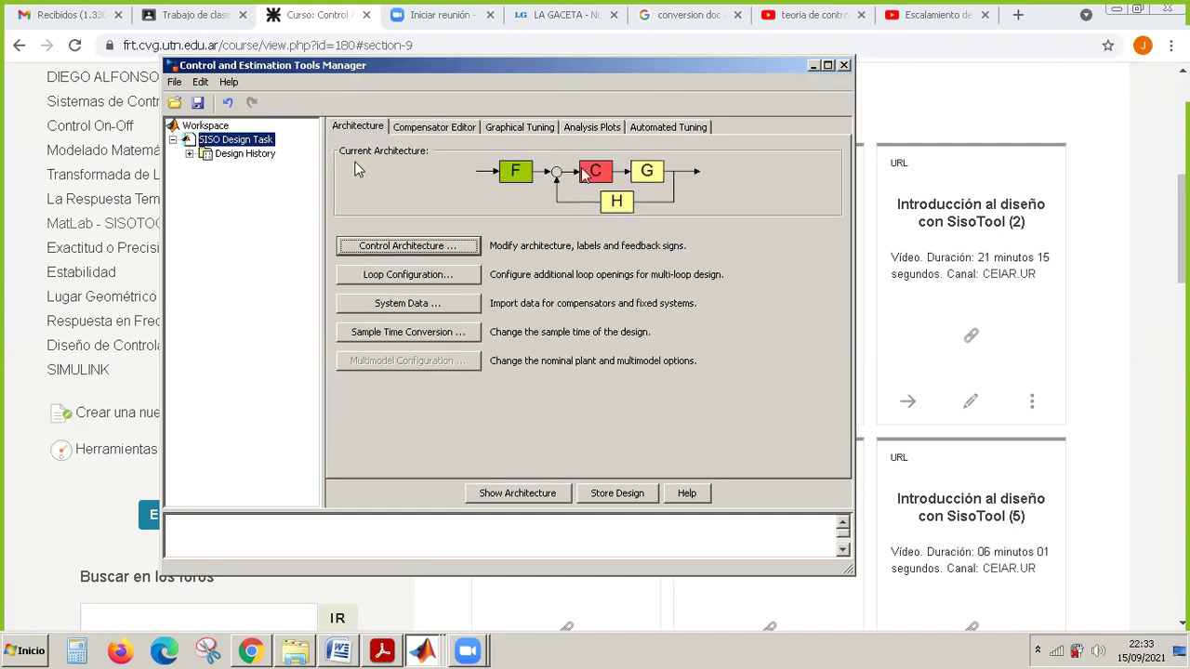
click(453, 131)
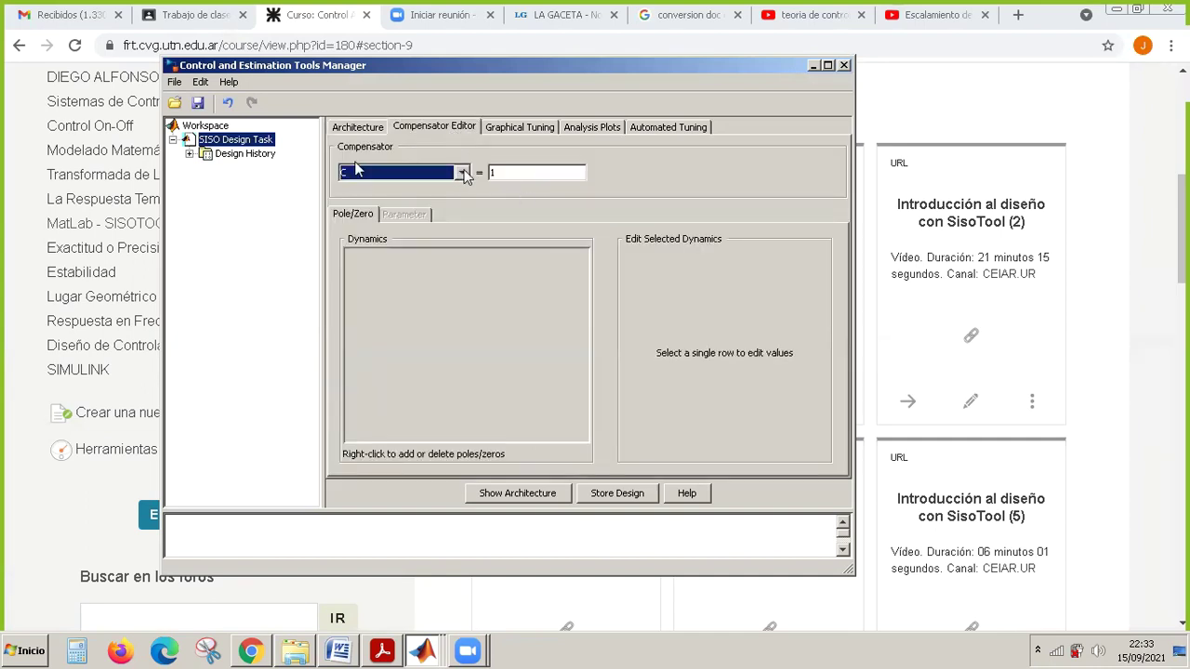
click(462, 174)
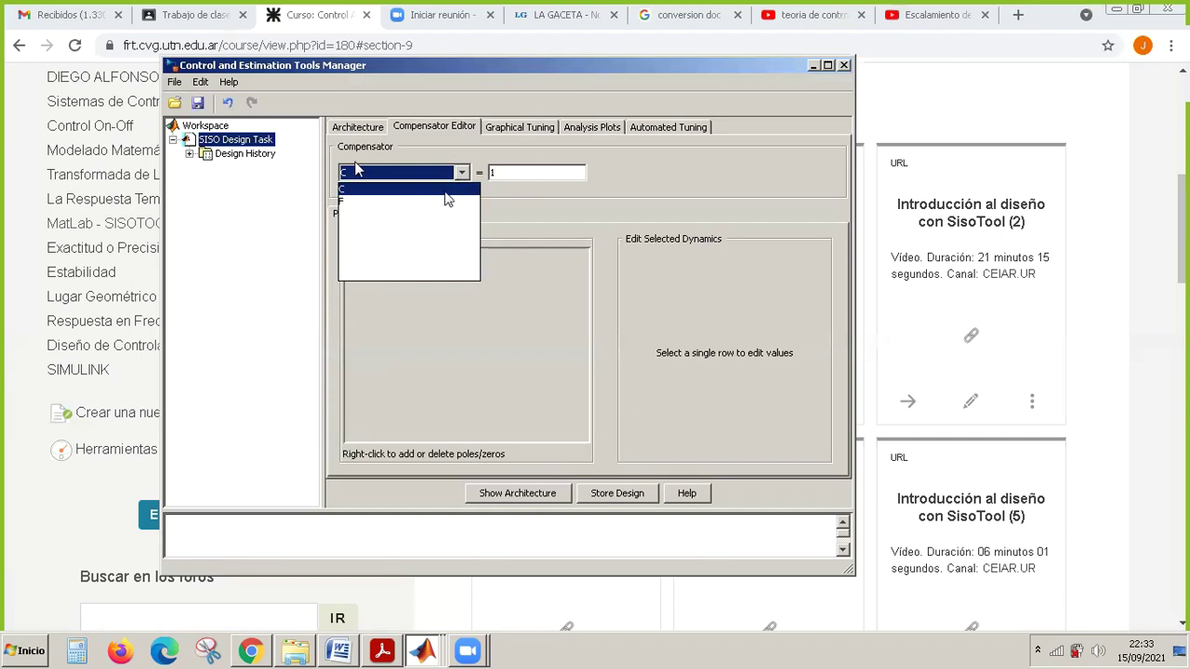
click(411, 201)
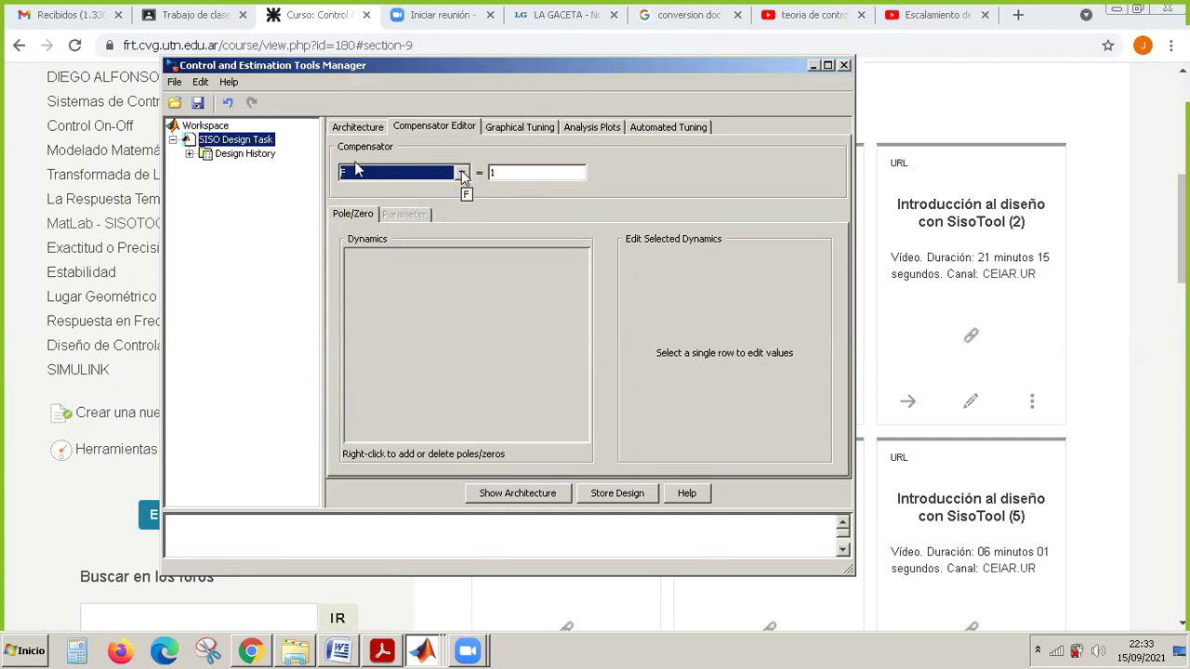
click(463, 173)
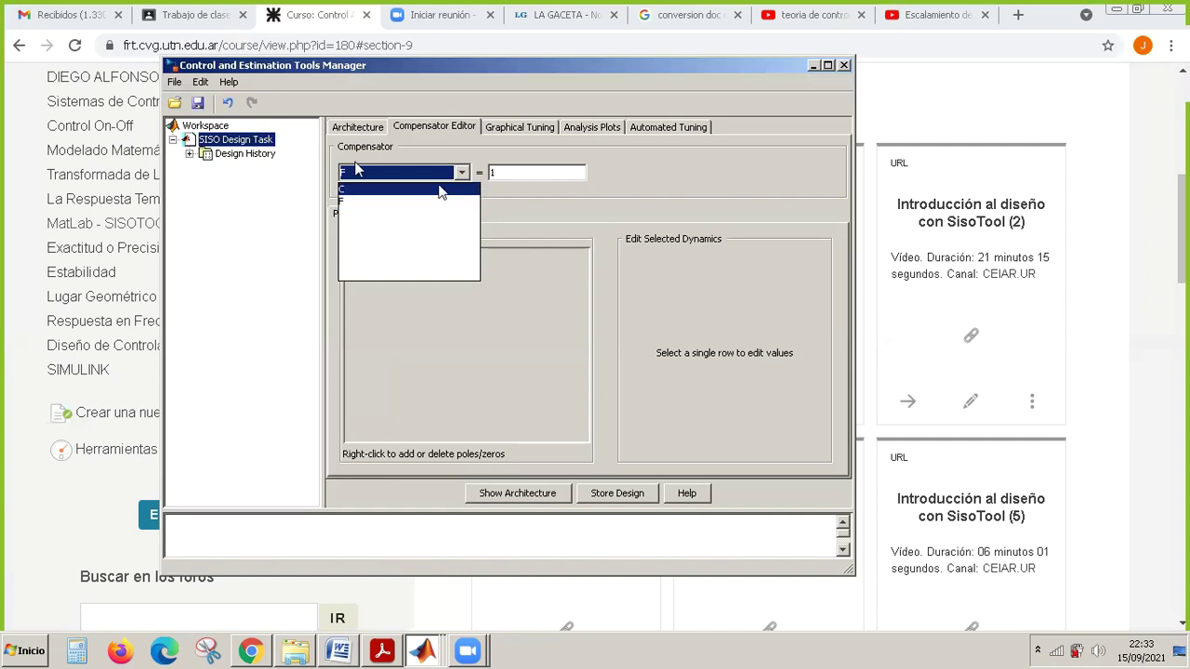
click(442, 189)
Set the gain of compensator C to 10.
click(514, 172)
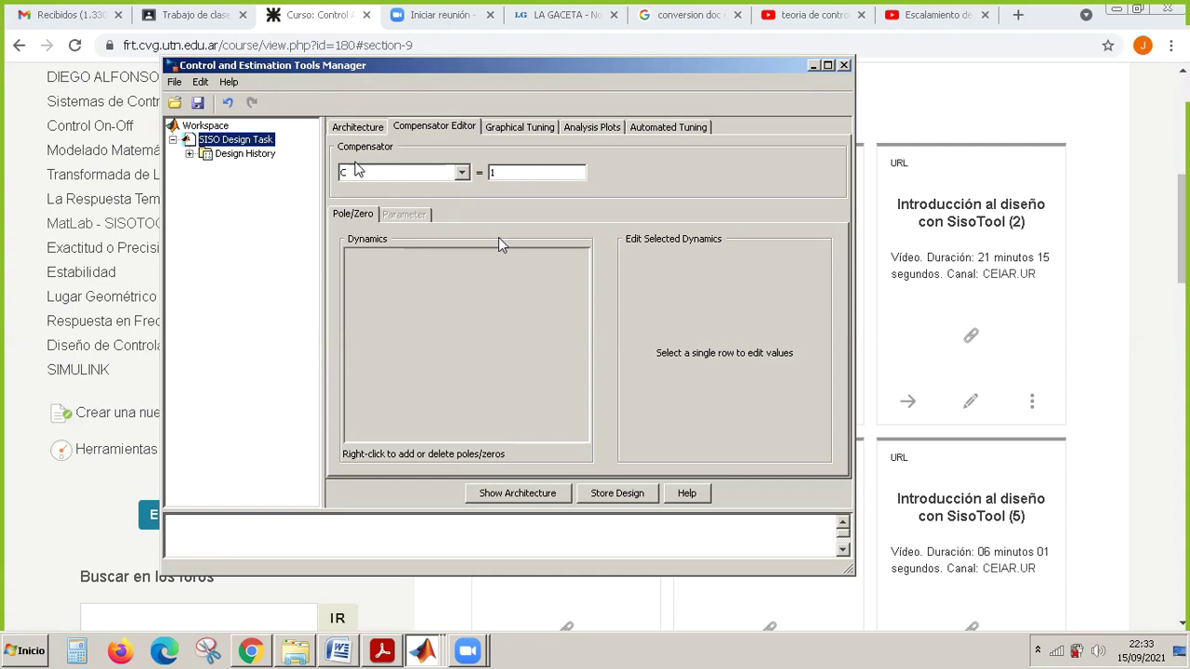
key(BackSpace)
text(10)
click(362, 224)
Add a real pole to compensator C and set its location to -2.
right_click(390, 269)
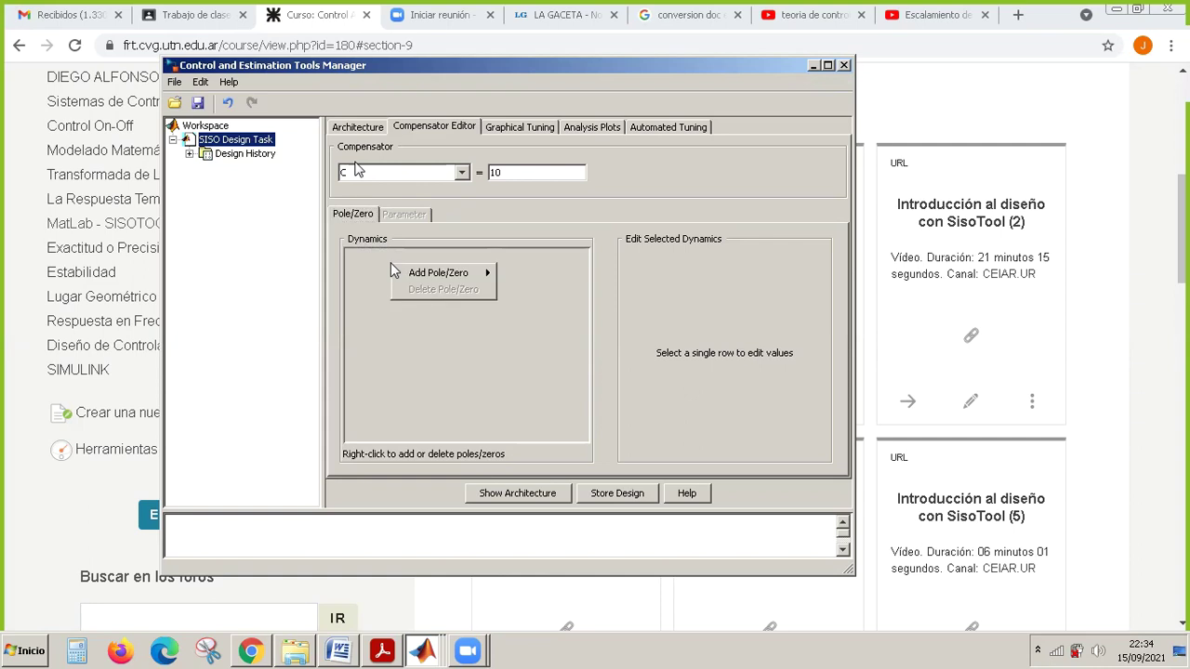
mouse_move(405, 279)
mouse_move(446, 273)
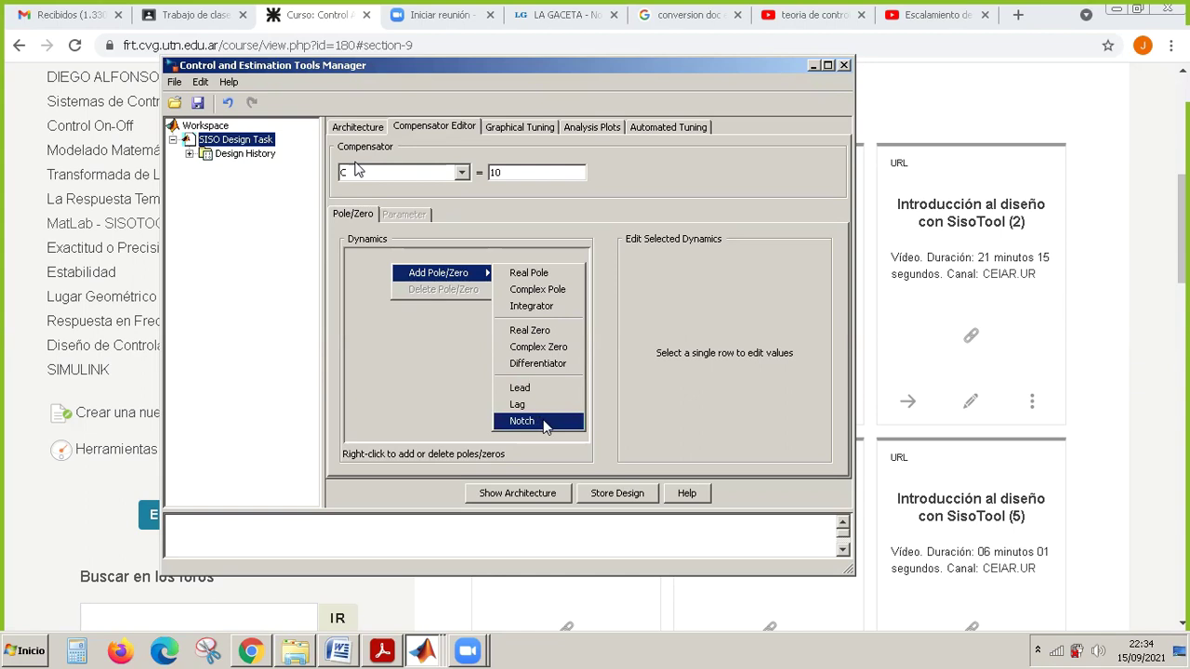
click(546, 274)
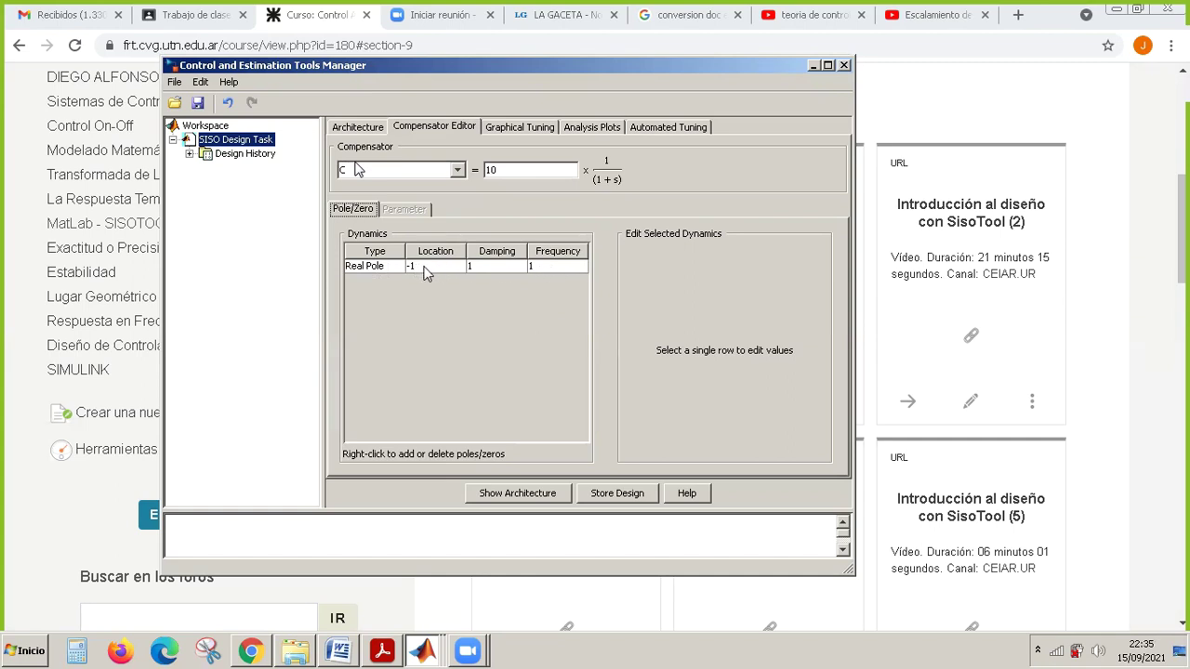
click(424, 267)
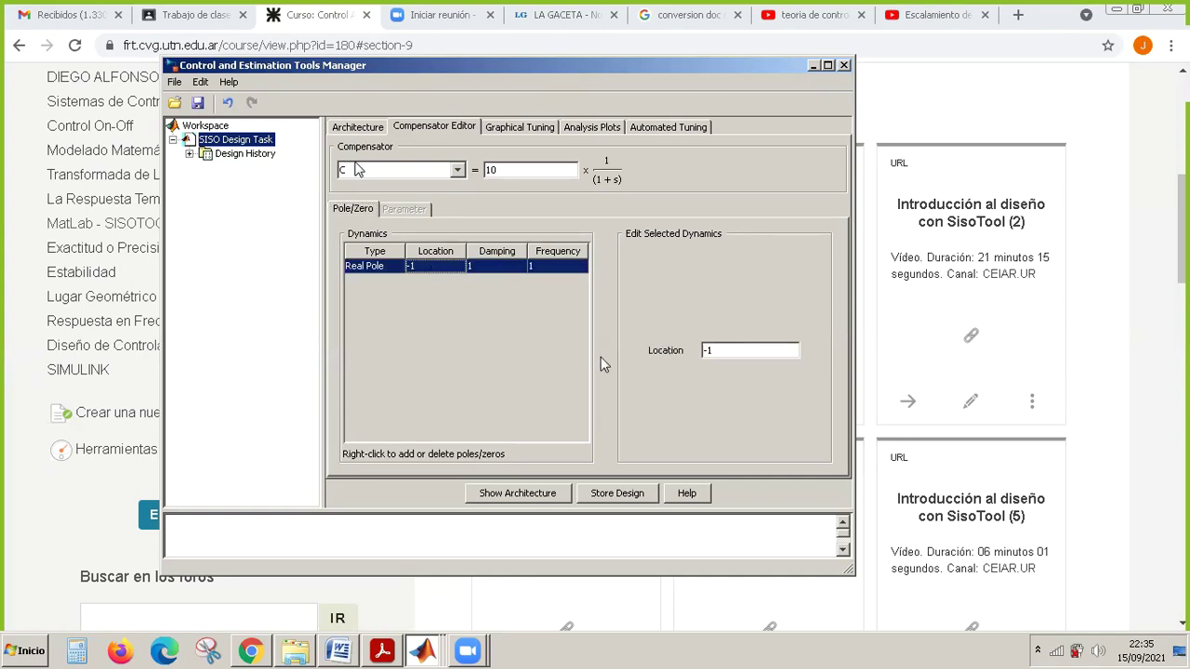
click(723, 350)
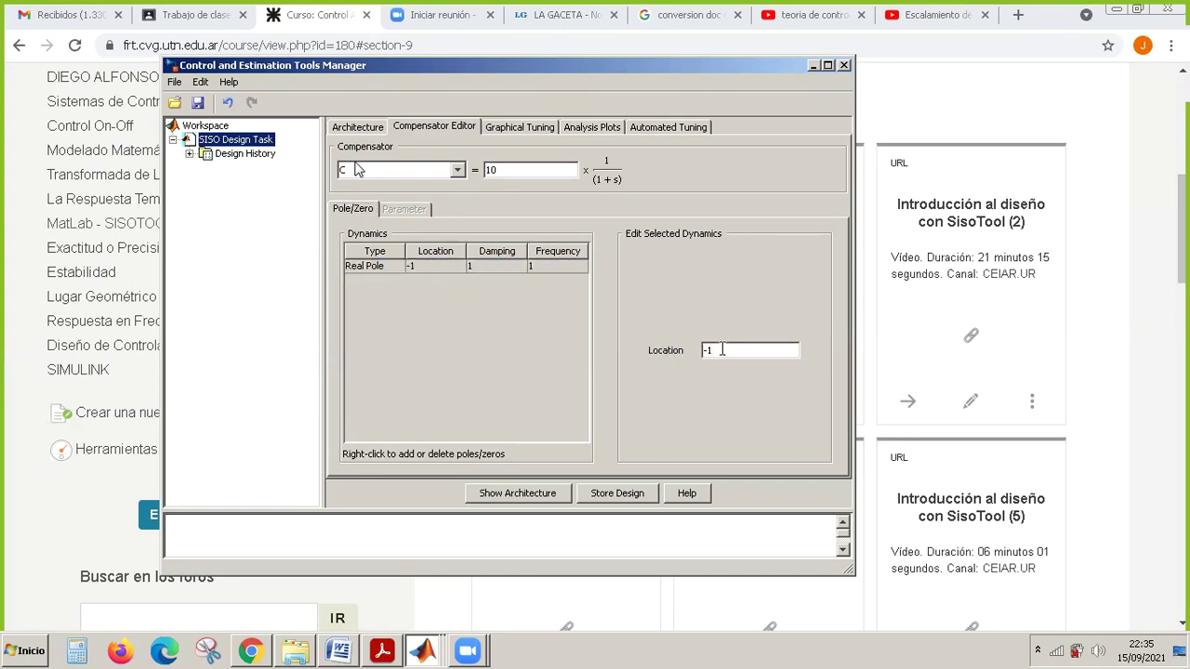
key(BackSpace)
text(2)
key(Return)
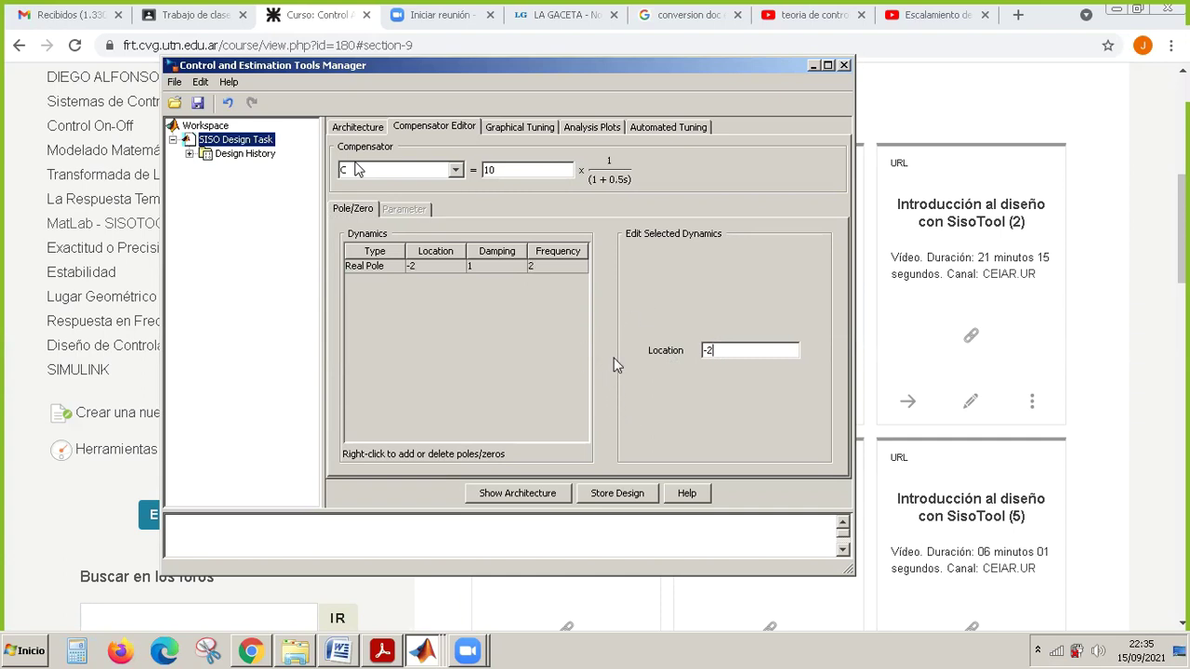
Add a complex pole to compensator C with real part -5 and imaginary part 2.
click(497, 170)
right_click(418, 287)
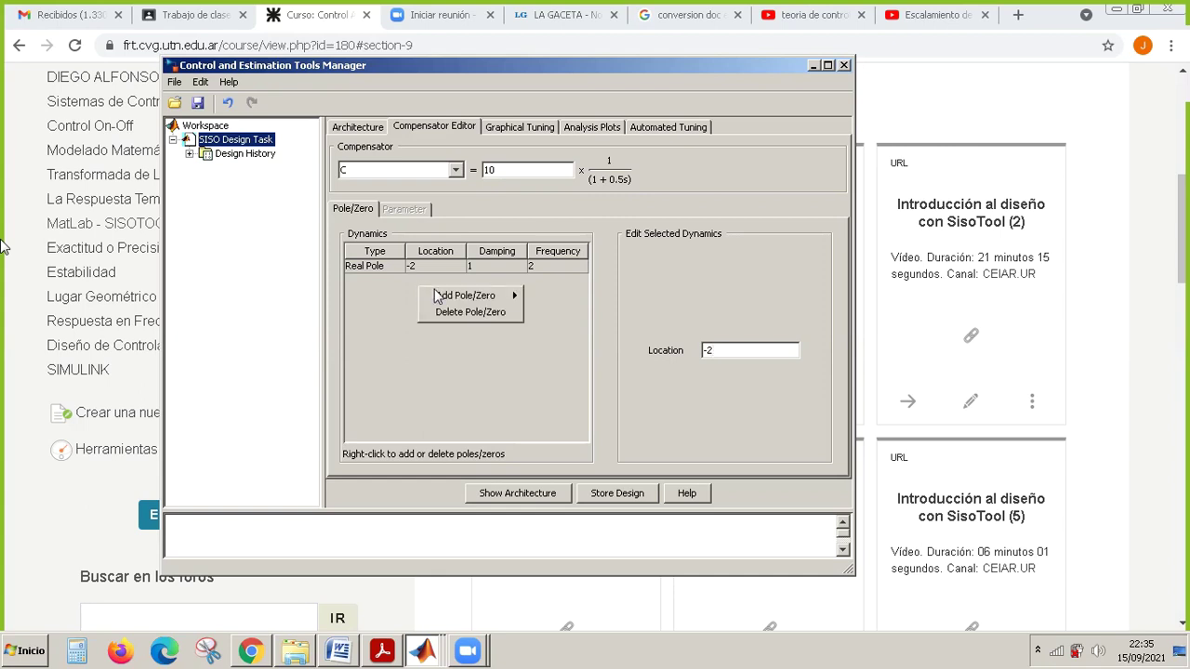
mouse_move(456, 301)
click(549, 314)
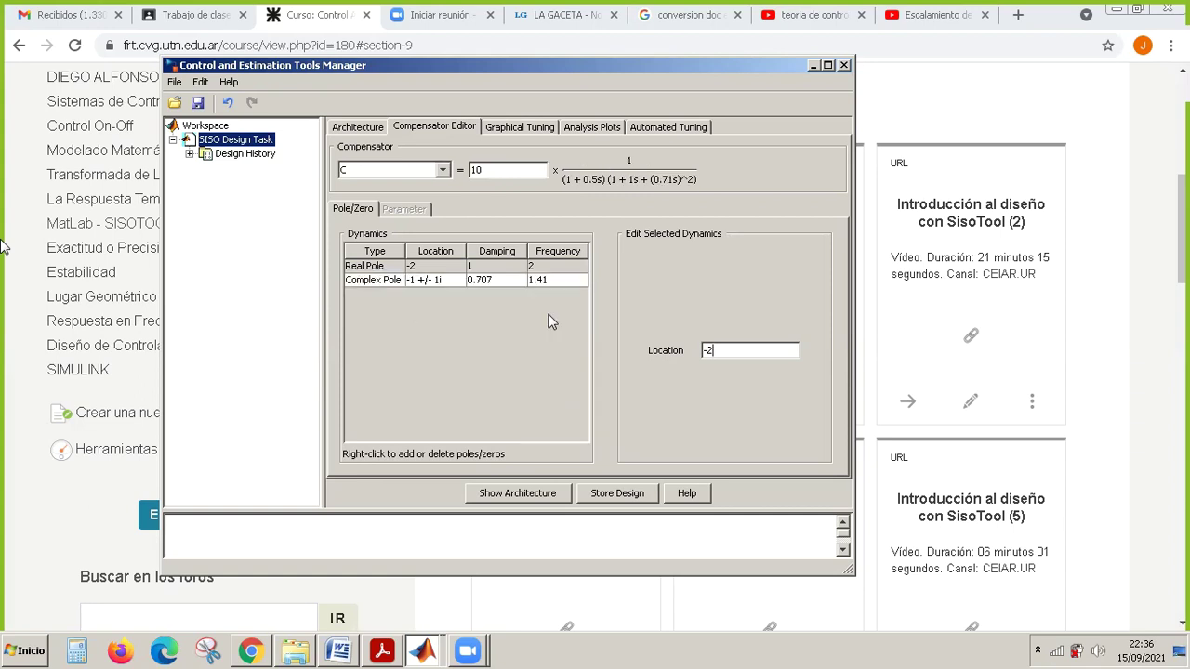
click(430, 280)
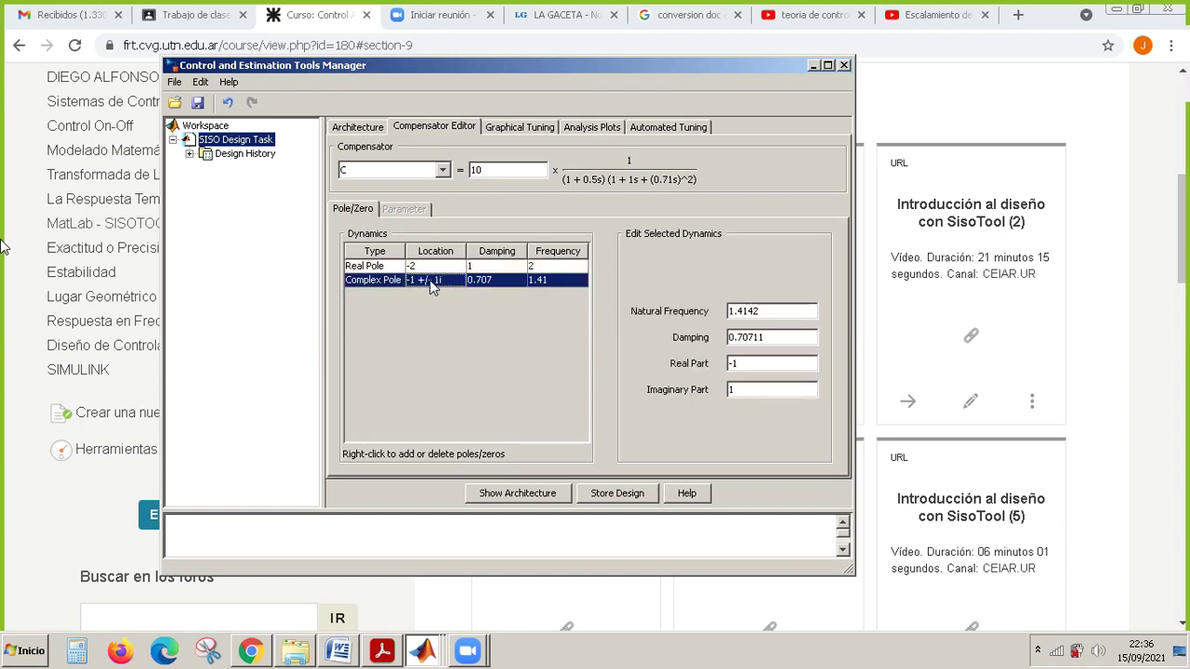
click(753, 363)
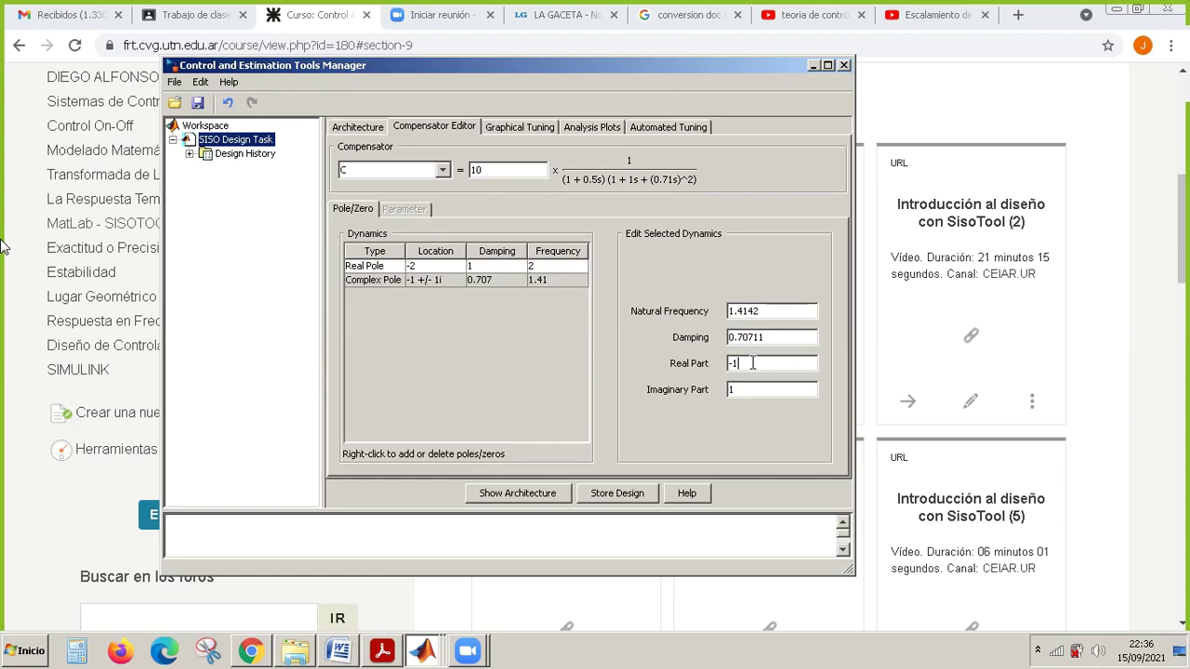
text(5)
click(747, 391)
key(BackSpace)
text(2)
key(Return)
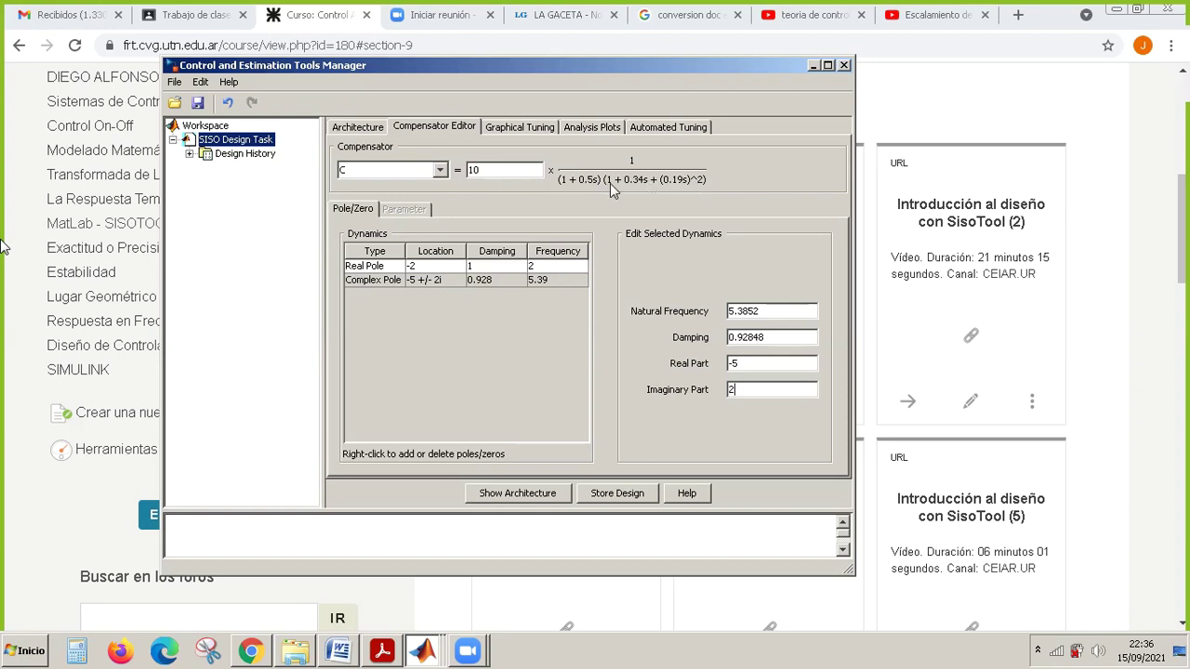
Add an integrator and a differentiator to the dynamics of compensator C.
right_click(476, 295)
mouse_move(506, 304)
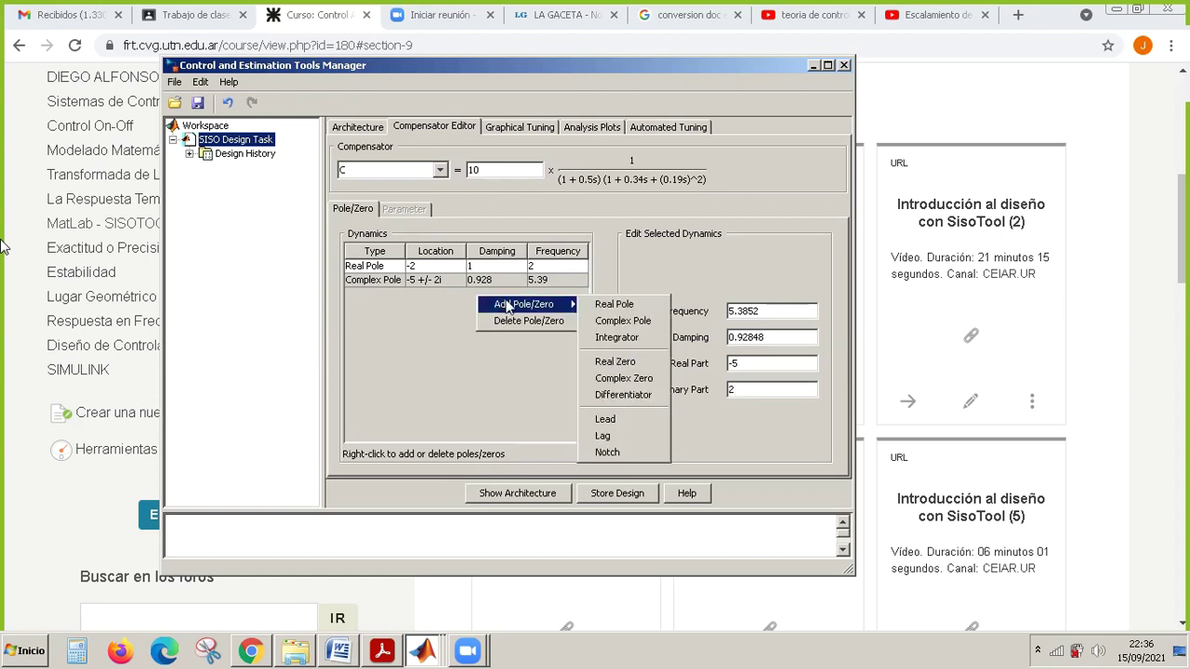
click(622, 338)
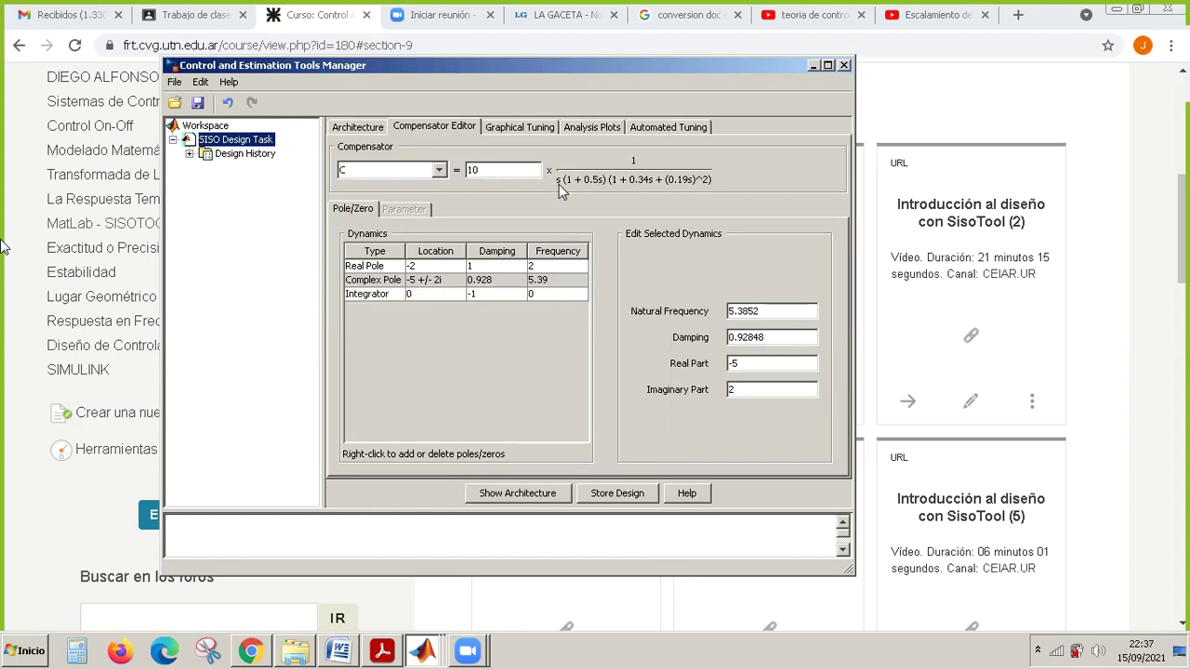
right_click(480, 325)
mouse_move(510, 328)
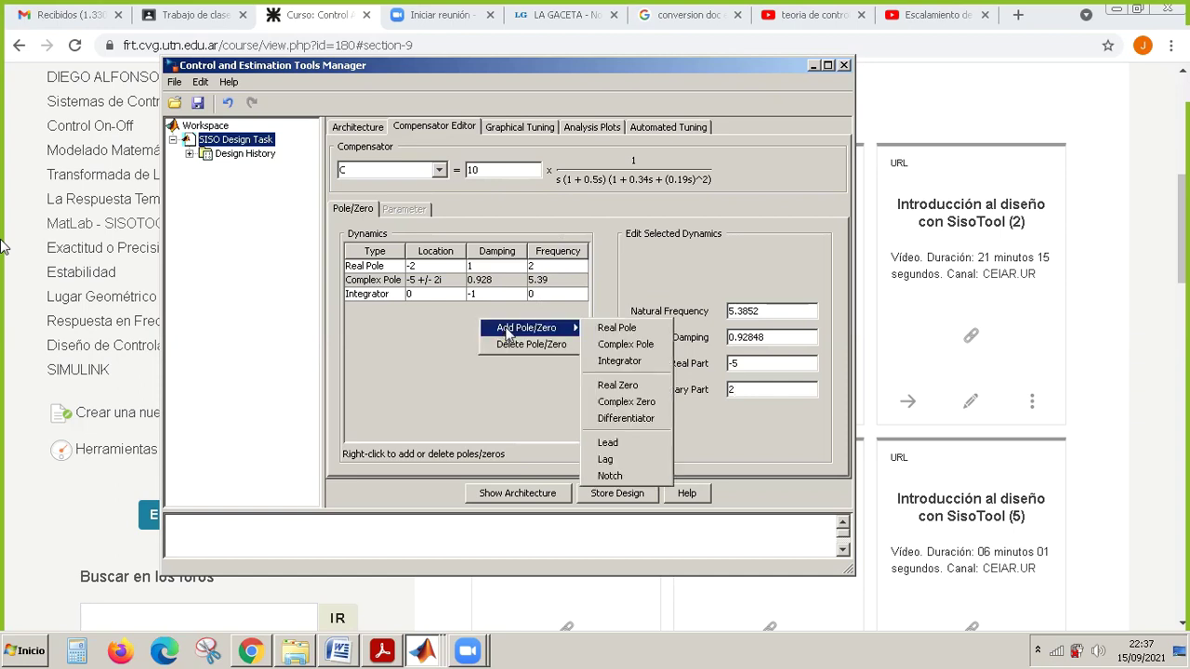
click(624, 419)
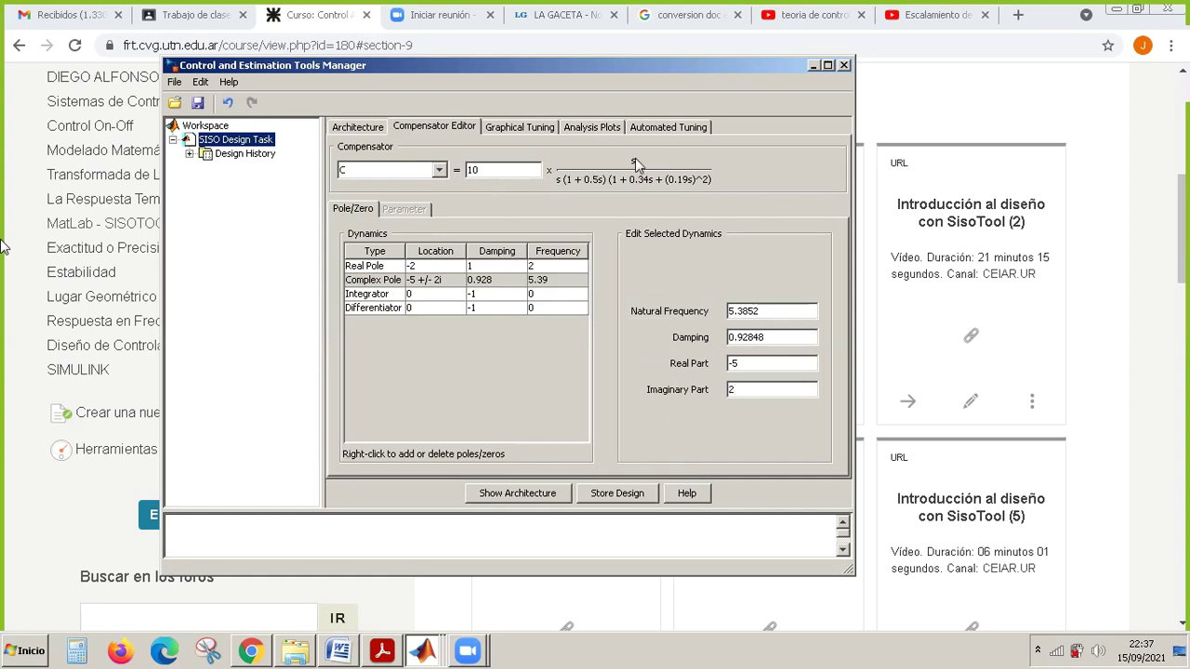
Add a real zero to compensator C and set its location to -10.
right_click(495, 327)
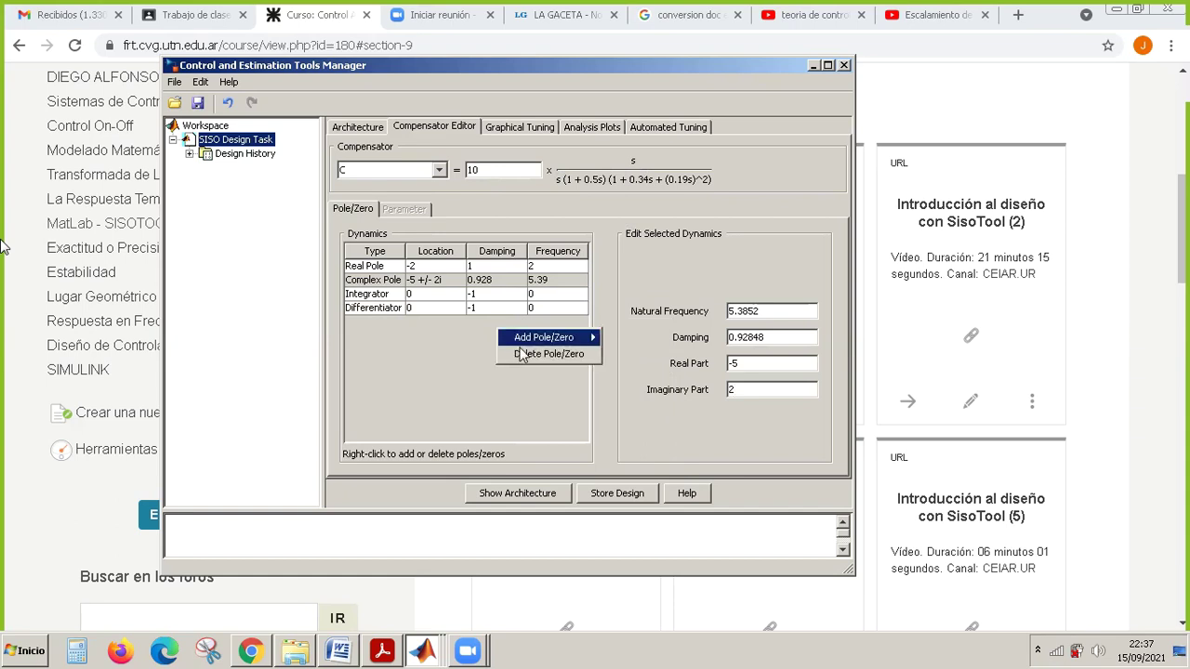
mouse_move(547, 344)
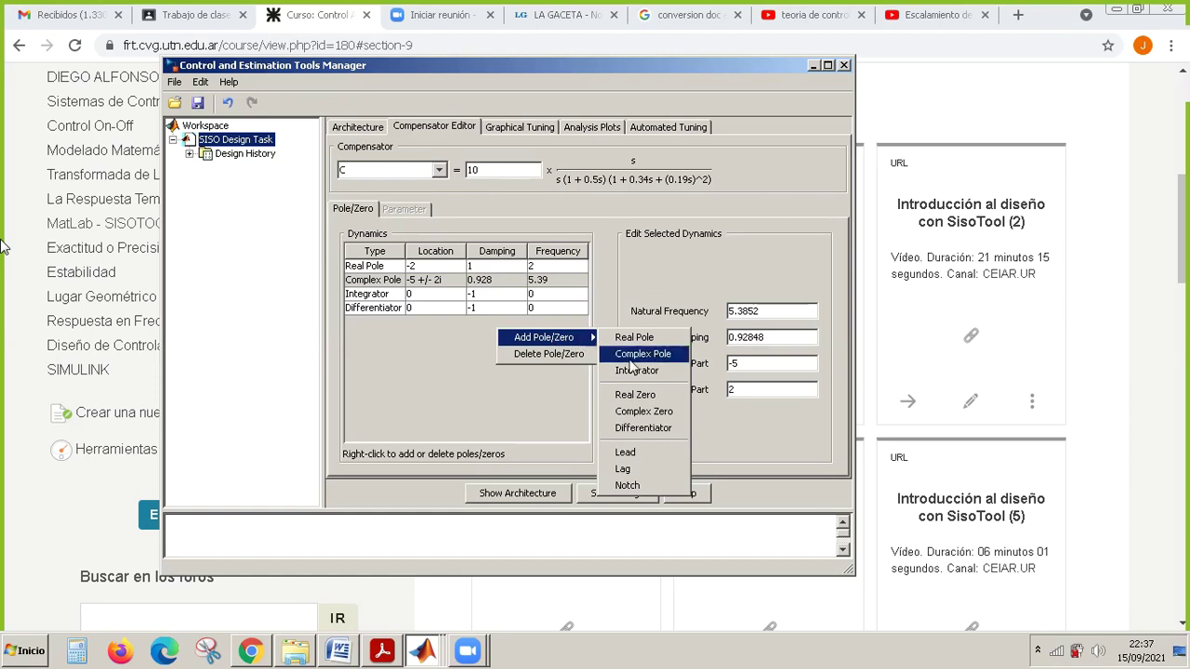
click(654, 398)
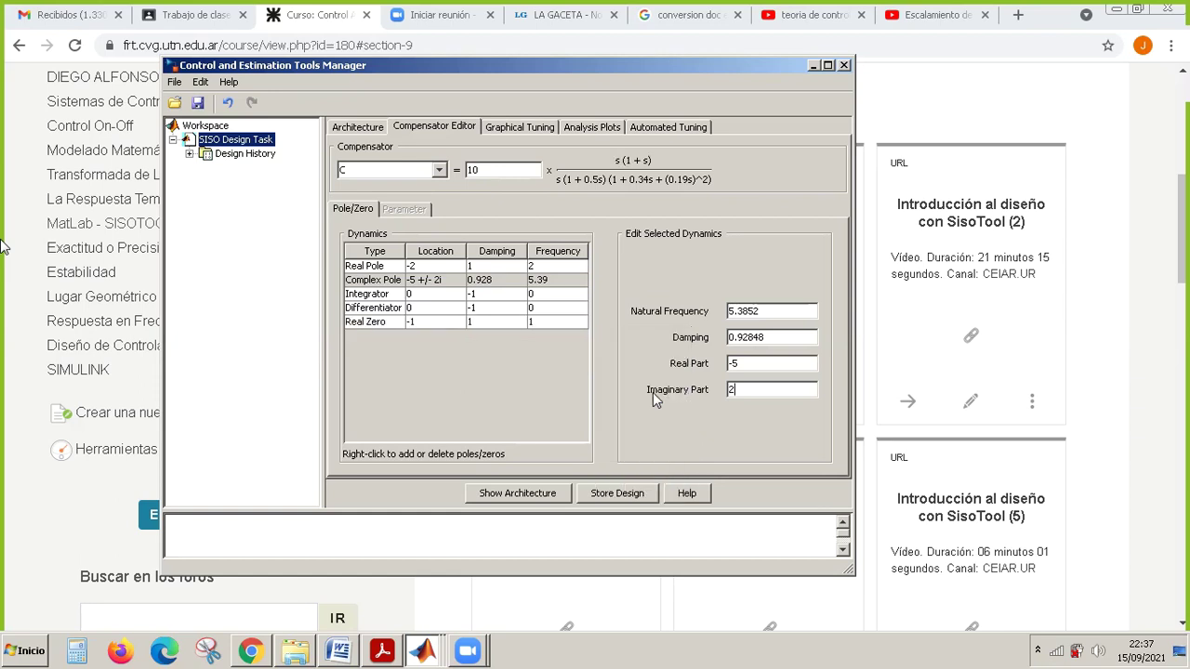
click(425, 325)
click(732, 353)
text(0)
key(Return)
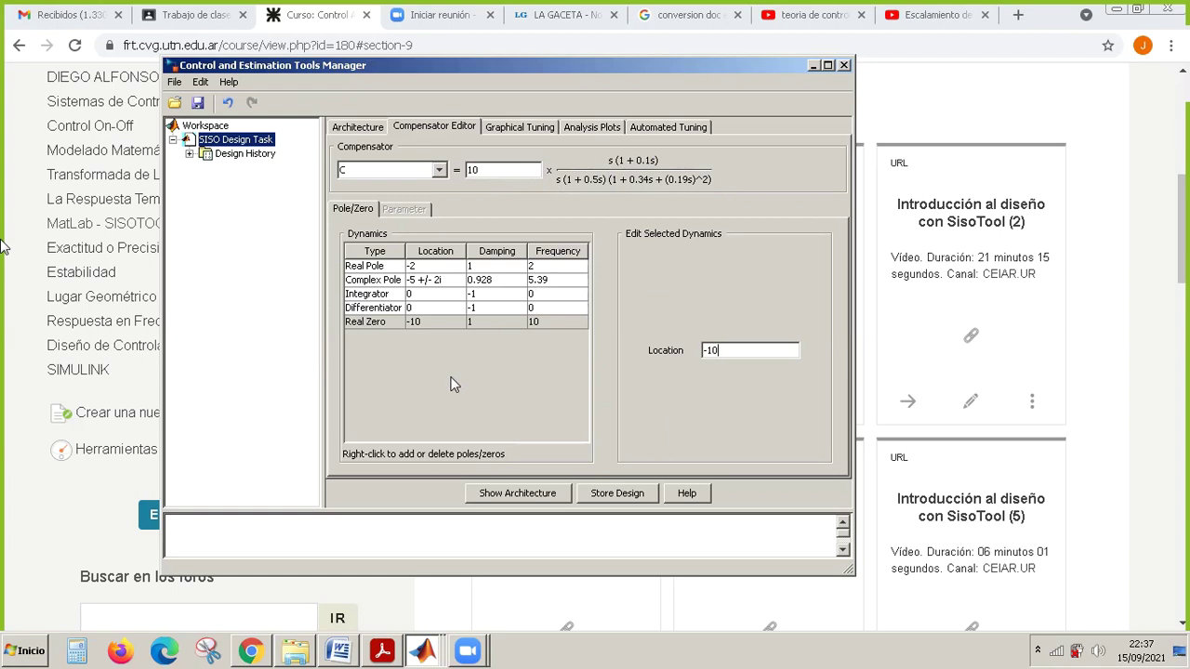
Delete the complex pole and the differentiator from the dynamics of compensator C.
click(388, 280)
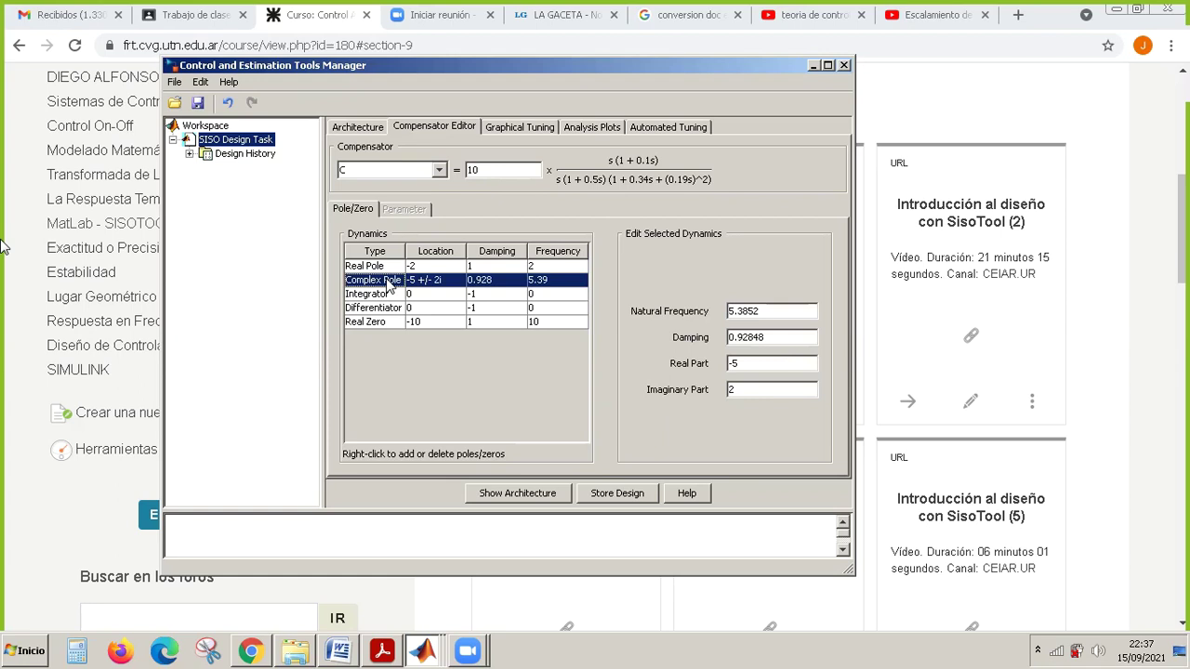
right_click(387, 284)
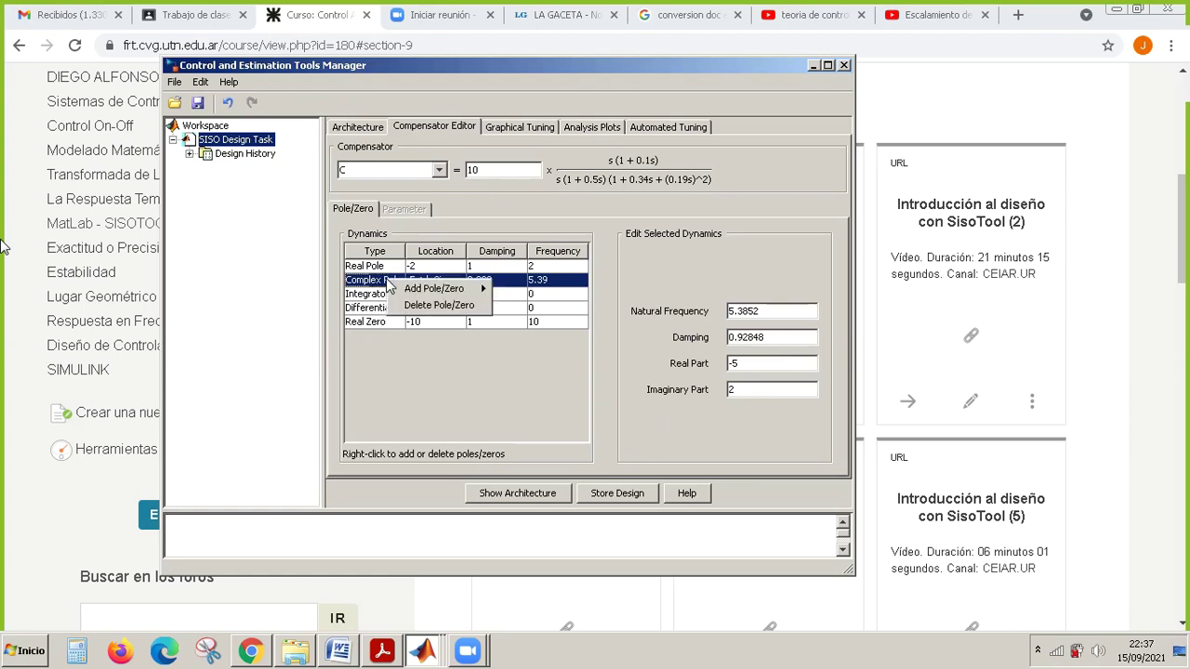
click(431, 307)
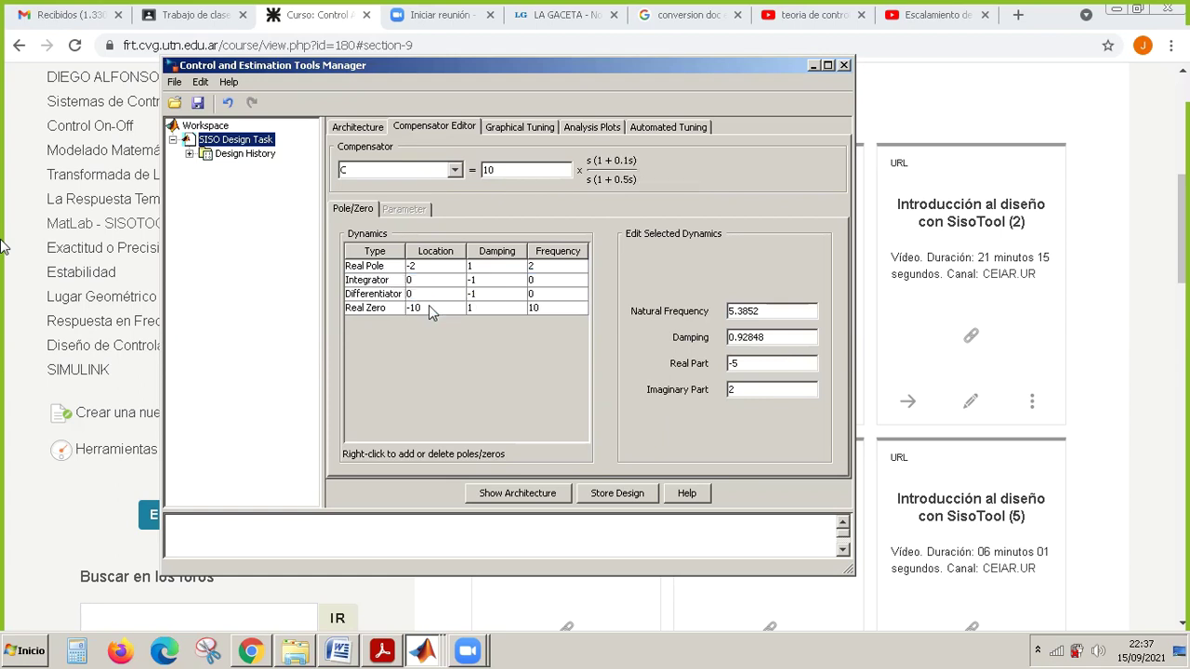
click(378, 296)
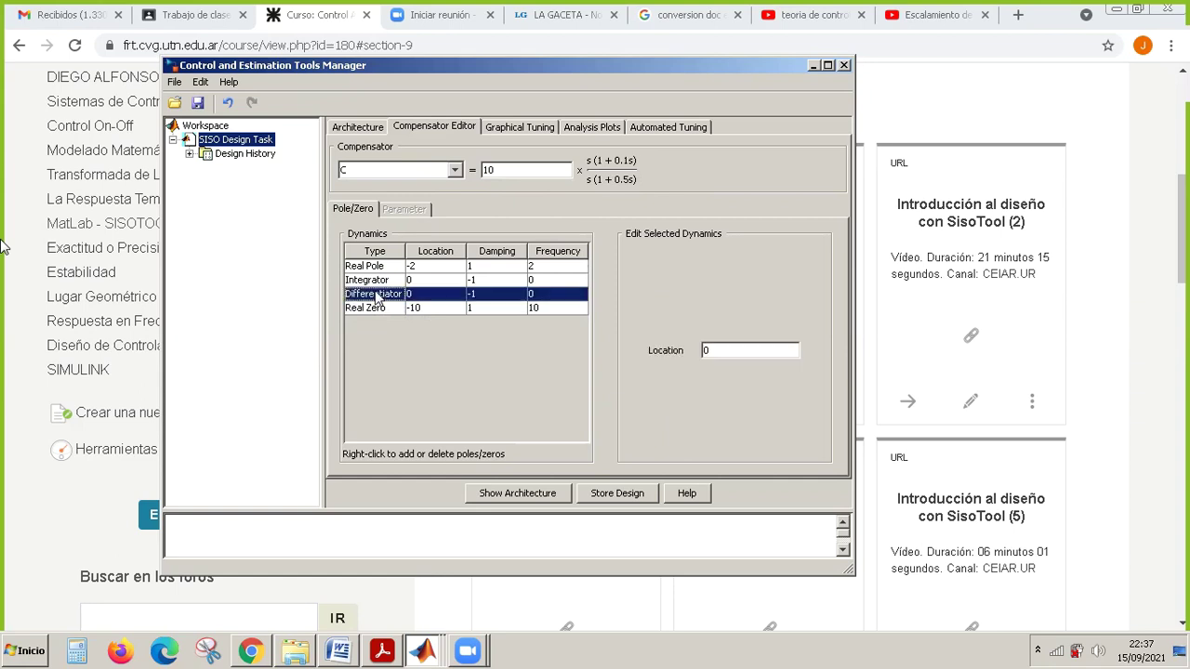
right_click(377, 296)
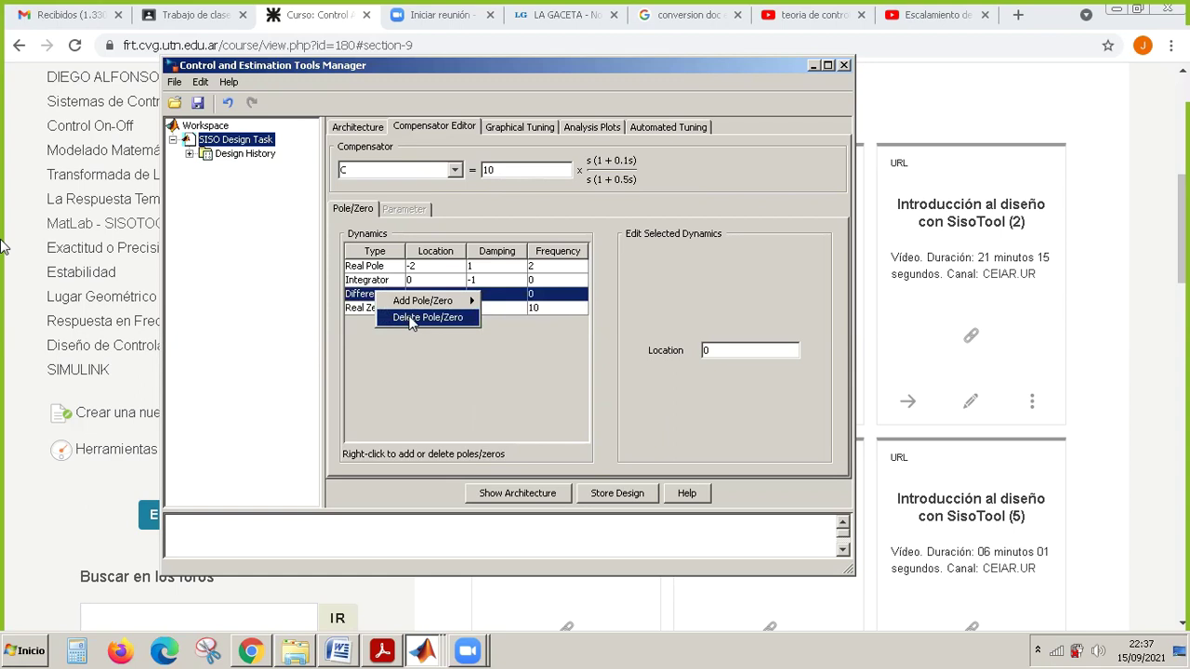
click(412, 317)
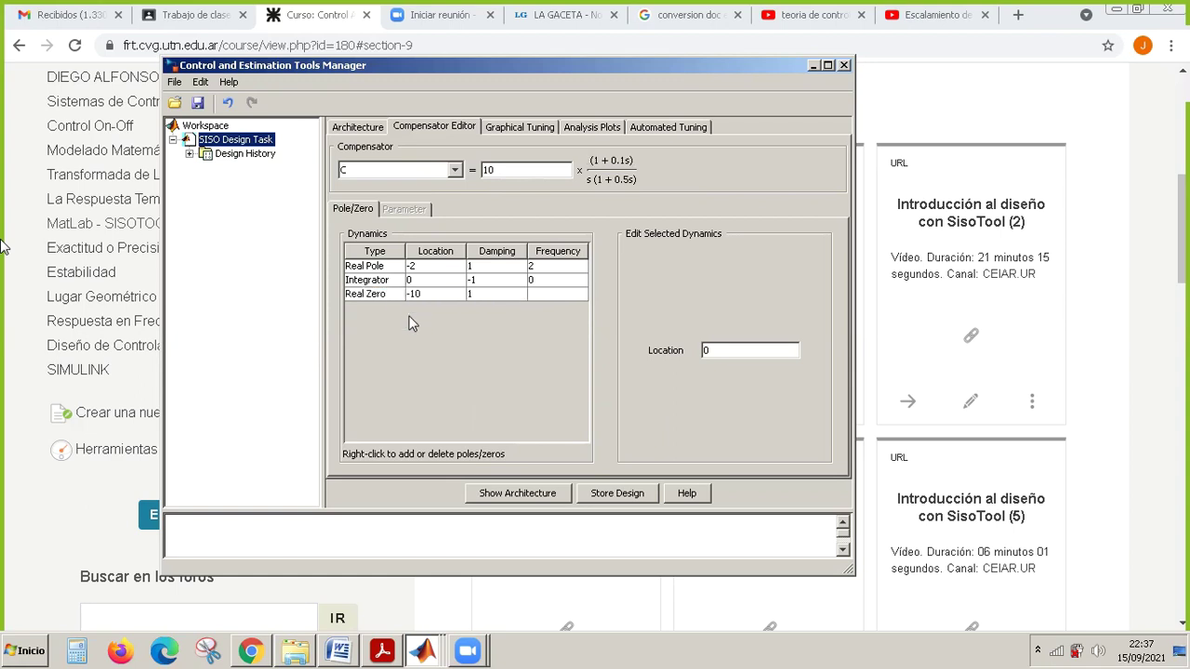
Delete the real pole, the integrator and the real zero from compensator C, and set its gain to 1.
click(386, 267)
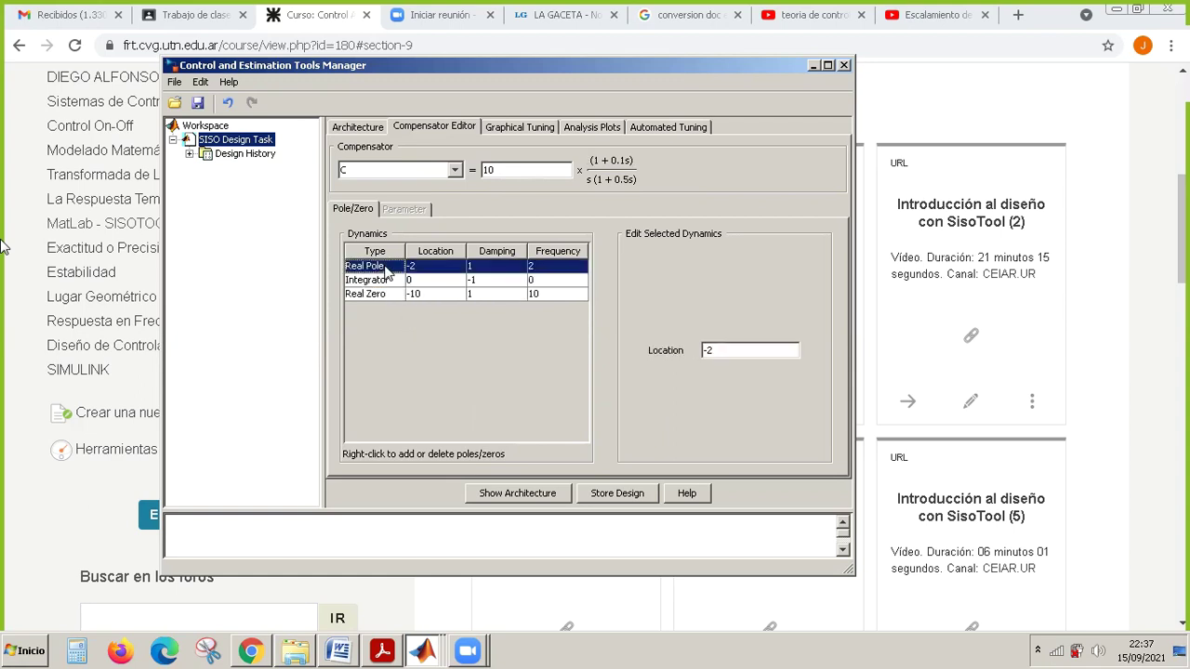
right_click(386, 269)
click(423, 301)
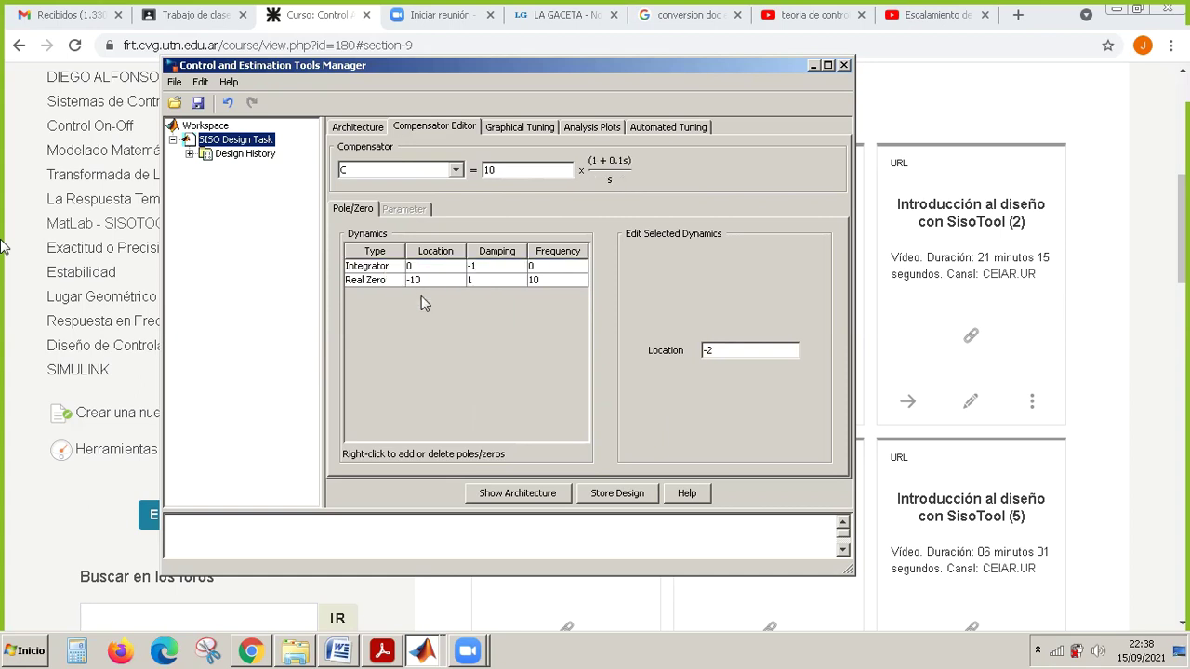
click(384, 269)
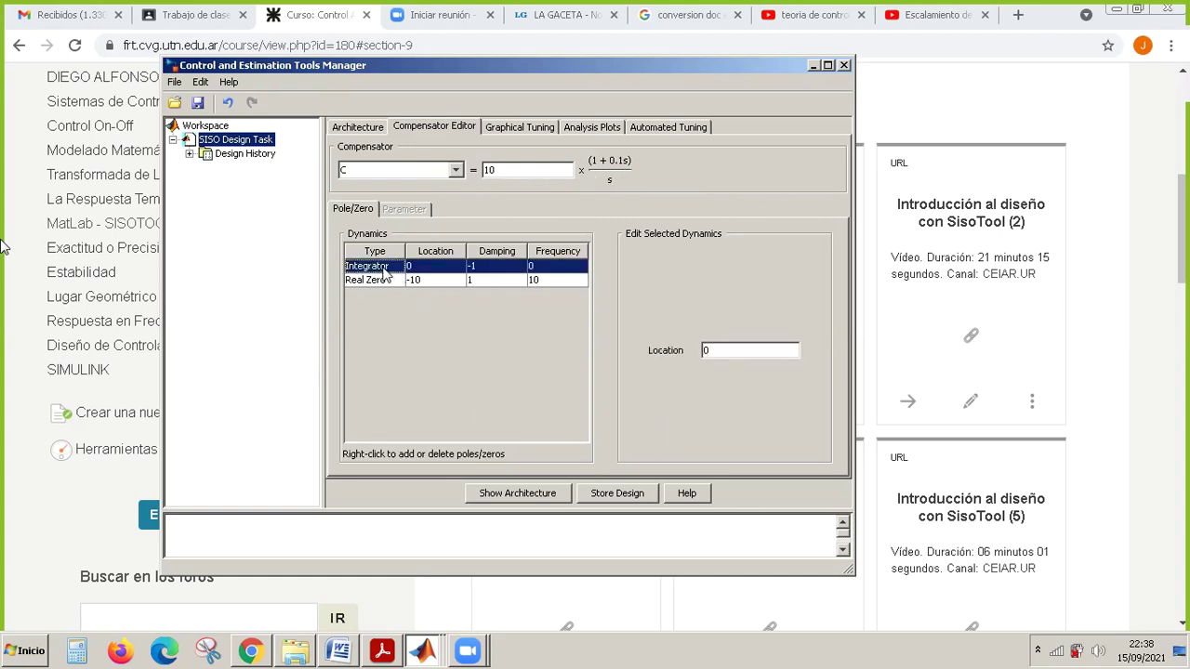
right_click(385, 270)
click(415, 297)
click(383, 270)
right_click(383, 271)
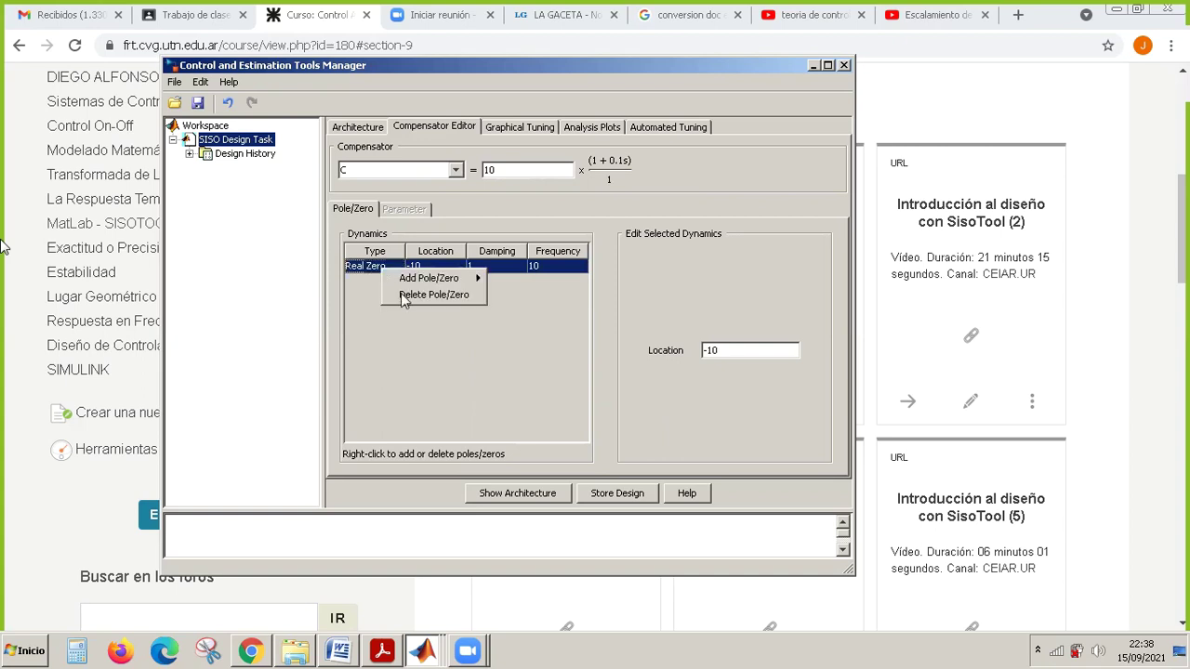
click(426, 296)
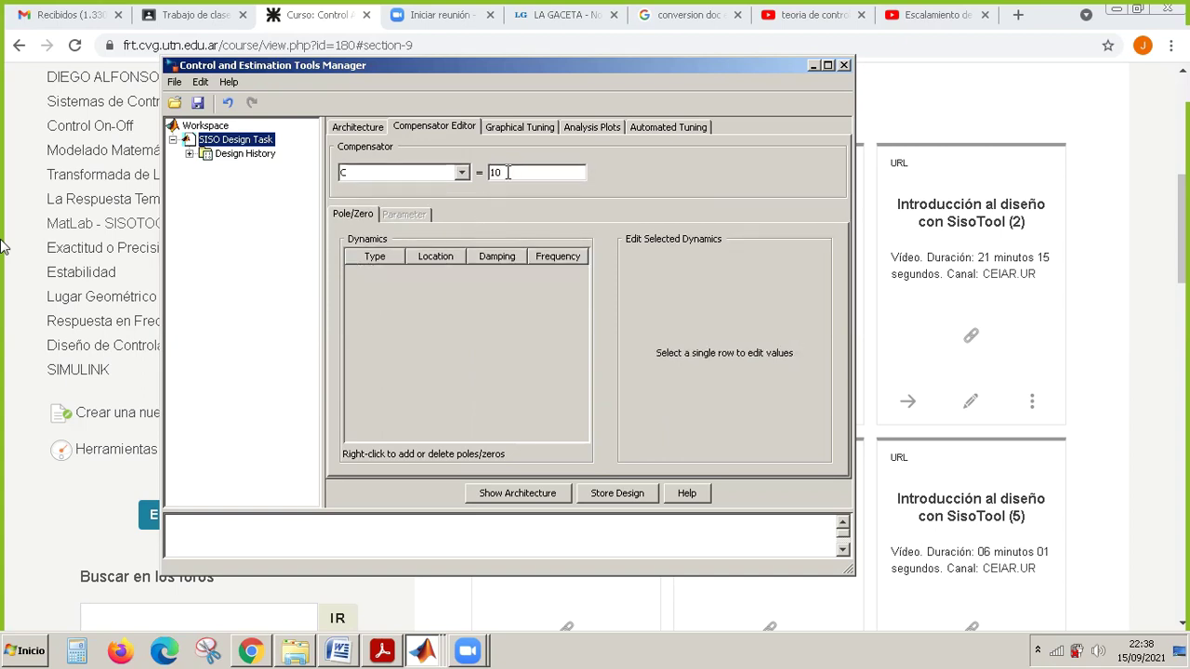
key(BackSpace)
Show the graphical tuning configuration and arrange the SISO Design window side by side with the Control and Estimation Tools Manager.
click(538, 133)
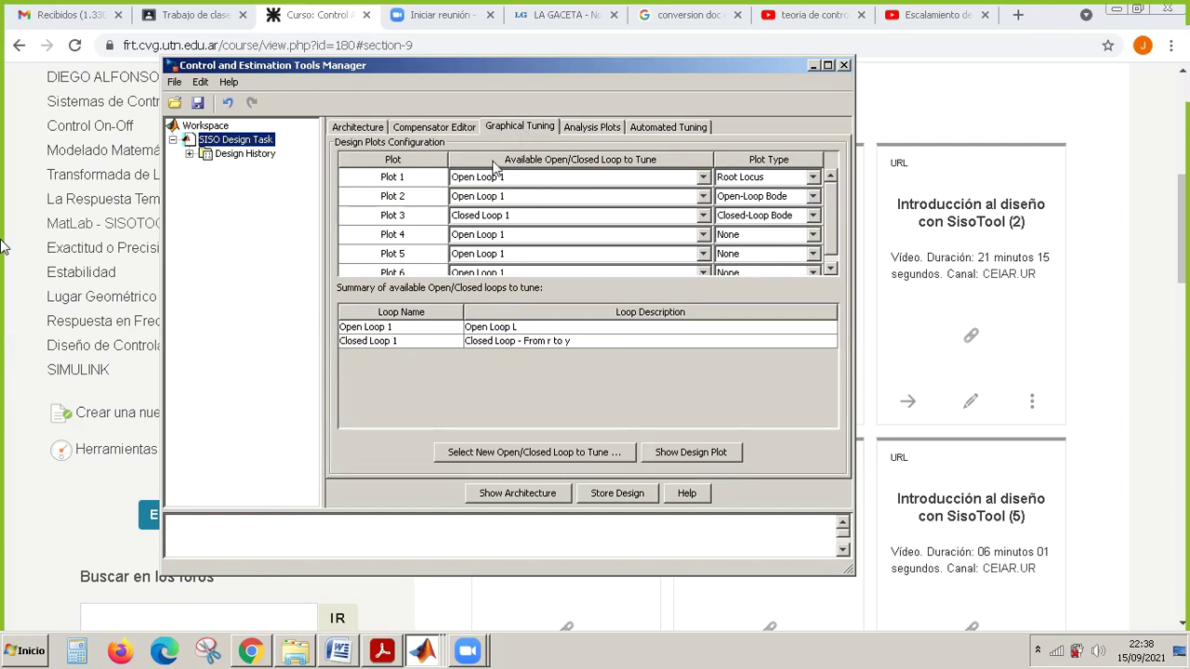
mouse_move(425, 653)
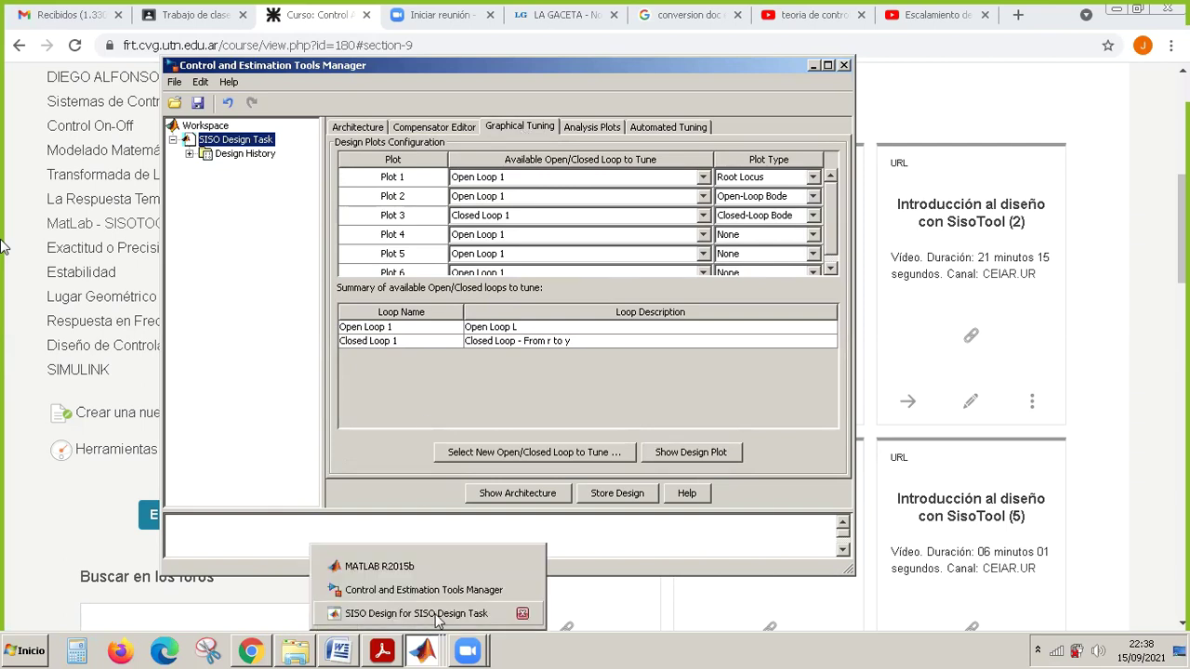
click(437, 614)
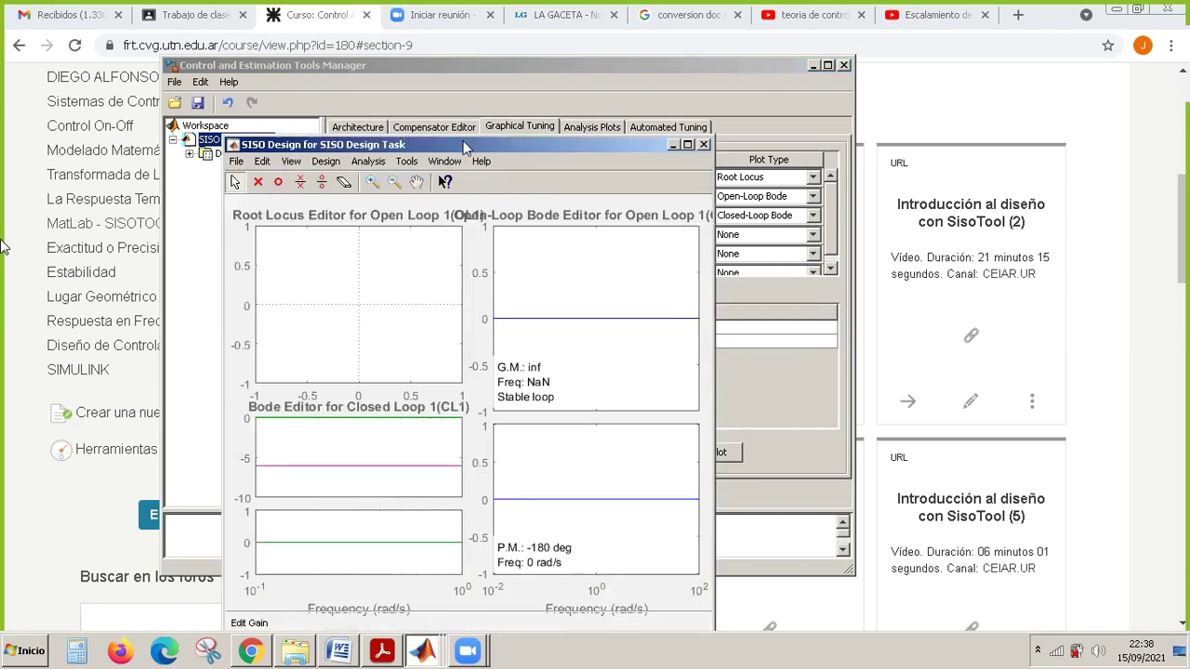
drag(463, 141, 265, 111)
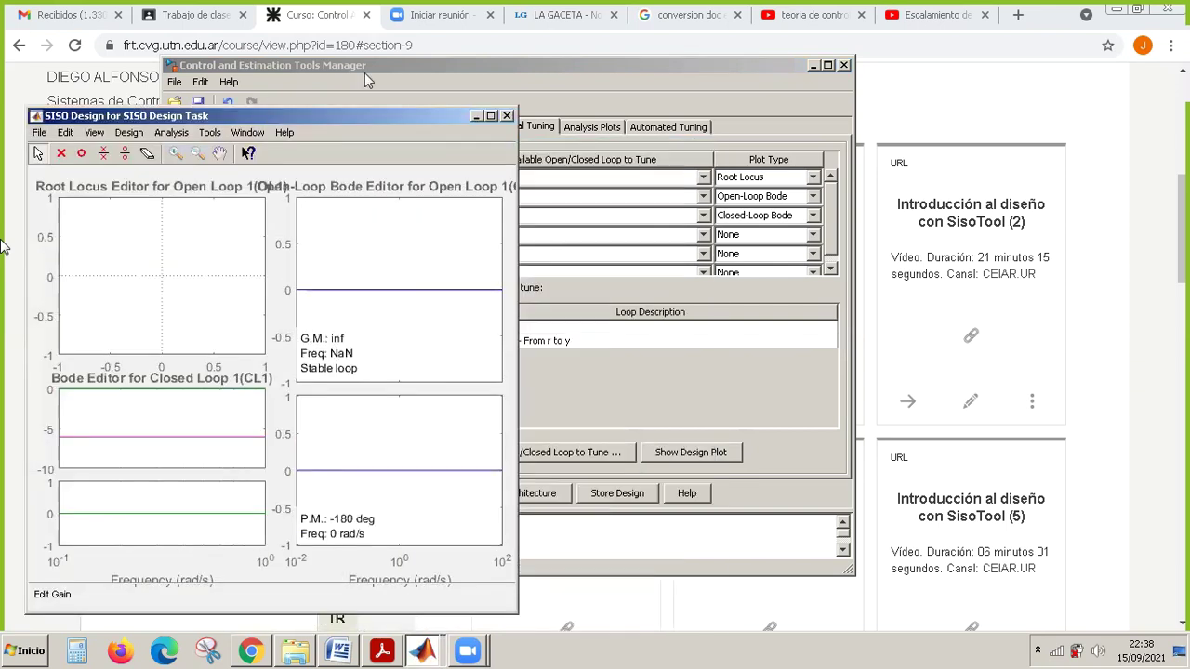
click(364, 73)
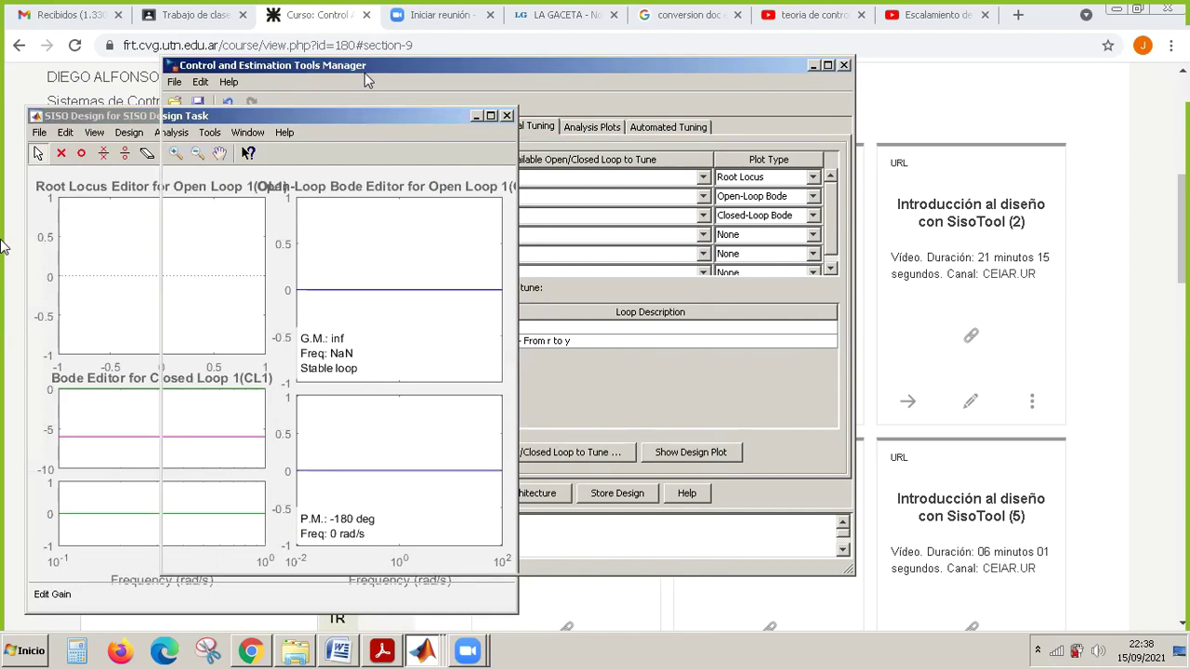
drag(365, 73, 695, 133)
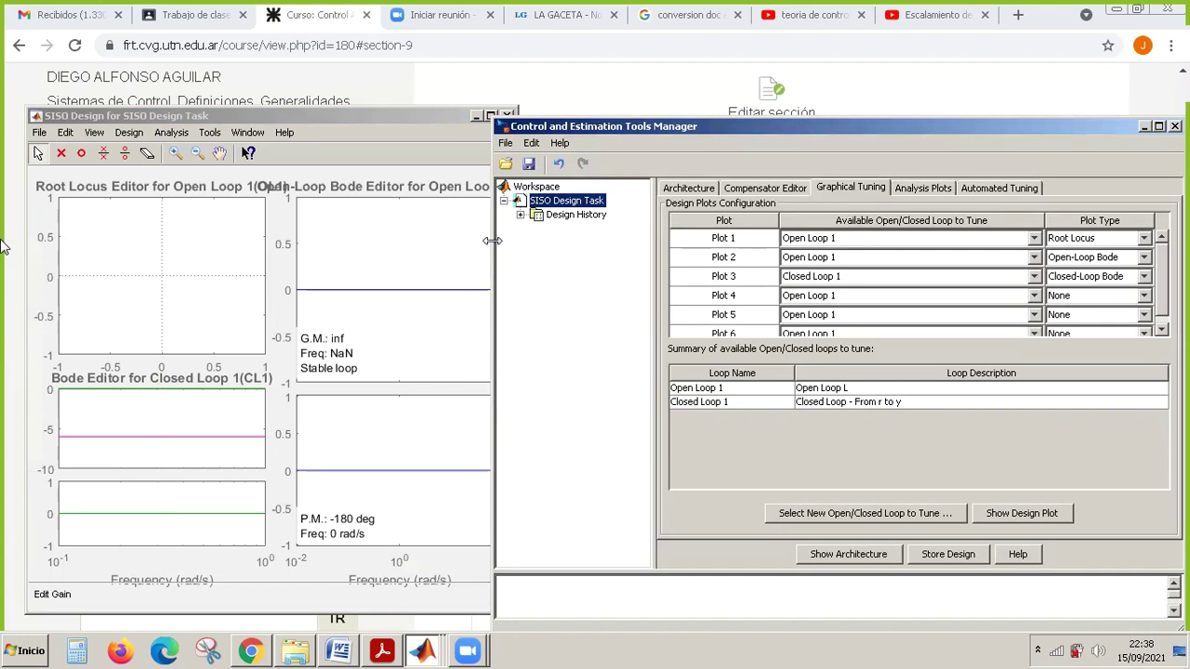
drag(492, 241, 527, 237)
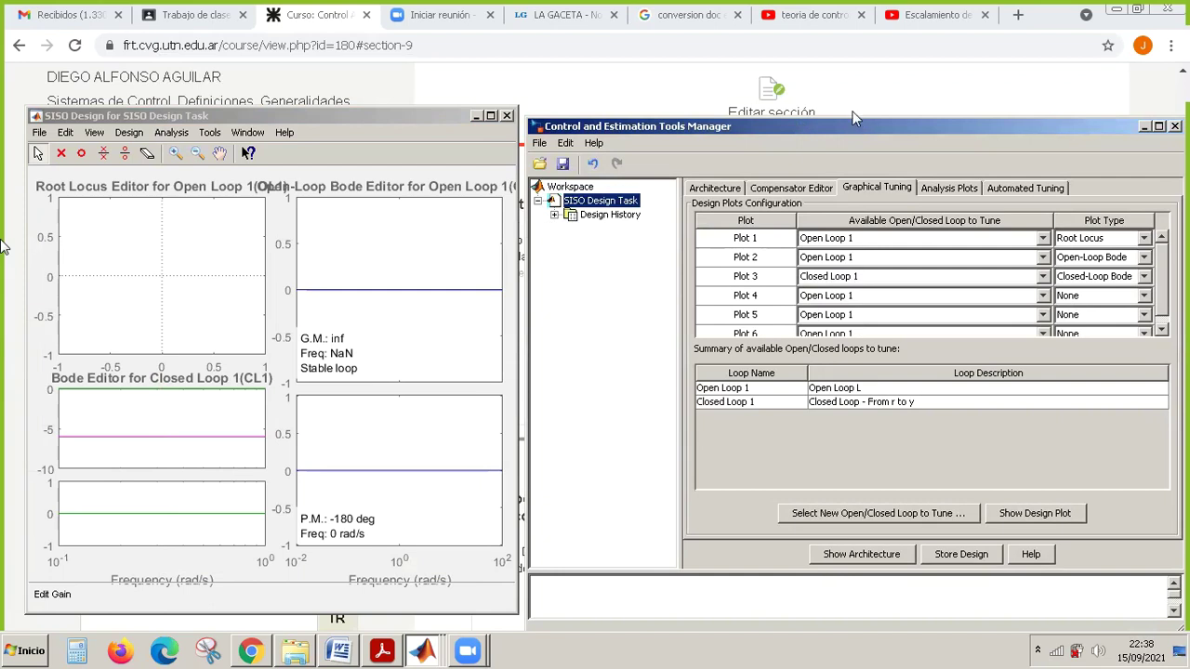
drag(855, 118, 849, 109)
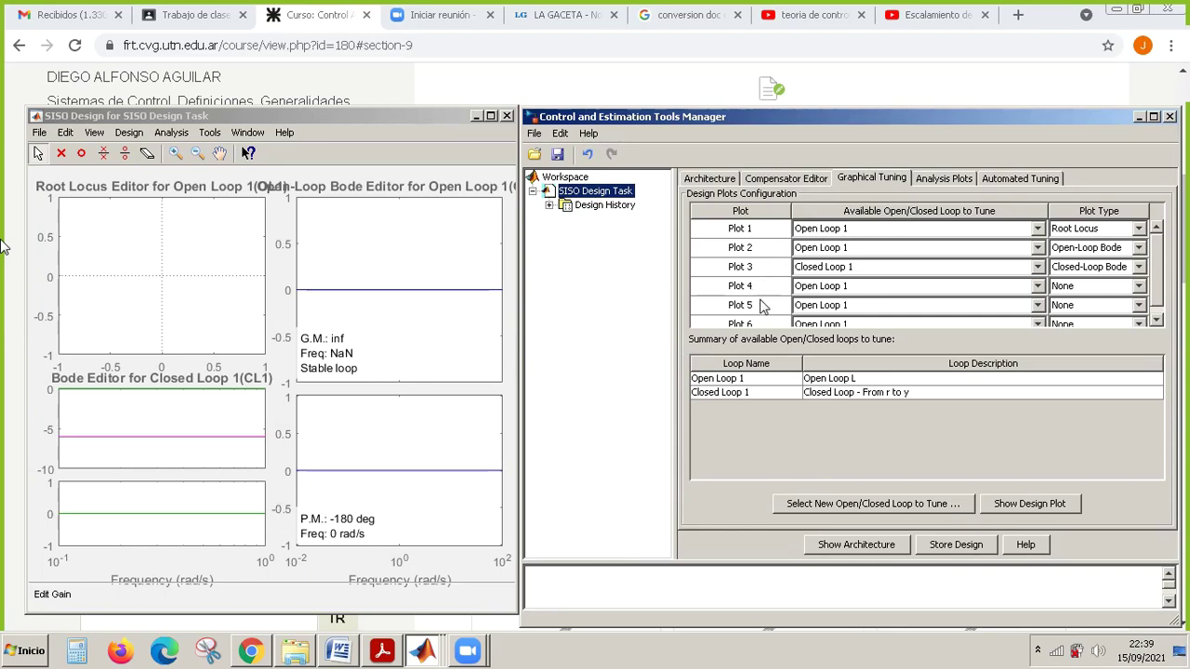
Assign Plot 1 to Closed Loop 1 and set its plot type to Closed-Loop Bode.
click(1157, 320)
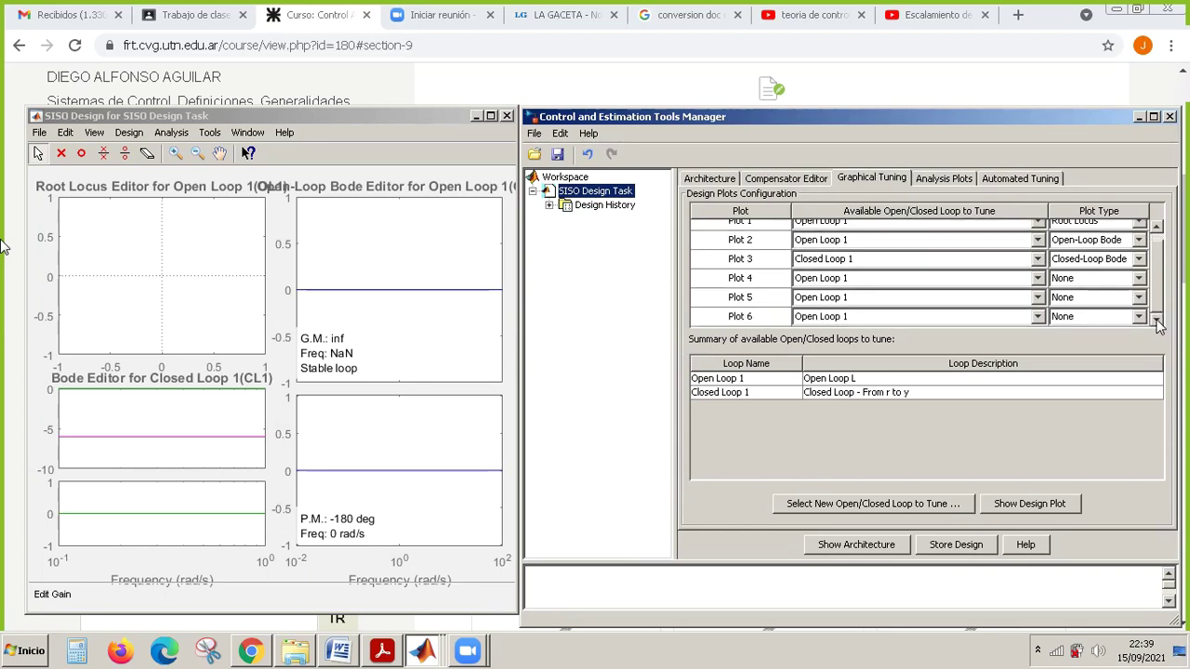
scroll(1157, 276, up, 1)
scroll(1158, 276, up, 1)
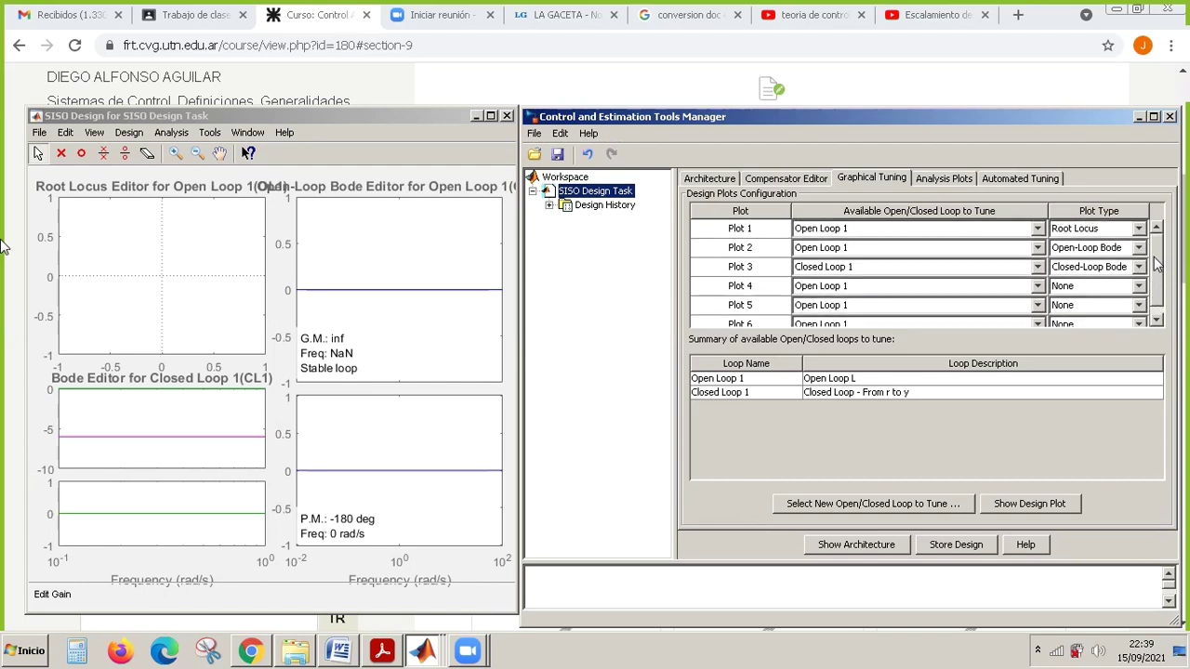
click(1038, 230)
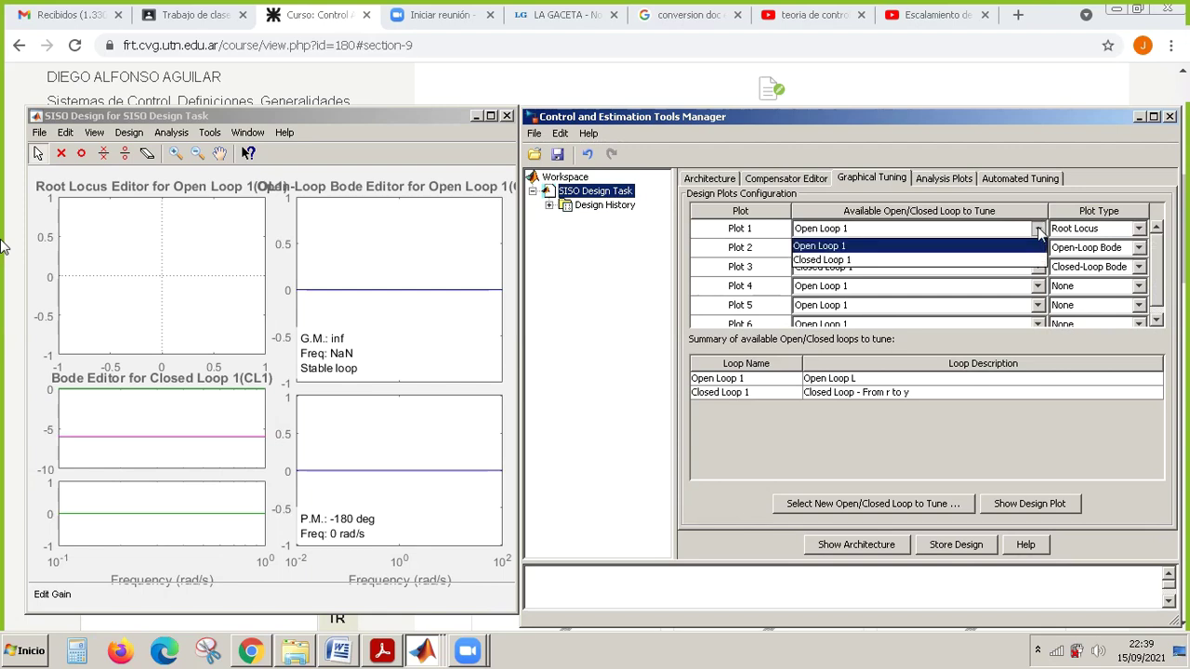
click(974, 268)
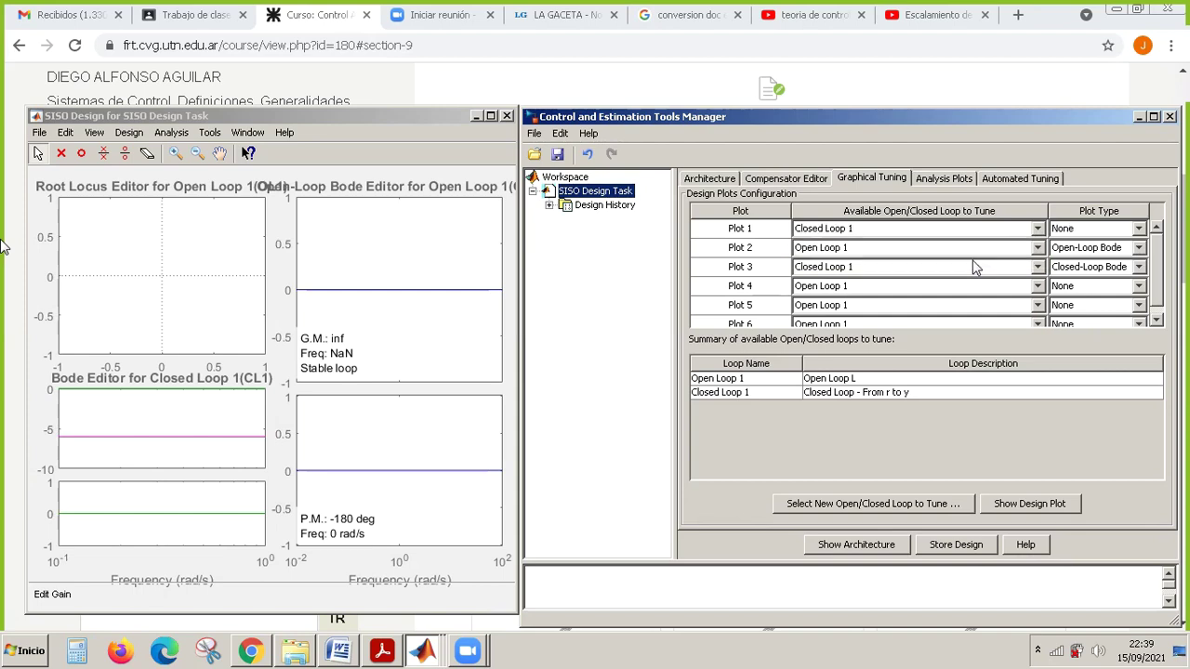
click(1039, 229)
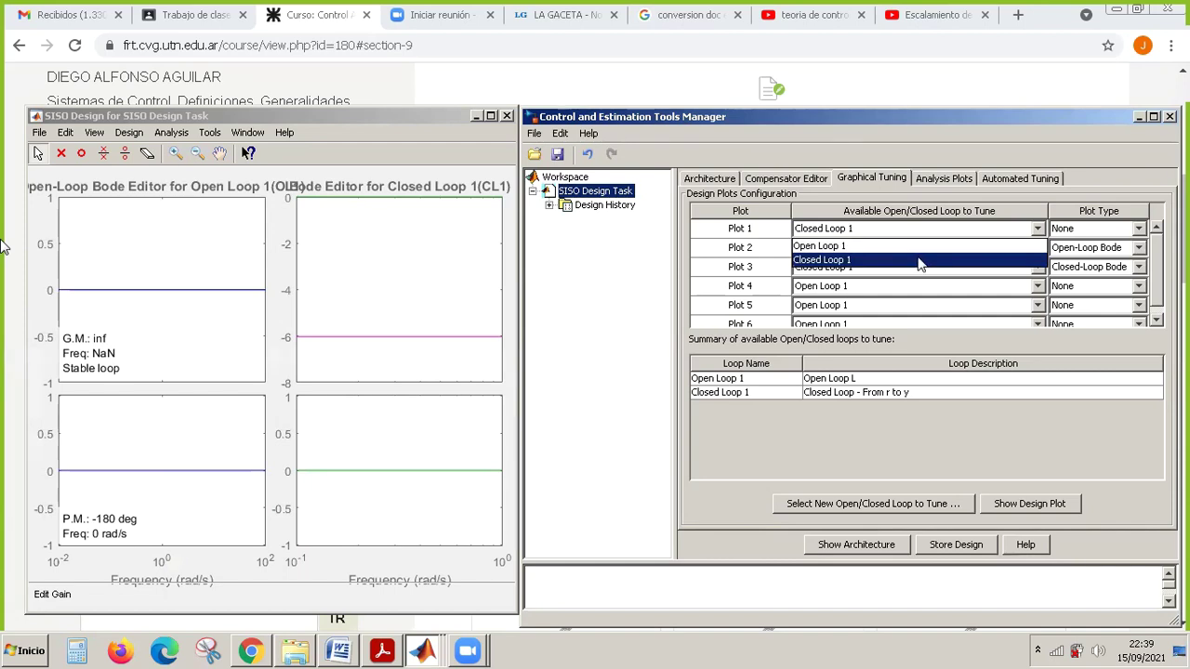
click(921, 261)
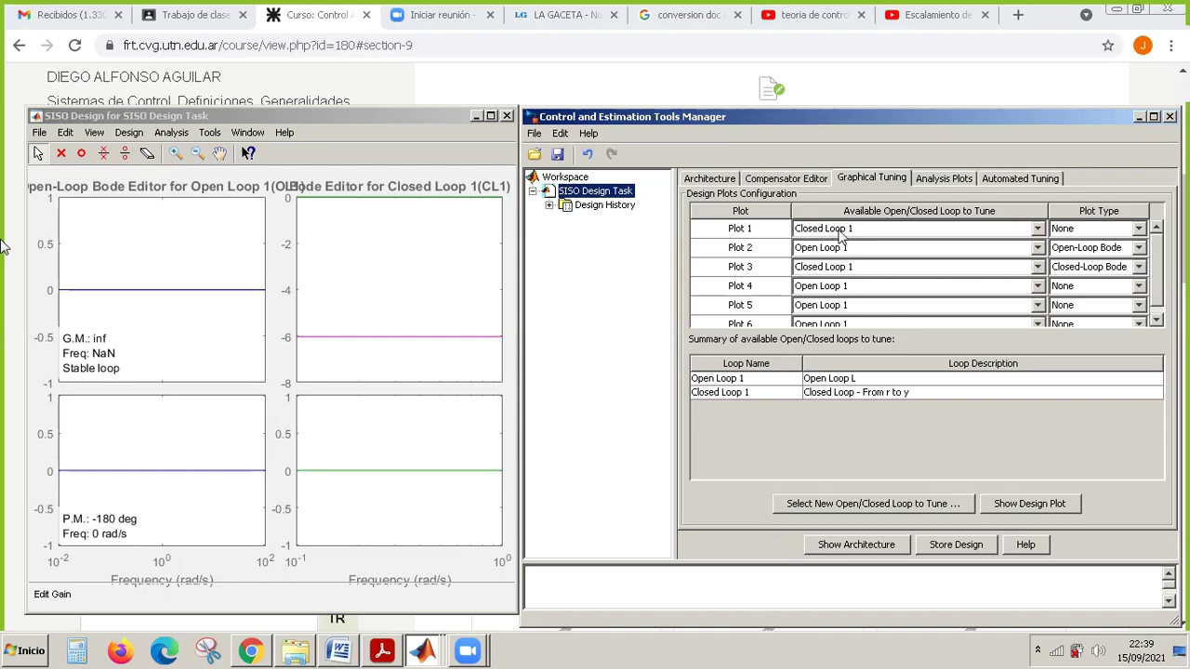
click(1139, 229)
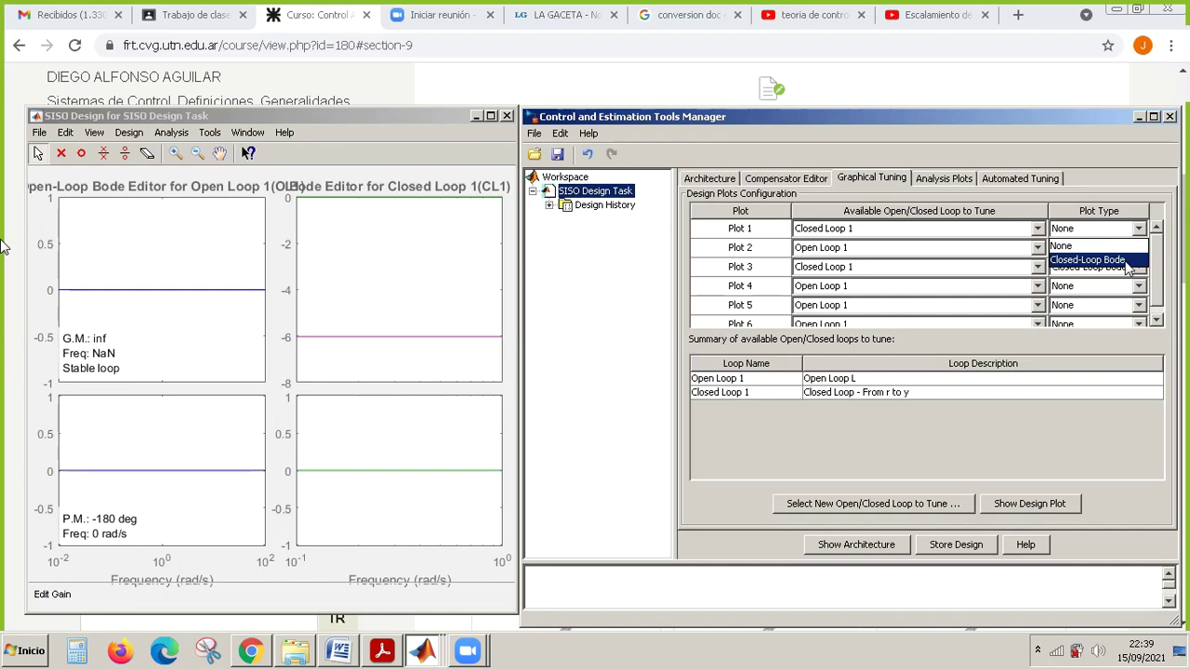
click(1128, 260)
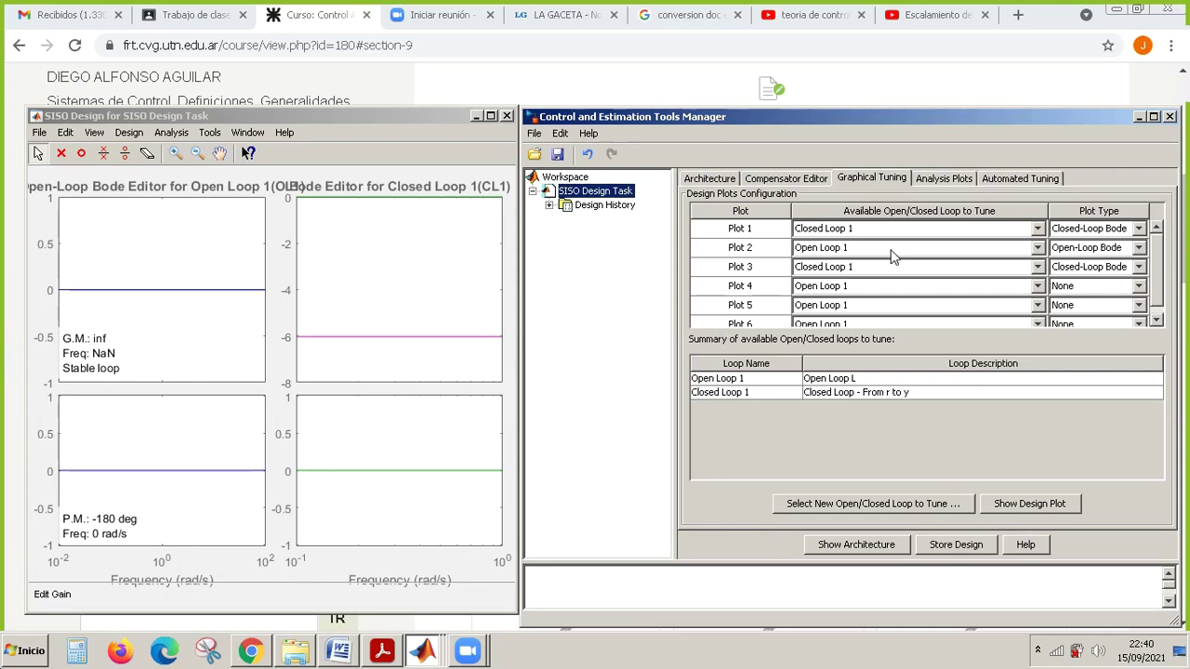
Assign Plot 1 to Open Loop 1 and set its plot type to Root Locus.
click(1040, 232)
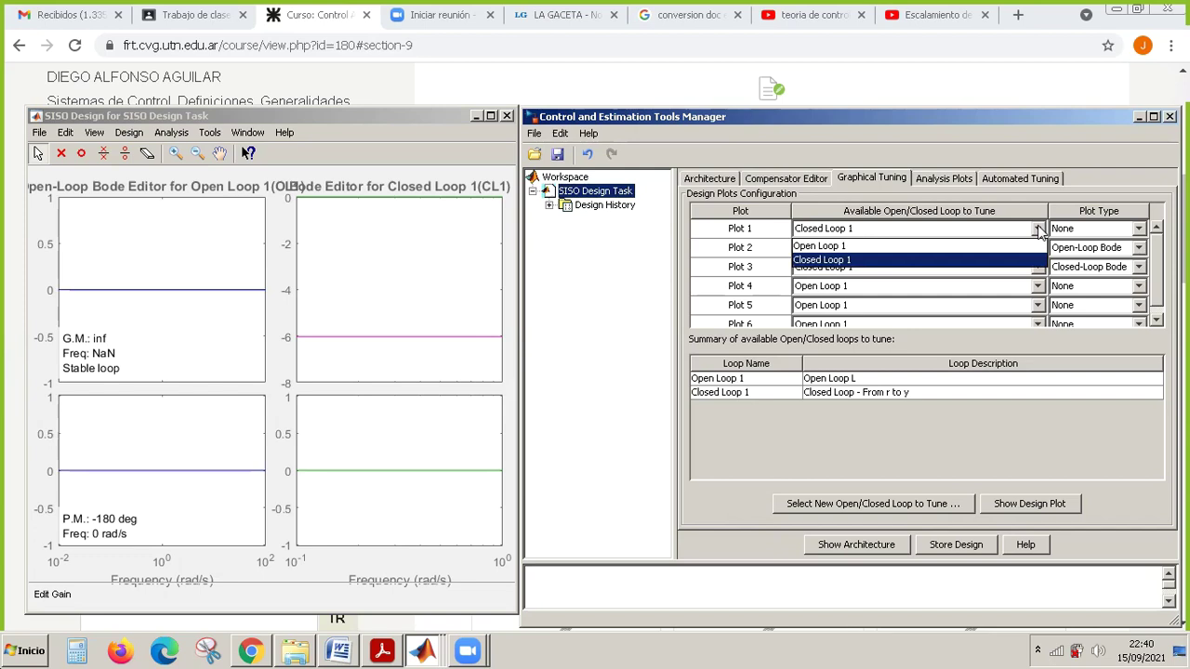
click(916, 246)
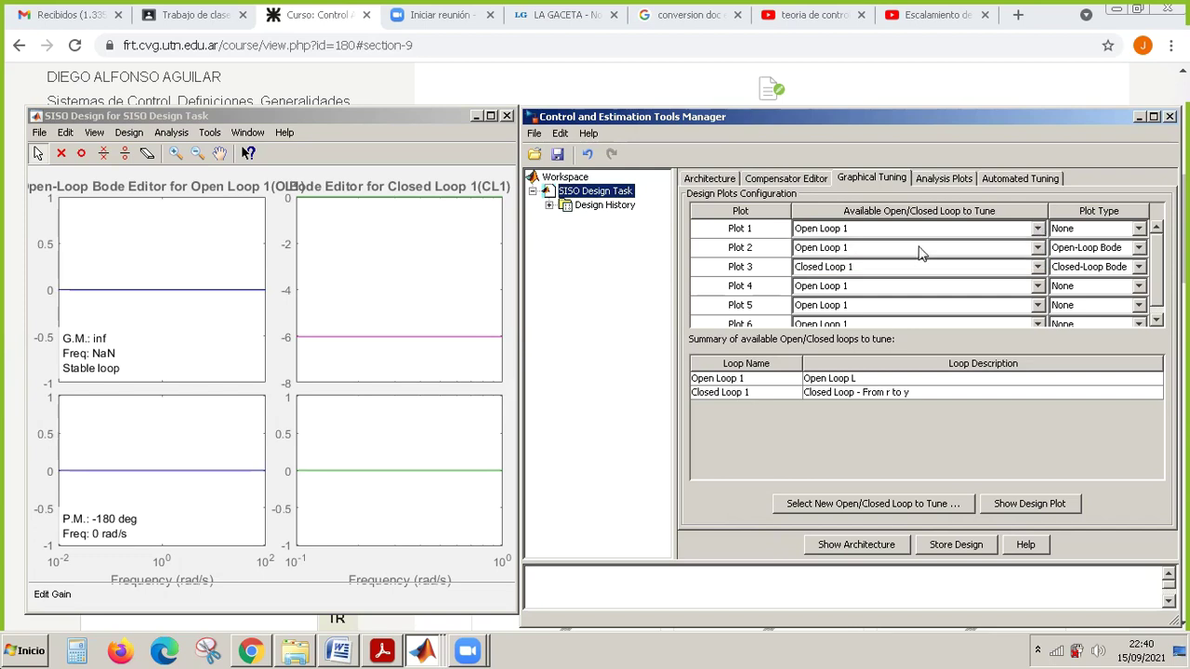
click(1139, 231)
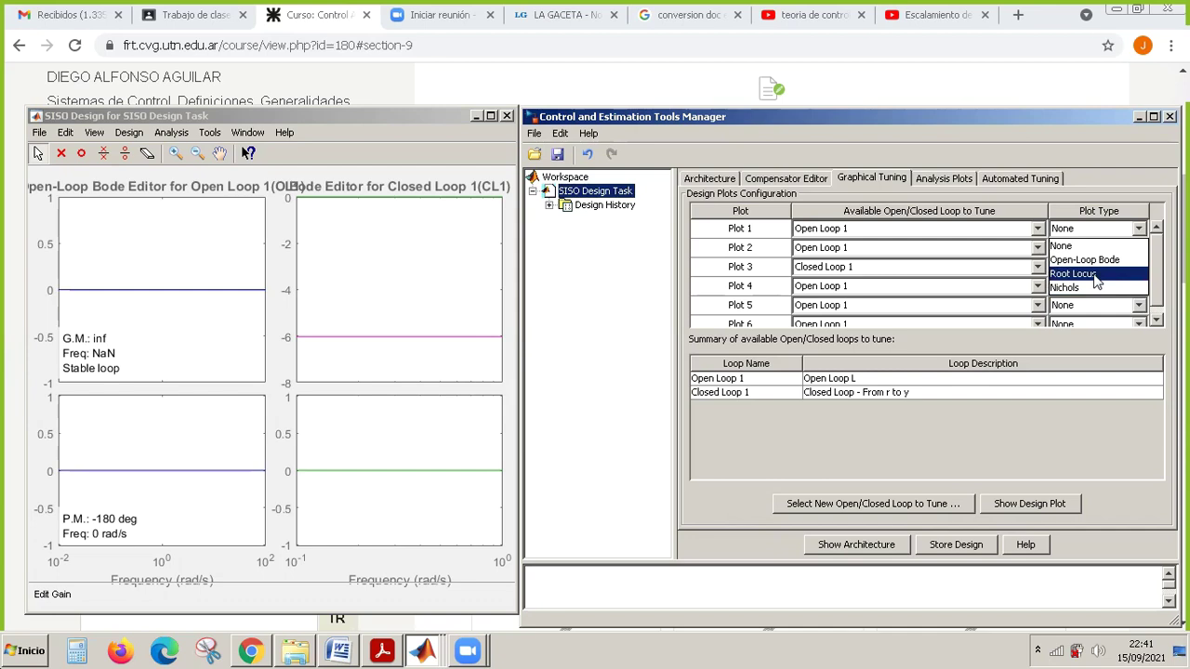
click(1095, 275)
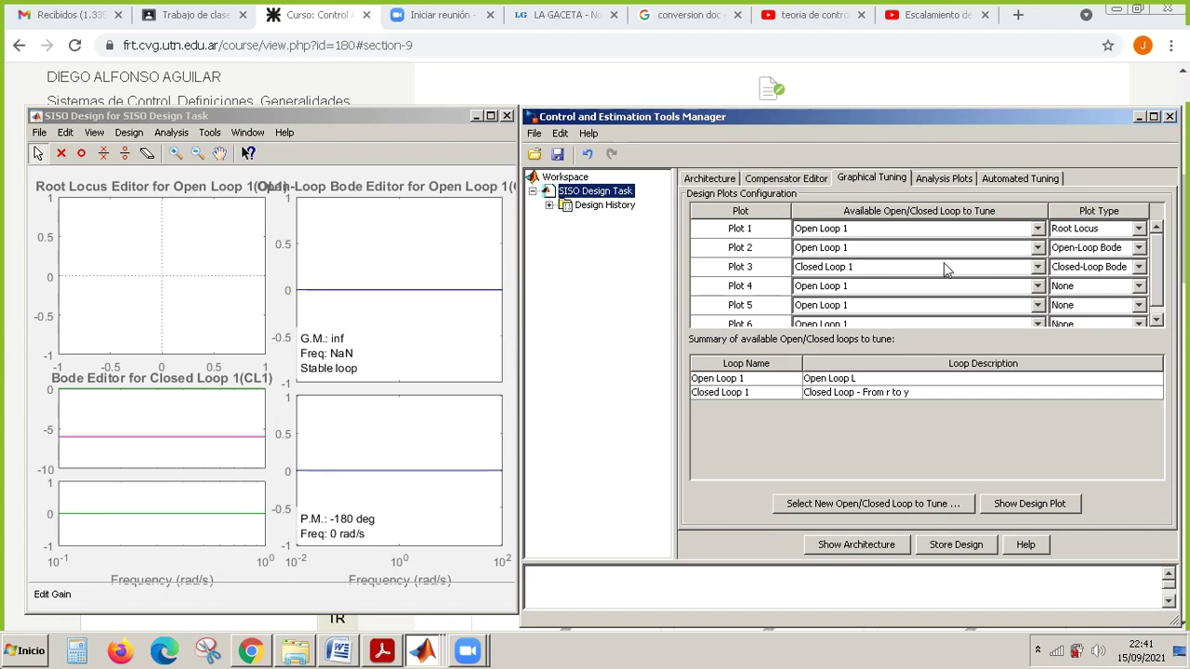
Keep Plot 2 on Open Loop 1 and set its plot type to Nichols.
click(1037, 248)
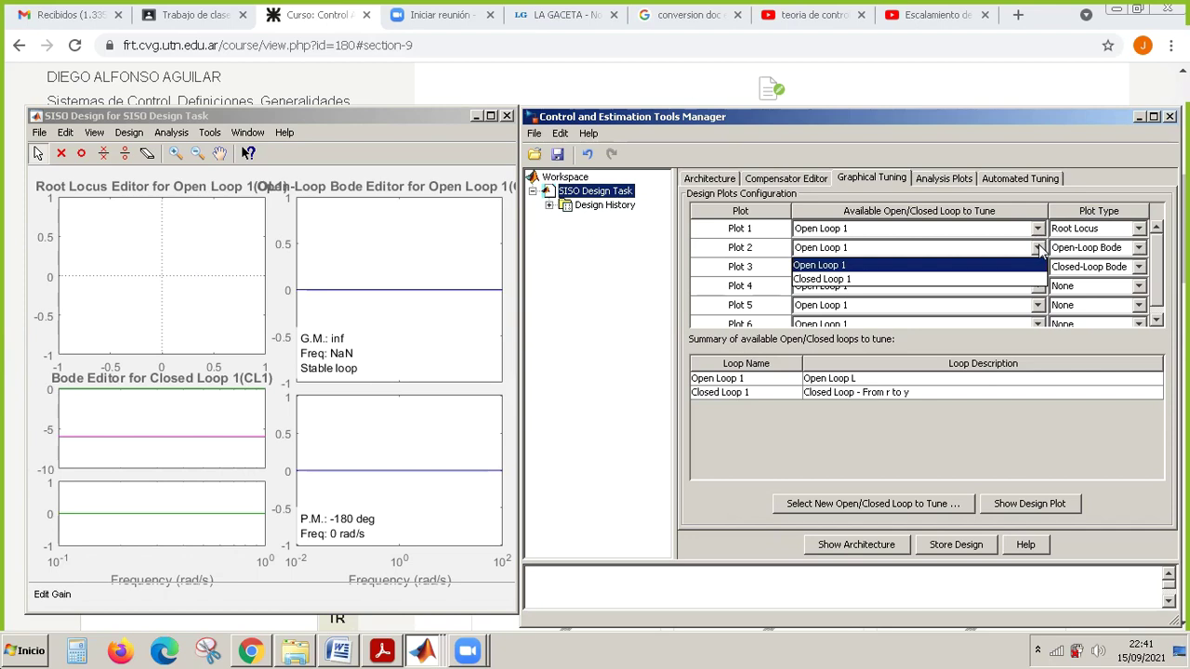
click(981, 270)
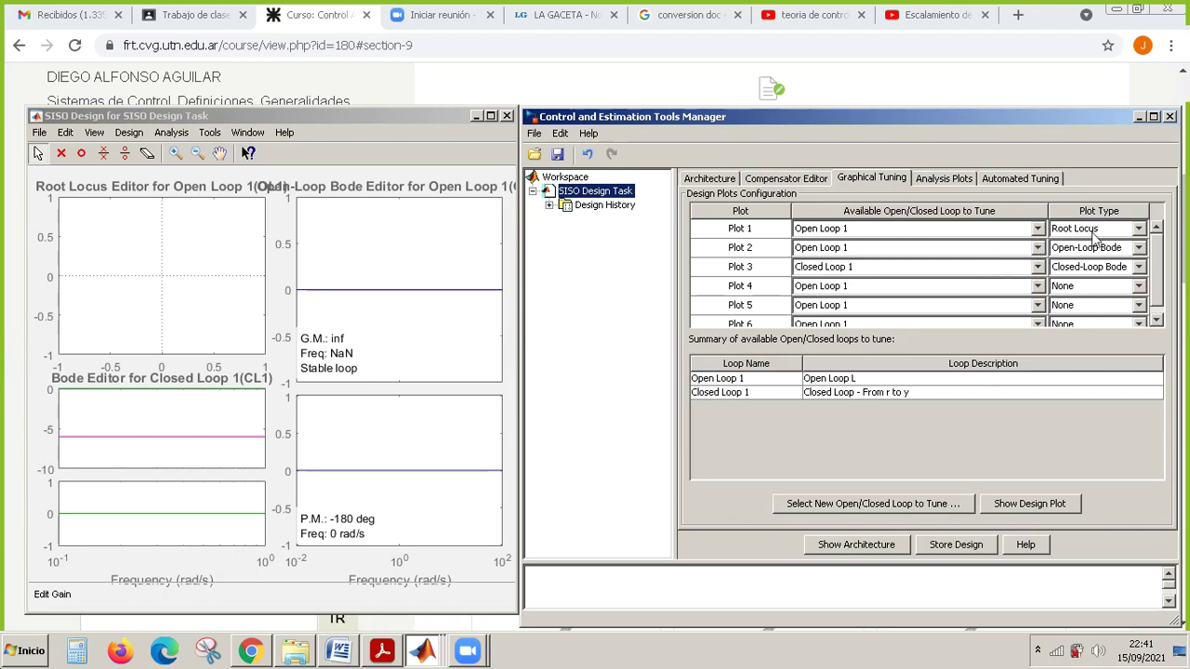
click(1139, 247)
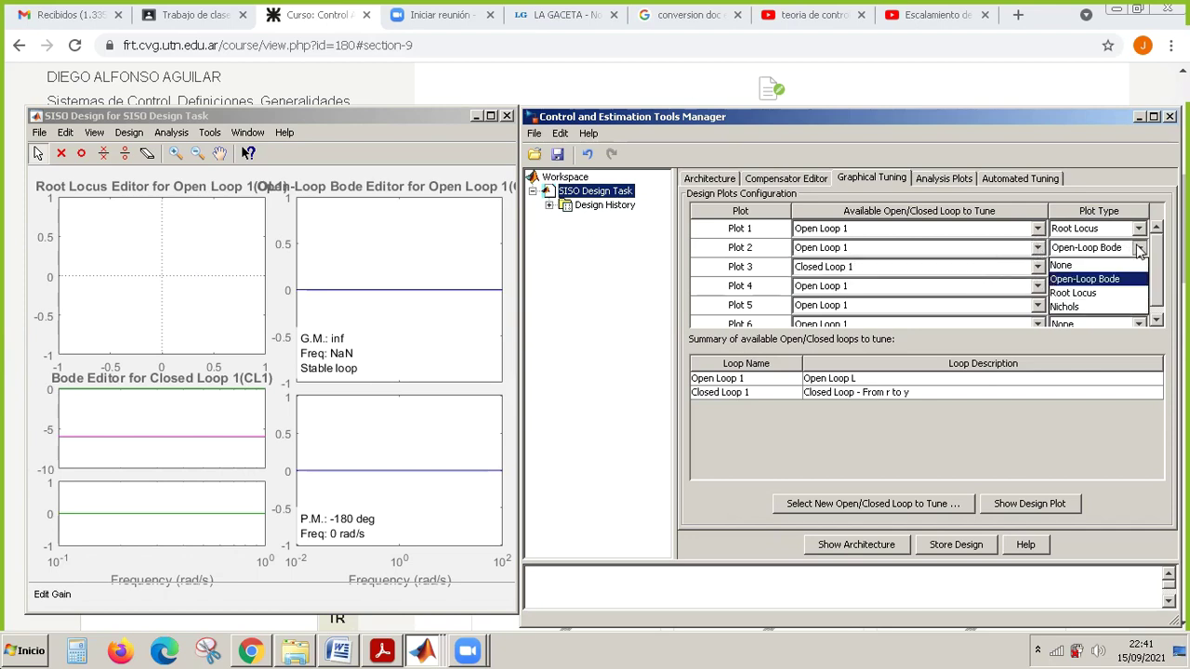
click(1105, 308)
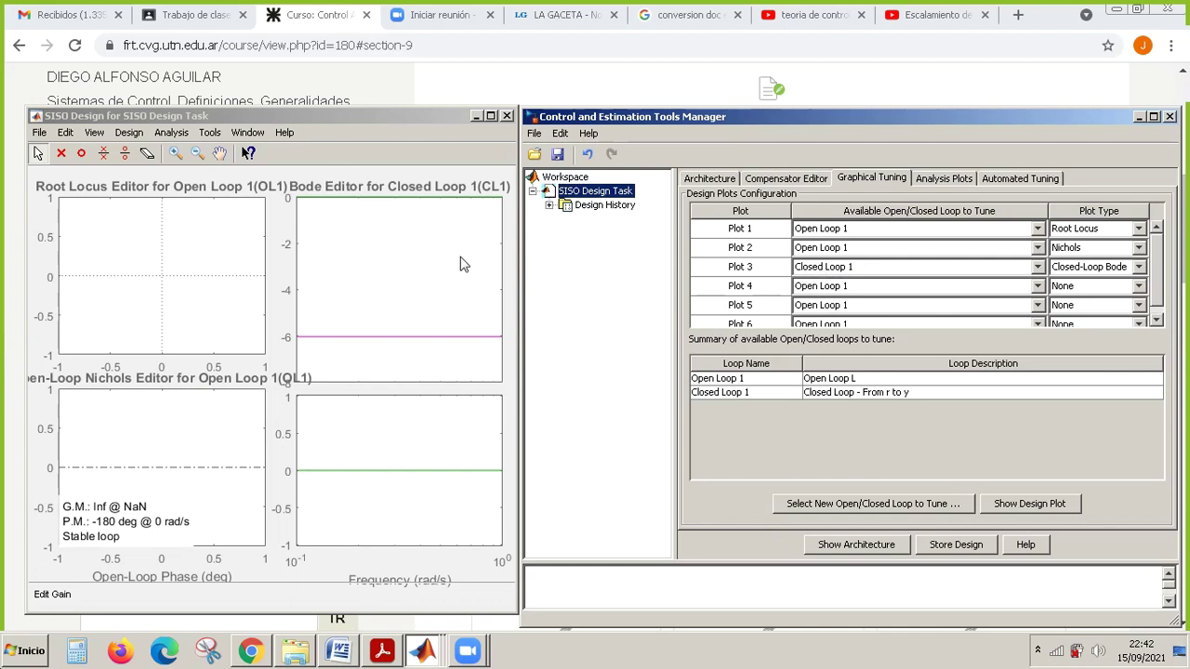
View the design plots full screen, restore the SISO Design window, and reposition and resize it to fit beside the Tools Manager.
click(490, 116)
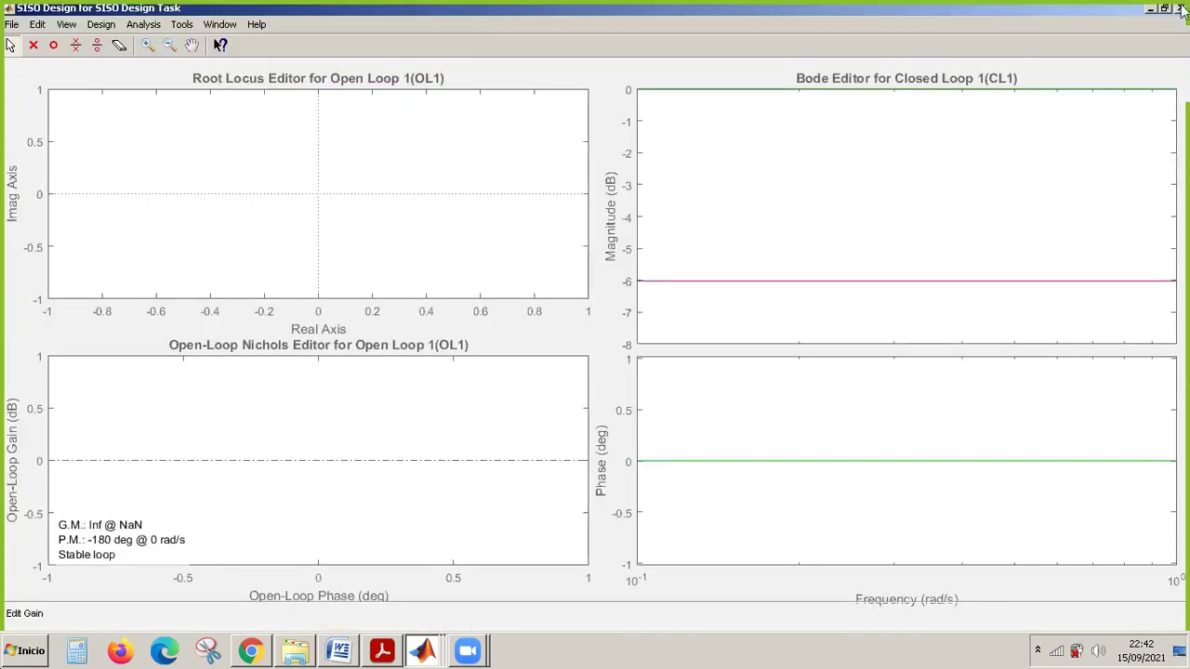
click(1165, 9)
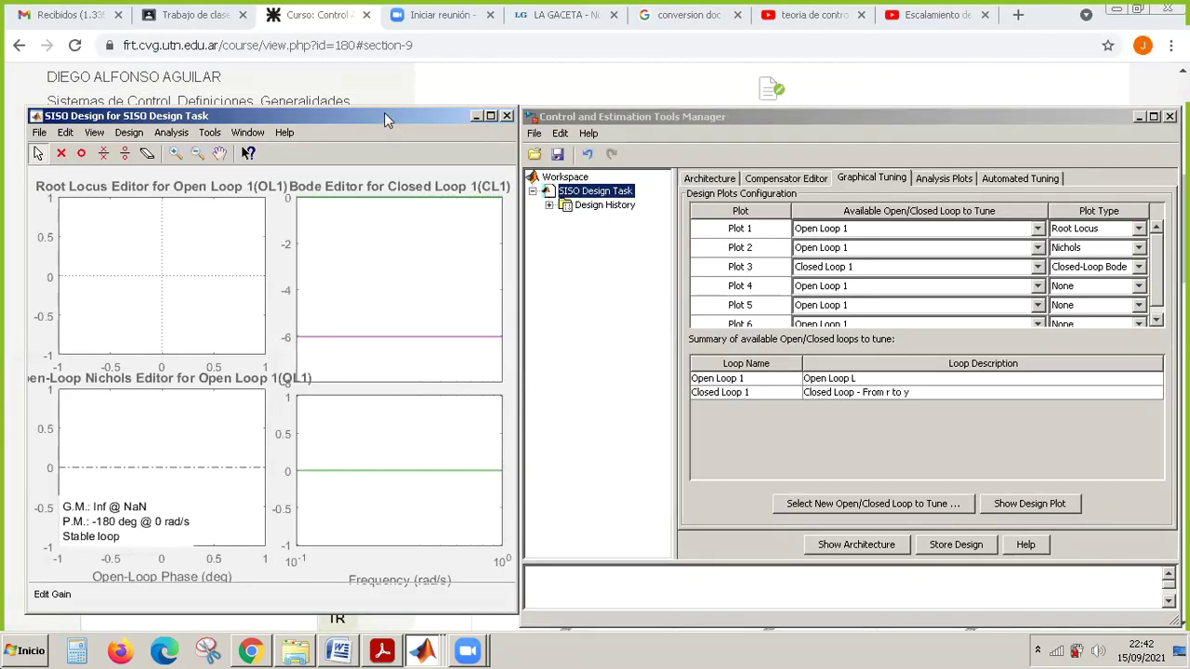
drag(384, 113, 364, 12)
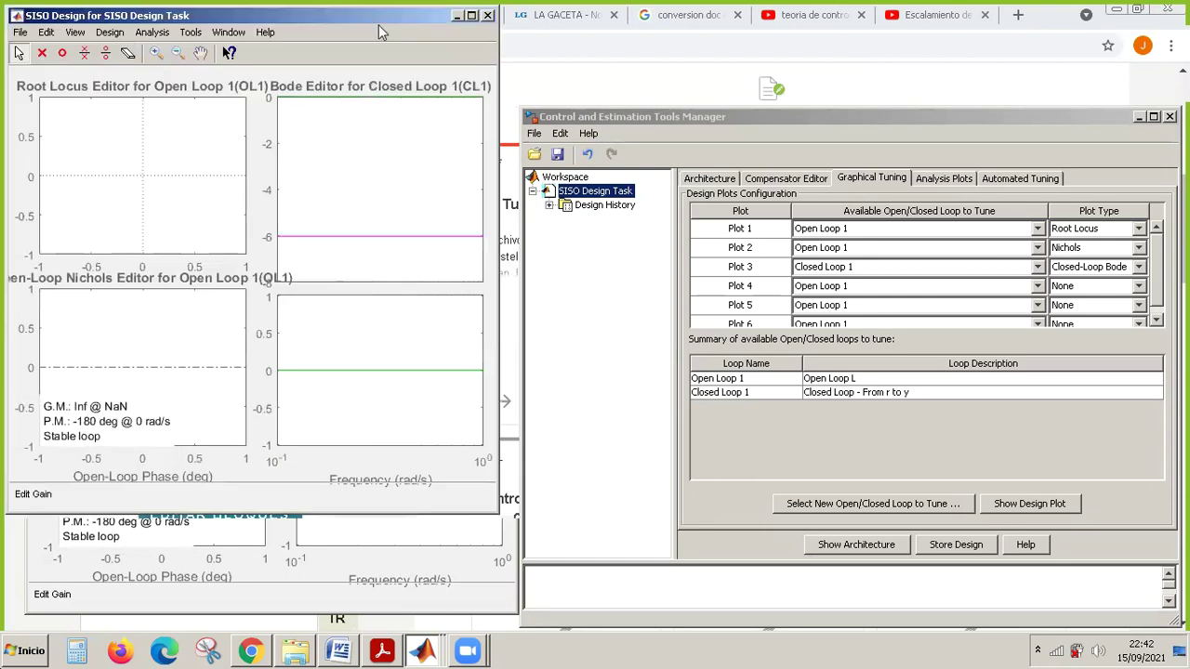
drag(500, 118, 354, 135)
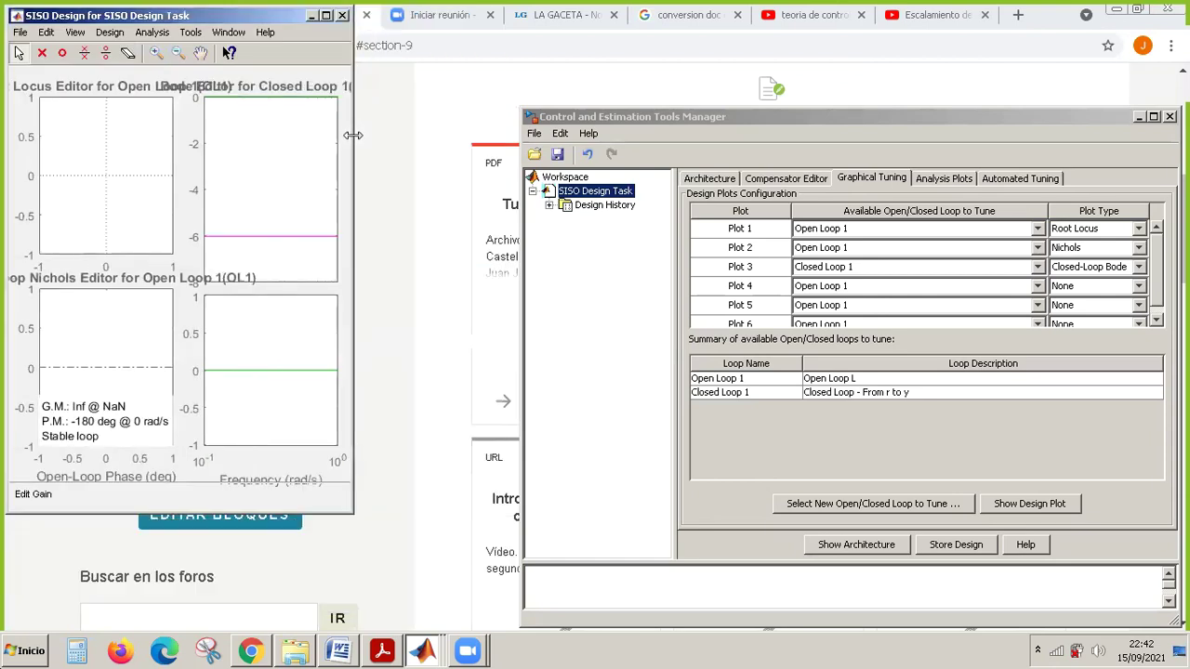
drag(353, 134, 512, 141)
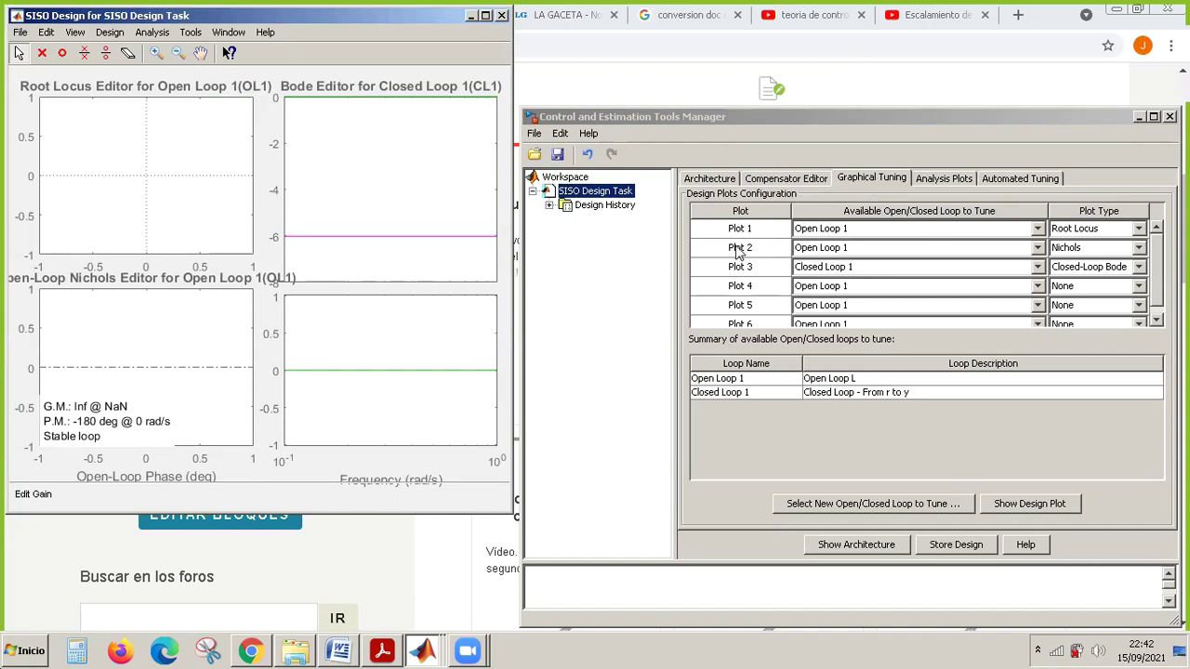
Remove the Nichols plot by setting the plot type of Plot 2 to None.
click(1139, 249)
click(1095, 266)
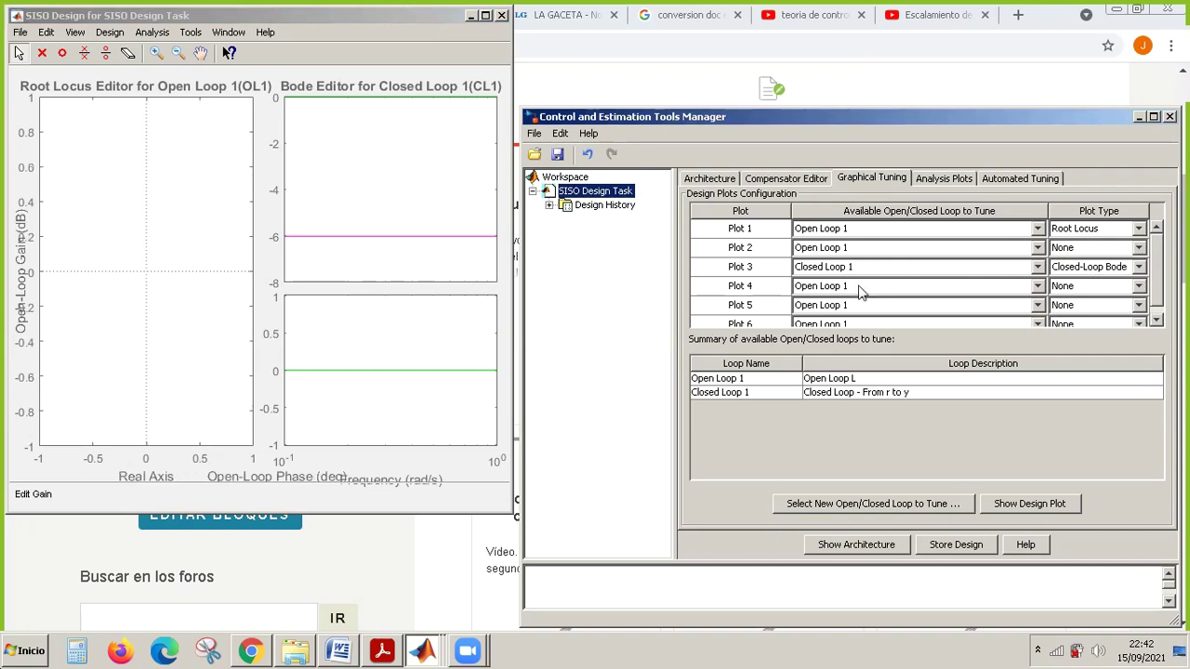
Remove the closed-loop Bode editor by setting the plot type of design Plot 3 to None.
click(1140, 267)
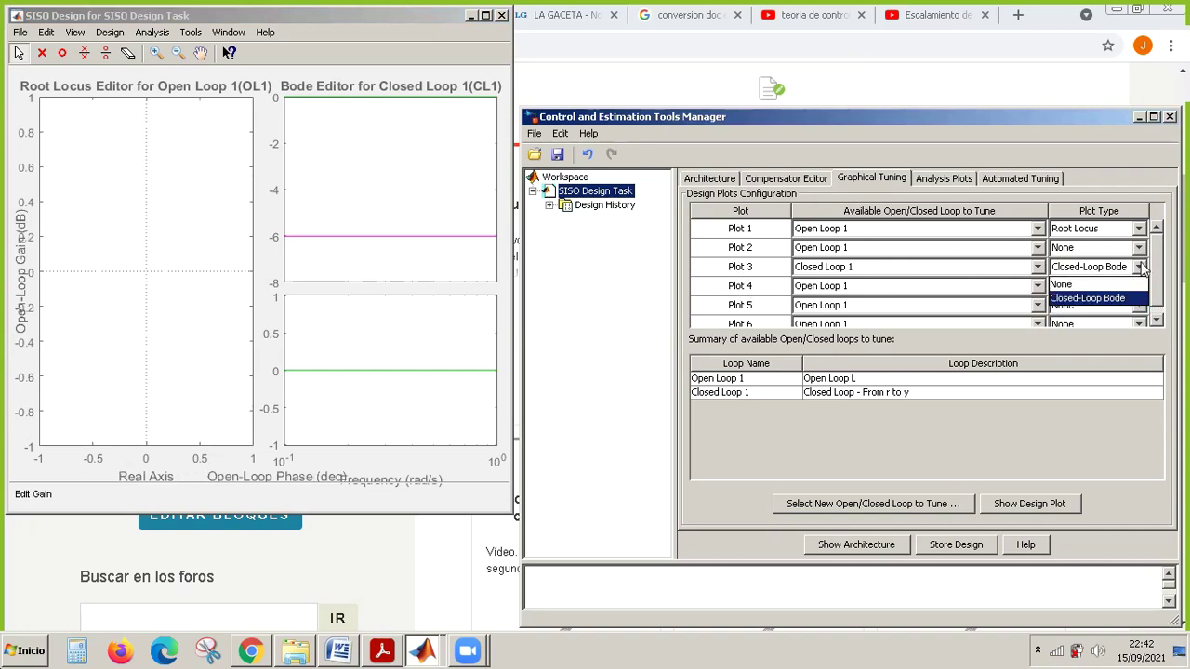
click(1092, 284)
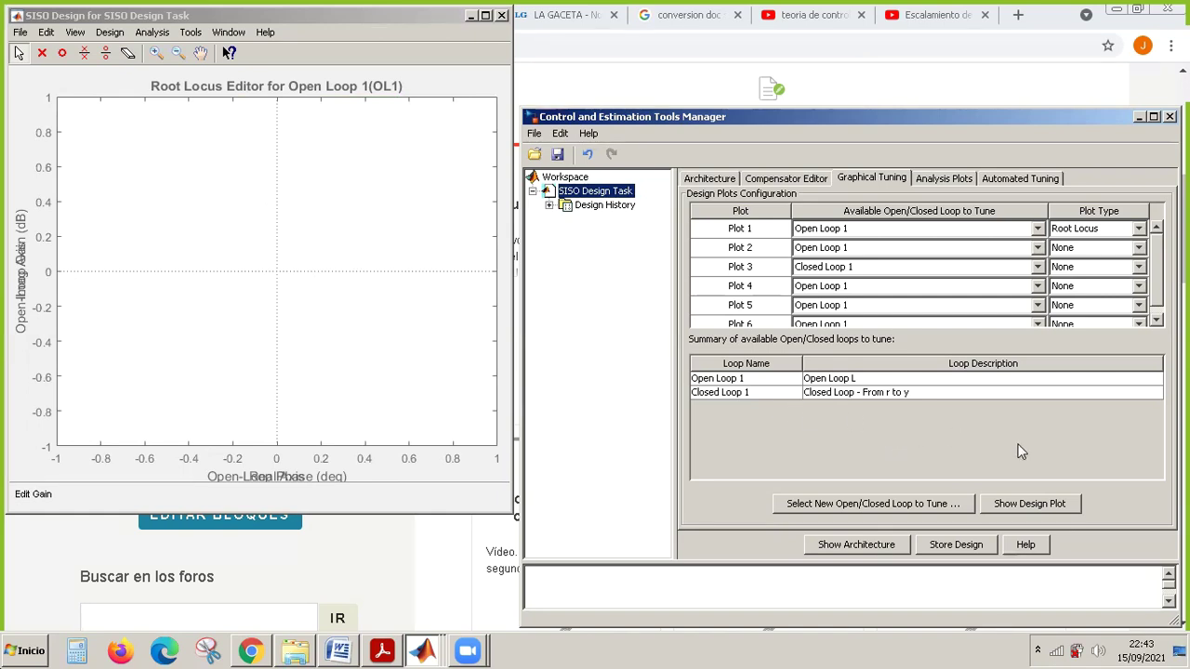
Set analysis Plot 1 to Step and include the Closed Loop r to y response in all analysis plots.
click(942, 179)
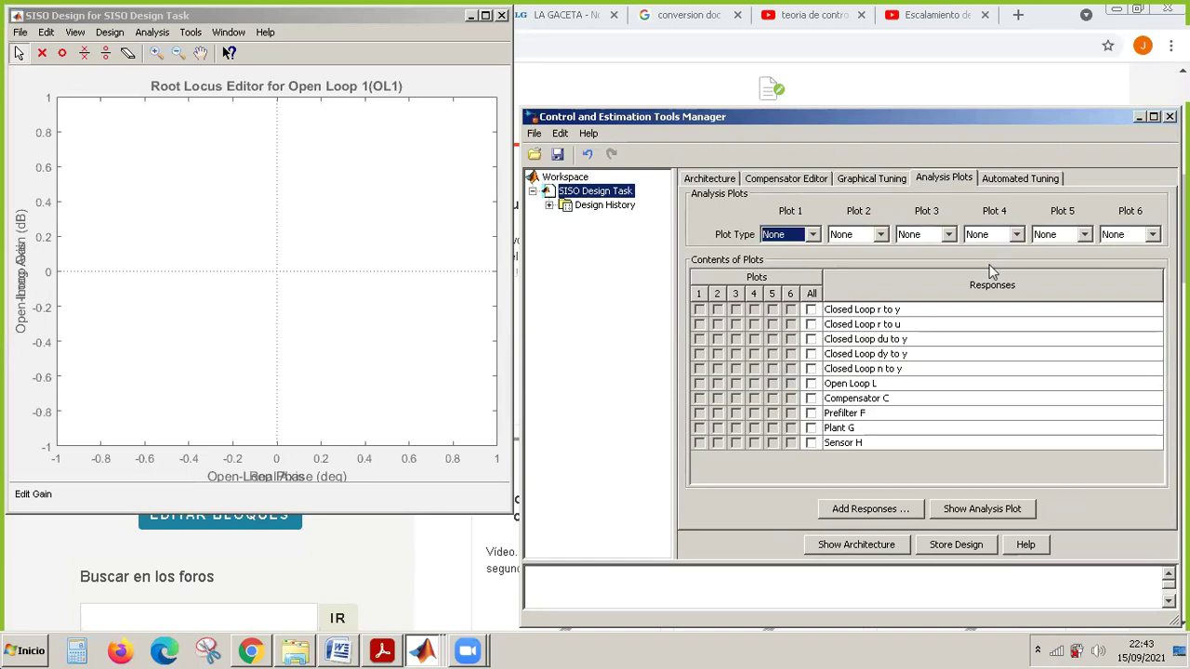
click(814, 235)
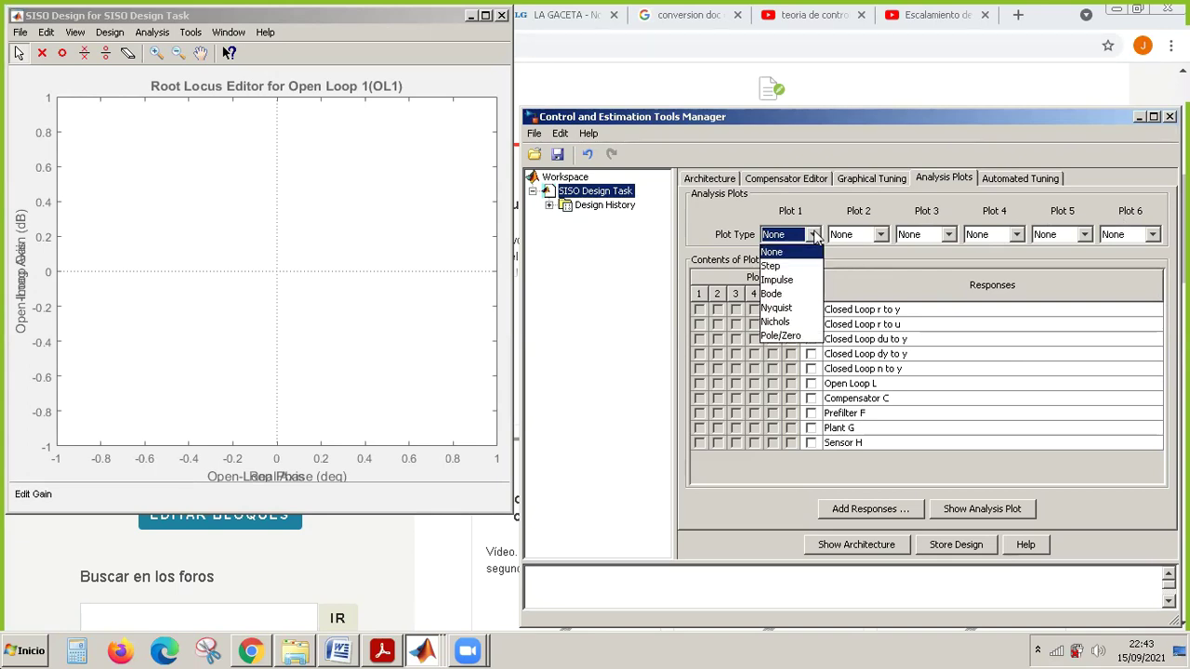
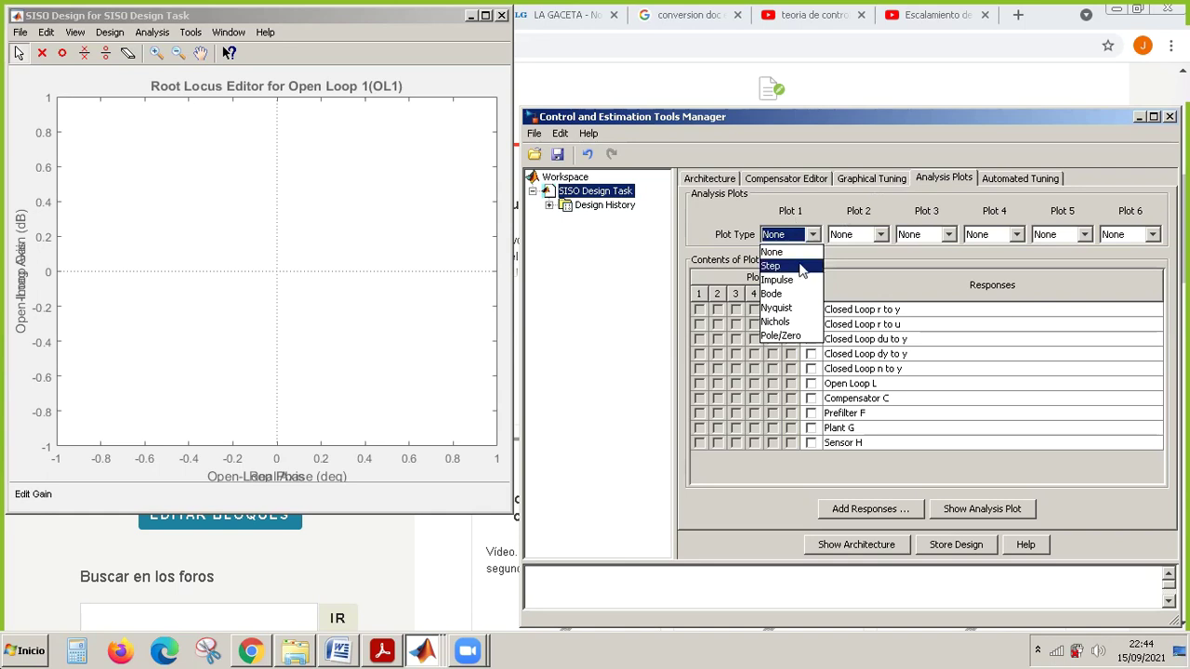
click(801, 268)
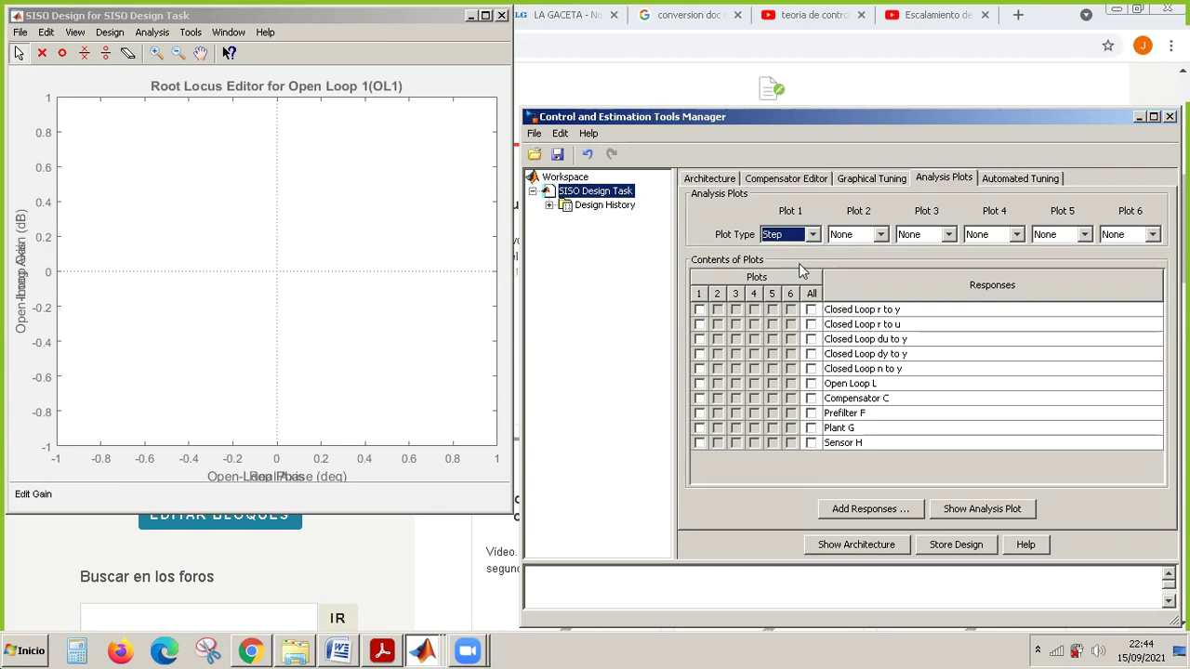
click(700, 310)
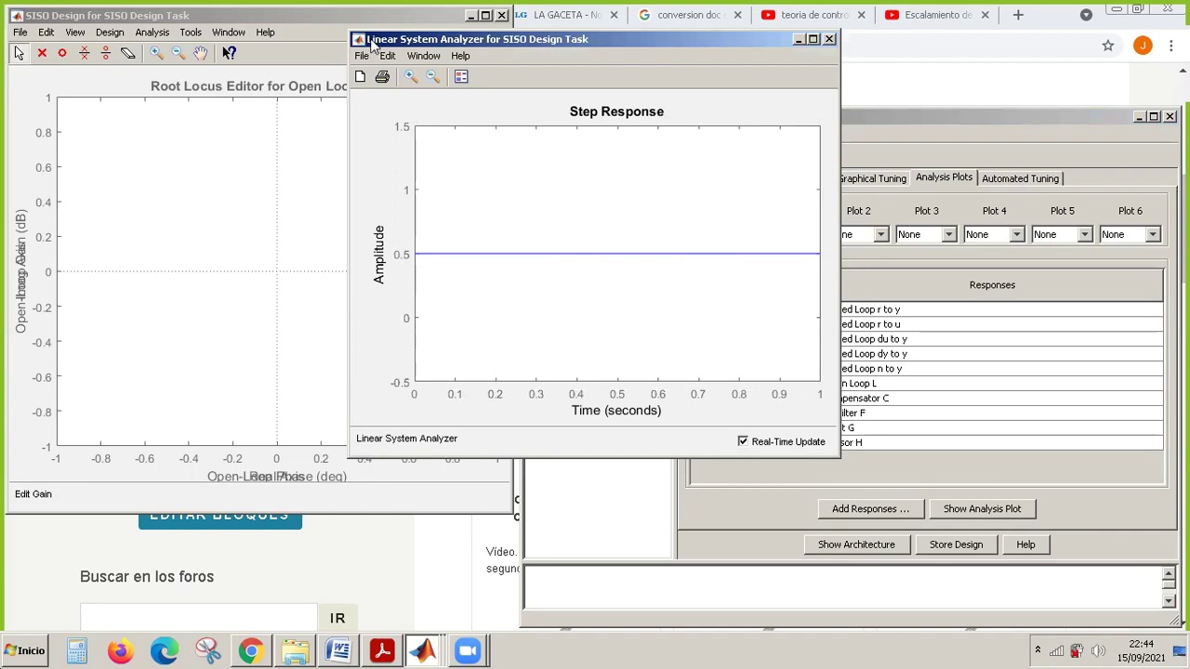
drag(370, 39, 203, 112)
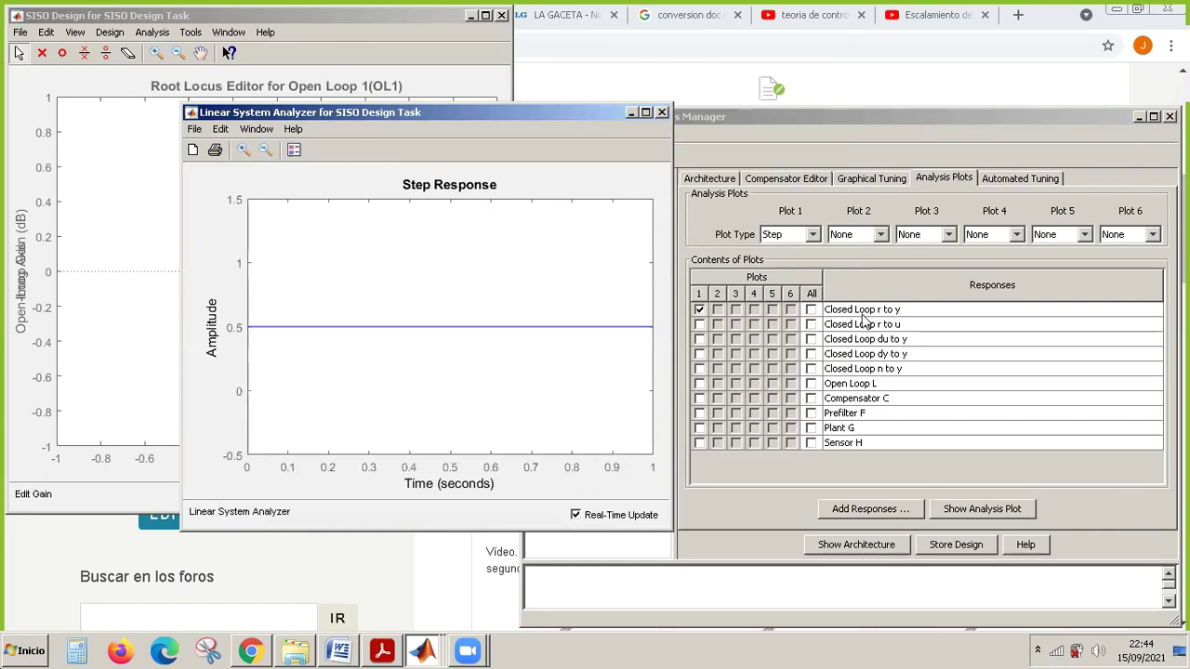
click(810, 310)
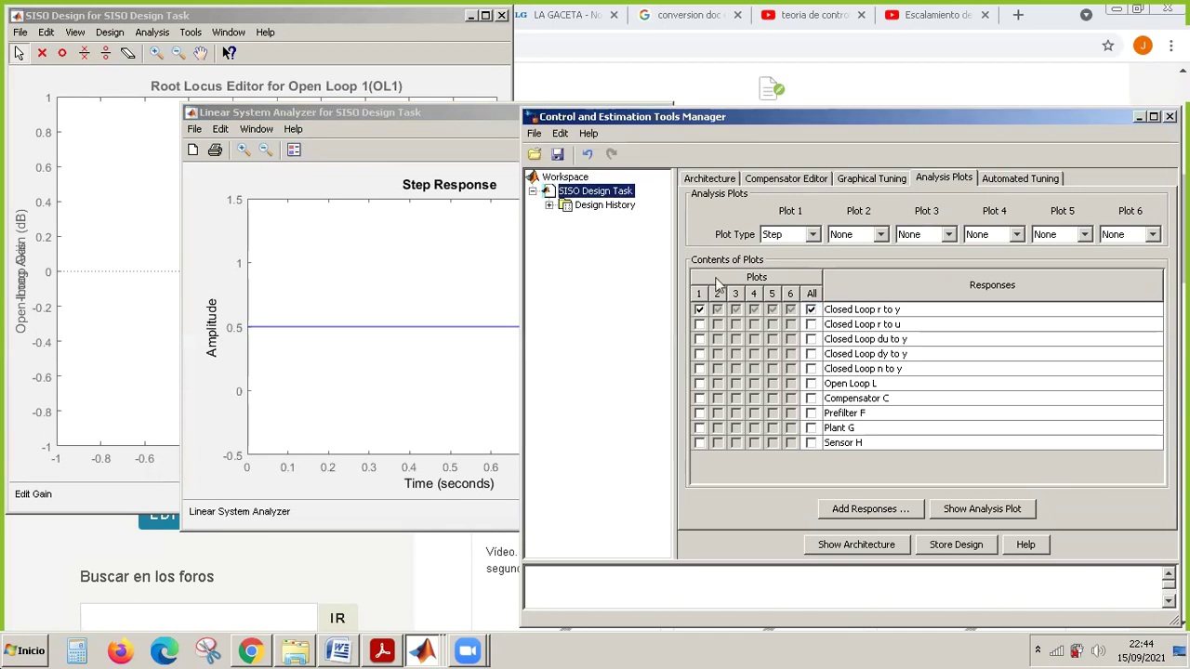
click(403, 244)
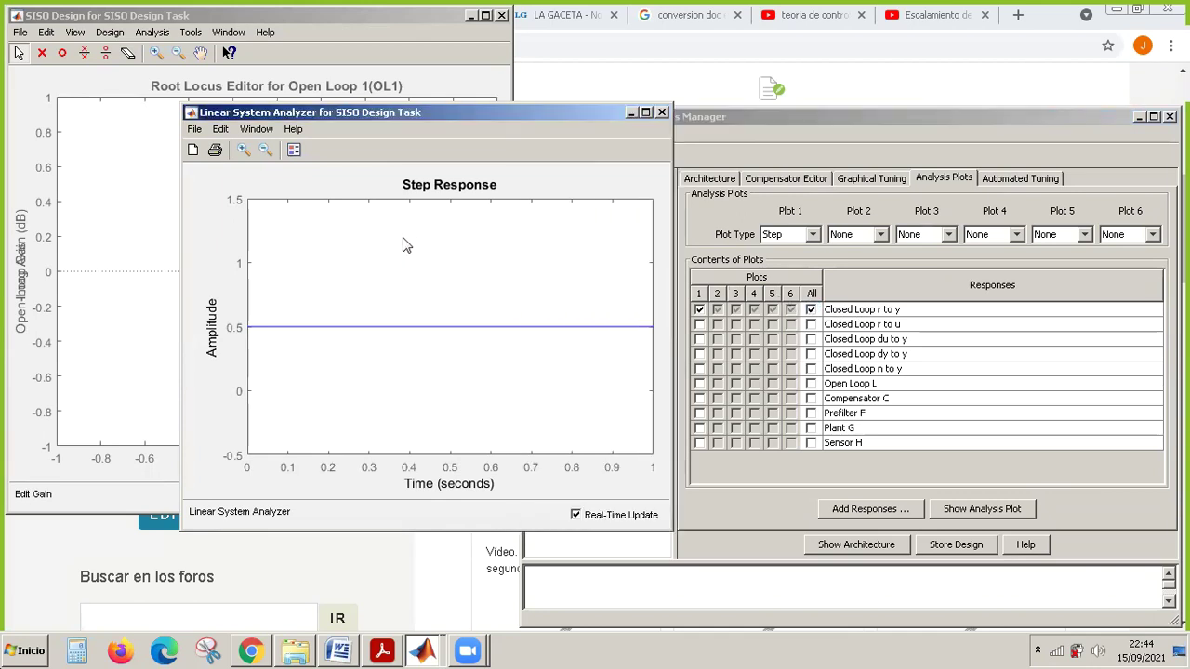
Set analysis Plot 2 to Impulse and view the Linear System Analyzer full screen before restoring its window.
click(881, 236)
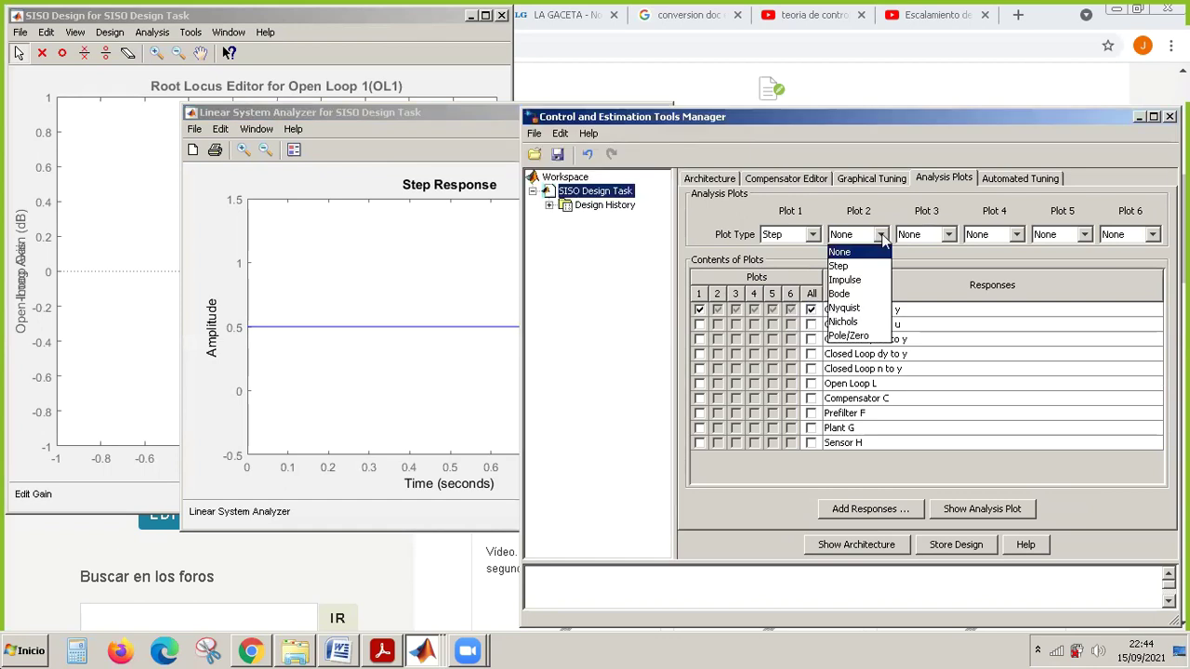
click(864, 282)
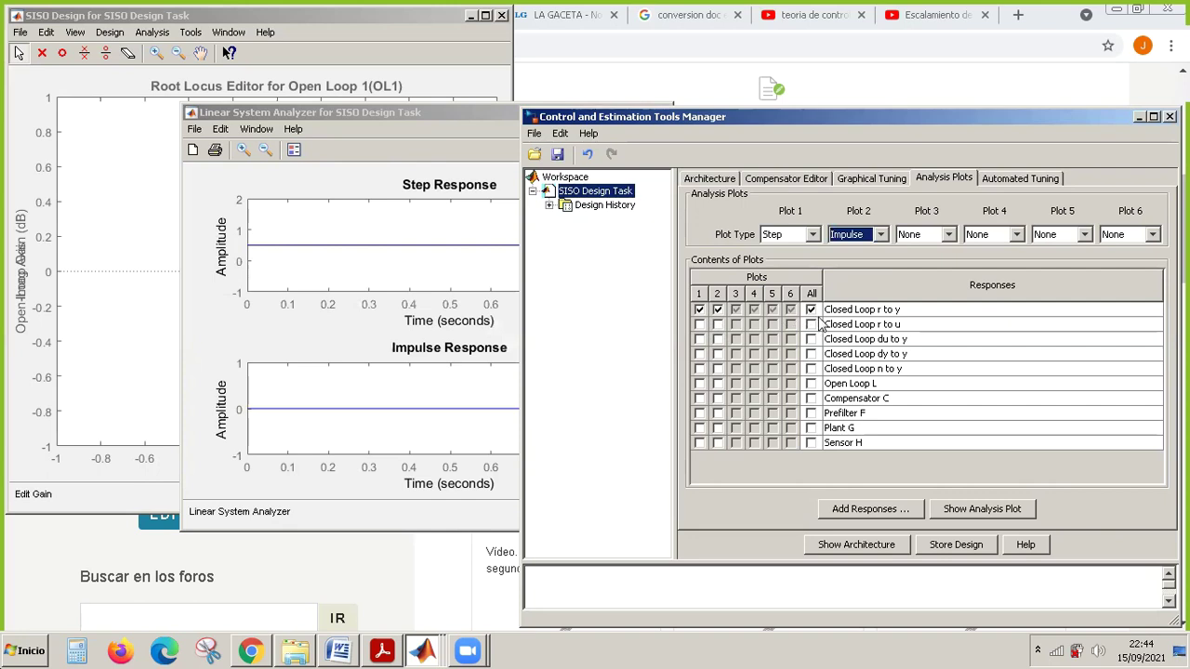
click(380, 128)
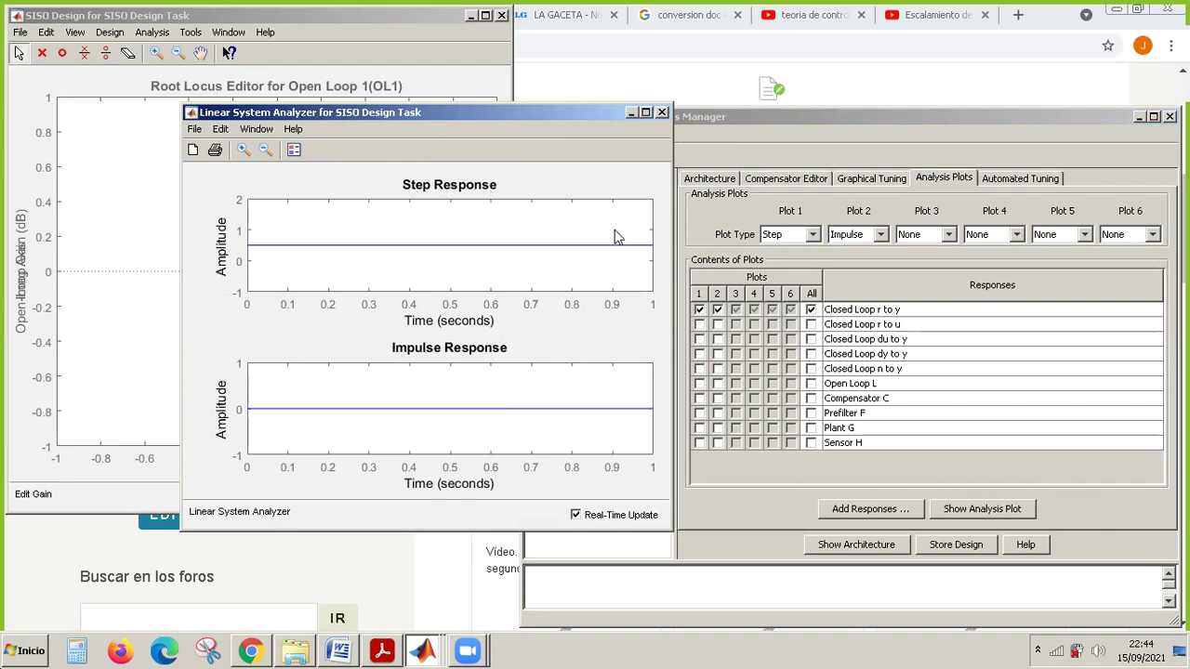
drag(577, 109, 552, 113)
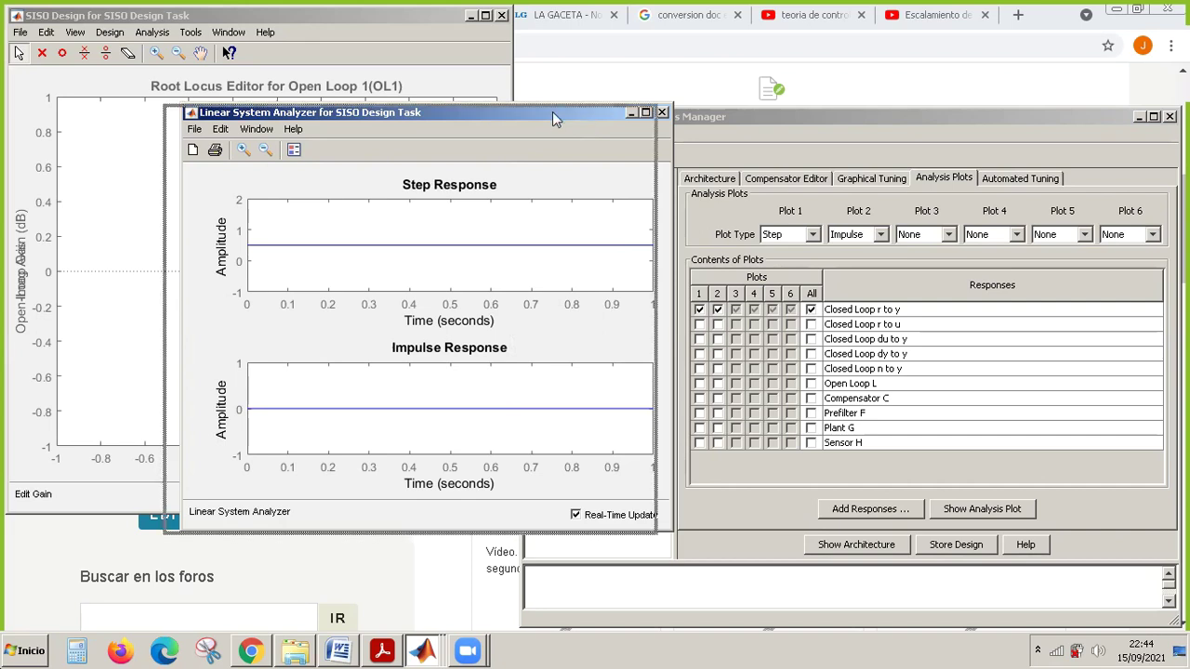
click(519, 72)
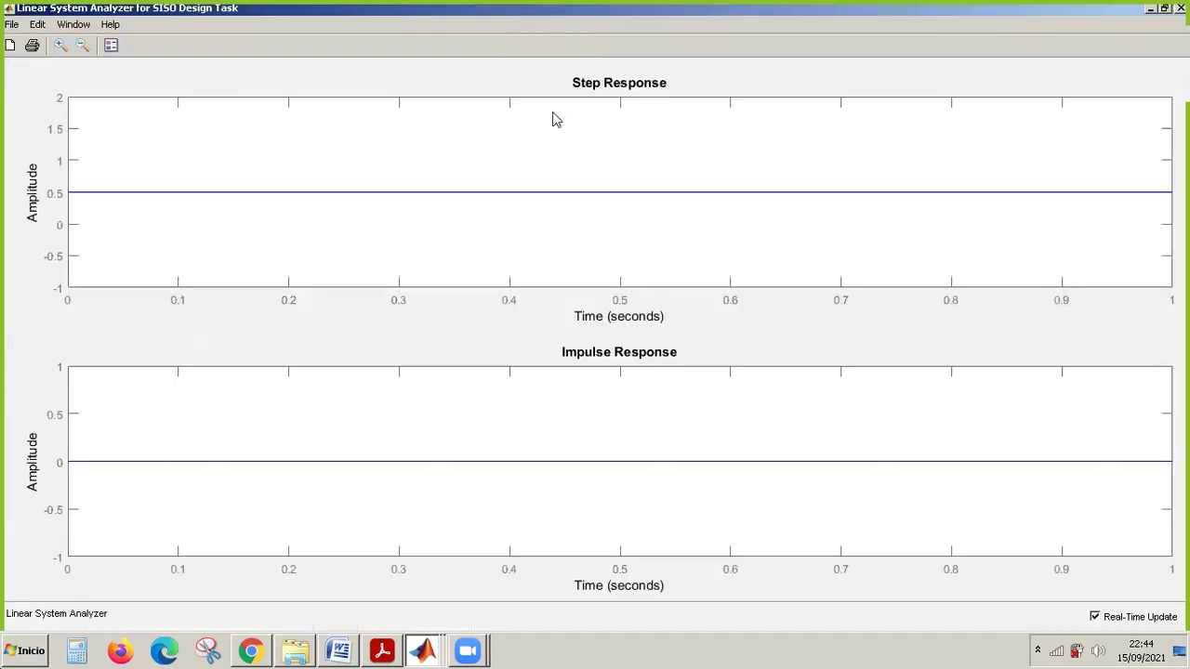
click(1164, 8)
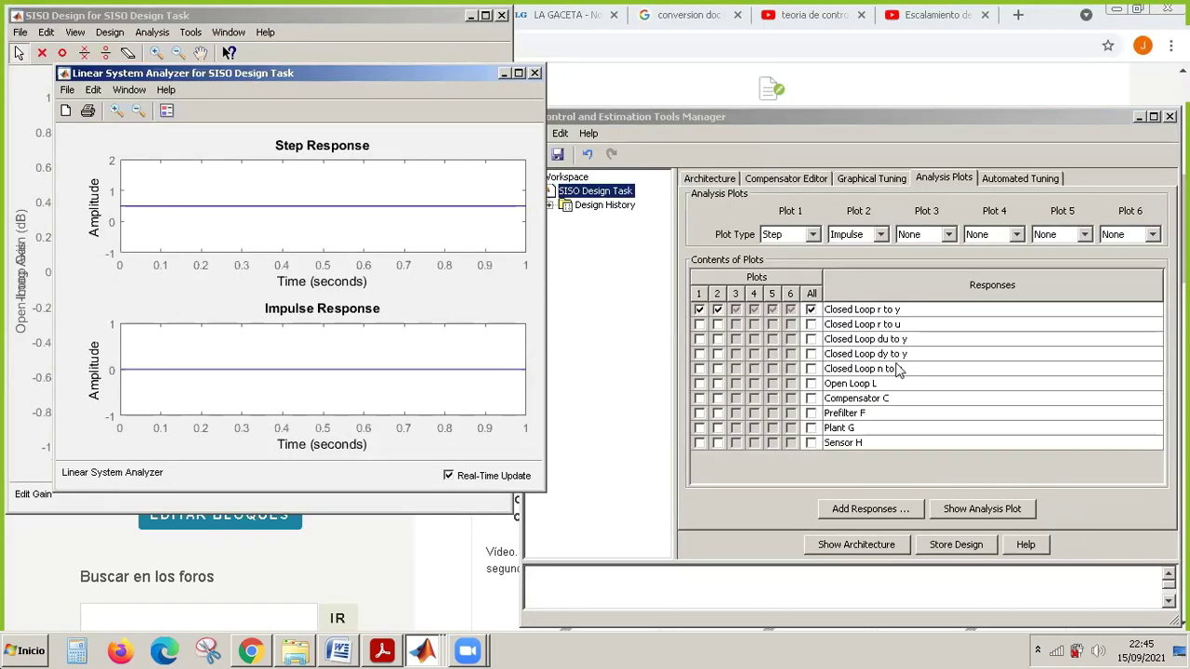
Set analysis Plot 3 to Pole/Zero and place the Linear System Analyzer beside the Tools Manager, keeping real-time update on.
click(949, 236)
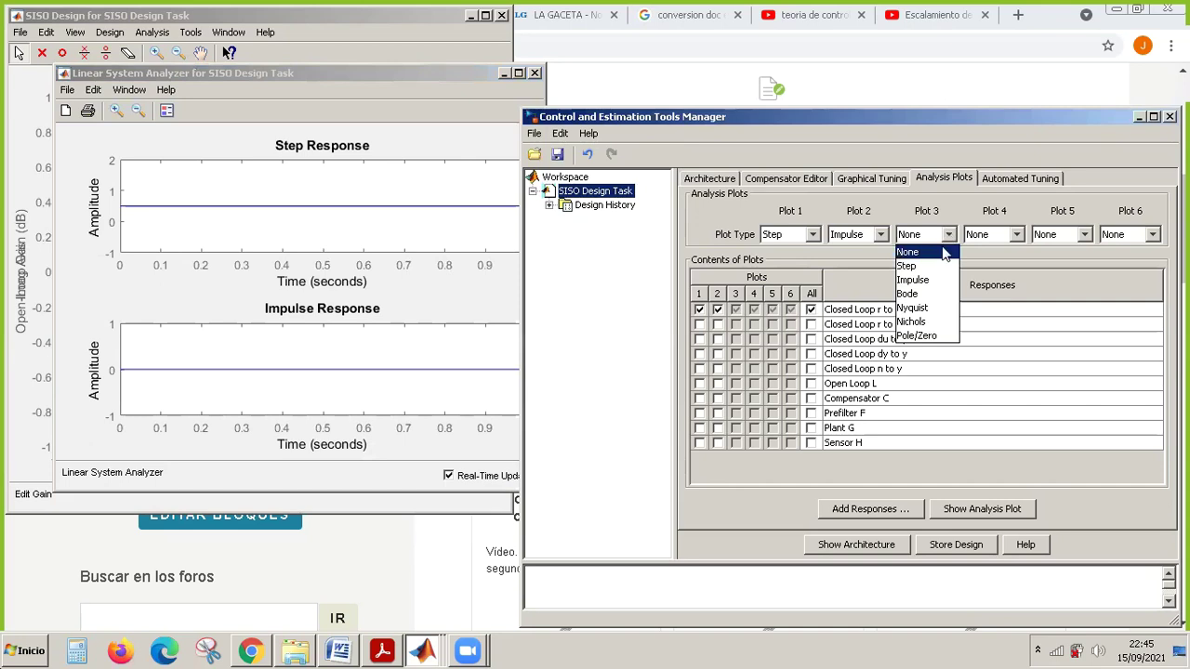
click(937, 336)
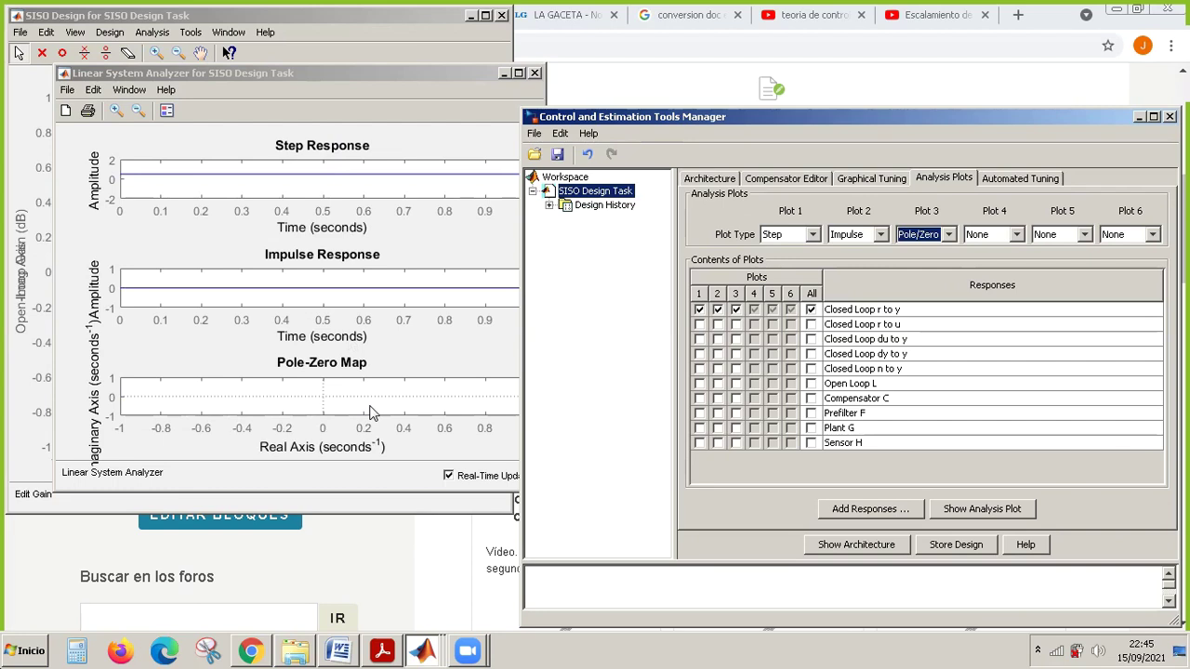
click(363, 74)
drag(357, 68, 325, 36)
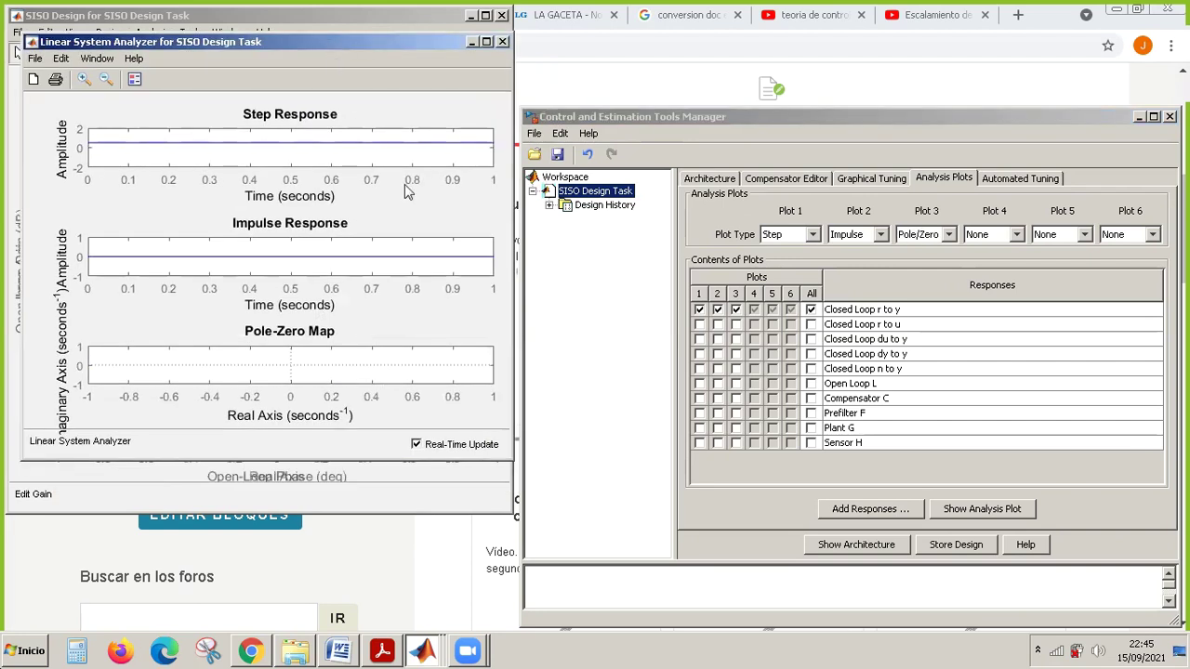
click(416, 445)
click(416, 446)
Choose PID Tuning as the automated tuning design method, and return to the control architecture overview.
click(1024, 184)
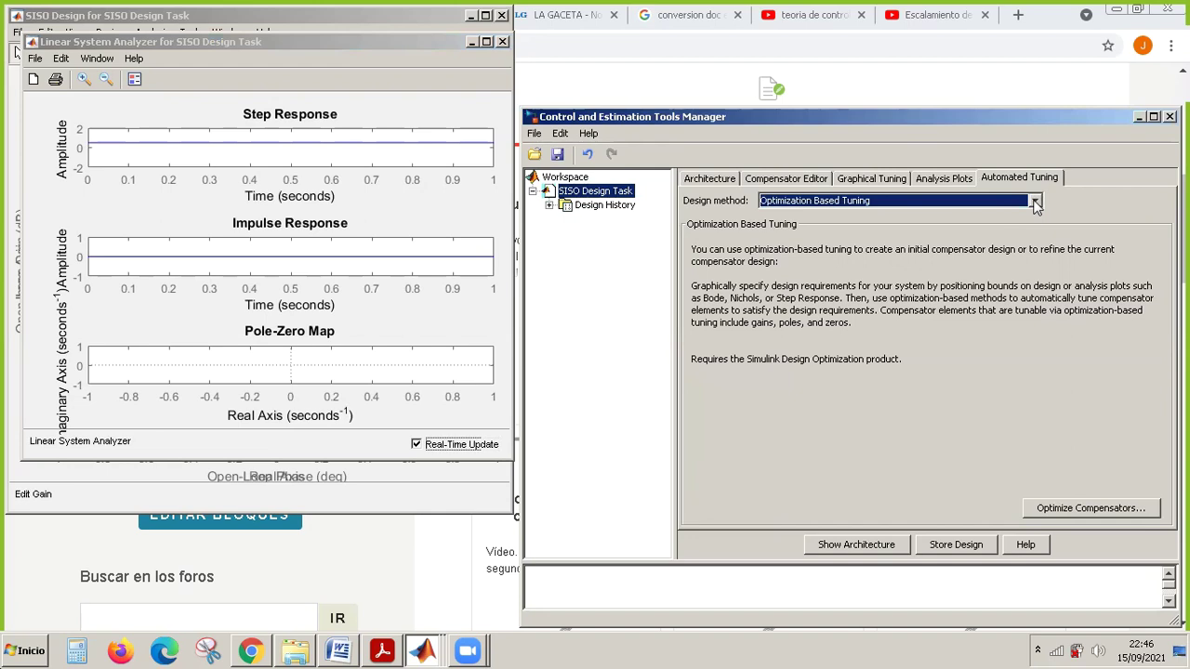
click(1035, 202)
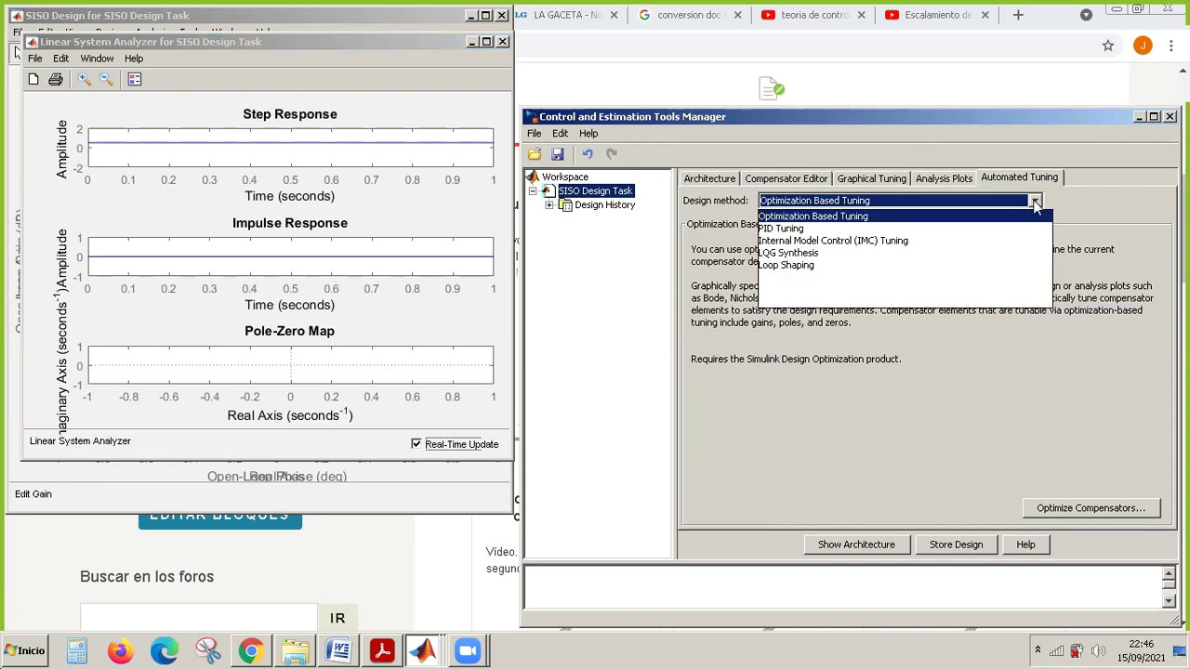
click(829, 230)
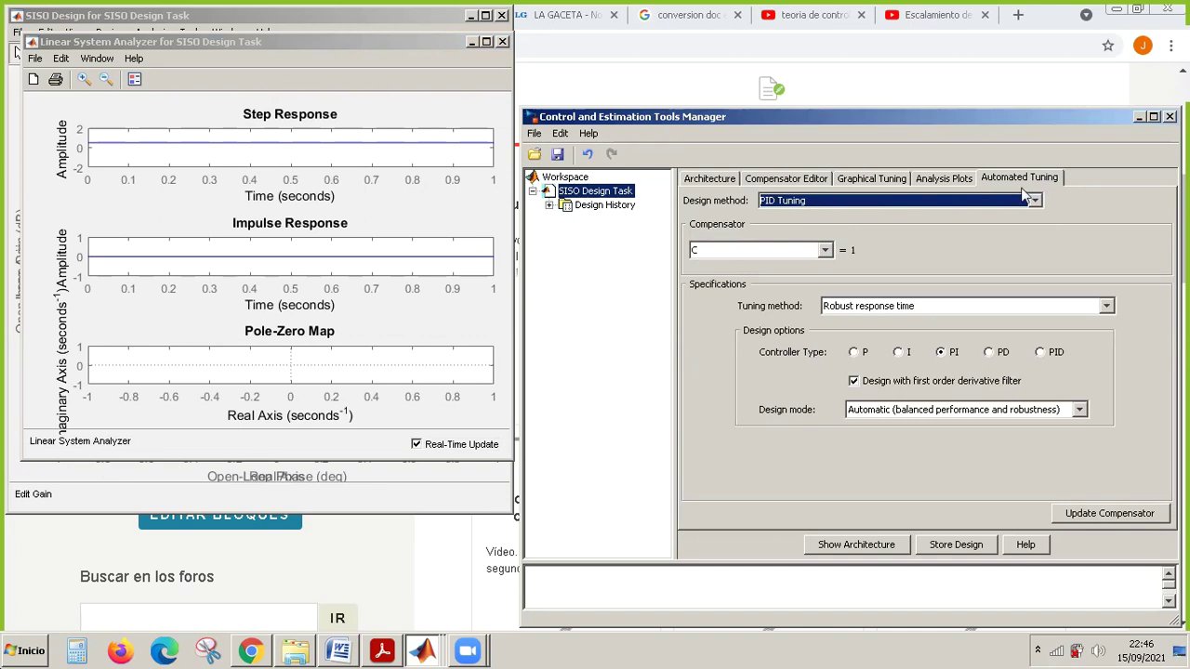
click(714, 179)
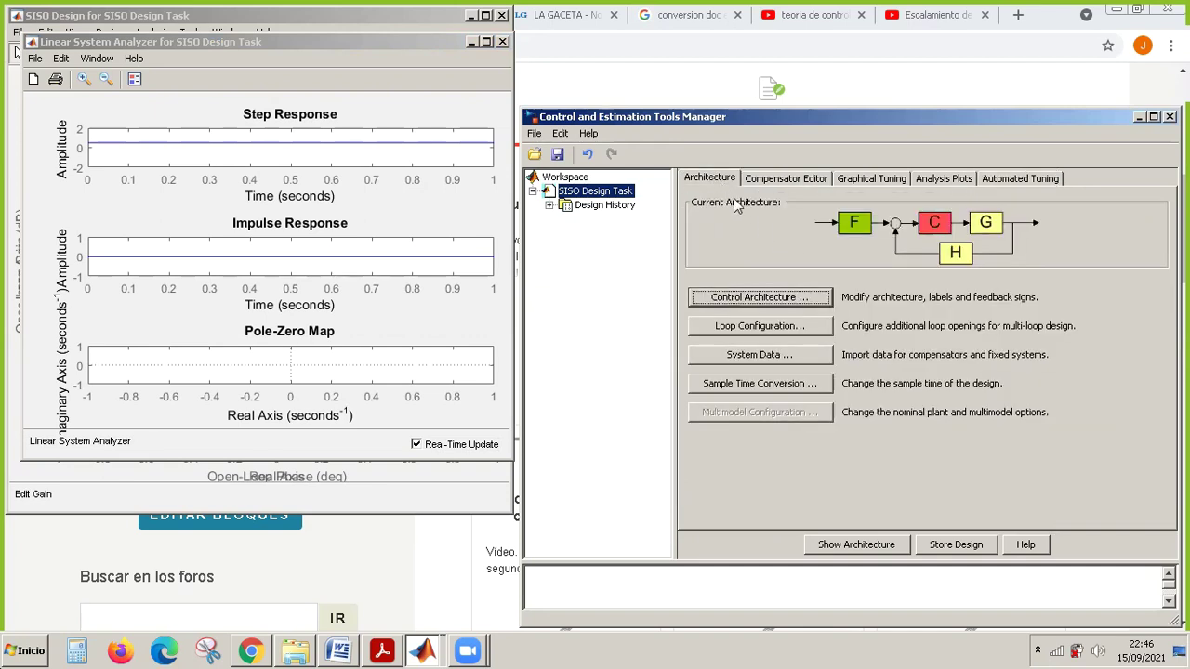
Switch to the main MATLAB window and define the plant numerator as numGP=[1 -2]; from the earlier command.
click(425, 650)
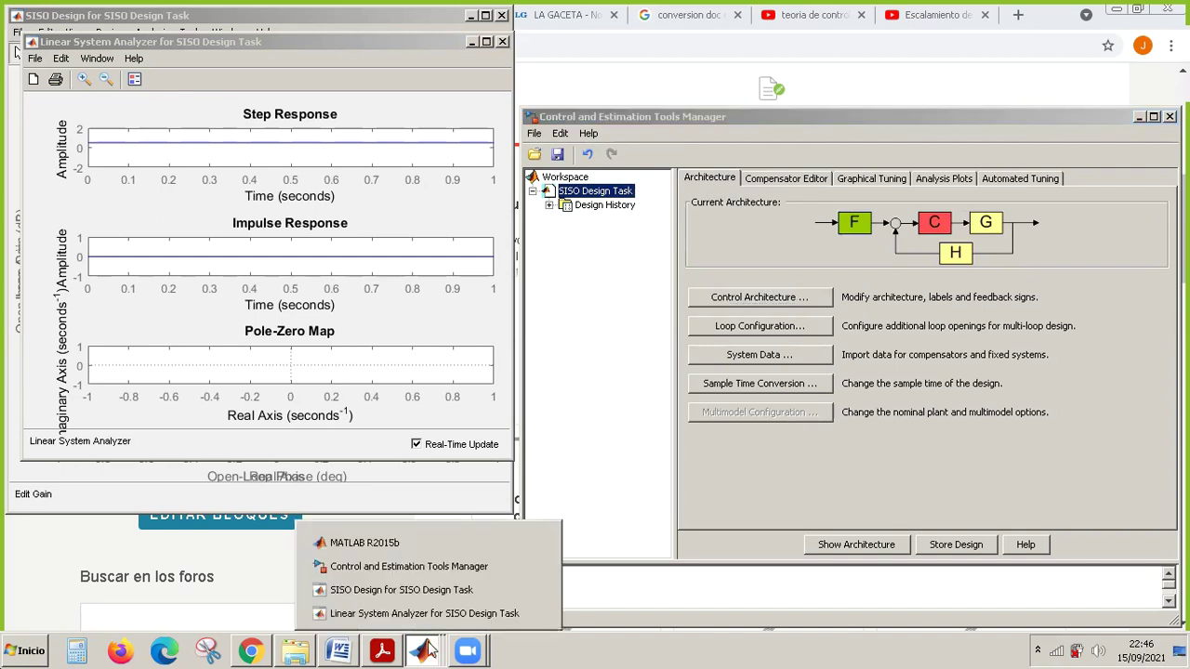
click(419, 541)
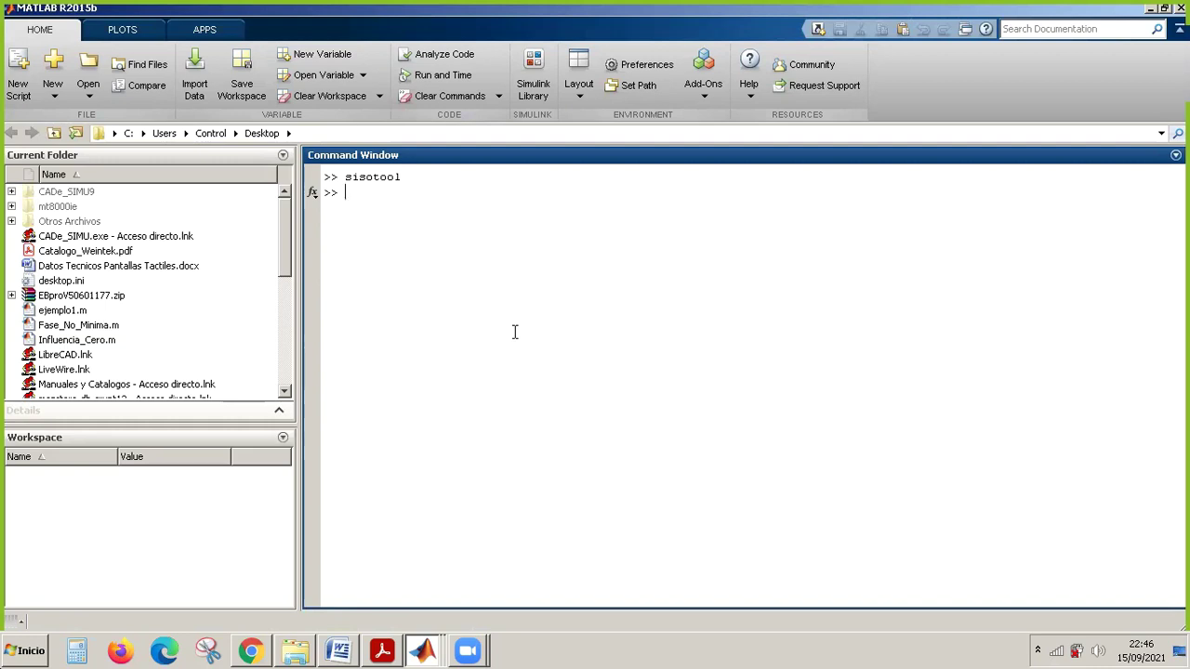
key(Up)
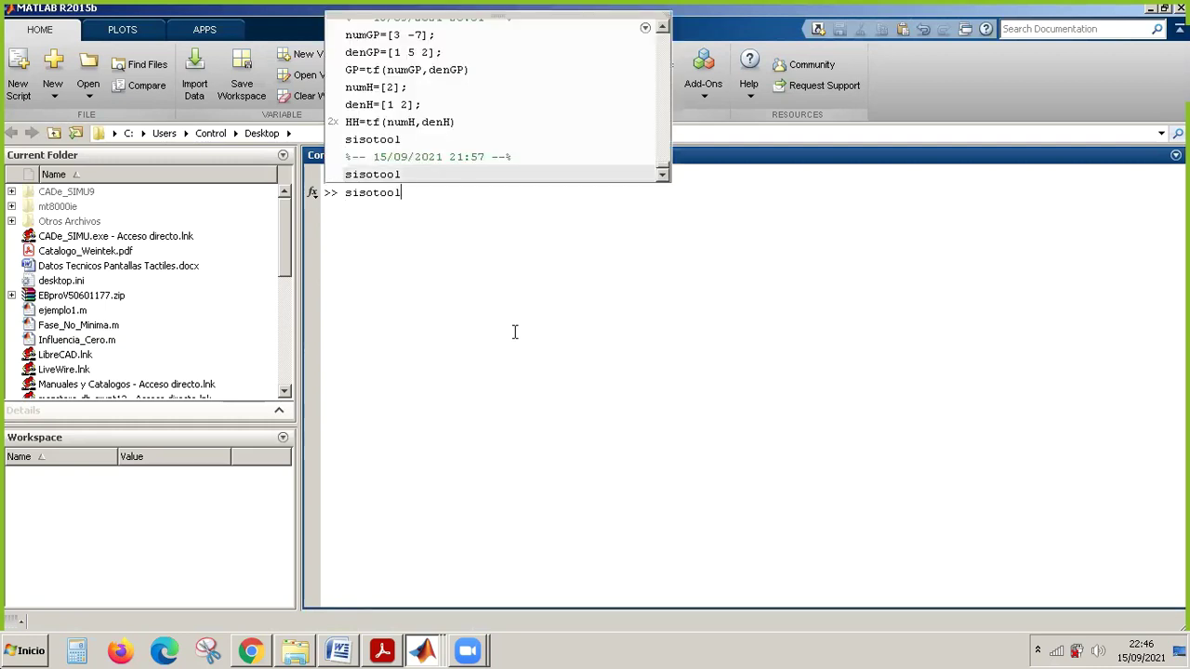
key(Up)
key(Up)
key(Up)
key(Up)
key(Up)
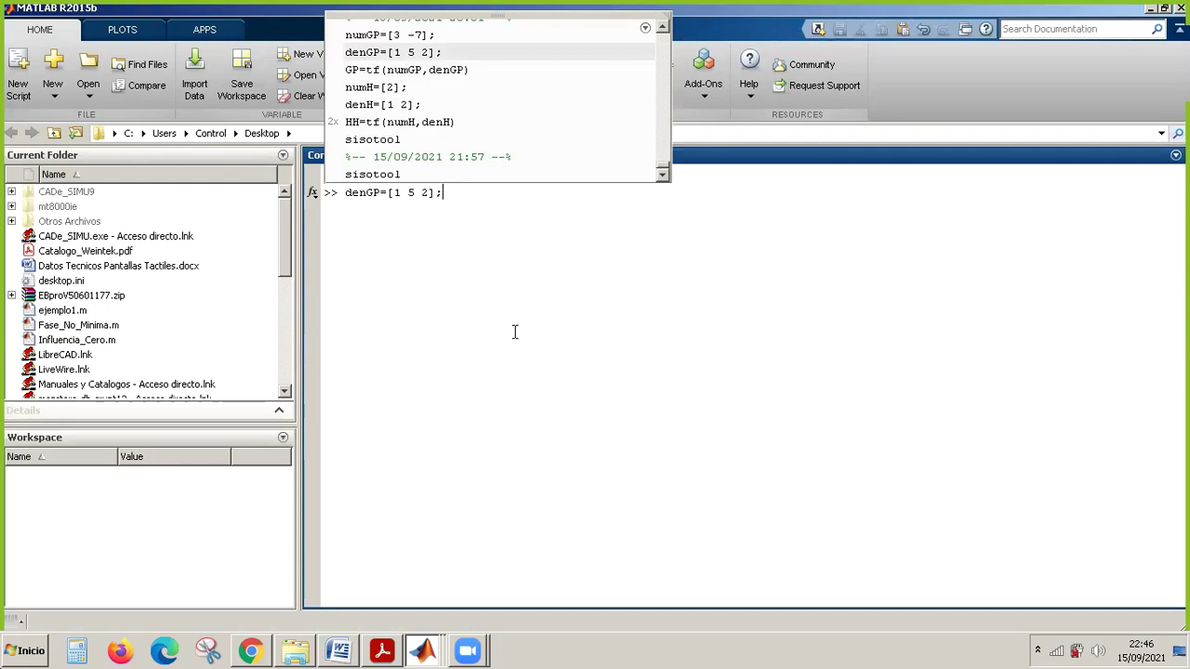
key(Up)
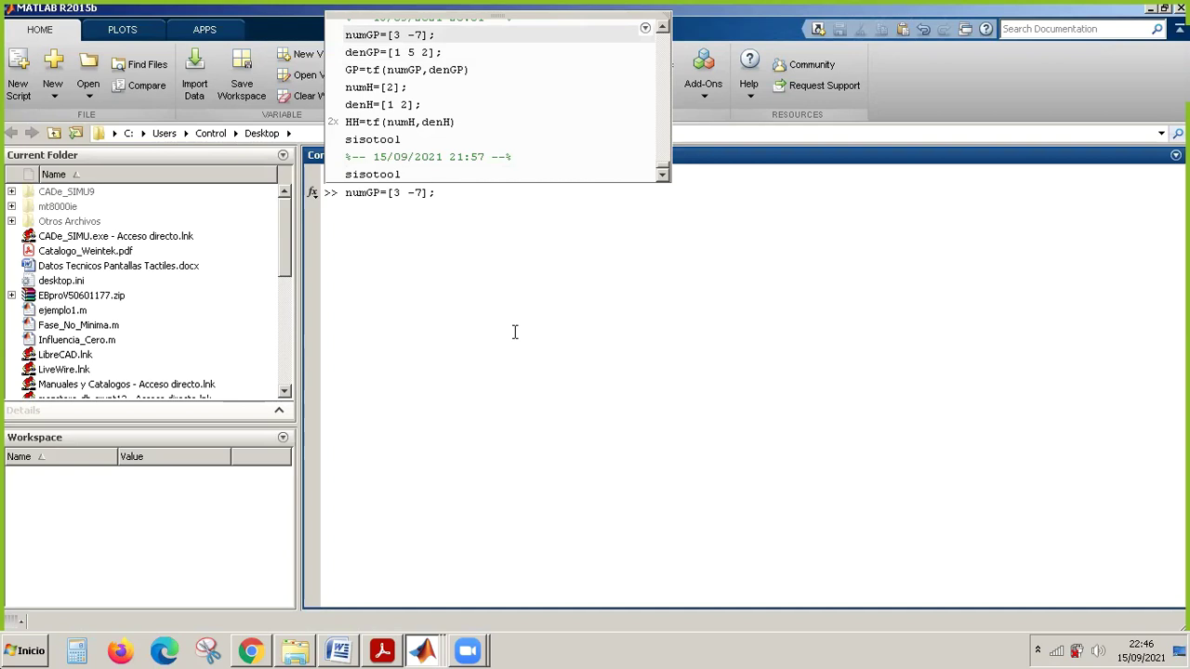
key(Left)
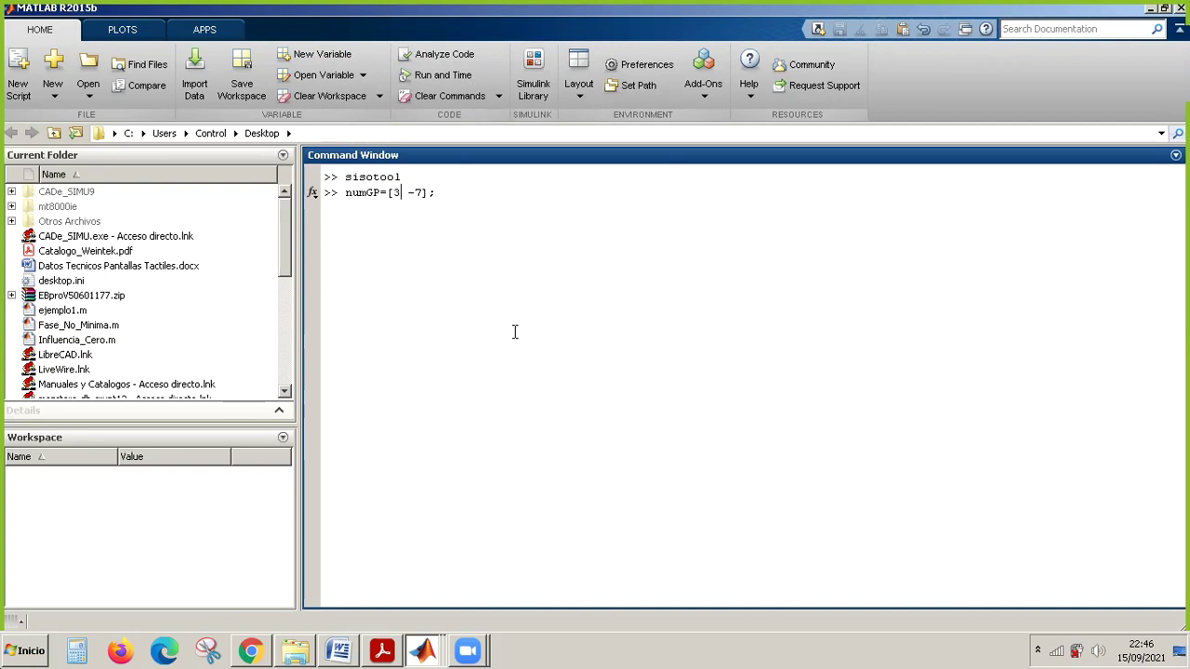
key(BackSpace)
text(1 -)
text(2)
key(Return)
Reuse the earlier denH command to define the denominator vector as denH=[1 2 3];.
key(Up)
key(Up)
key(Up)
key(Up)
key(Up)
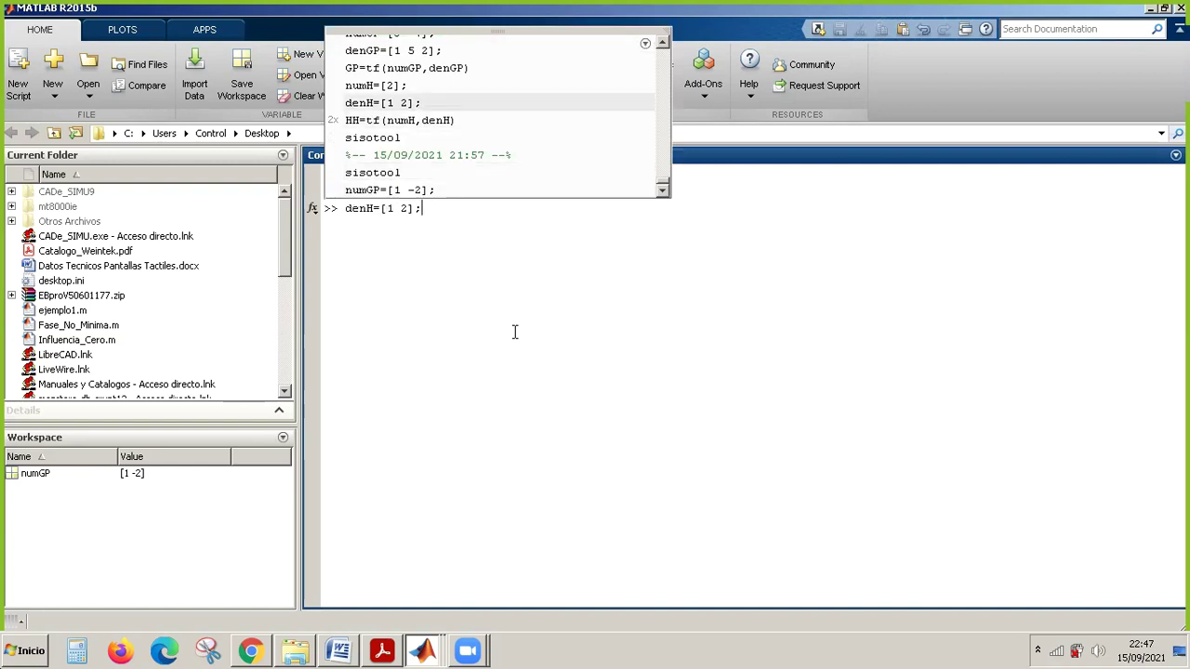
key(Left)
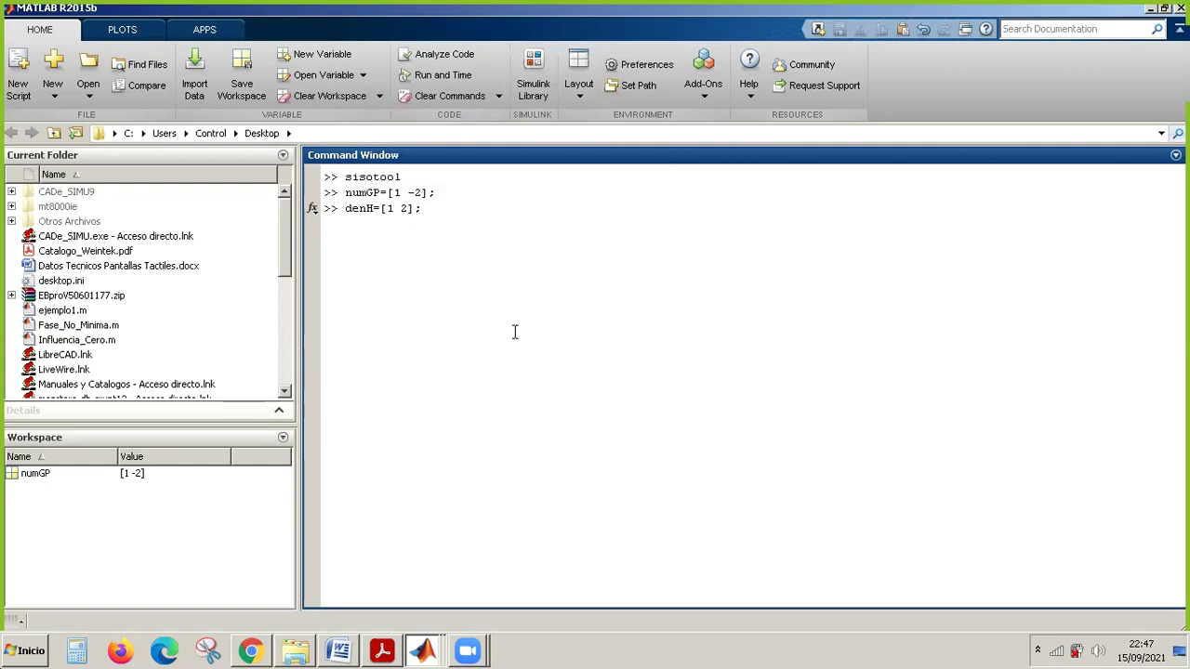
text(3)
key(Return)
Try to build the plant transfer function by rerunning the earlier GP=tf(numGP,denGP) command.
key(Up)
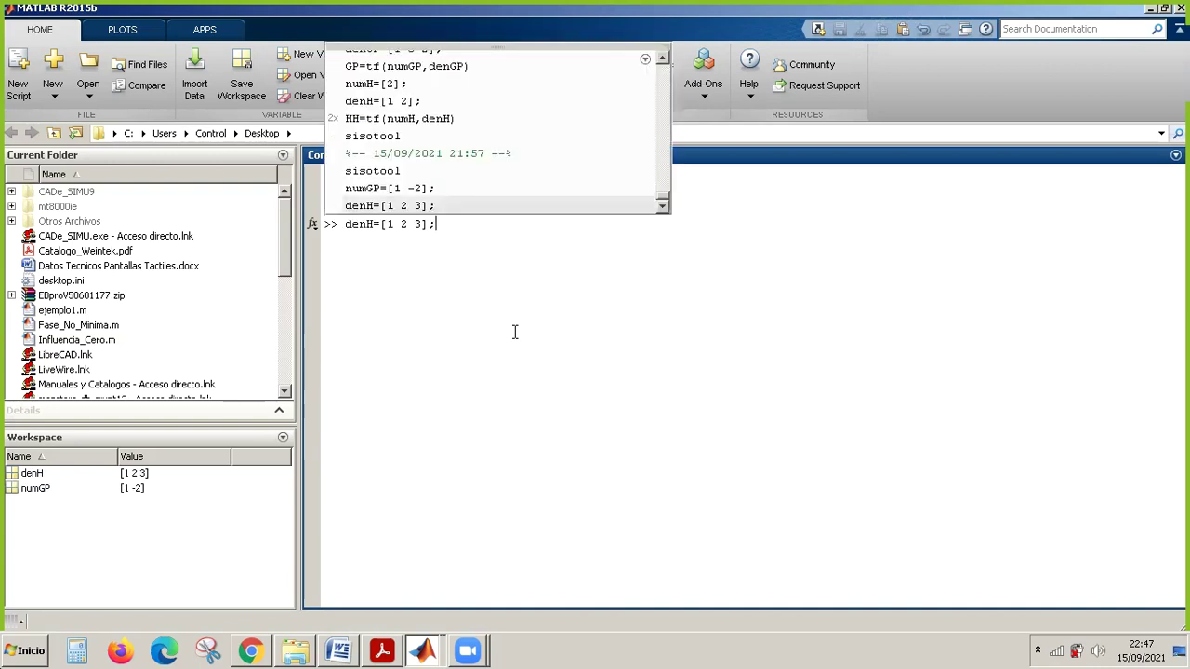
key(Up)
key(Up)
key(Up)
key(Up)
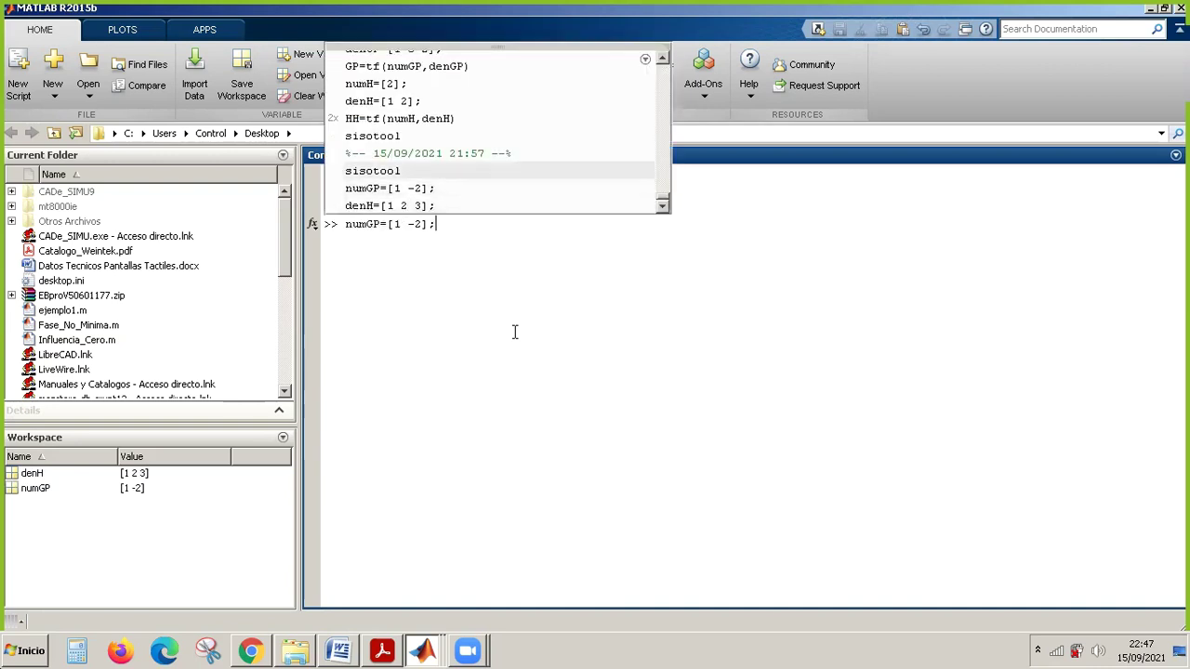
key(Up)
key(Up)
key(Up)
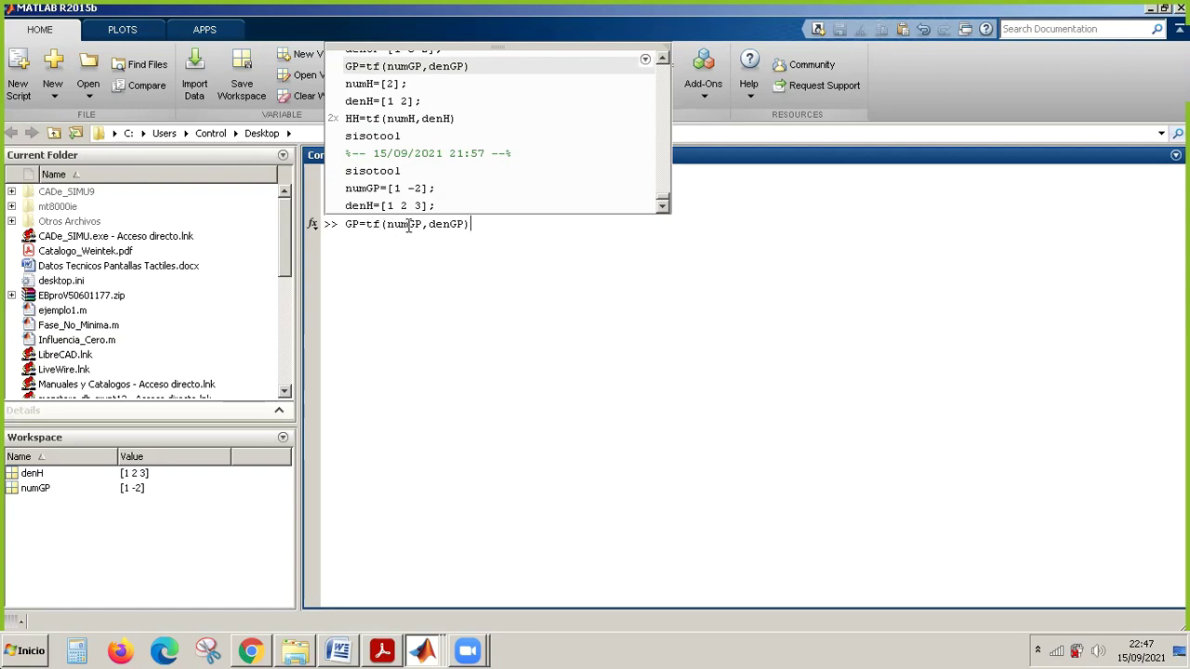
click(476, 224)
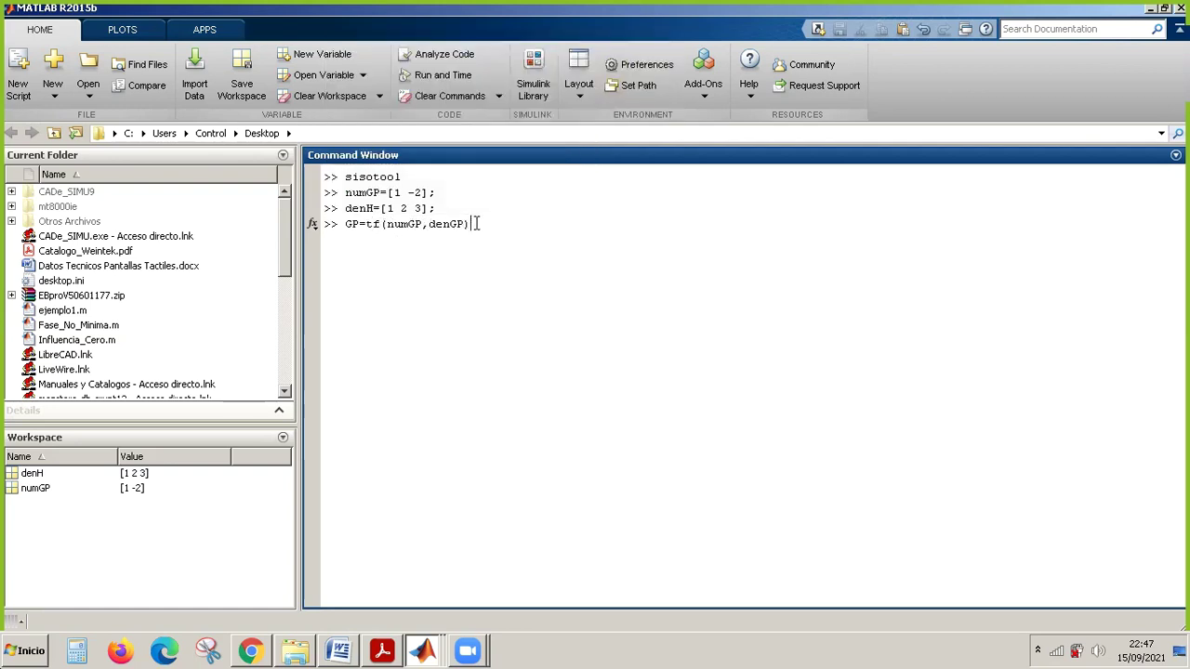
key(Return)
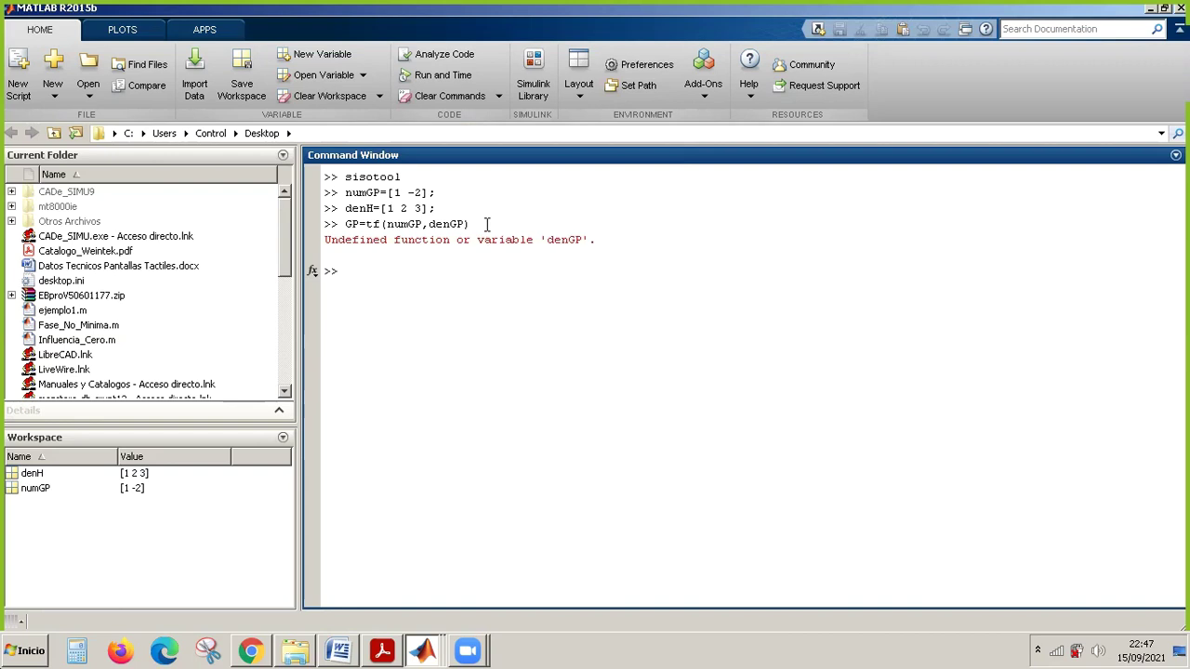
Define the plant denominator by reworking the denH command into denGP=[1 2 3];.
key(Up)
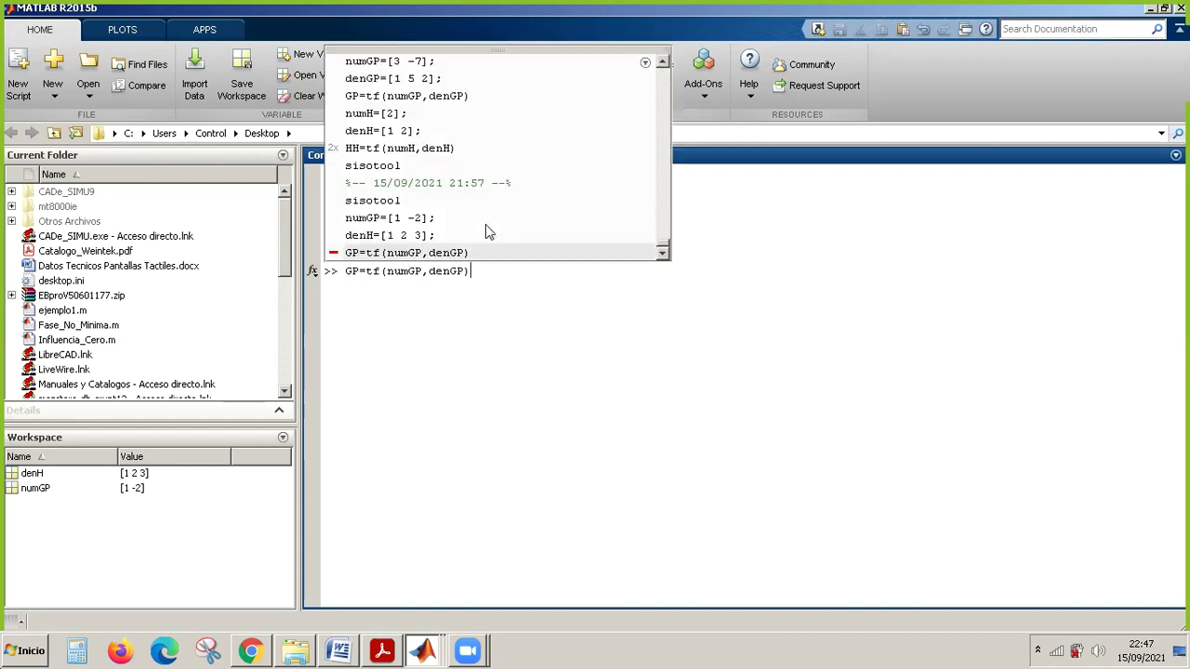
key(Up)
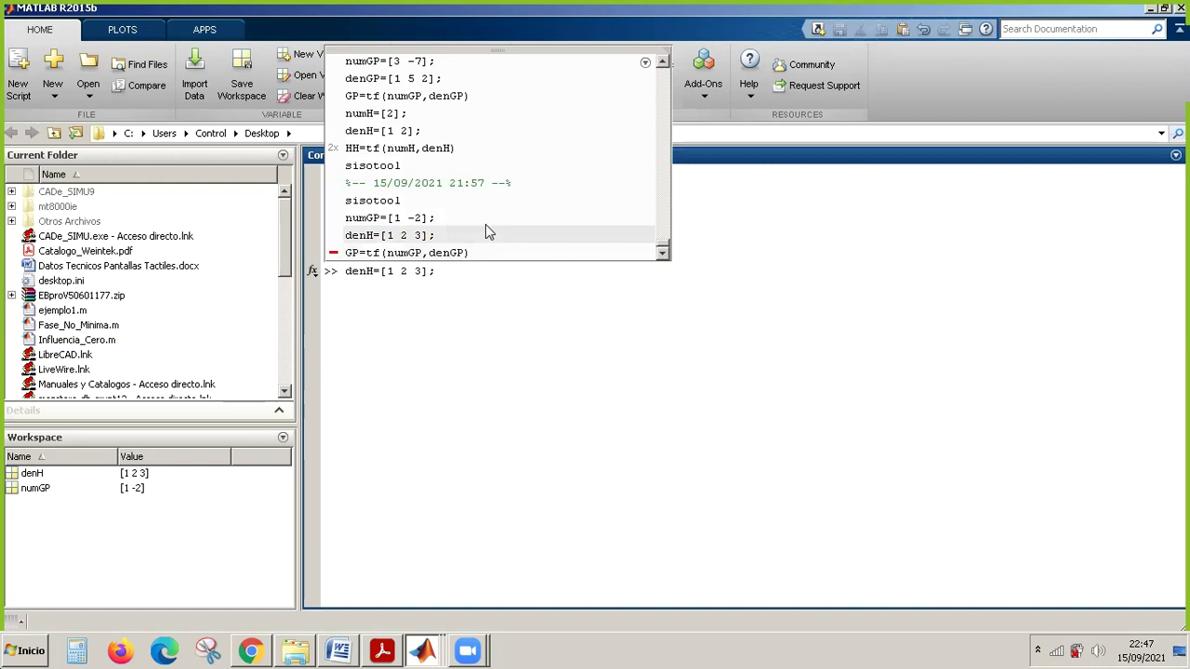
key(Left)
key(Left)
key(Left)
key(Left)
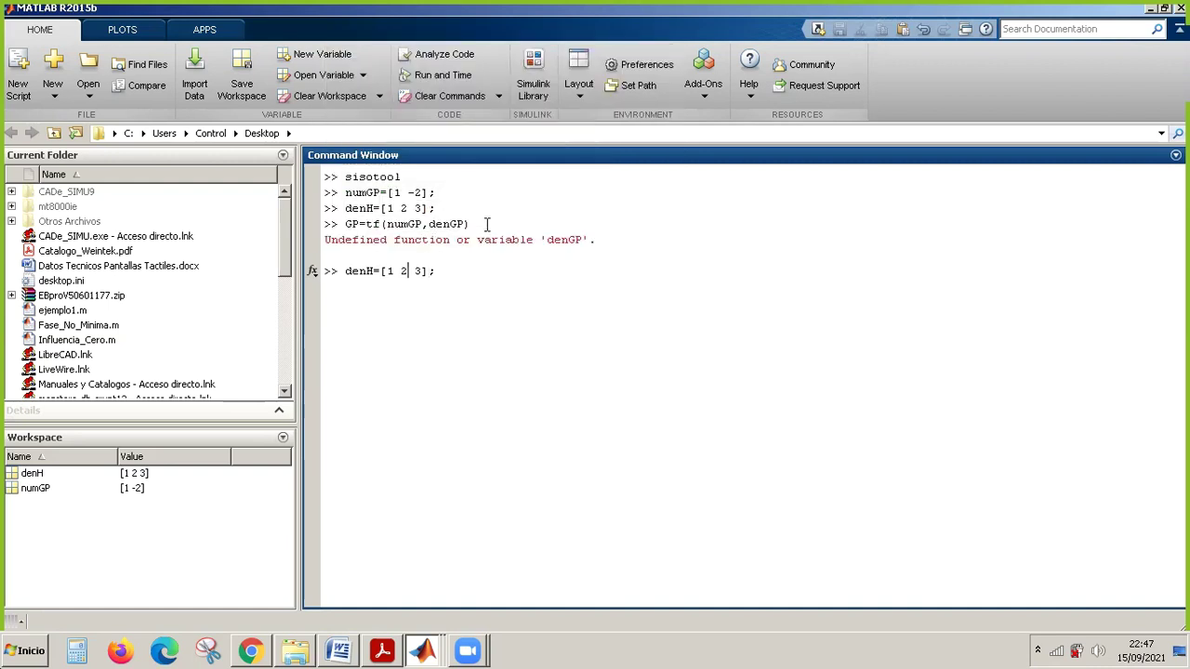
key(Left)
key(Left)
key(BackSpace)
text(GP)
key(Return)
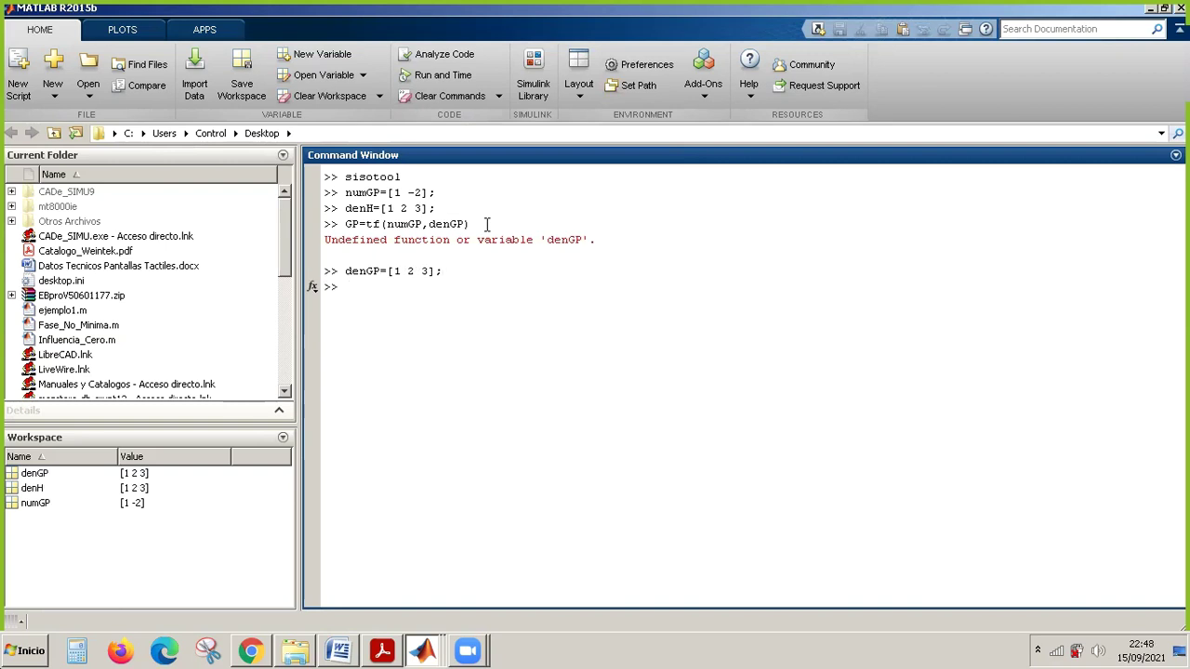
Create the plant transfer function by rerunning GP=tf(numGP,denGP).
key(Up)
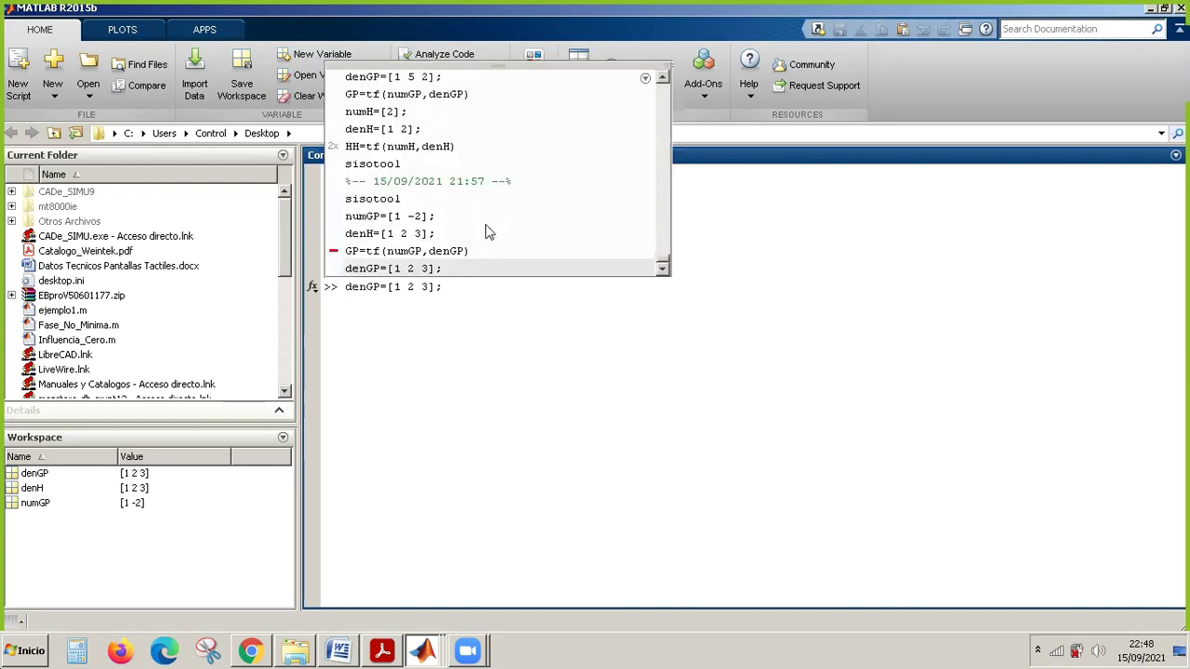
key(Up)
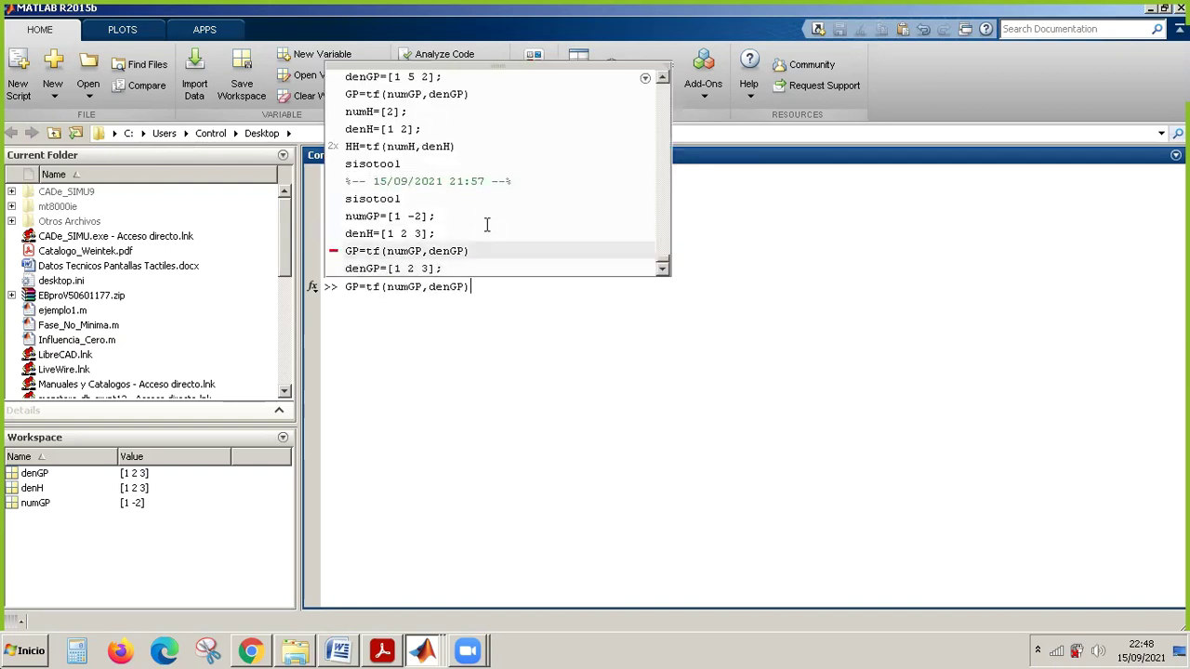
key(Return)
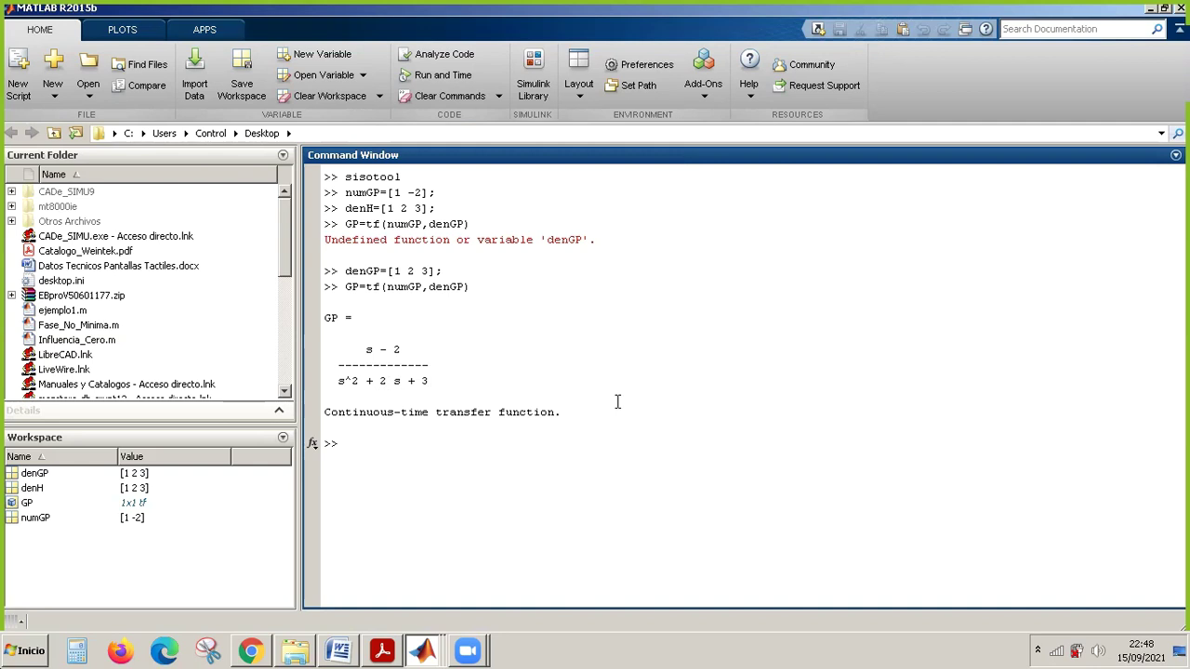
Reuse the earlier command numH=[2]; to define the feedback numerator.
key(Up)
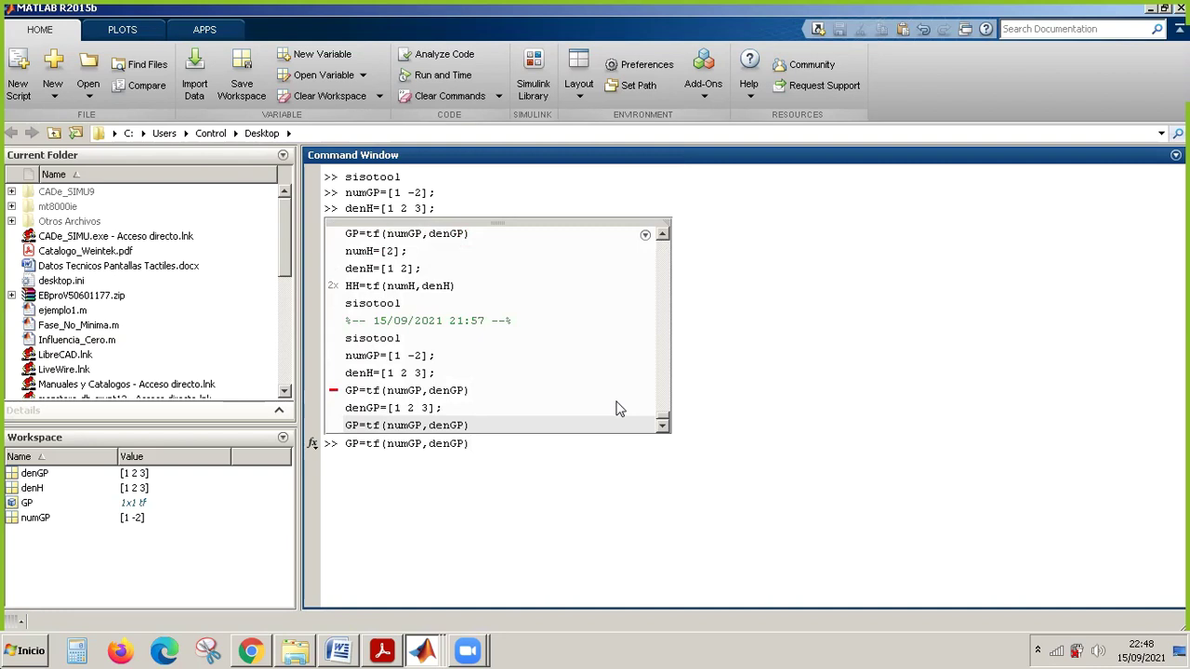
key(Up)
key(Up)
key(Up)
key(Up)
key(Up)
key(Up)
key(Up)
key(Up)
key(Up)
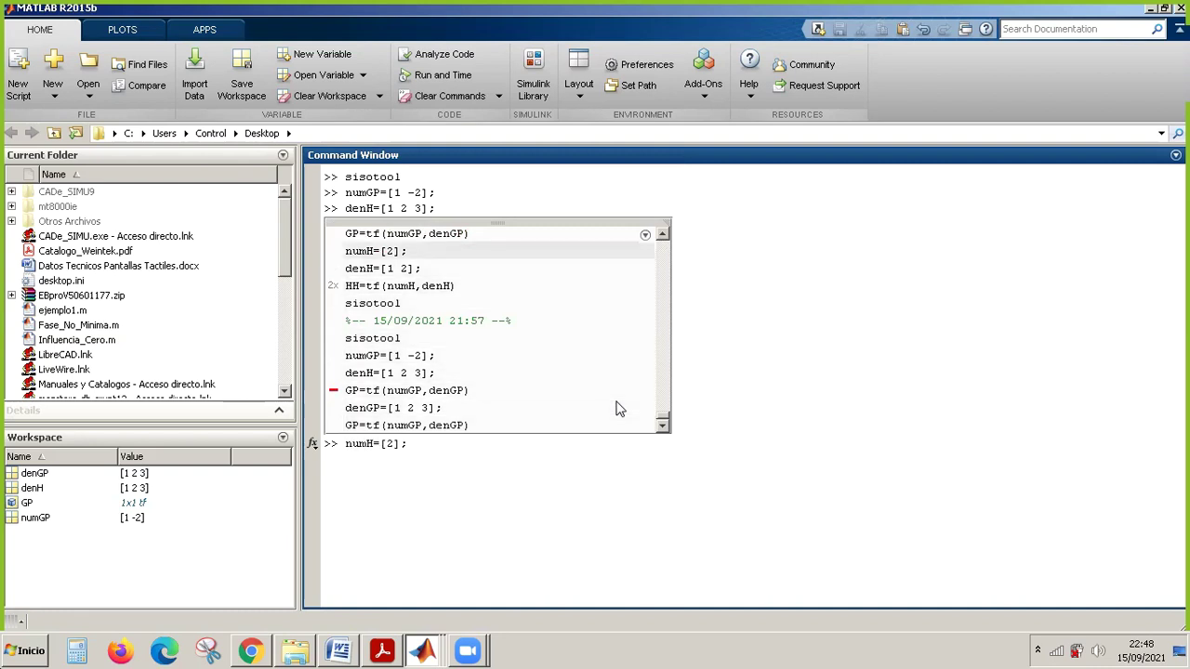
key(Return)
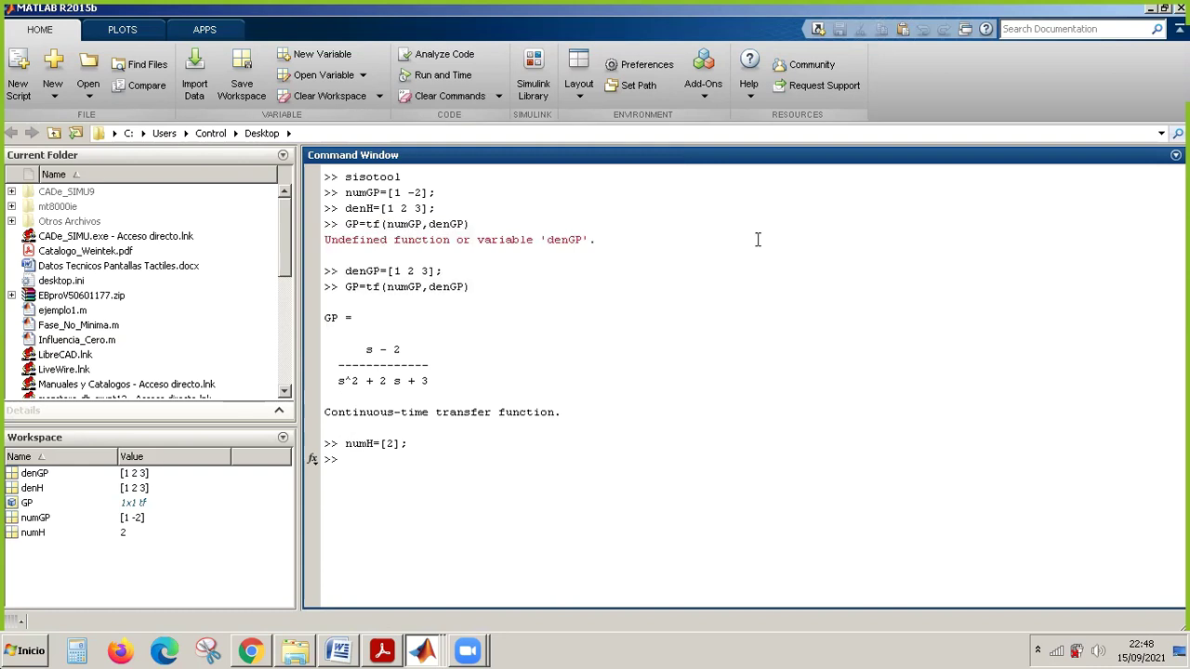
Rerun the earlier denominator command denH=[1 2 3]; for the feedback block.
click(699, 158)
key(Up)
key(Up)
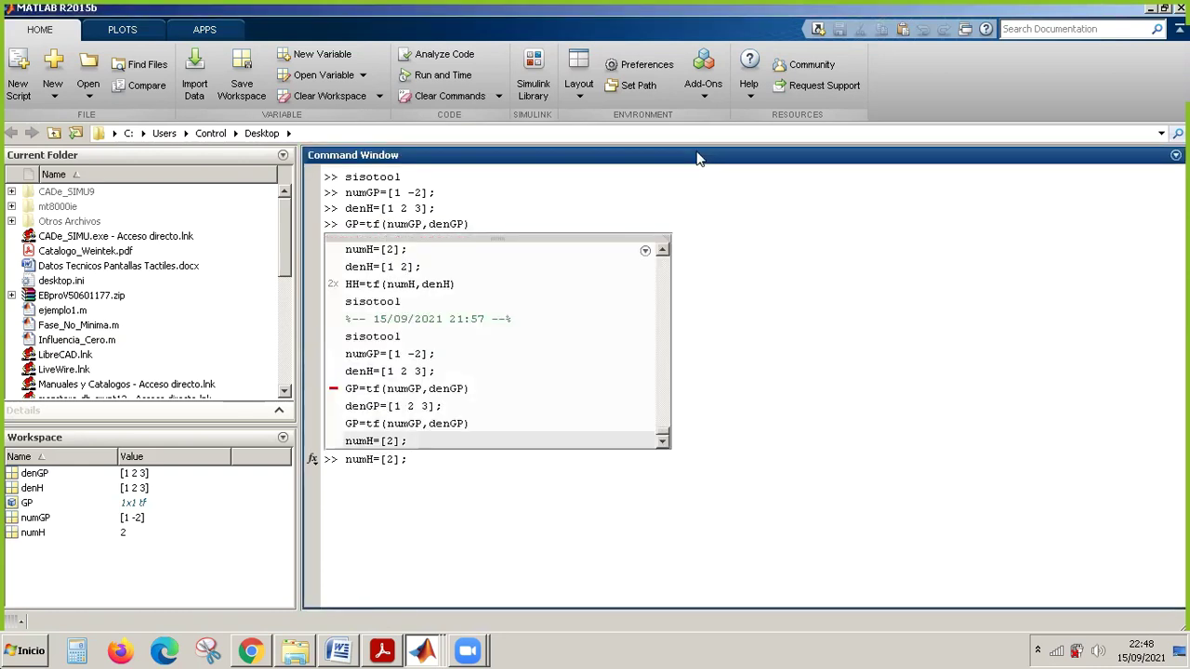
key(Up)
key(Up)
key(Up)
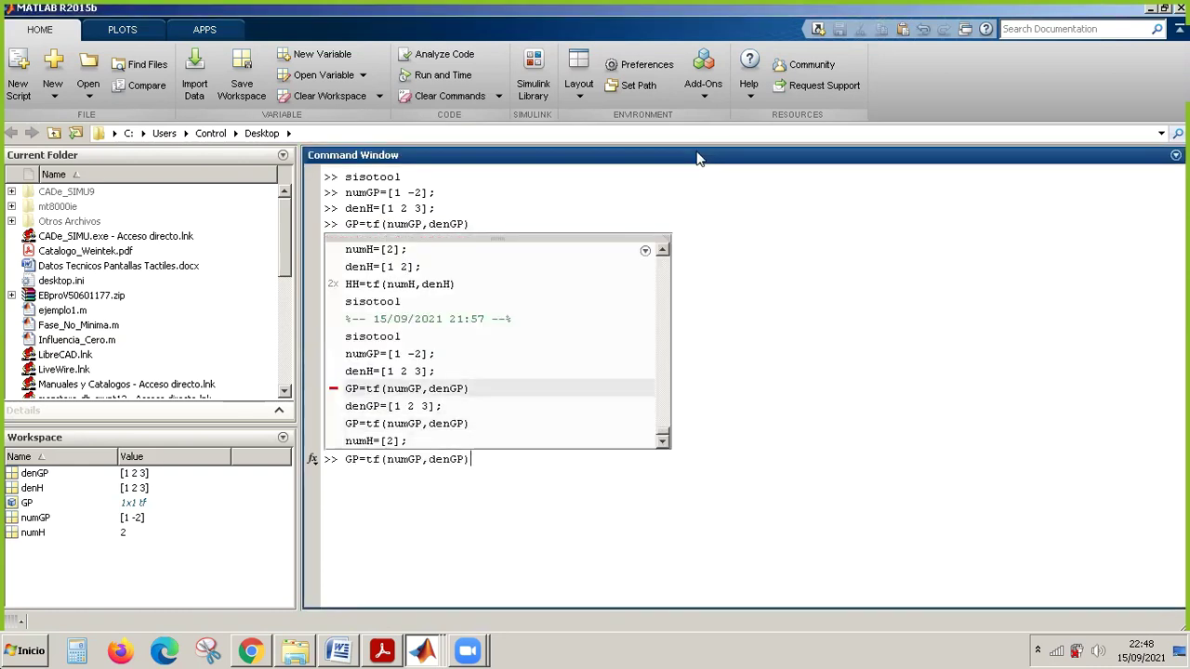
key(Return)
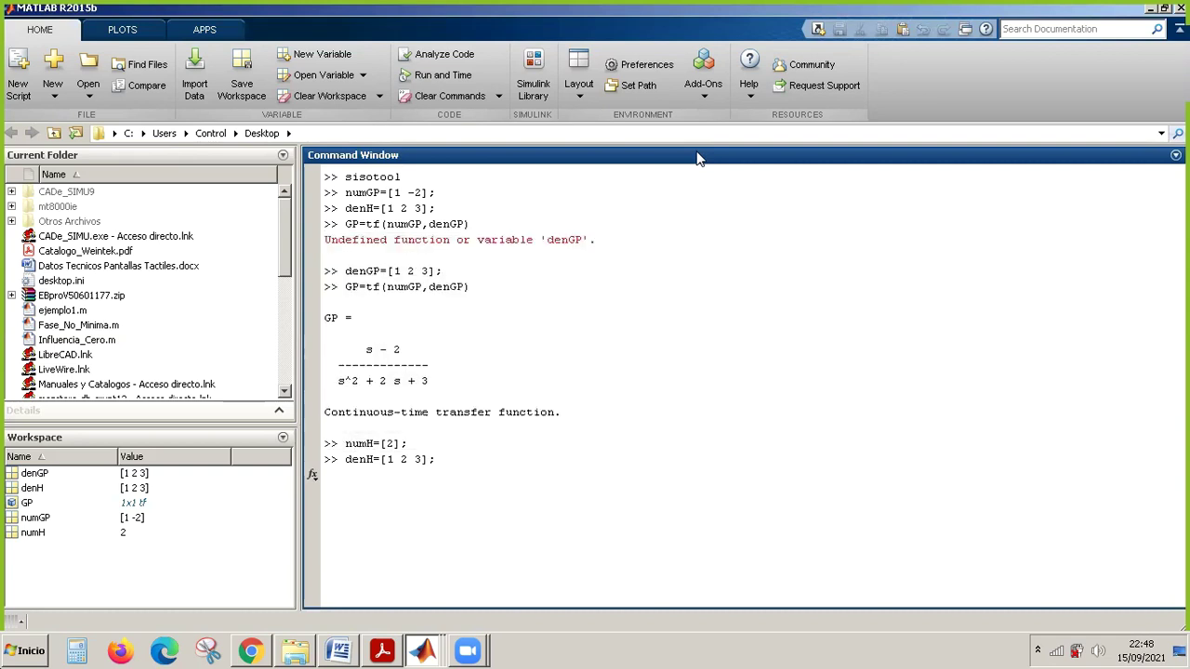
Redefine the feedback denominator as denH=[1 2]; by editing the last denH command.
key(Up)
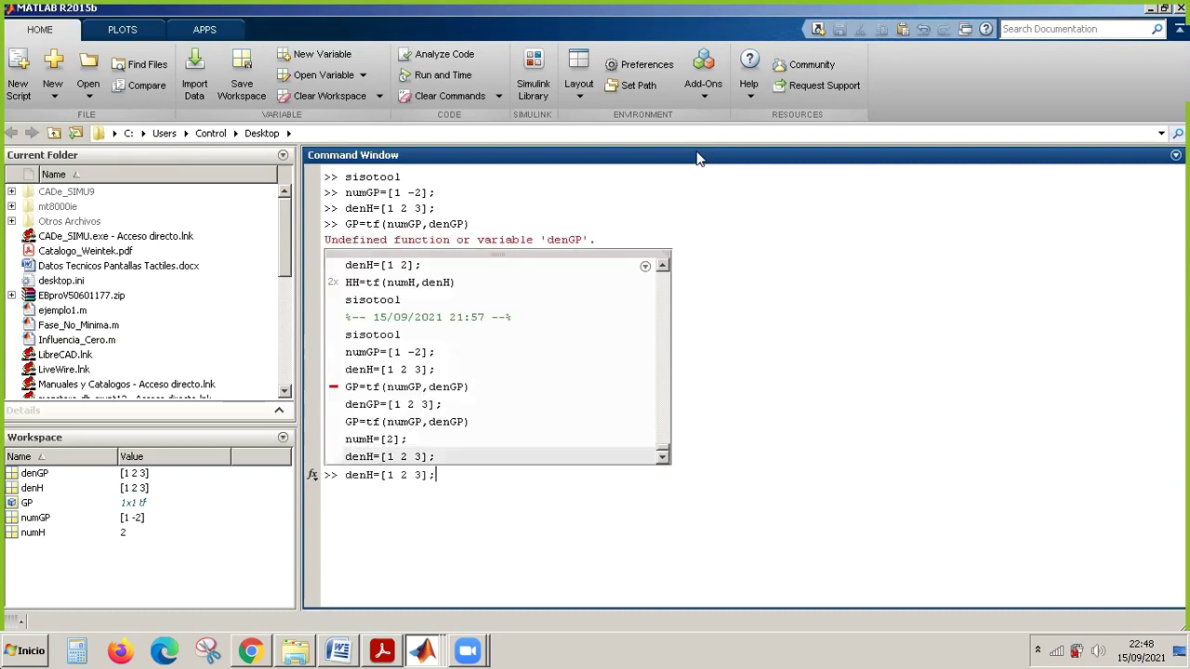
key(Left)
key(Left)
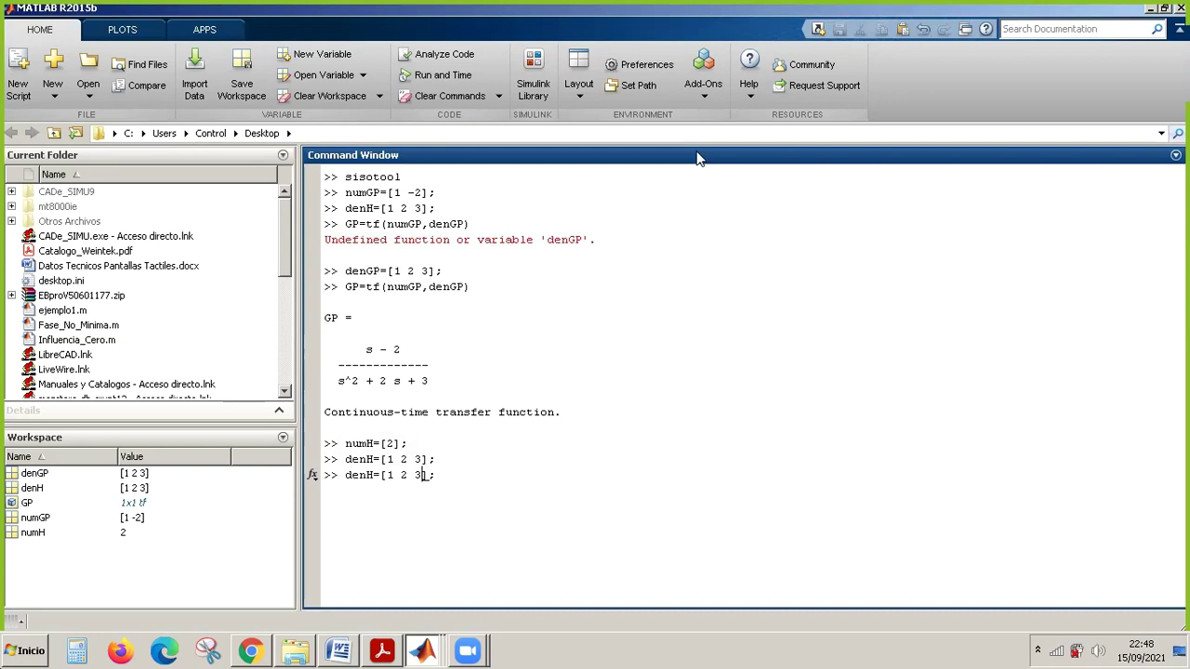
key(BackSpace)
key(BackSpace)
key(Return)
Create the feedback transfer function by rerunning the earlier HH=tf(numH,denH) command.
key(Up)
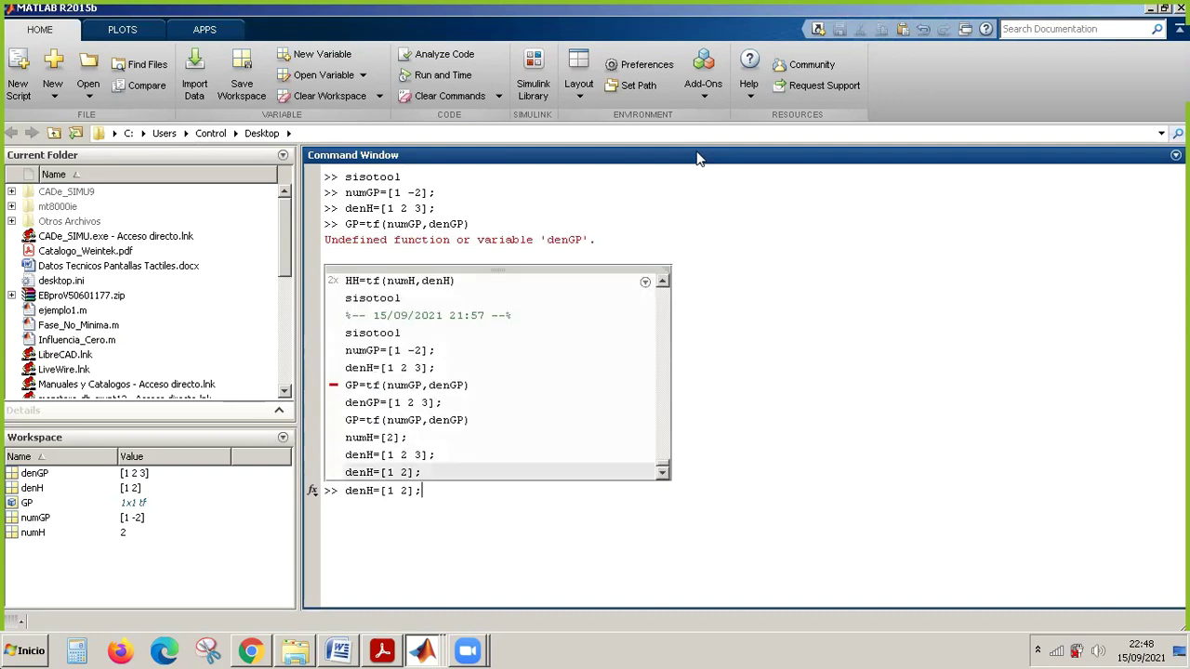
key(Up)
key(Up)
key(Up)
key(Up)
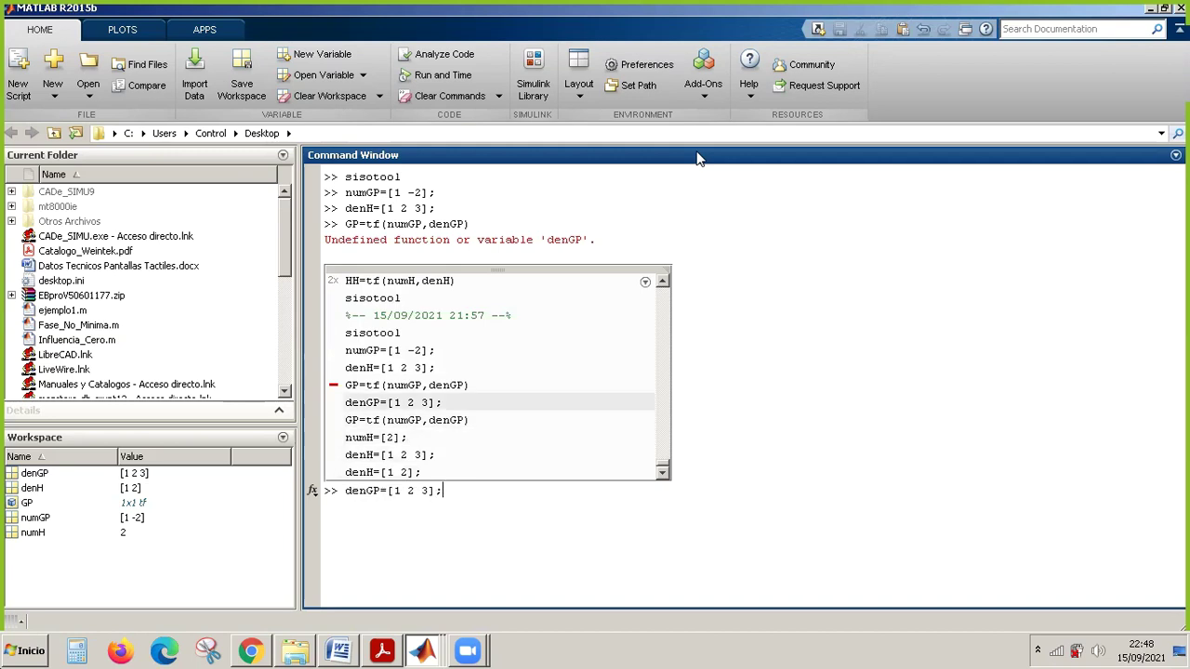
key(Up)
key(Up)
key(Up)
key(Up)
key(Up)
key(Up)
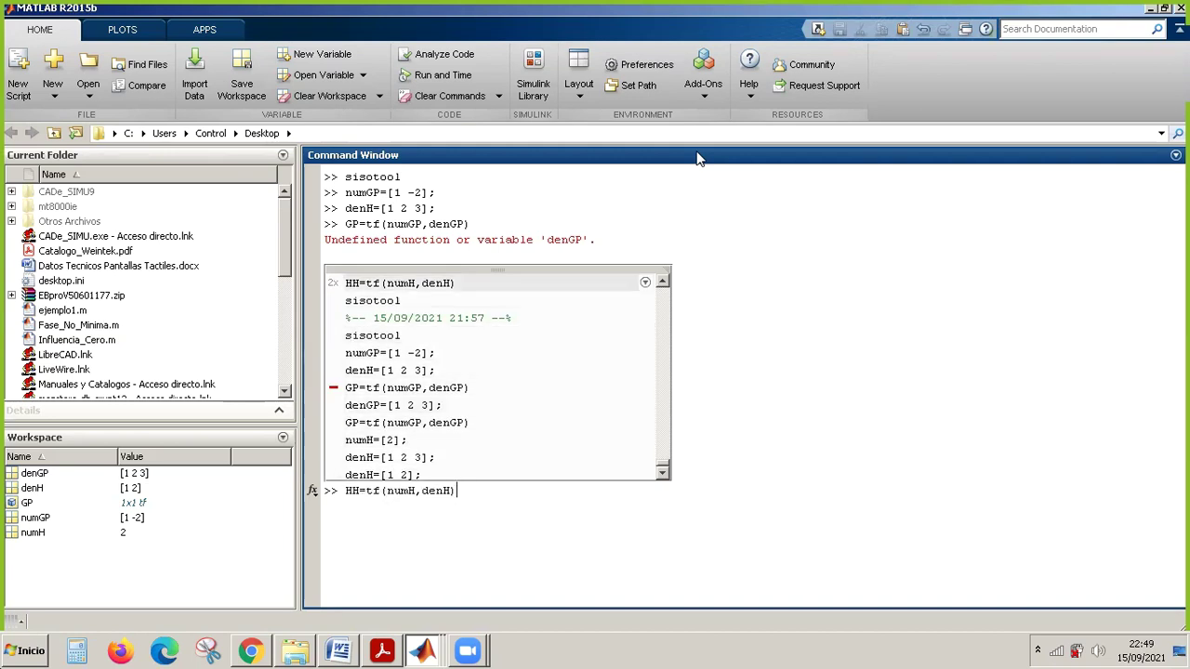
key(Return)
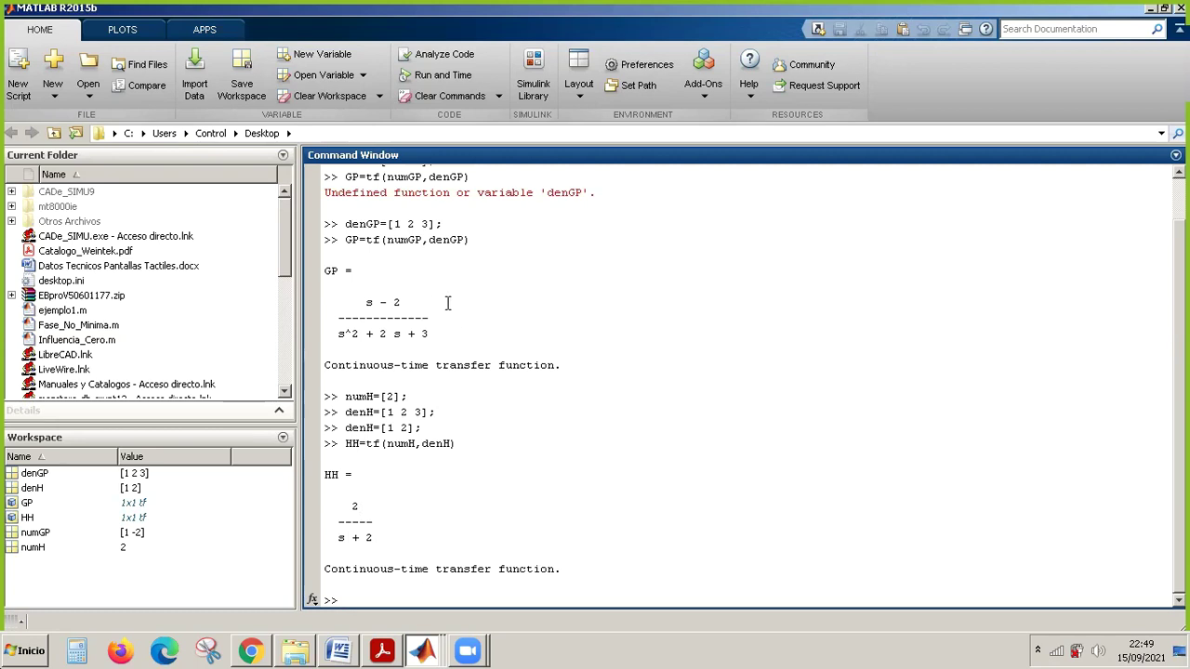
click(339, 317)
drag(352, 312, 430, 321)
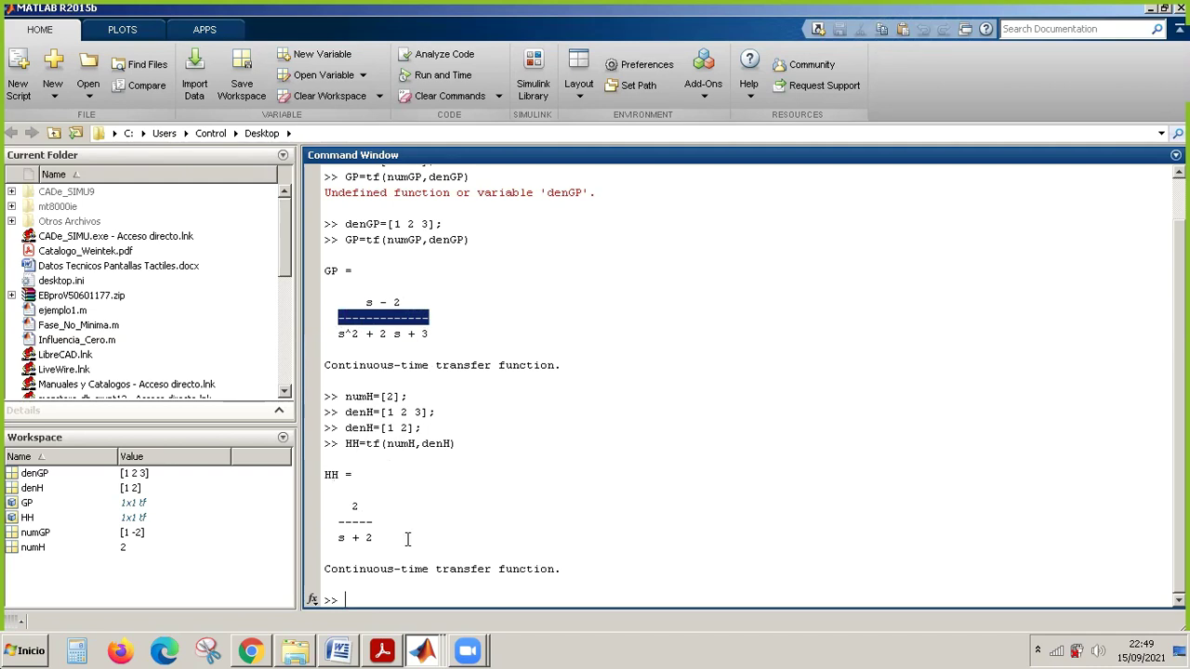
Switch to the Control and Estimation Tools Manager, move its window over the command area, and open the System Data dialog.
mouse_move(439, 656)
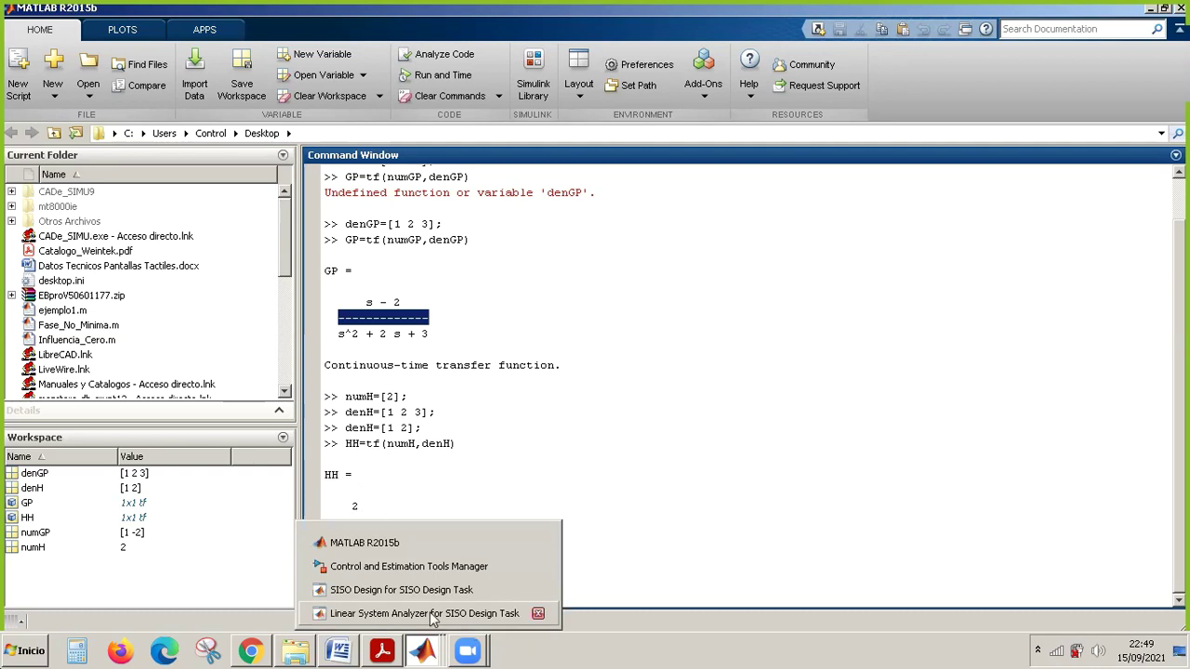
click(431, 569)
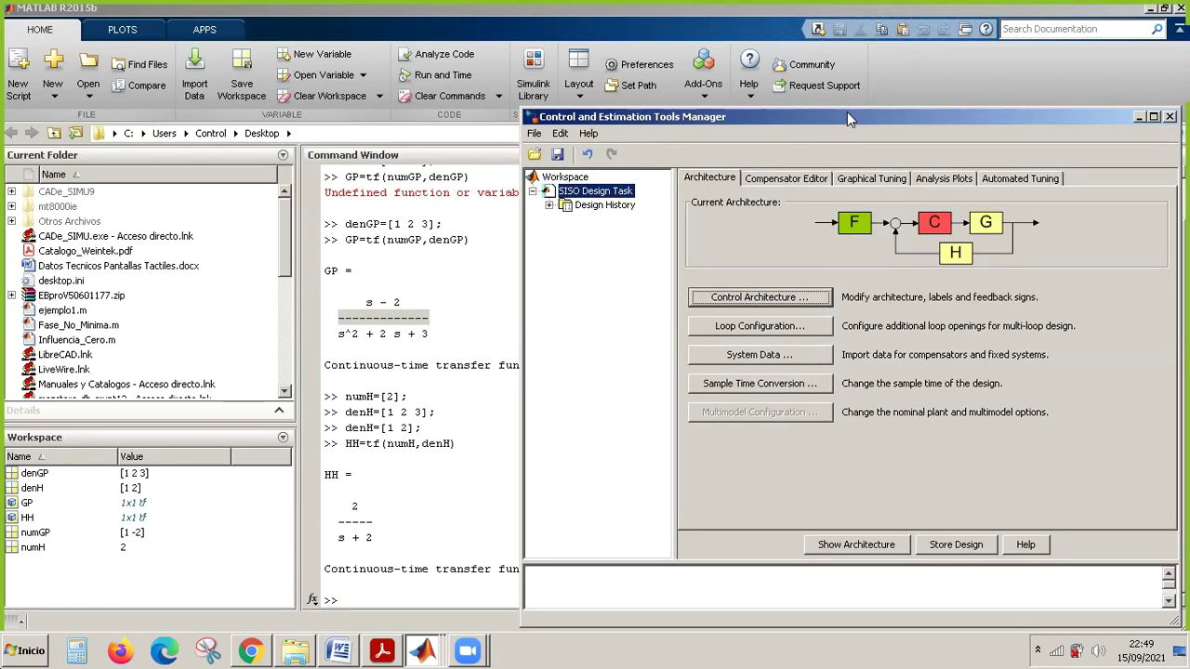
drag(846, 112, 634, 74)
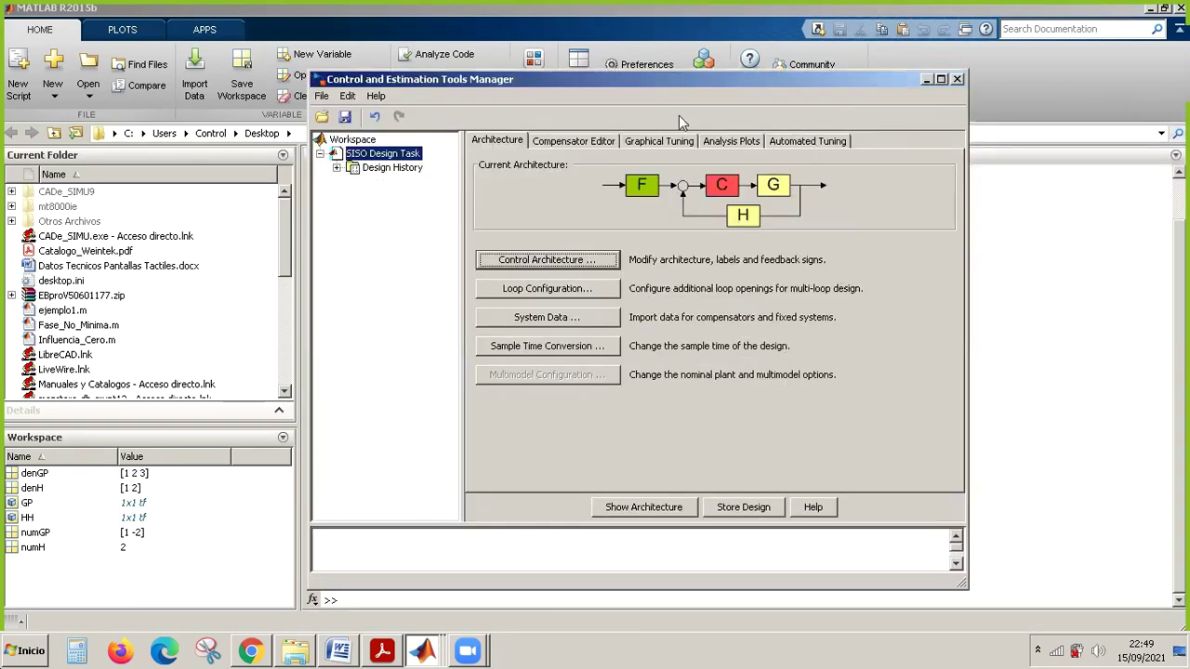
click(556, 317)
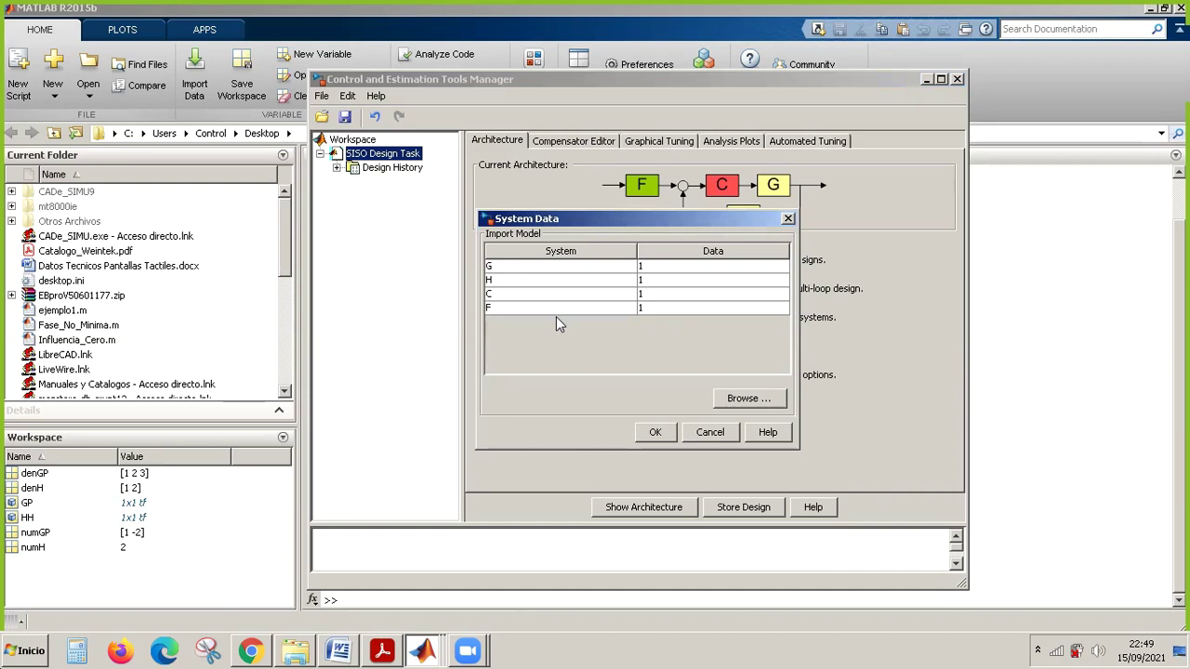
Import the workspace model GP as the data for system G, then close the model import dialog.
click(614, 270)
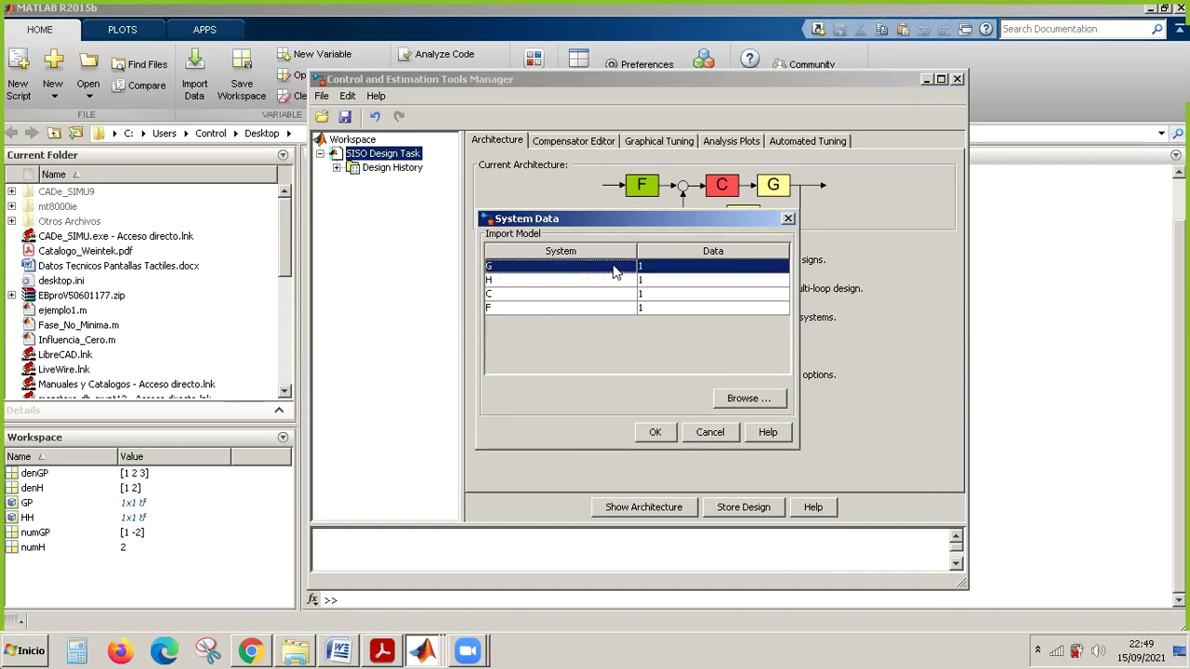
click(748, 400)
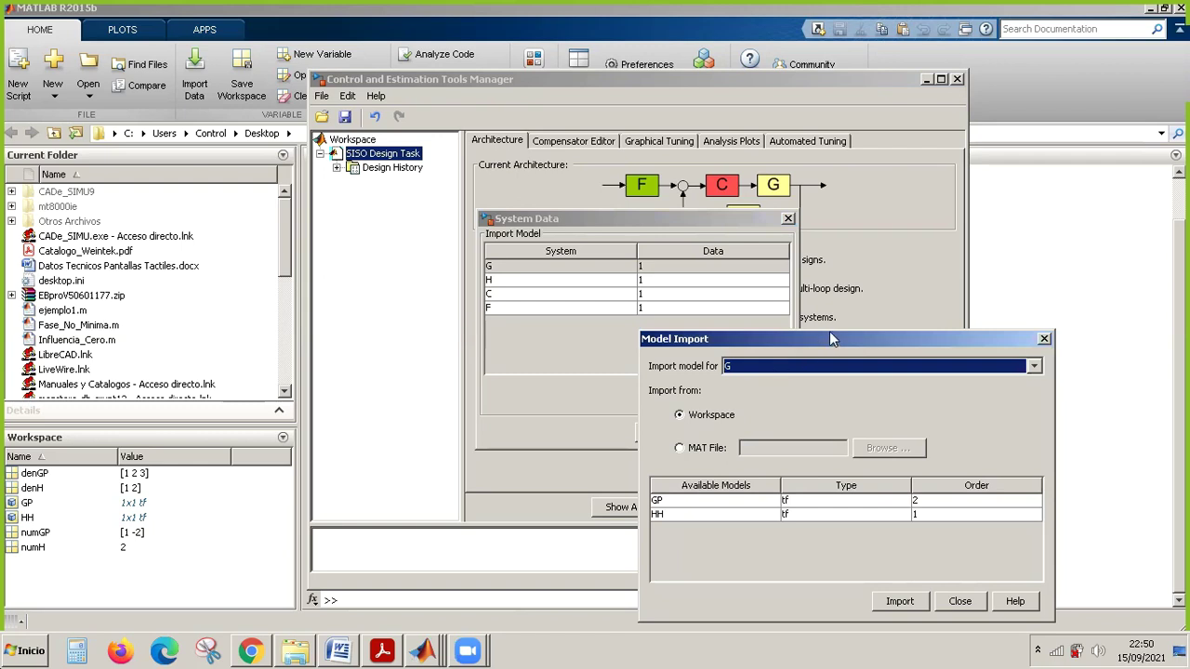
drag(831, 339, 839, 220)
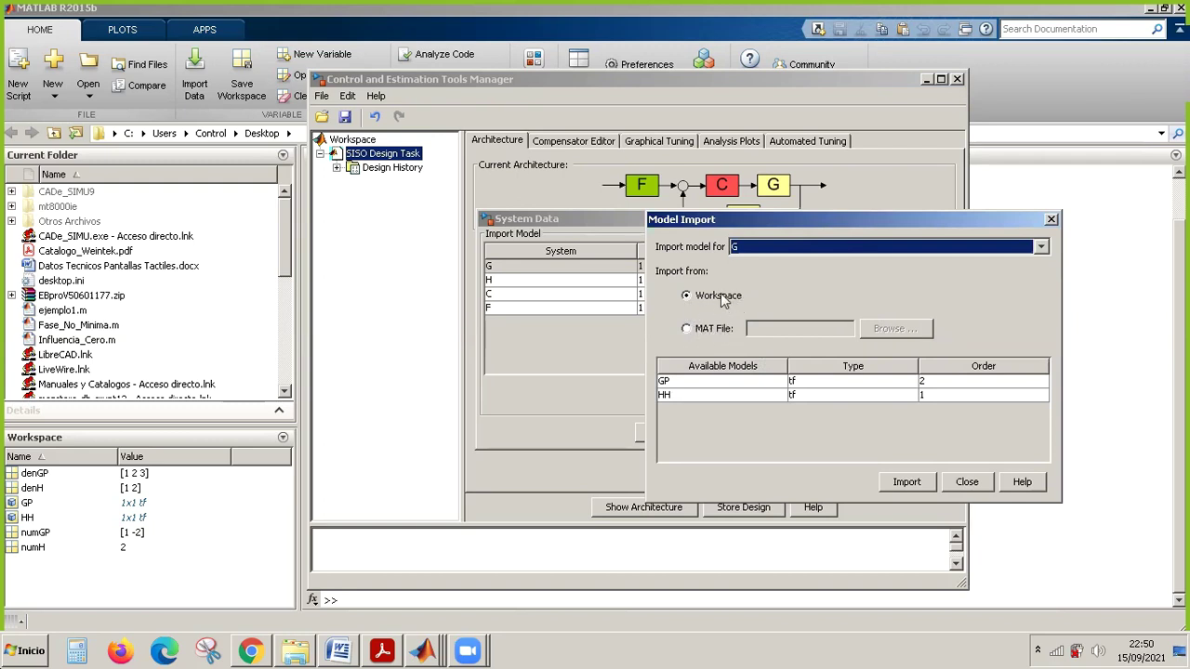
click(687, 331)
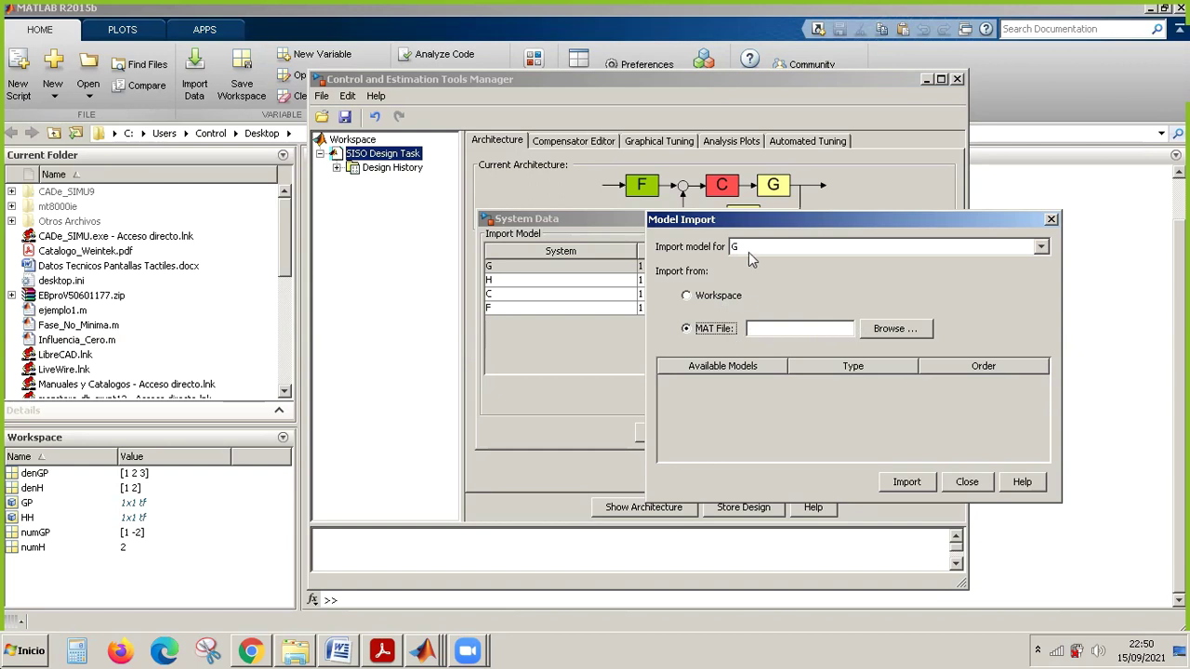
click(686, 297)
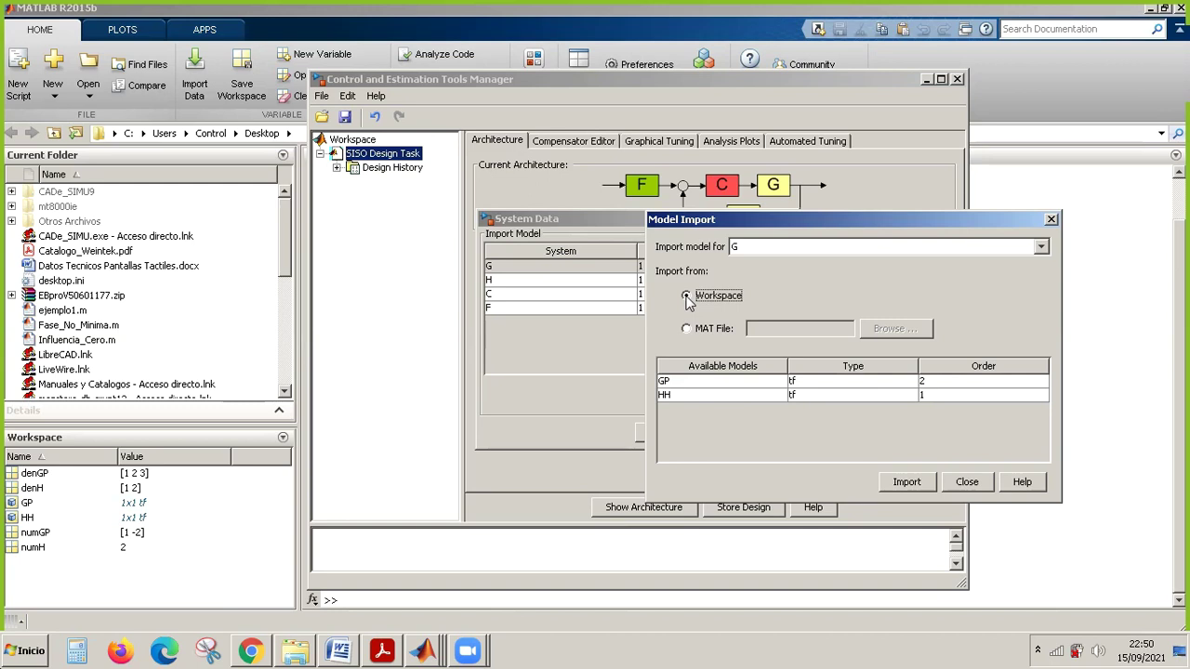
click(706, 383)
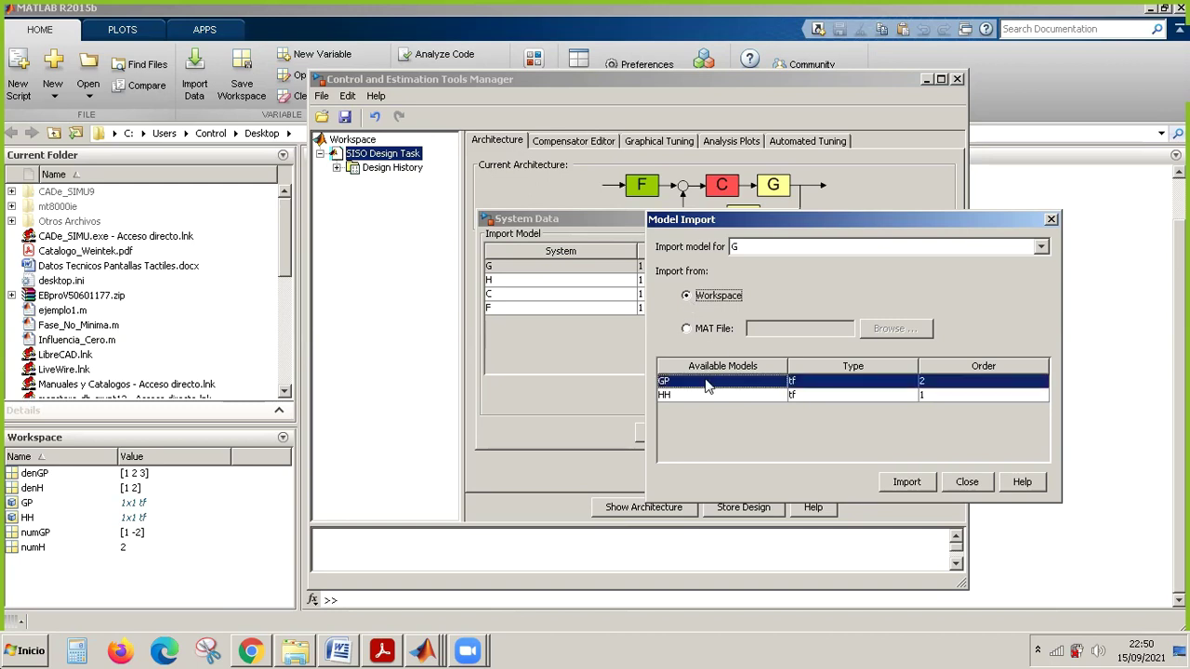
click(818, 388)
click(907, 483)
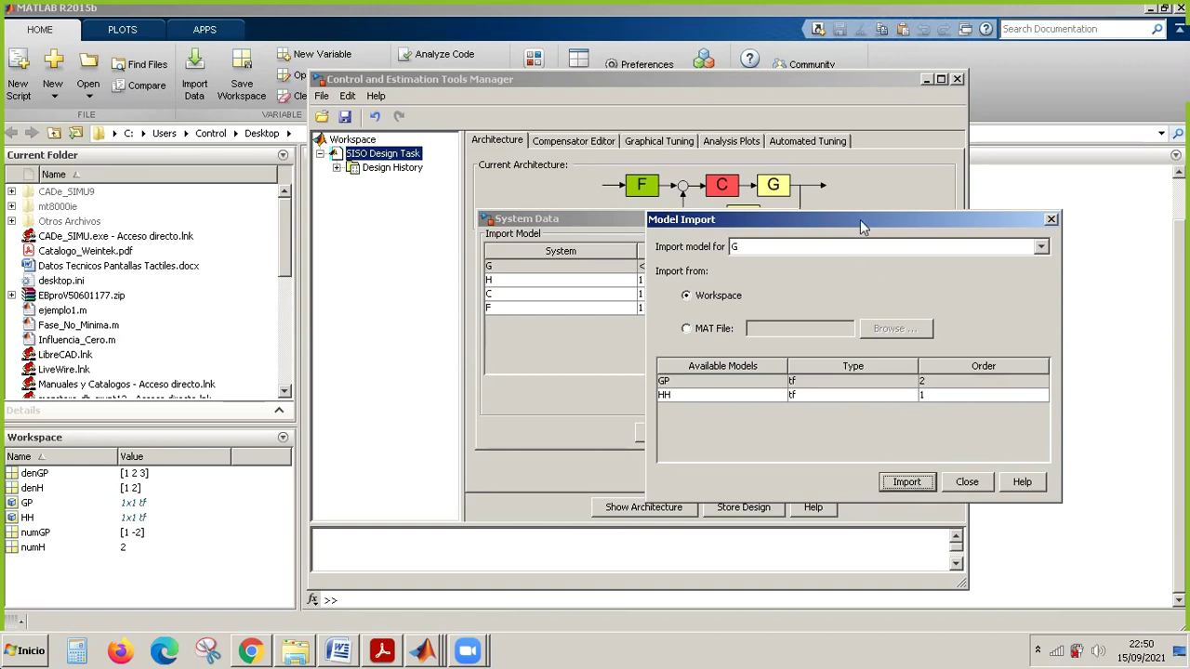
drag(860, 219, 821, 317)
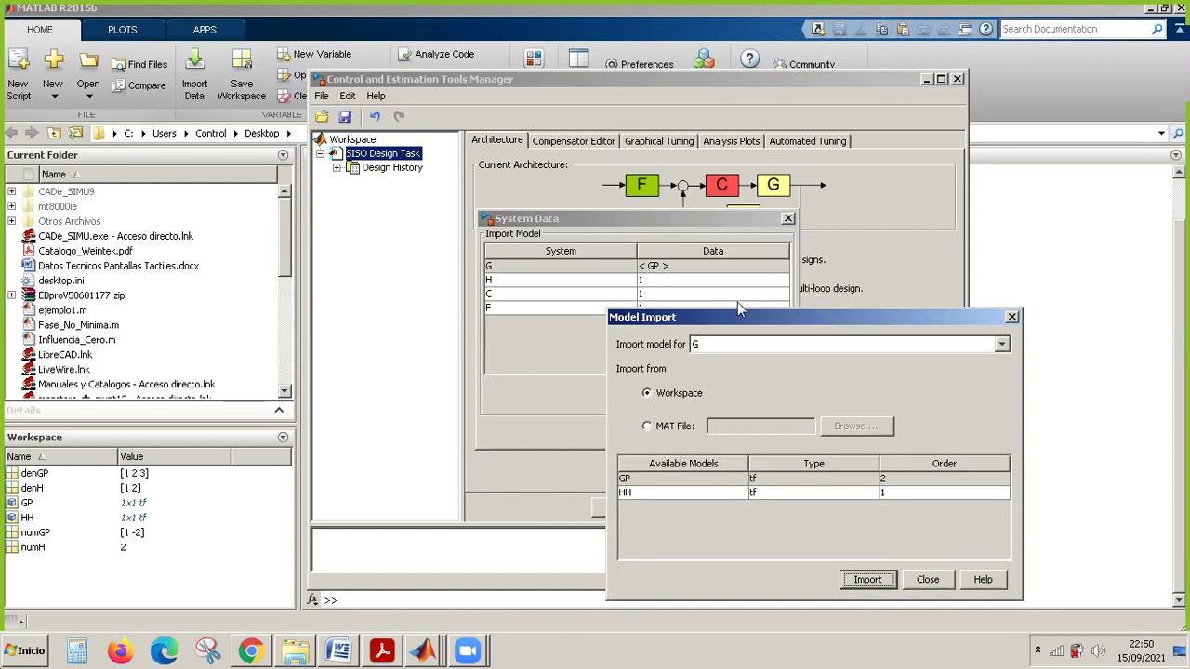
click(928, 580)
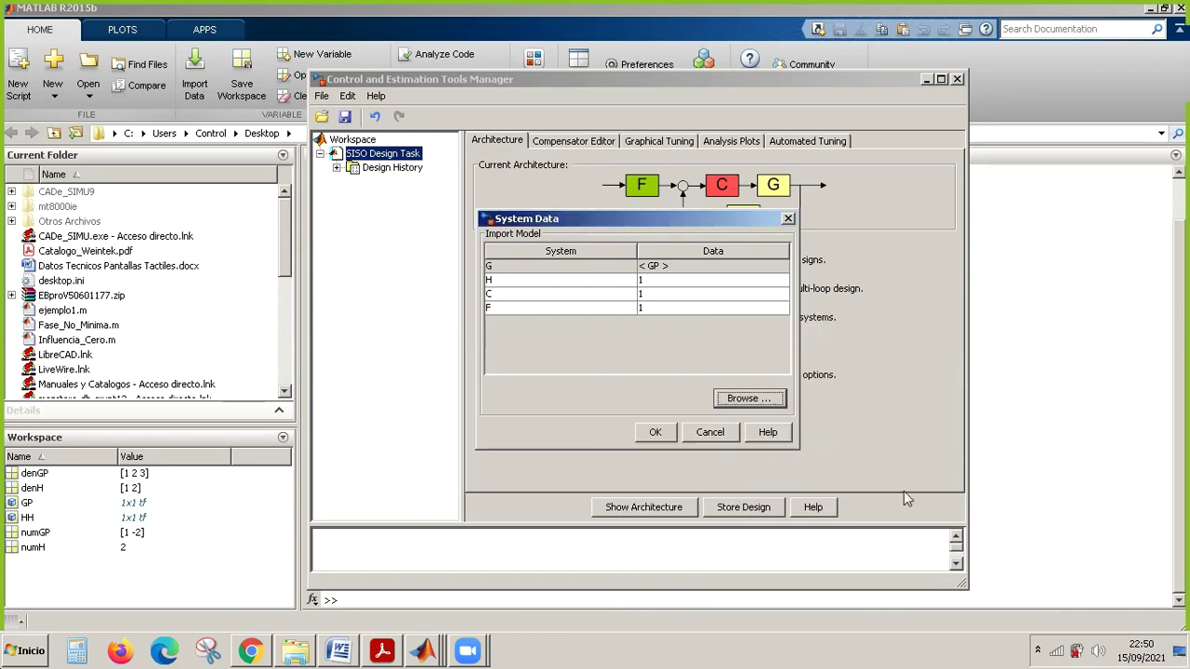
Import the workspace model HH as the data for system H and apply the system data to the design.
click(552, 290)
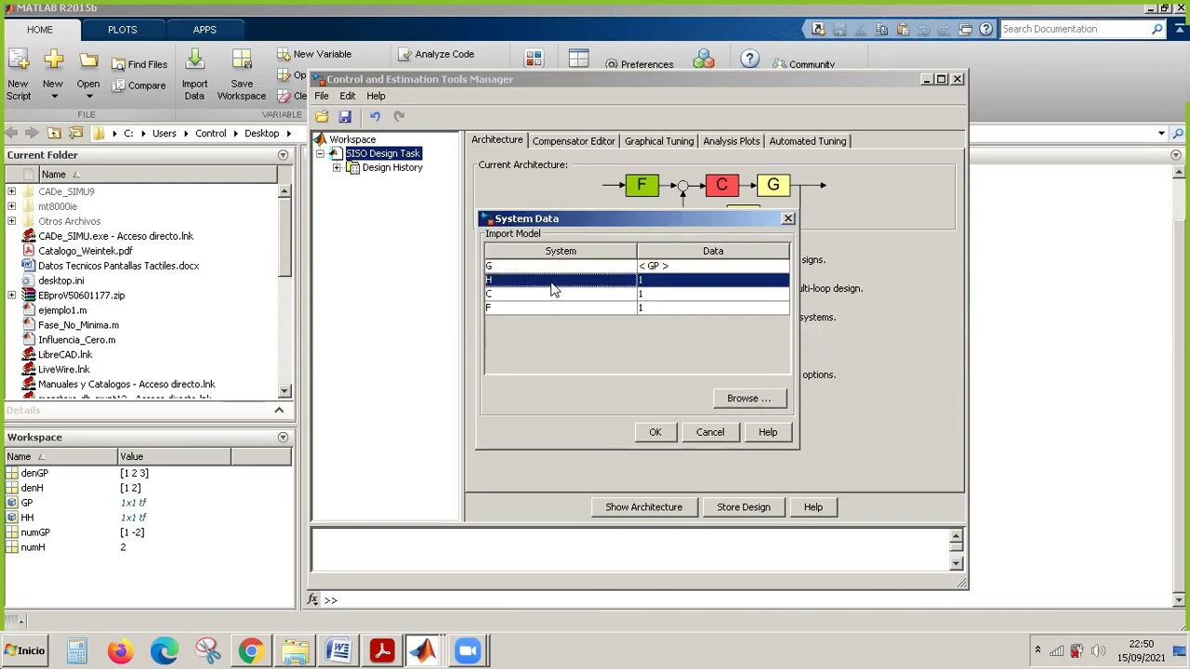
click(743, 400)
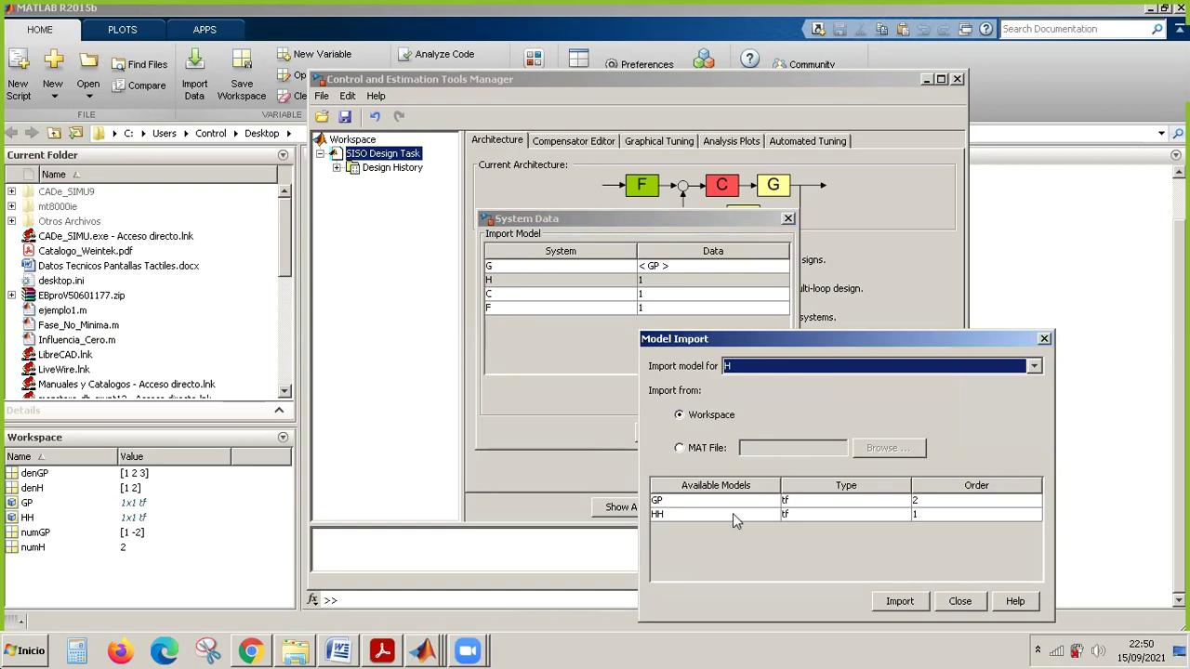
click(733, 513)
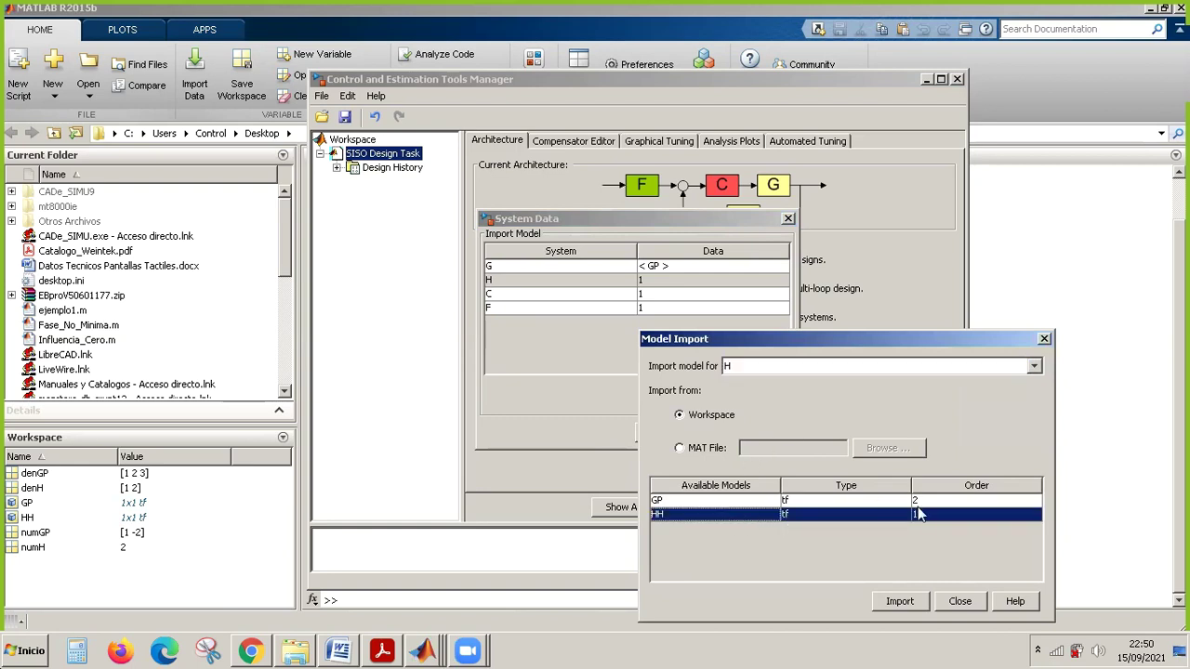
click(902, 603)
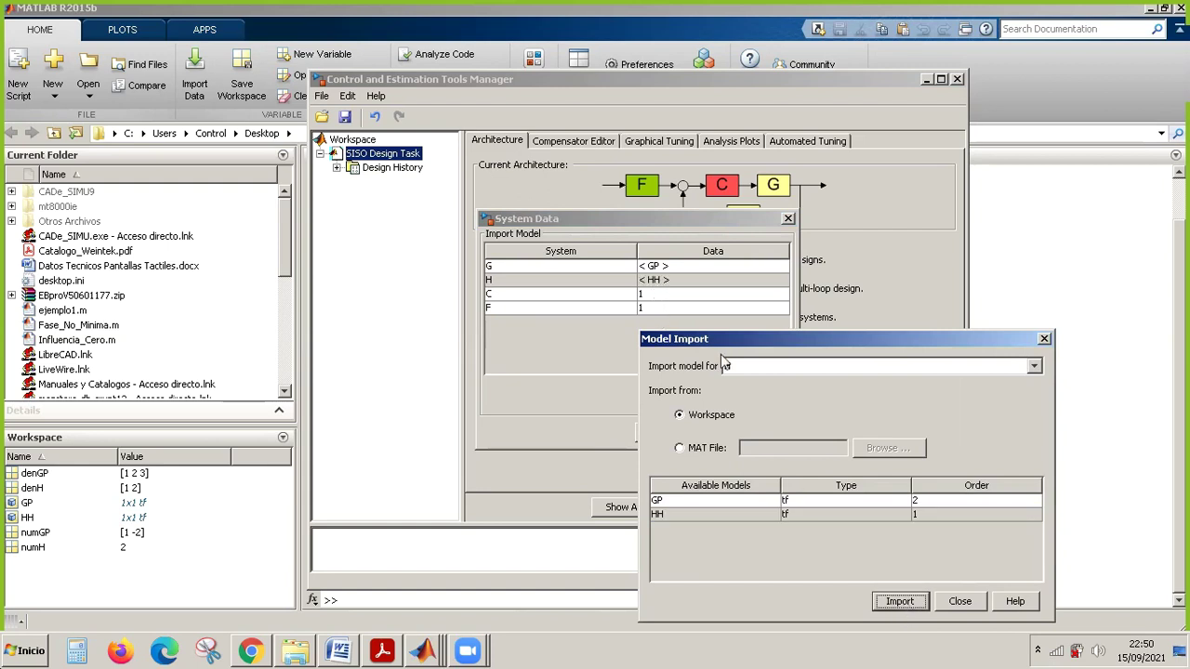
click(961, 603)
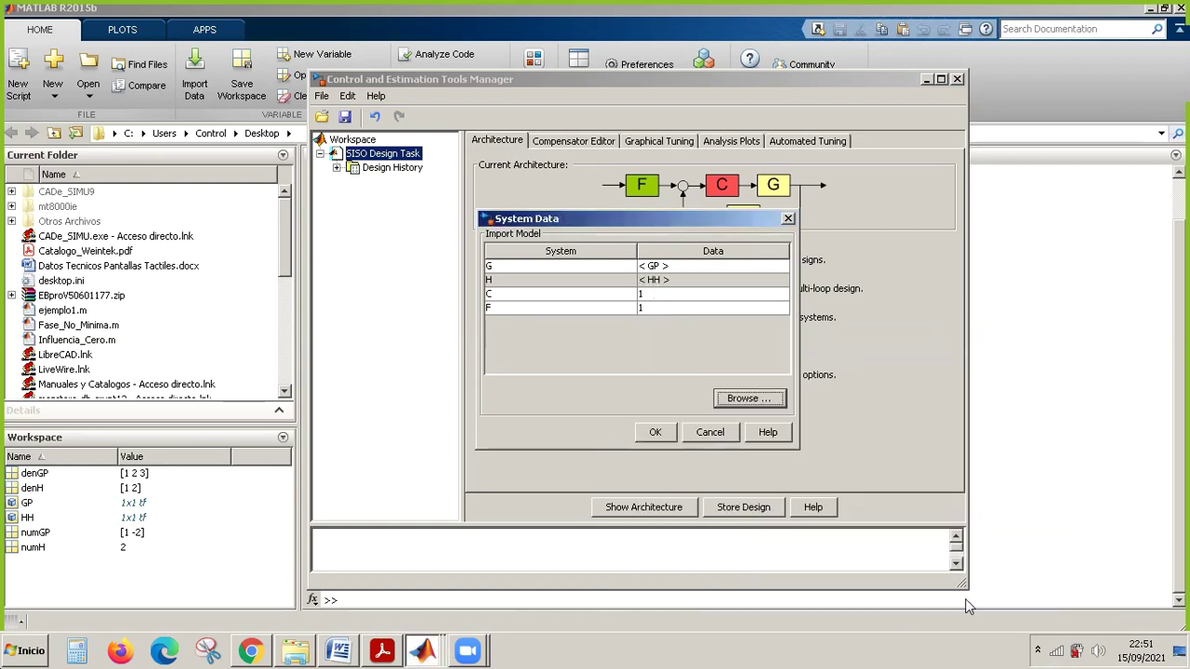
click(658, 435)
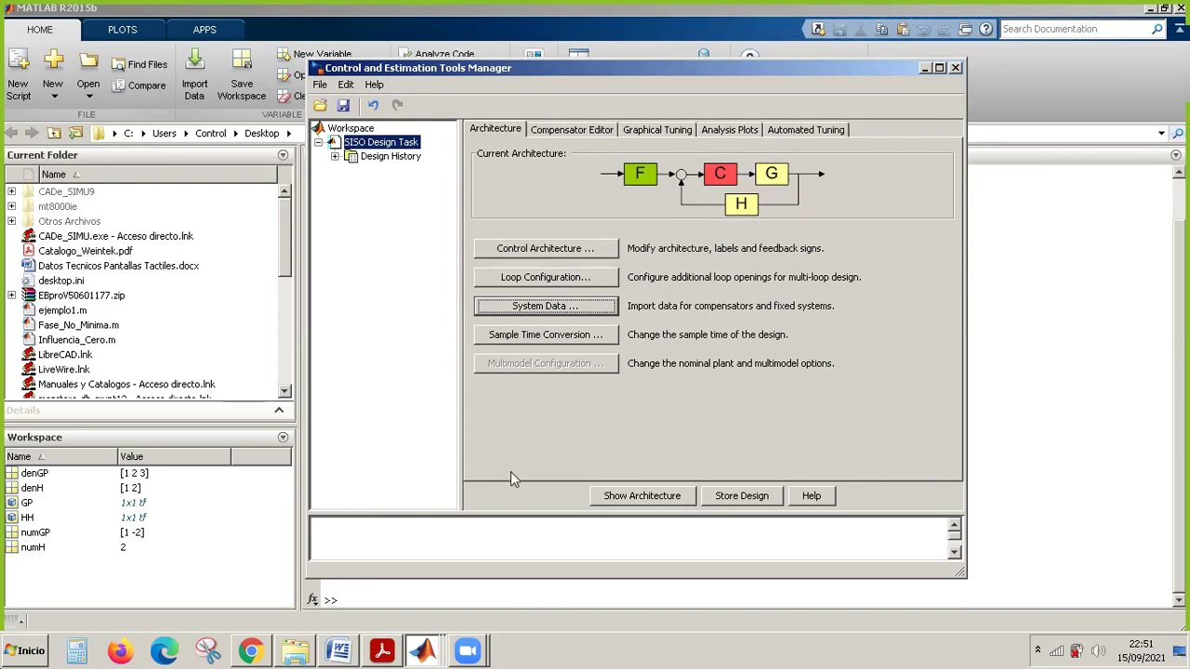
Check the root locus in the SISO Design window, then minimize that window.
click(426, 650)
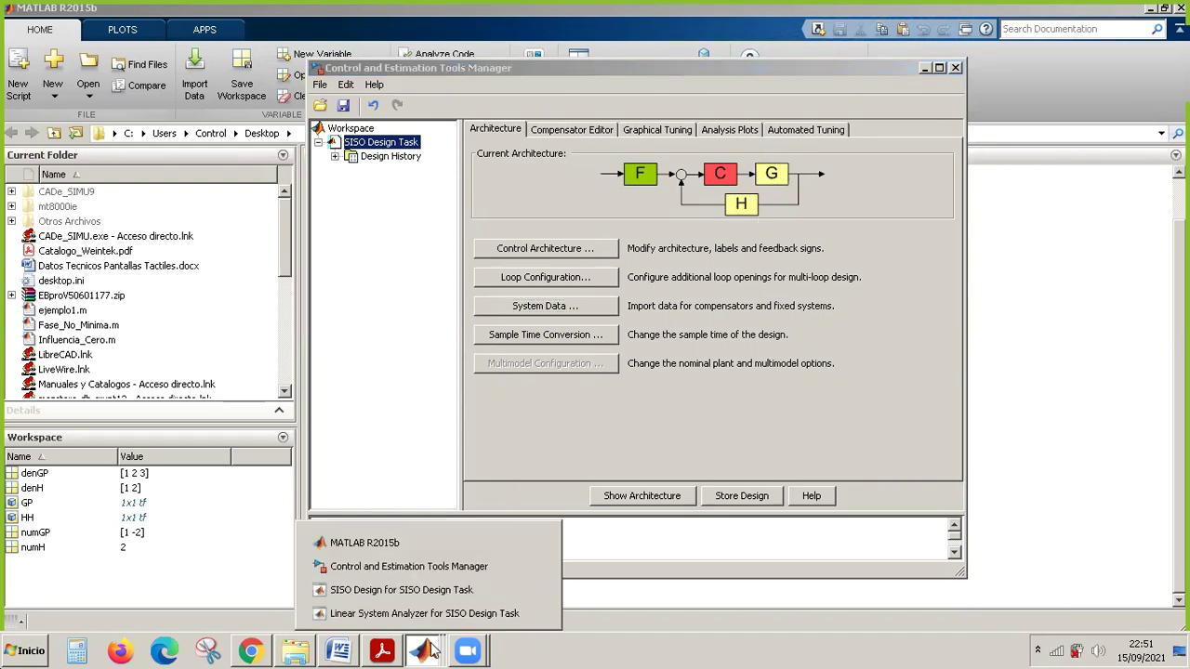
click(432, 591)
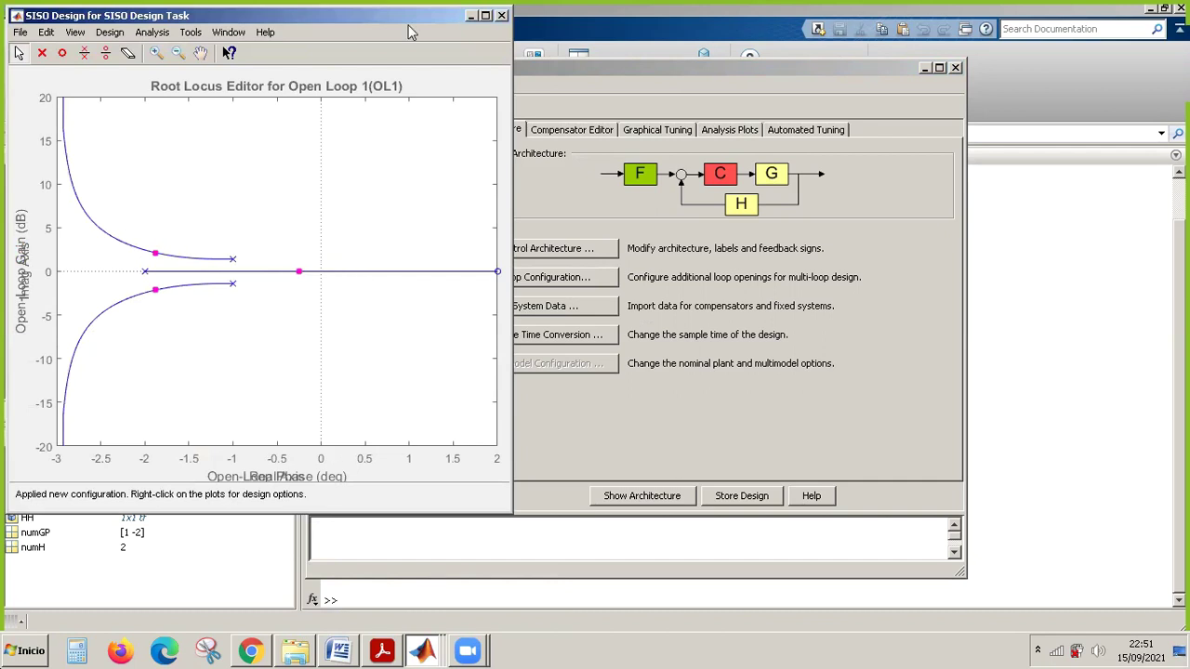
click(472, 17)
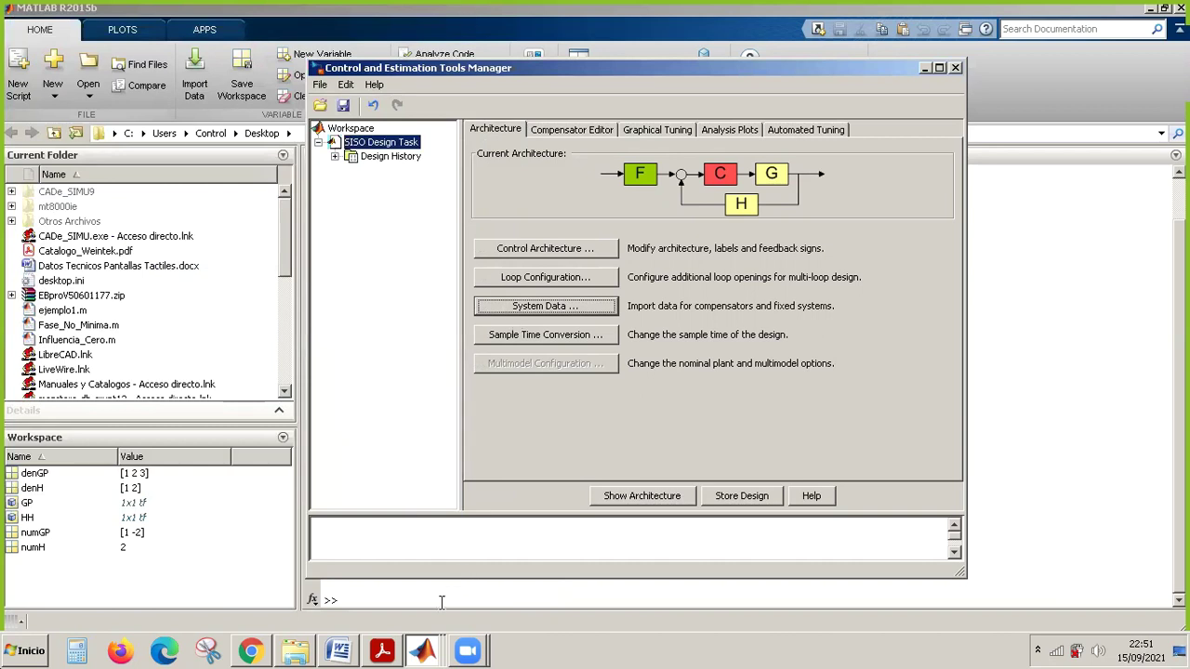
Bring up the Linear System Analyzer for the SISO design task and reposition its window to view the response plots.
click(430, 656)
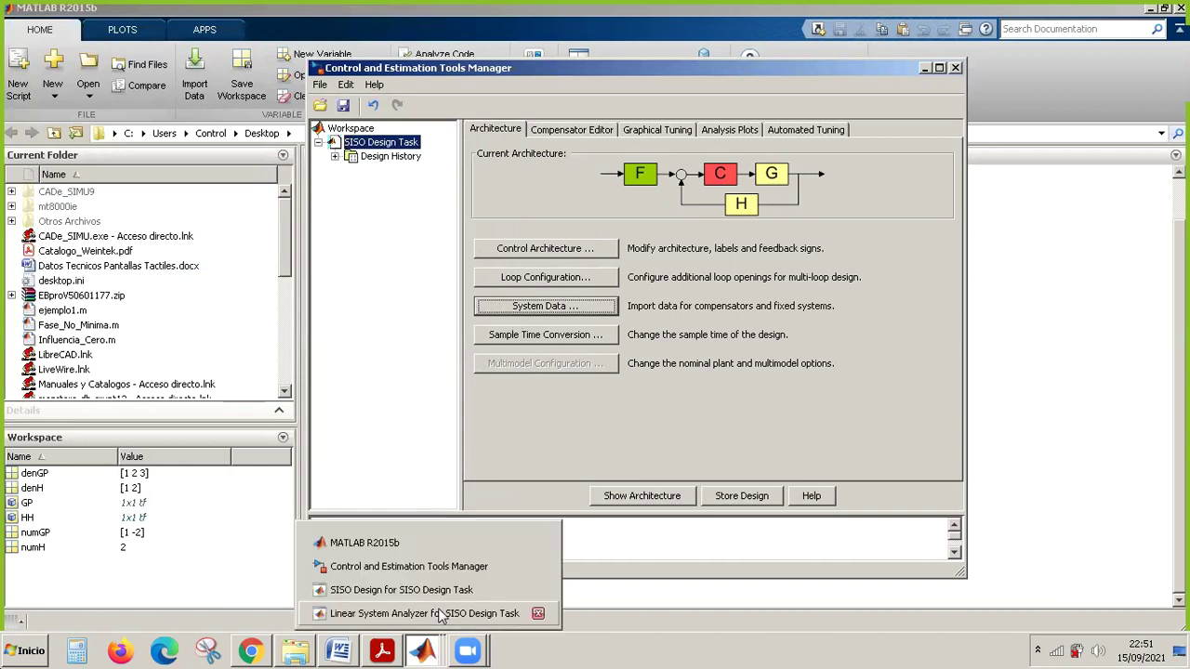
click(440, 616)
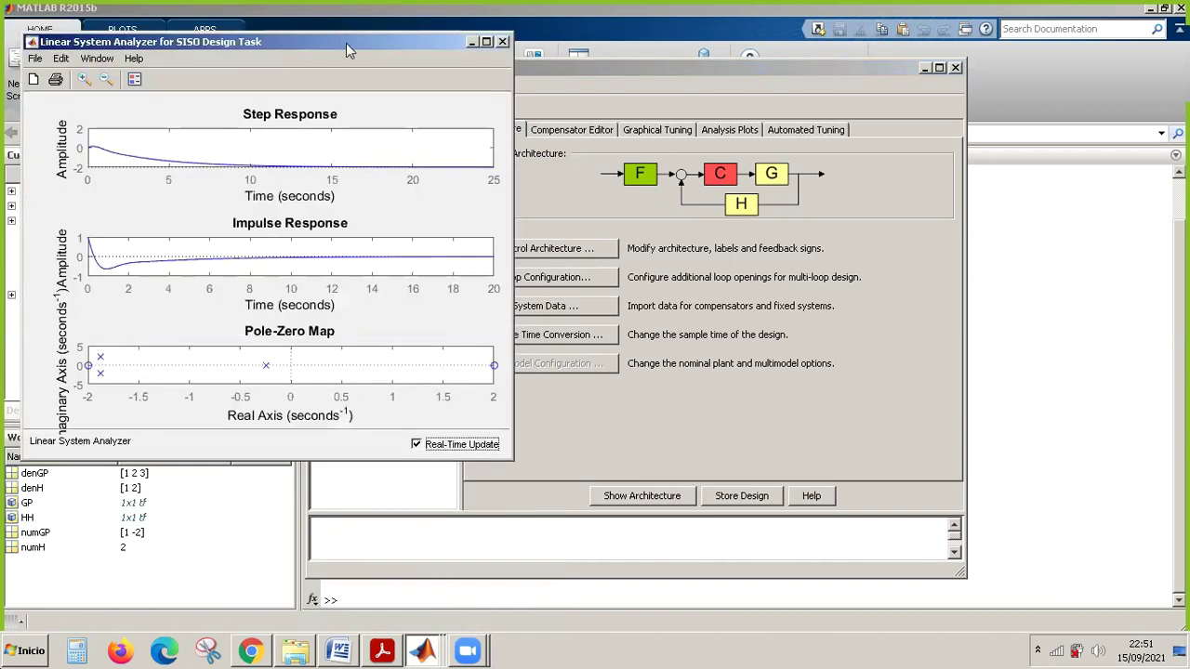
drag(346, 42, 398, 24)
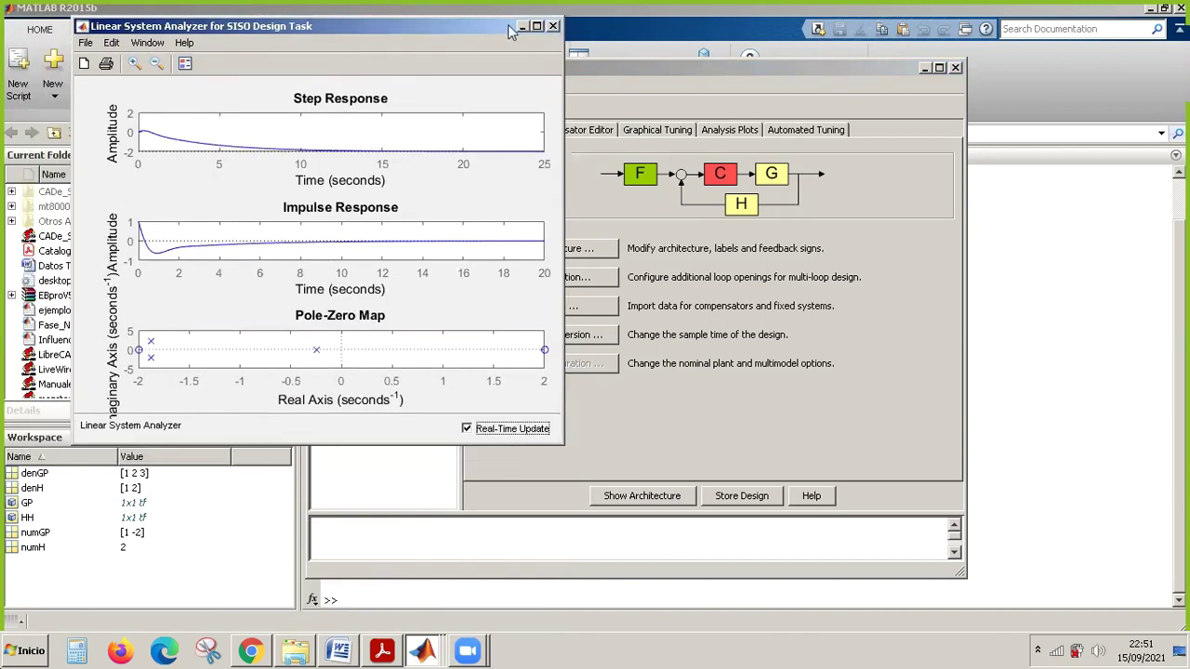
Enlarge the Linear System Analyzer and examine the closed-loop poles and zeros in the Pole-Zero Map.
click(537, 23)
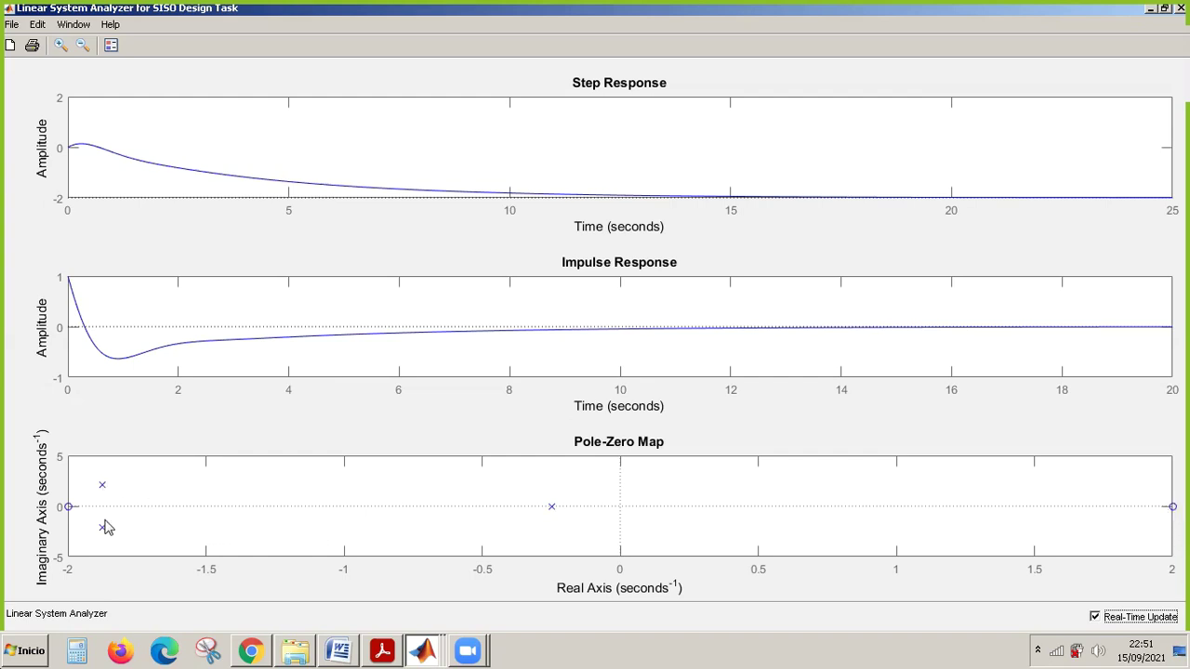
mouse_move(102, 493)
mouse_move(104, 529)
mouse_move(551, 510)
mouse_move(69, 511)
Review the transfer functions in the MATLAB command window and compensator C in the Compensator Editor.
click(422, 649)
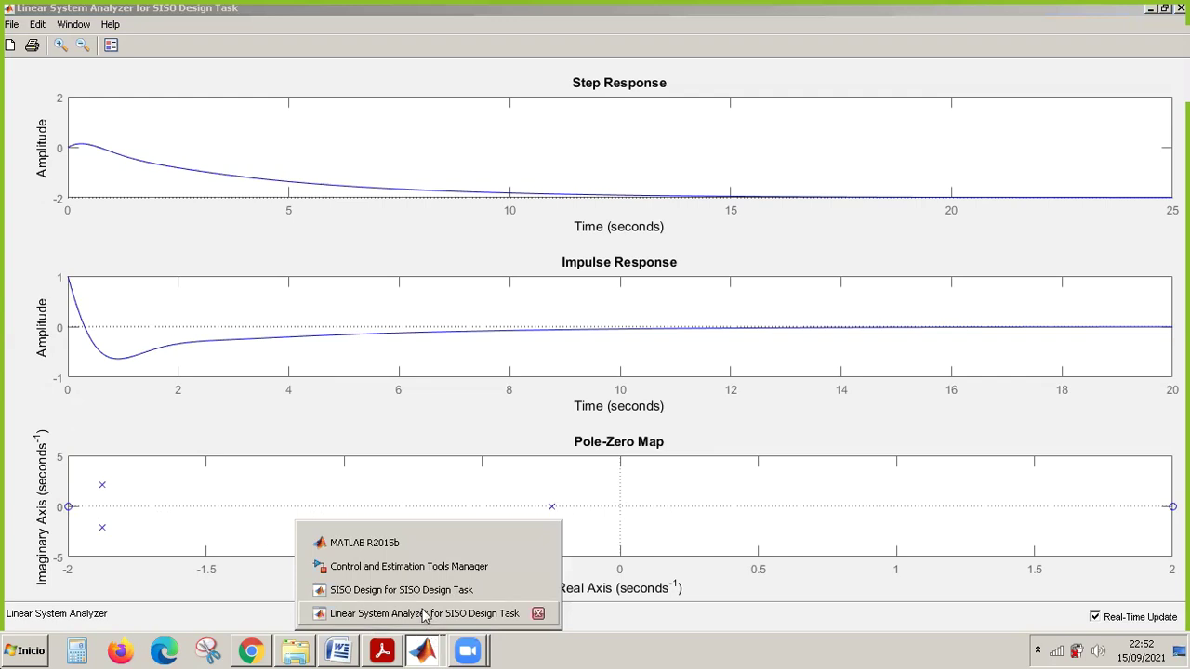
click(404, 543)
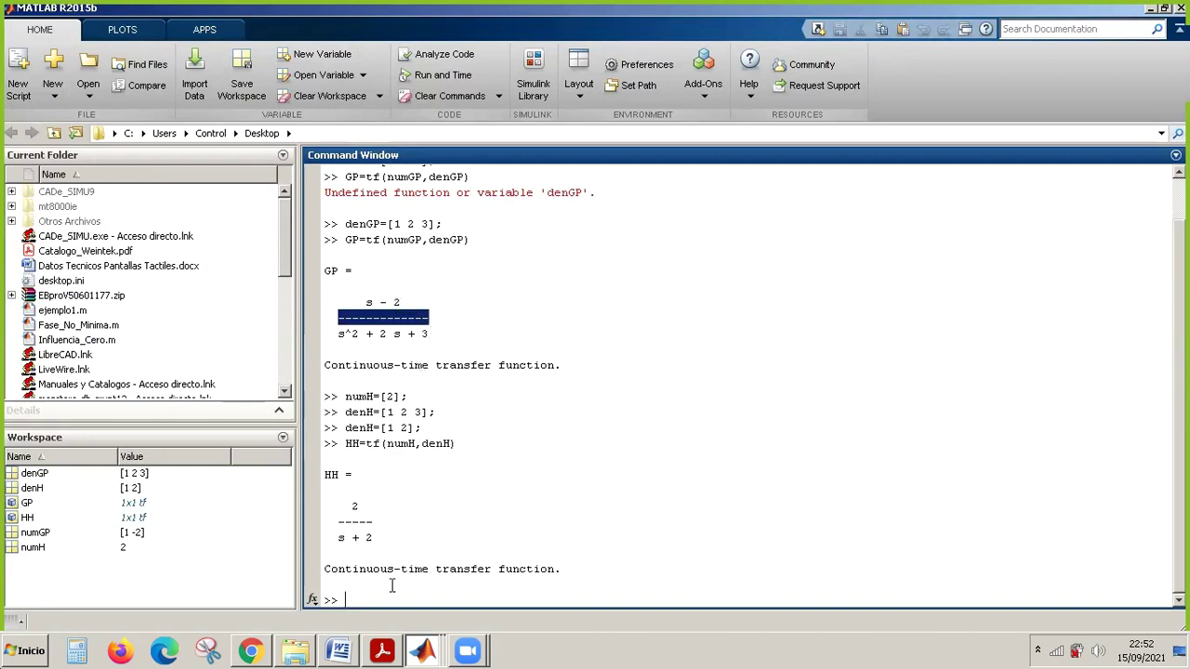
click(422, 650)
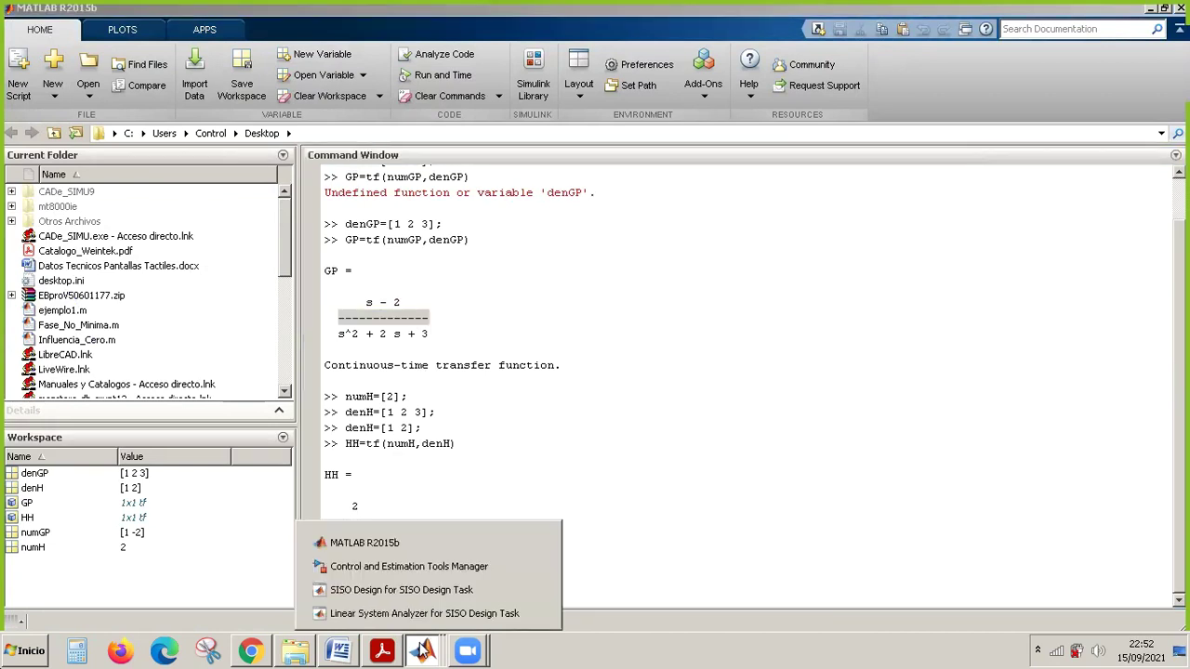
click(423, 568)
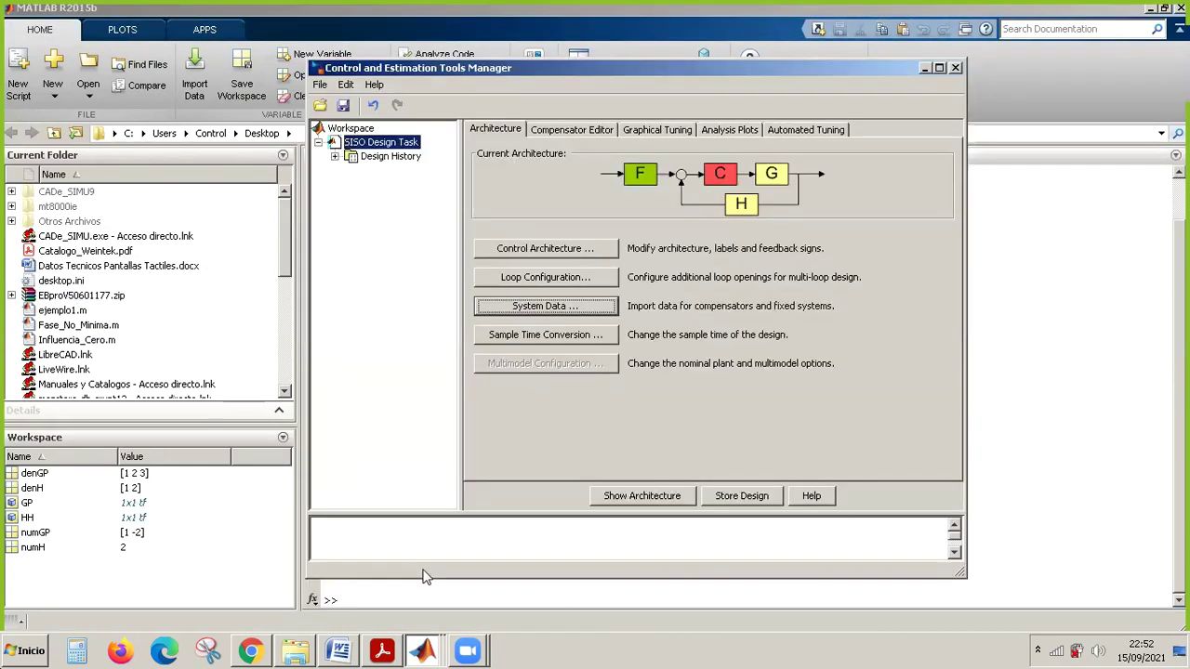
click(575, 132)
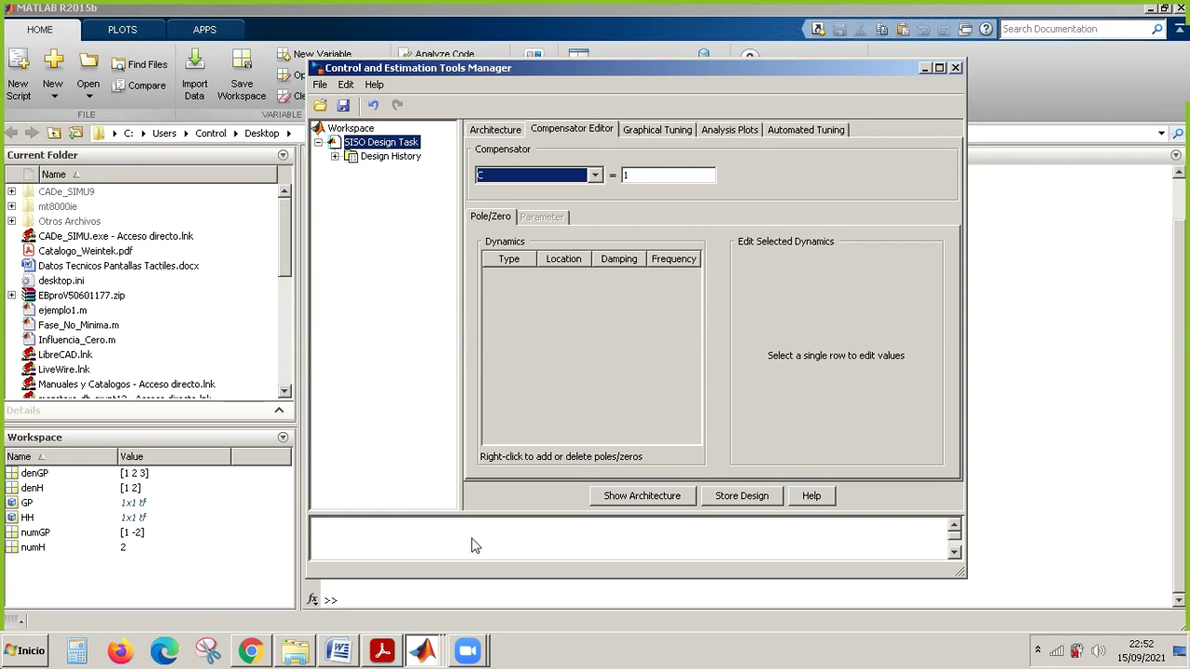
Review the response plots in the Linear System Analyzer and the root locus in the SISO Design window.
mouse_move(430, 658)
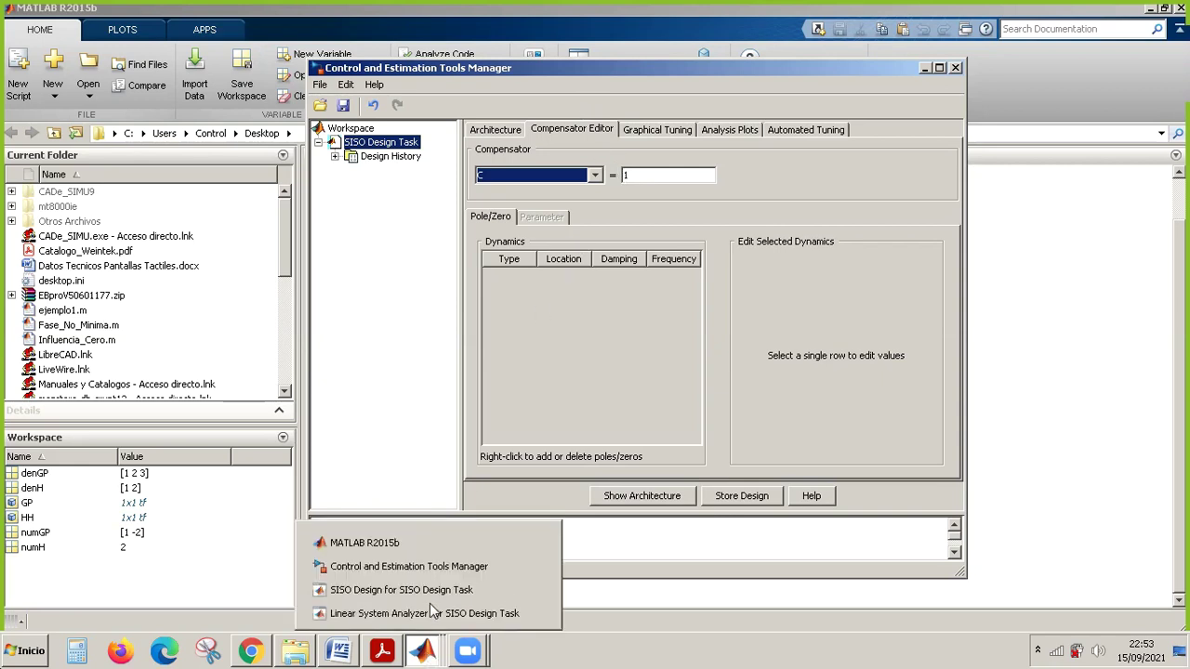
click(435, 613)
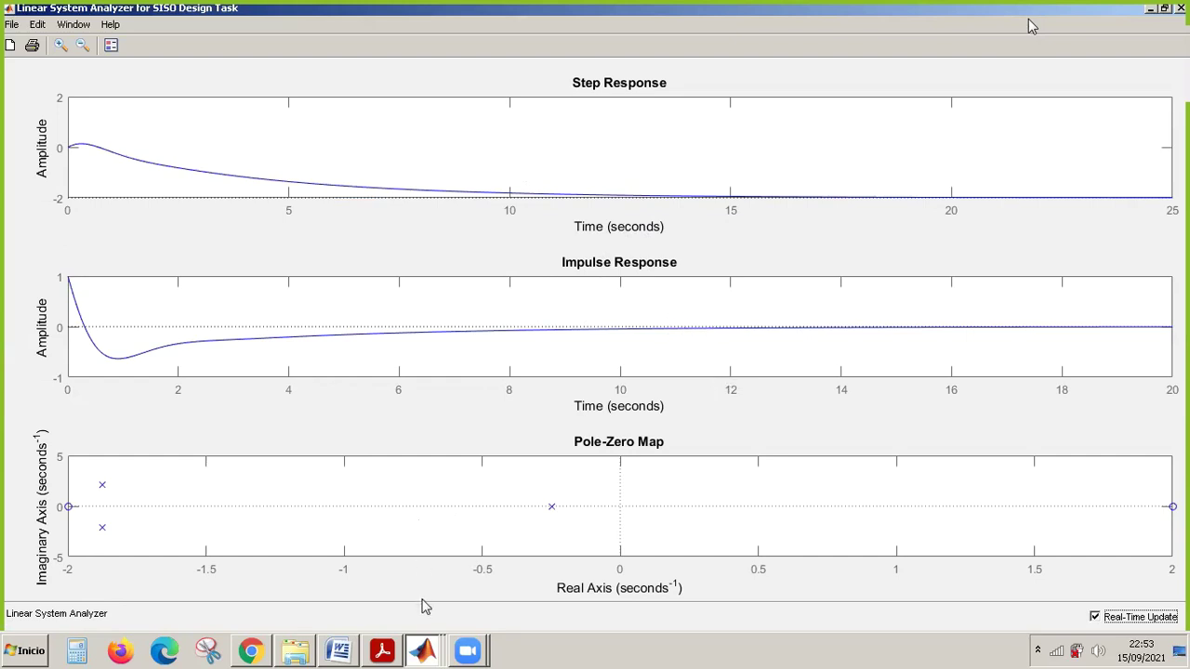
click(424, 649)
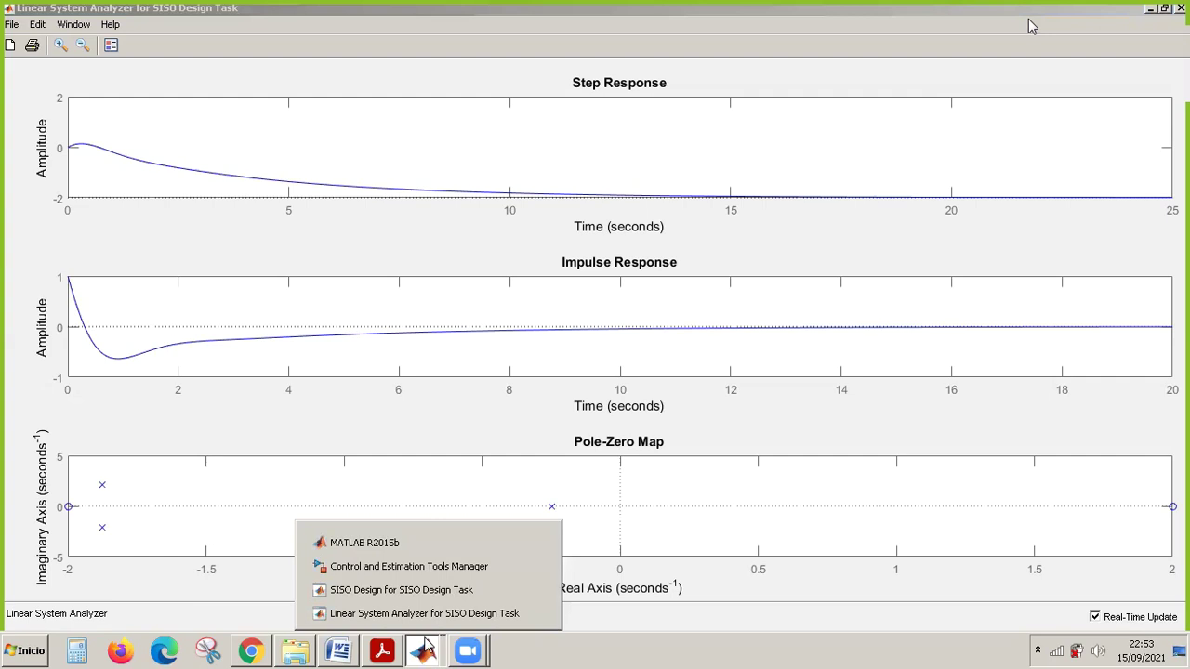
click(436, 590)
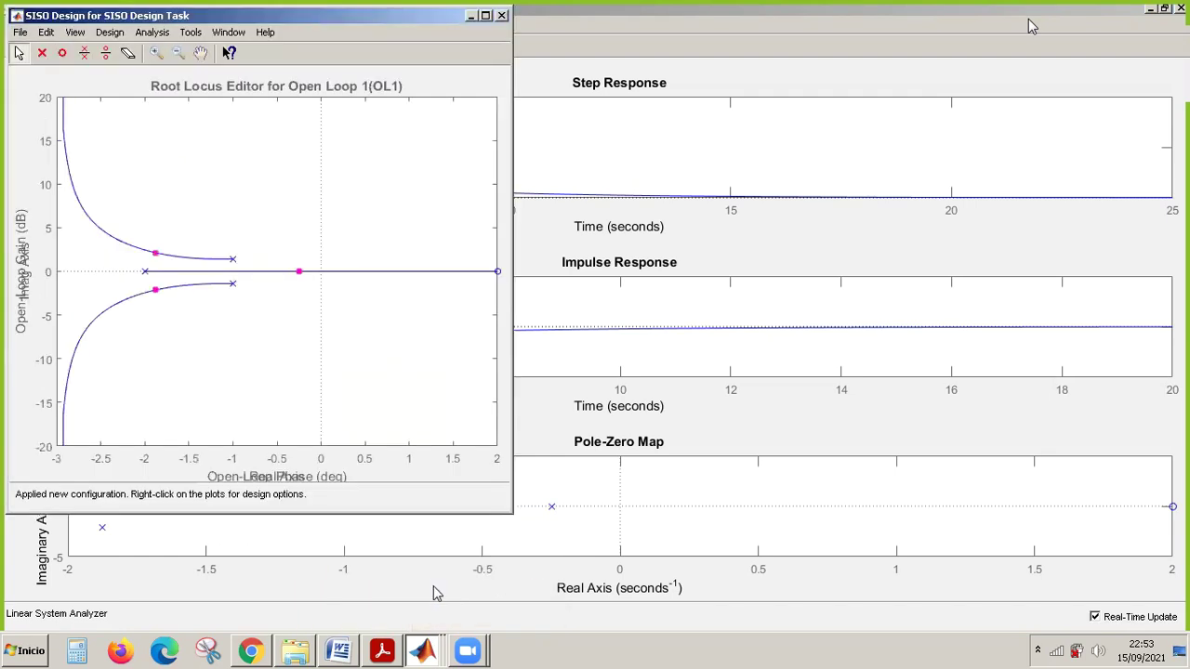
Remove the impulse response from the analysis plots by setting Plot 2 to None in the Control and Estimation Tools Manager.
click(425, 651)
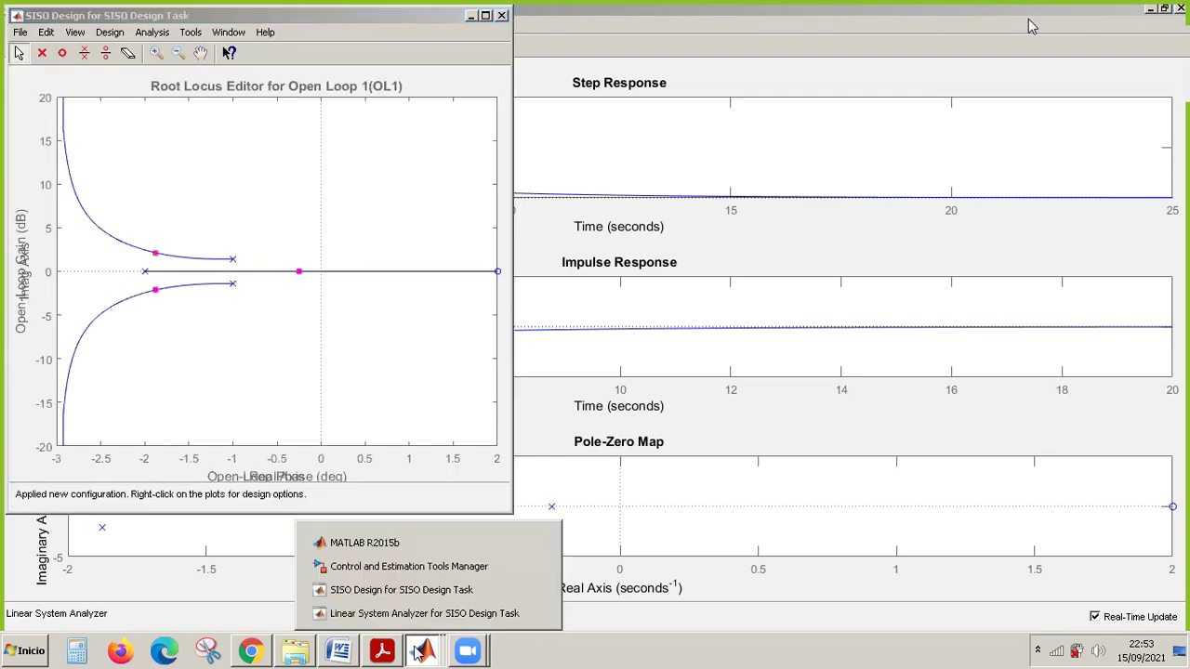
click(431, 567)
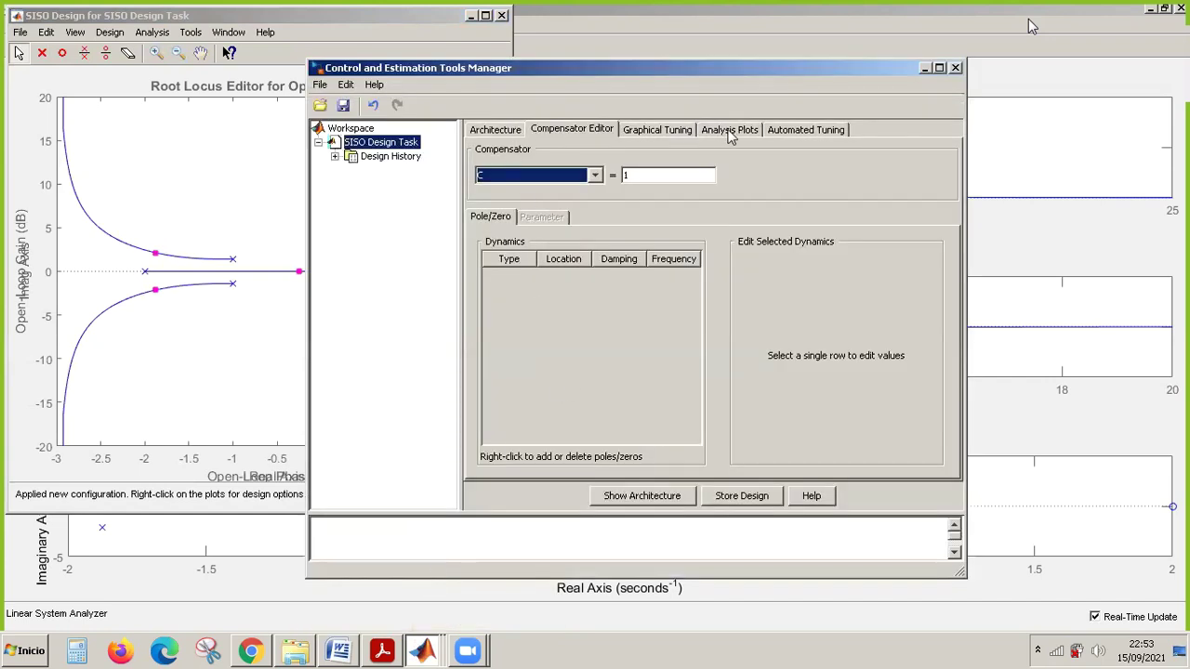
click(730, 133)
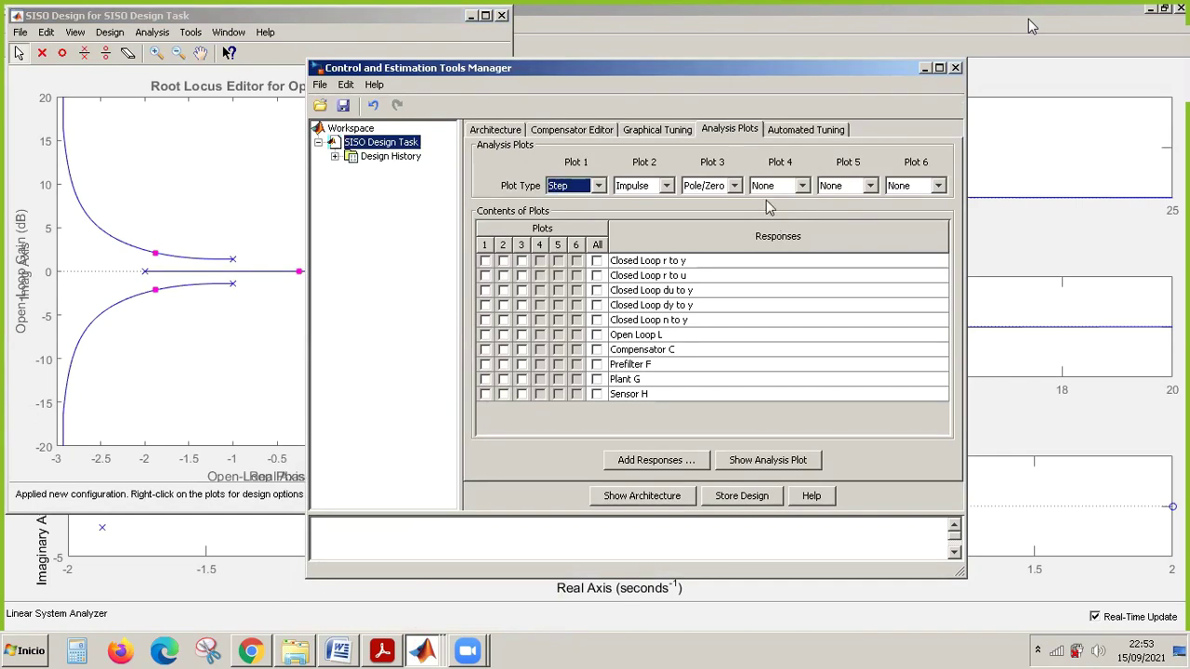
click(668, 186)
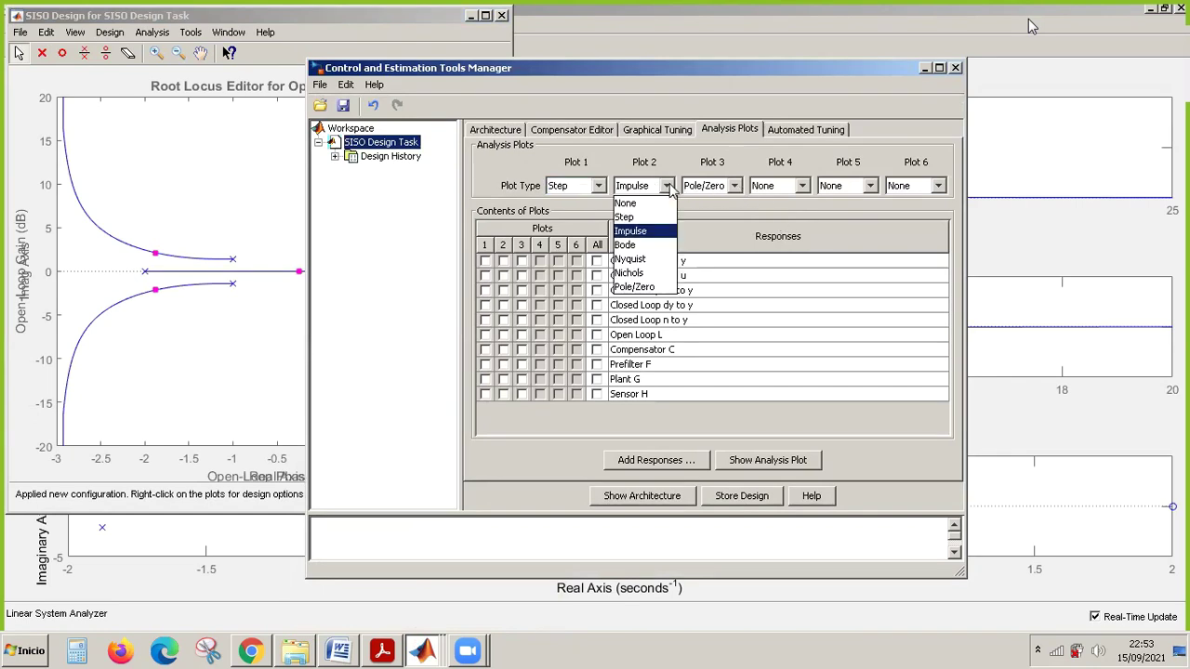
click(632, 203)
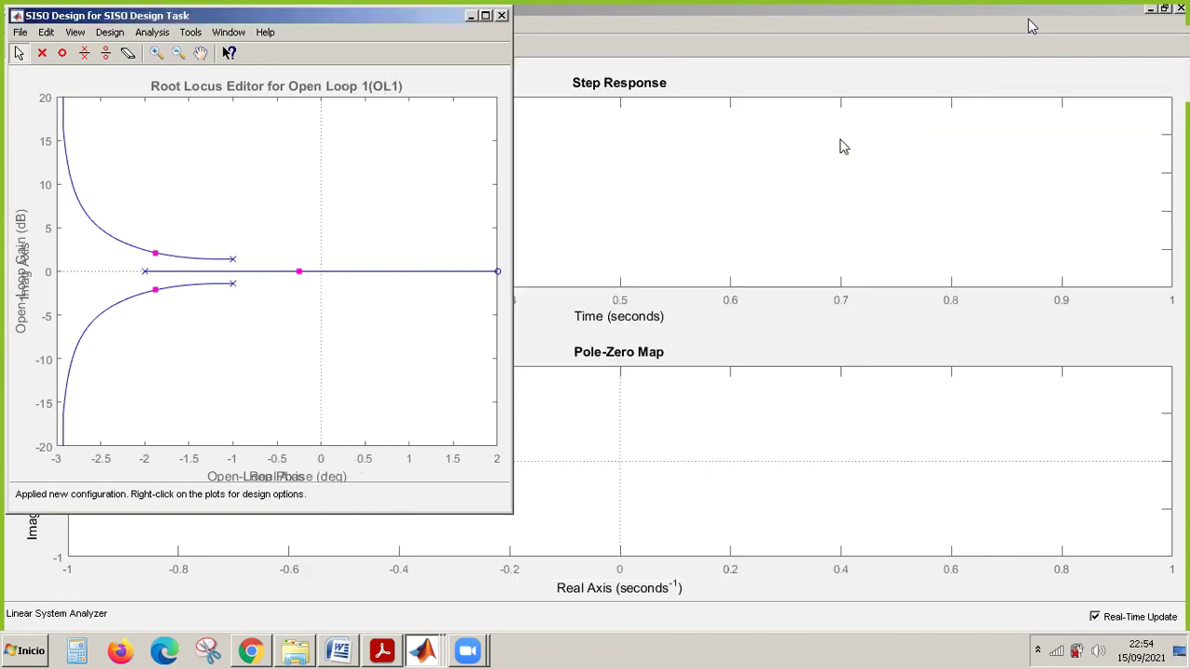
Arrange the Linear System Analyzer and the SISO Design window side by side, enlarging both to fill the screen height.
click(812, 244)
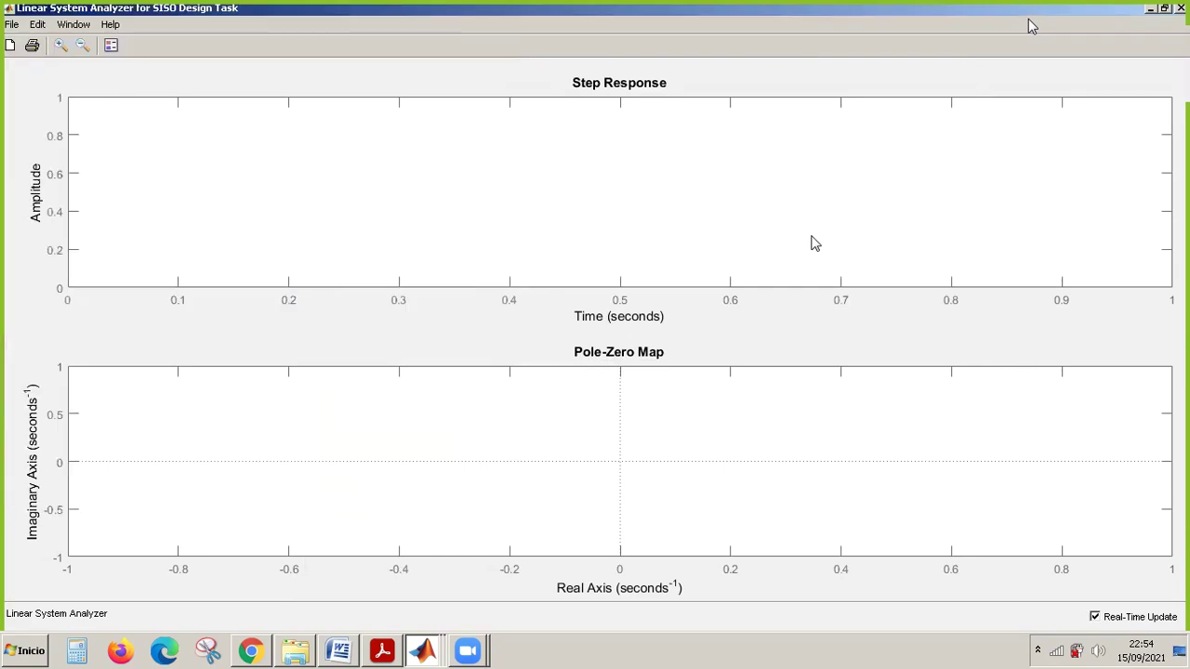
click(1165, 9)
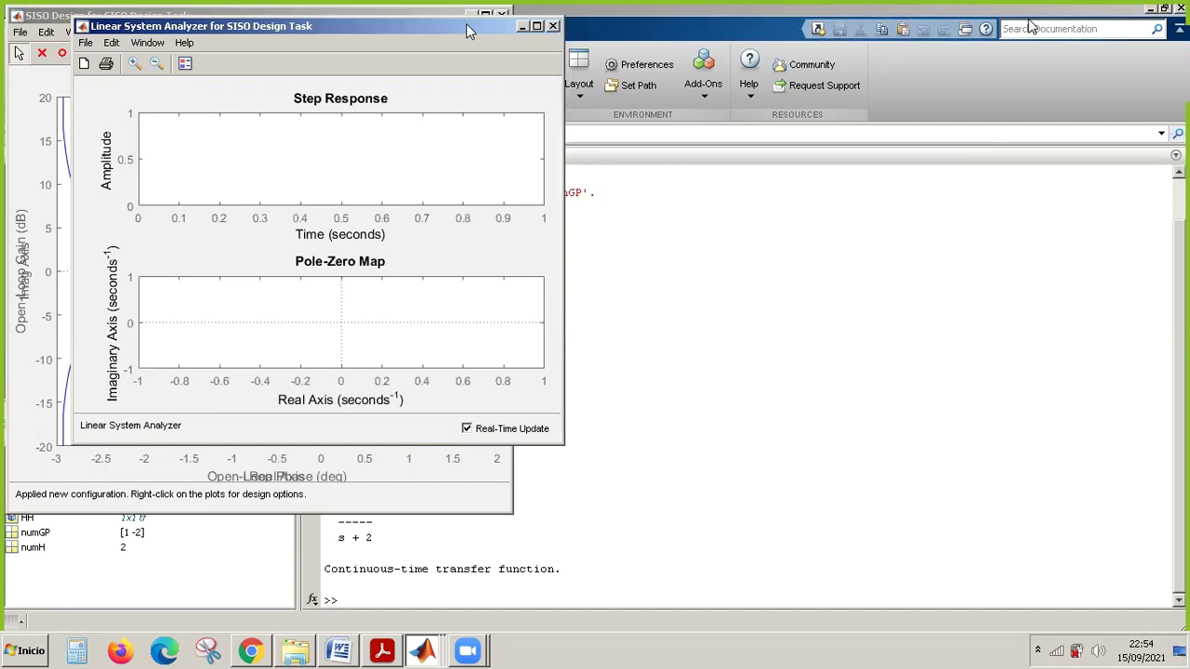
drag(469, 32, 1030, 26)
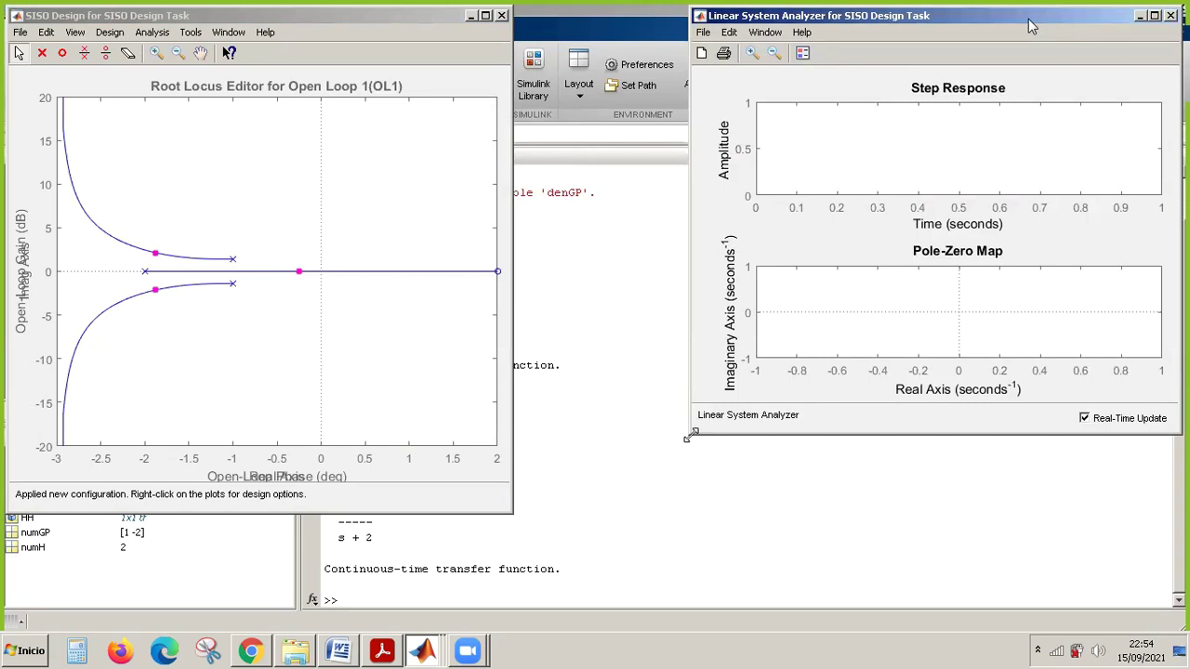
drag(691, 434, 550, 621)
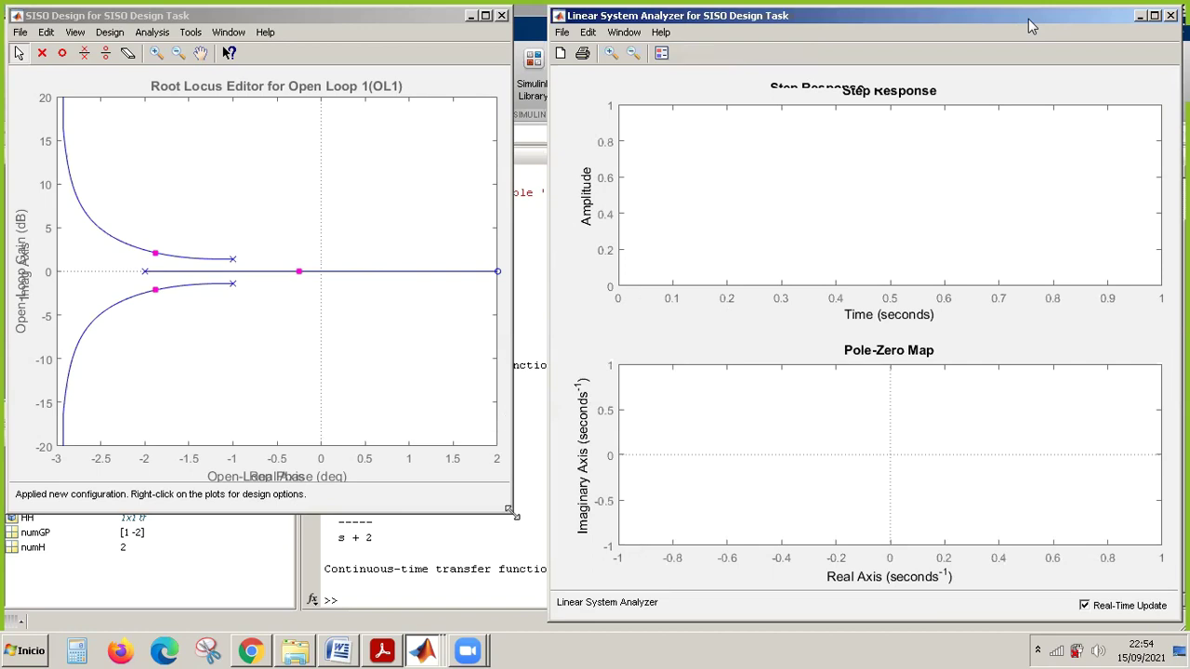
drag(509, 511, 547, 617)
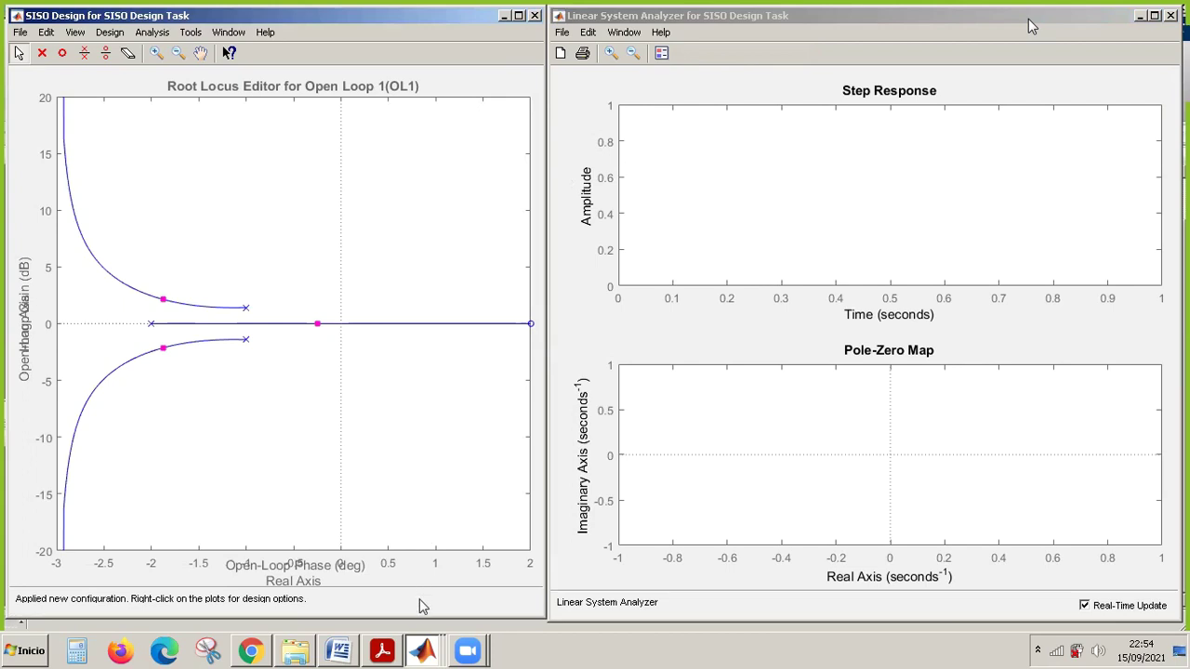
Show the Closed Loop r to y response in the Step and Pole/Zero analysis plots, and minimize the Control and Estimation Tools Manager.
mouse_move(420, 656)
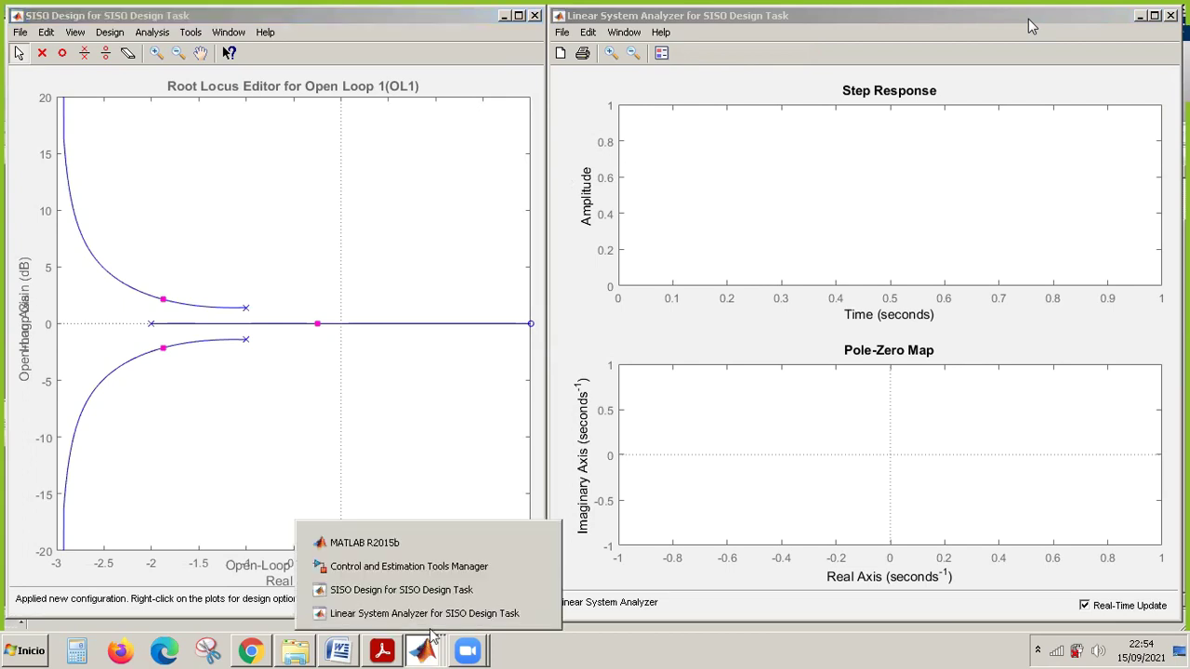
click(437, 568)
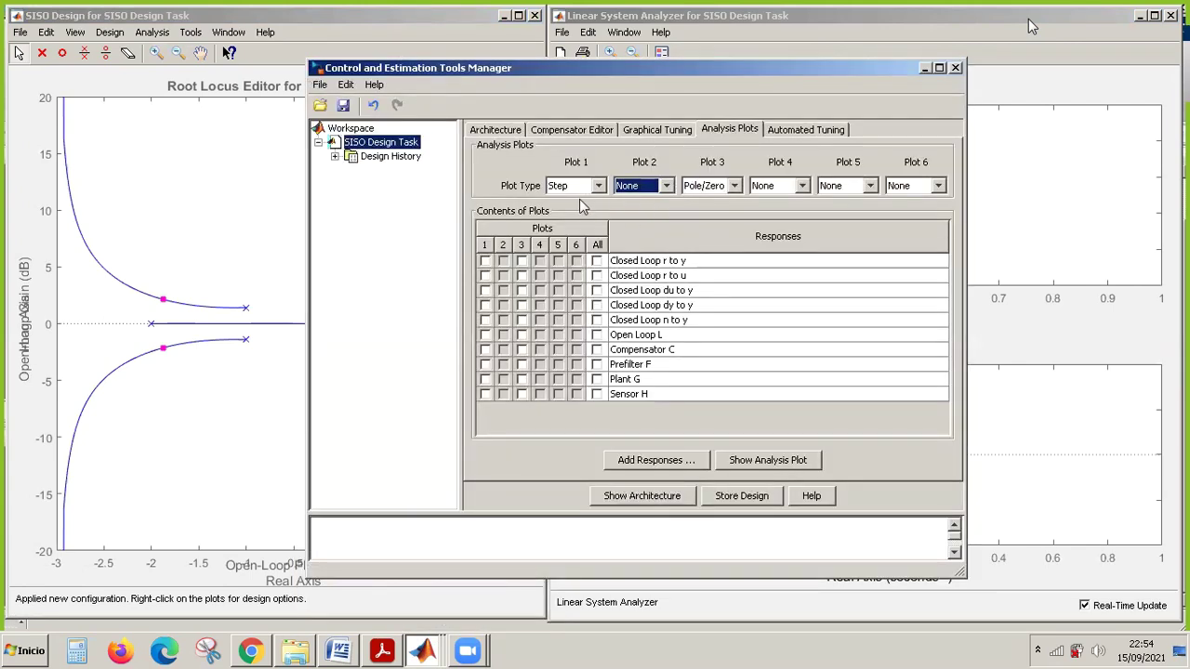
click(485, 260)
click(520, 262)
click(597, 261)
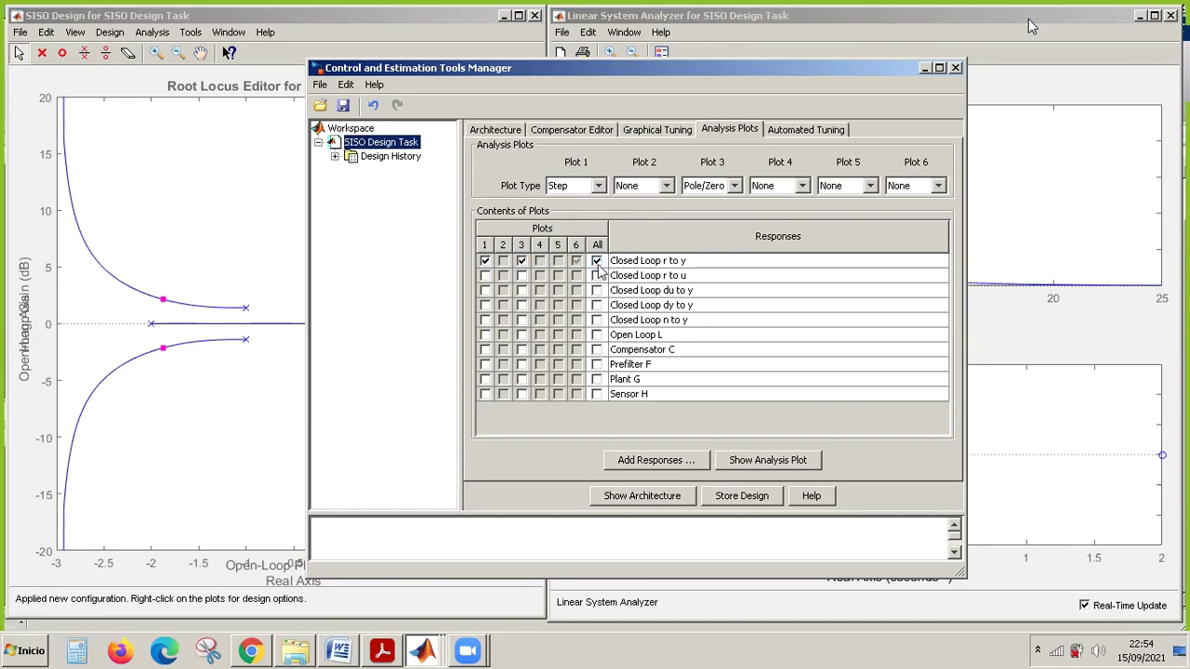
click(597, 262)
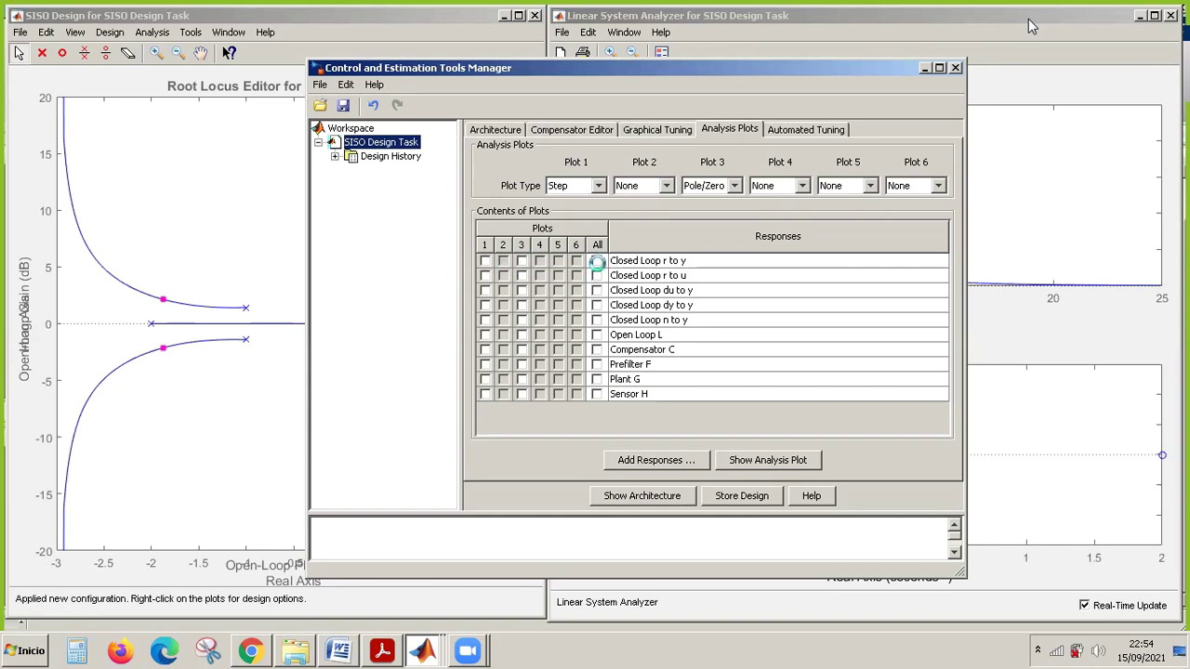
click(485, 261)
click(520, 261)
click(924, 68)
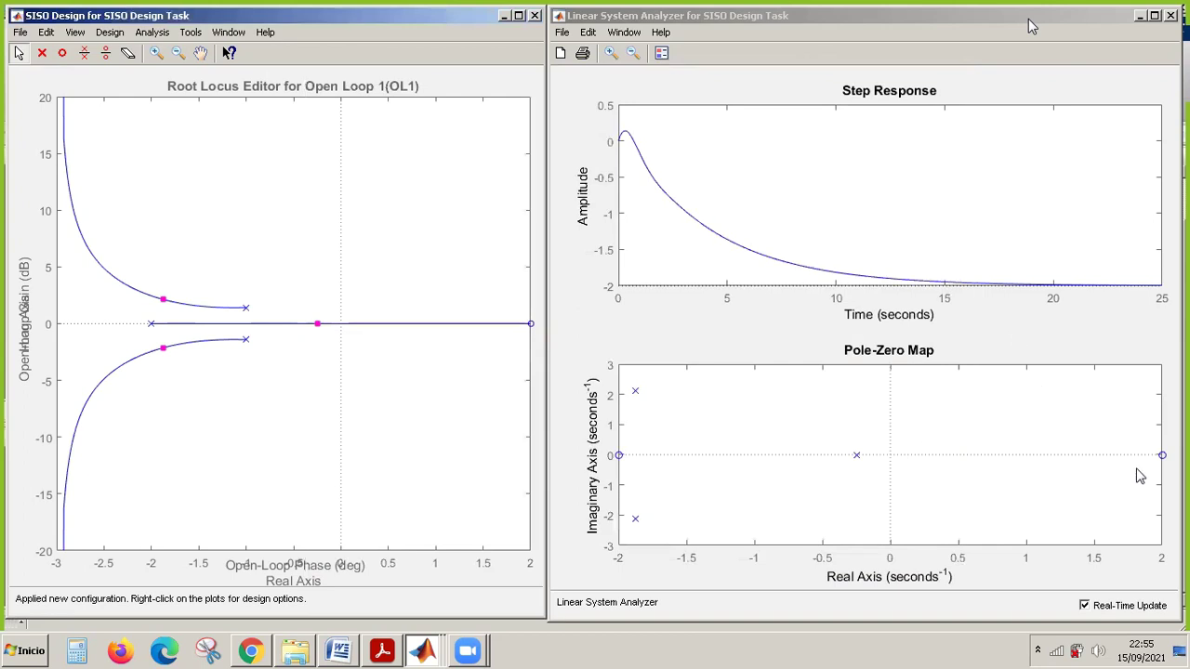
Move the upper complex closed-loop pole outward along the root locus to a real part of about -2.65.
click(624, 460)
click(163, 301)
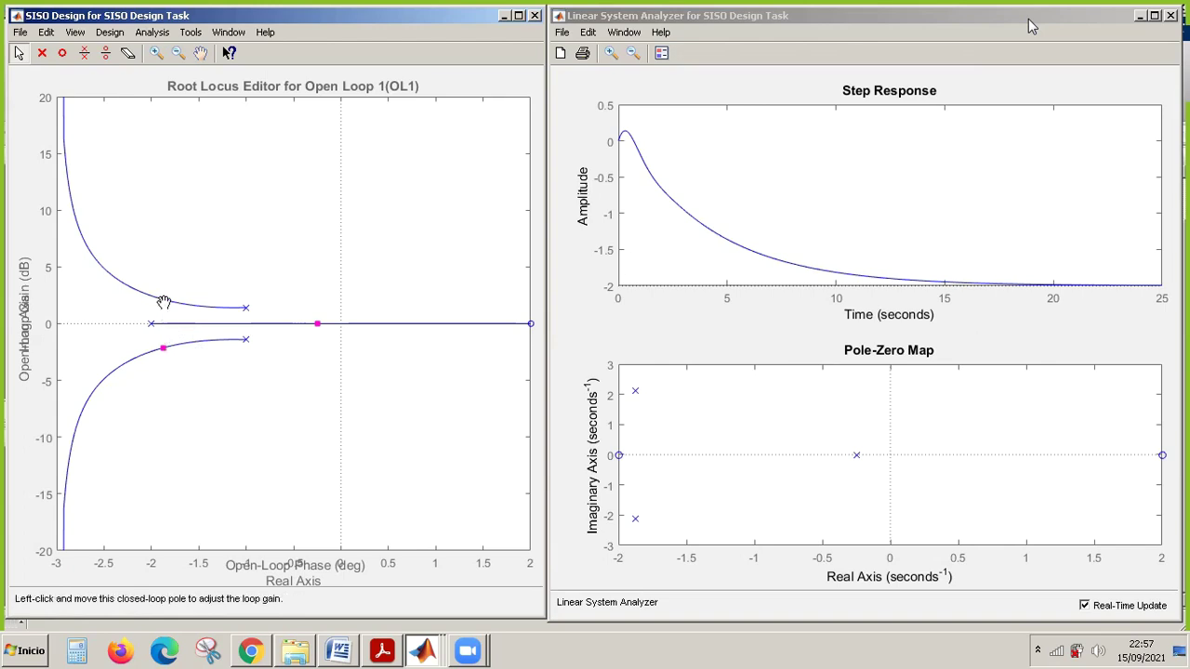
click(173, 320)
drag(161, 303, 95, 249)
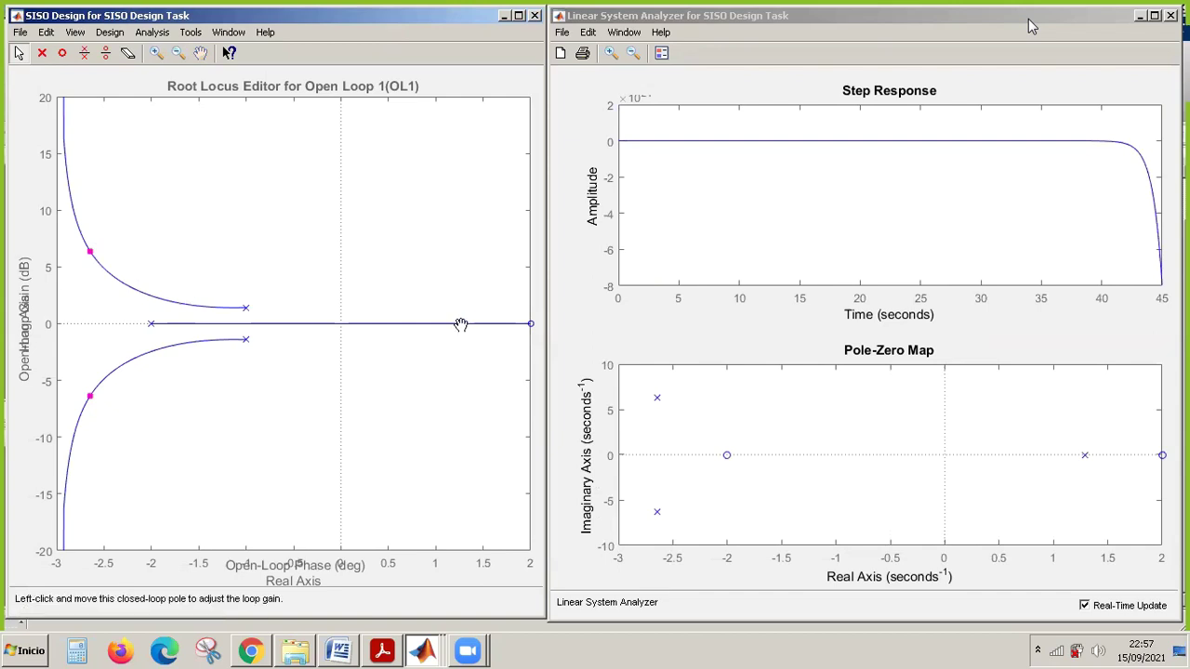
Move the real closed-loop pole into the left half-plane, first to about -0.11 and finally to -1.83.
drag(463, 327, 353, 368)
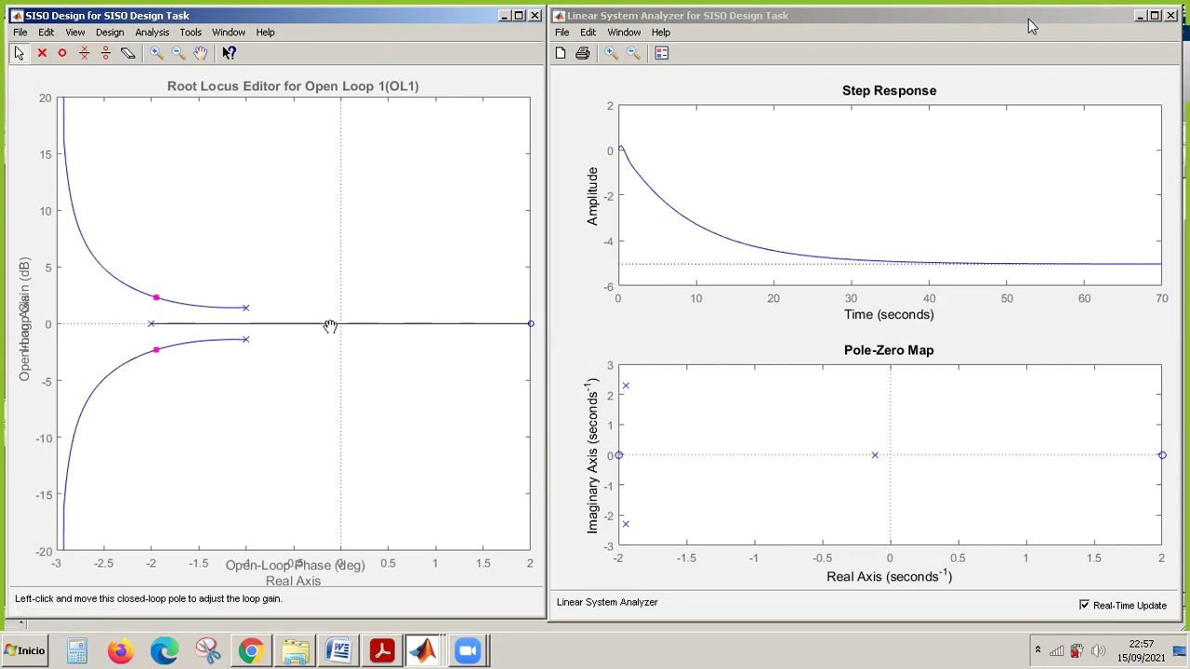
drag(330, 326, 167, 326)
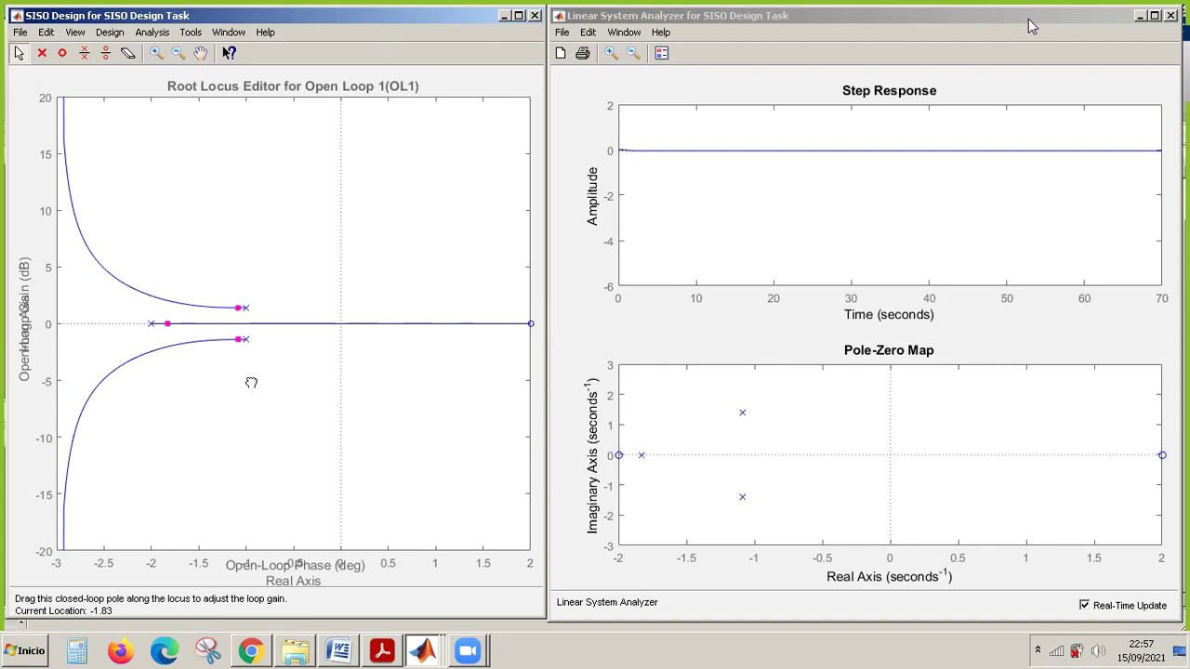
drag(246, 366, 248, 368)
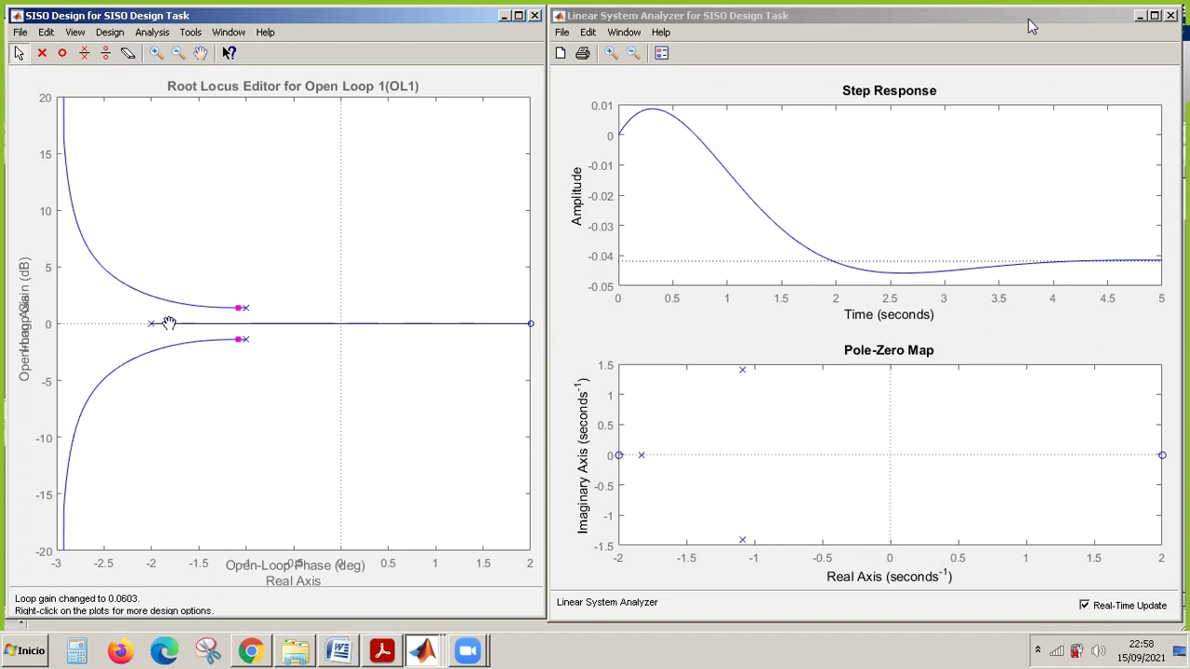
Move the real closed-loop pole to about -1.33 and onward to the origin, giving a loop gain of 1.5.
drag(168, 325, 215, 324)
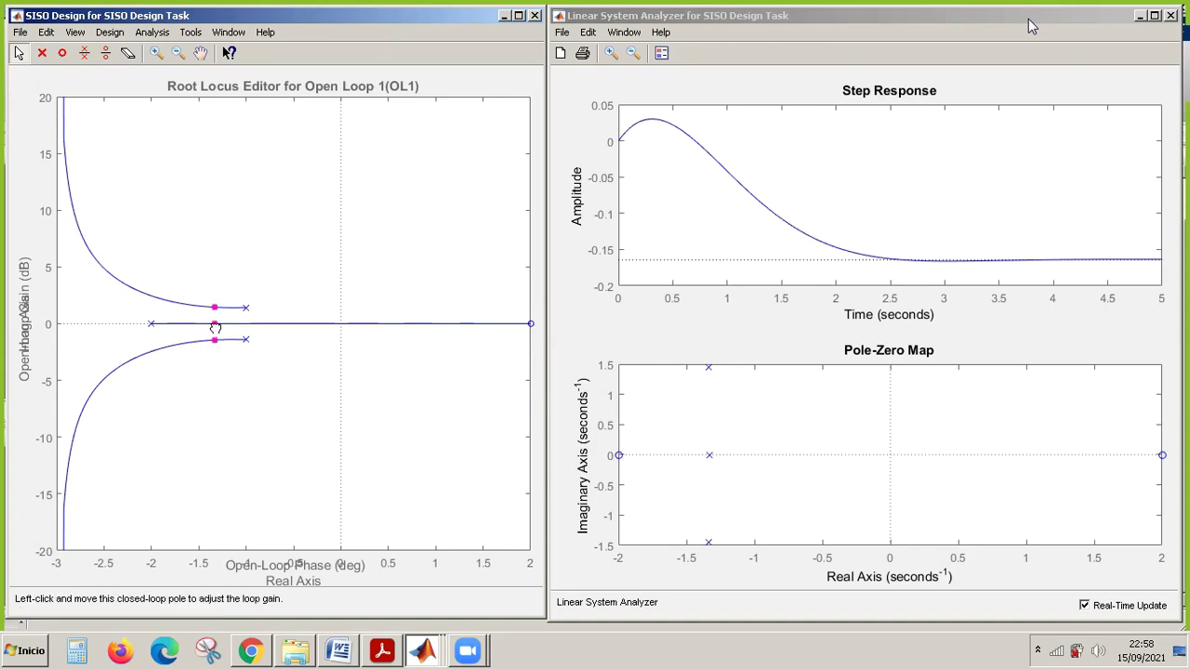
drag(231, 325, 342, 328)
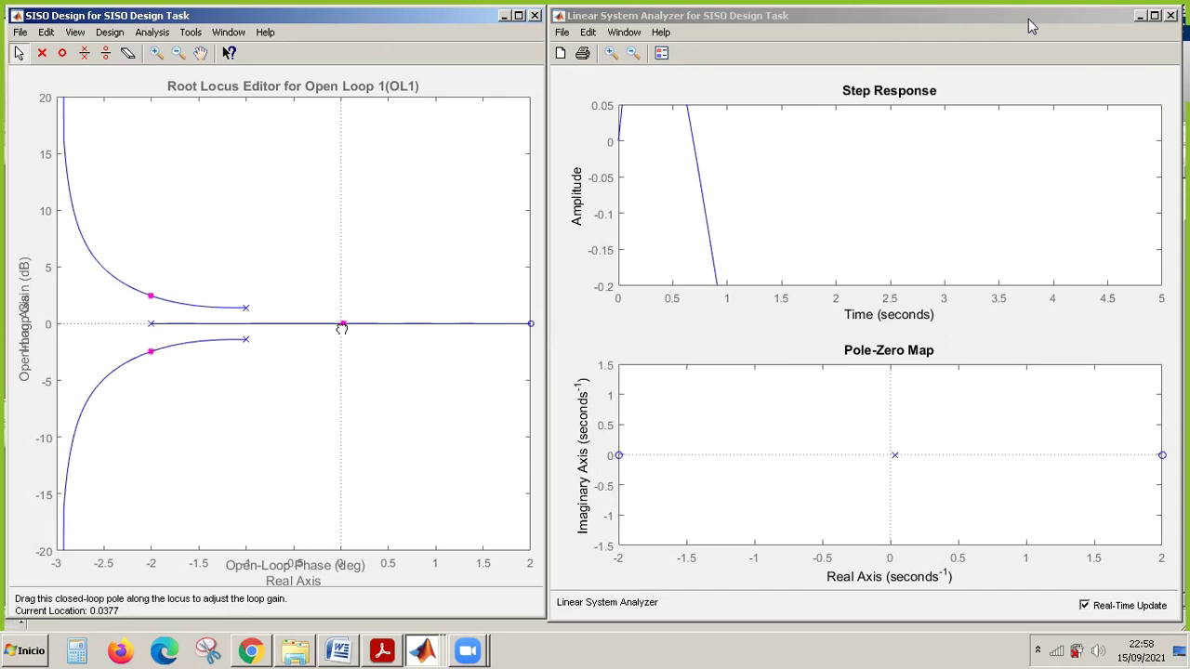
drag(341, 328, 340, 324)
drag(340, 402, 339, 403)
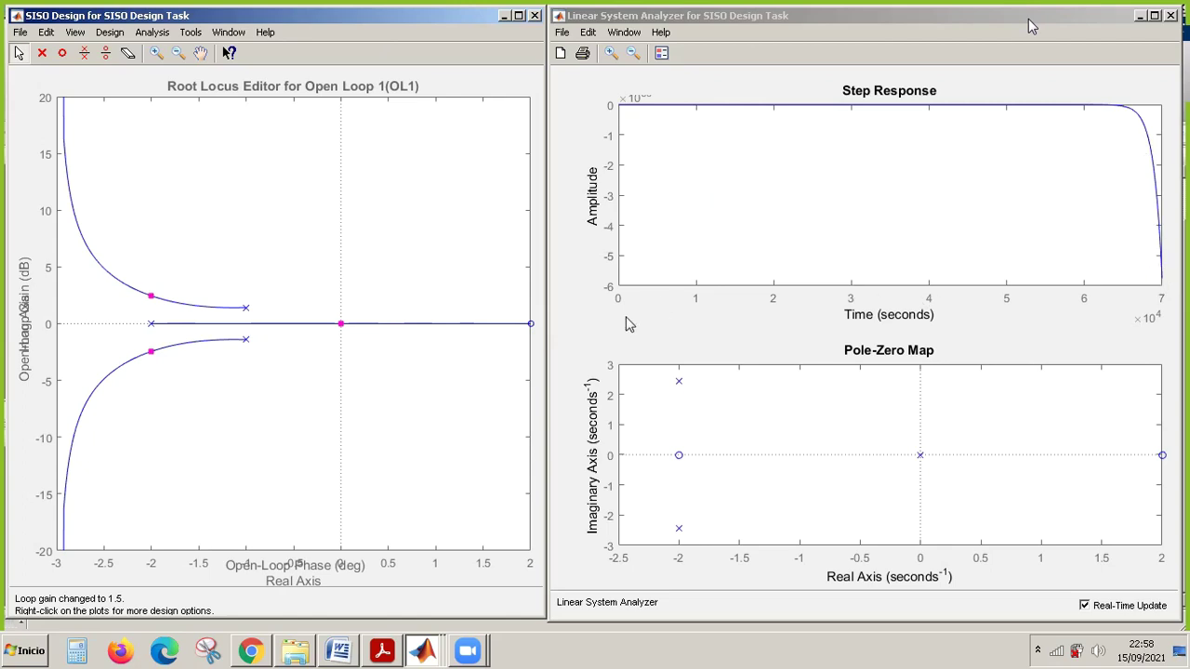
Move the real closed-loop pole slightly into the left half-plane from the origin, giving a loop gain of 1.37.
drag(343, 328, 336, 327)
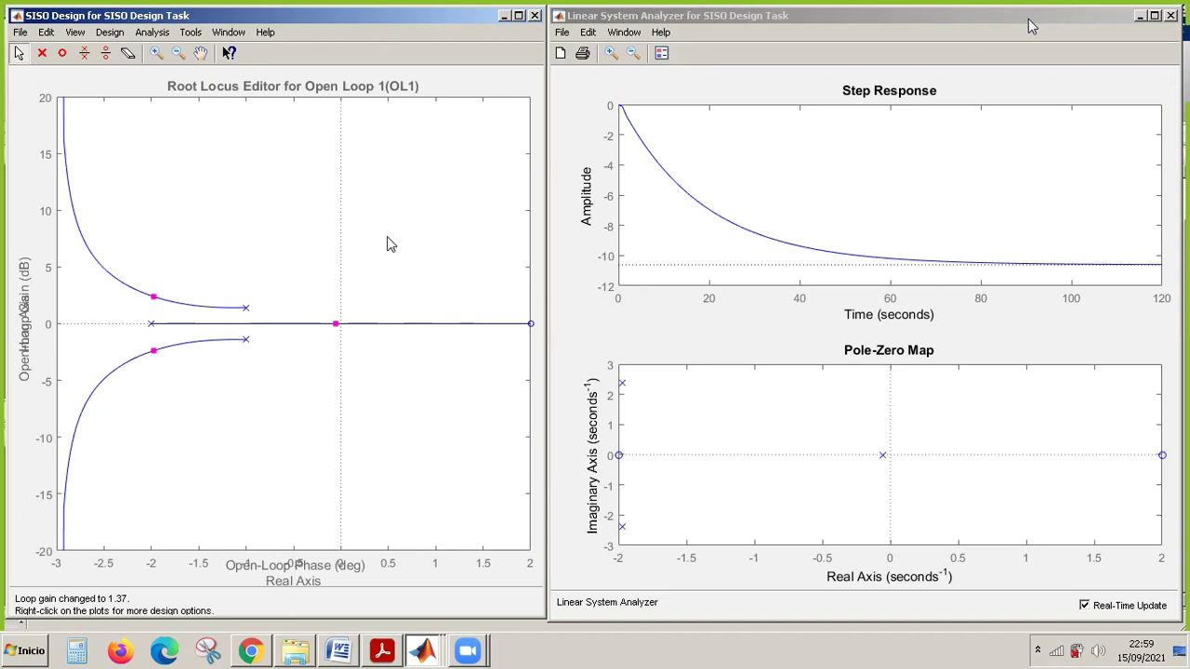
click(335, 322)
mouse_move(428, 650)
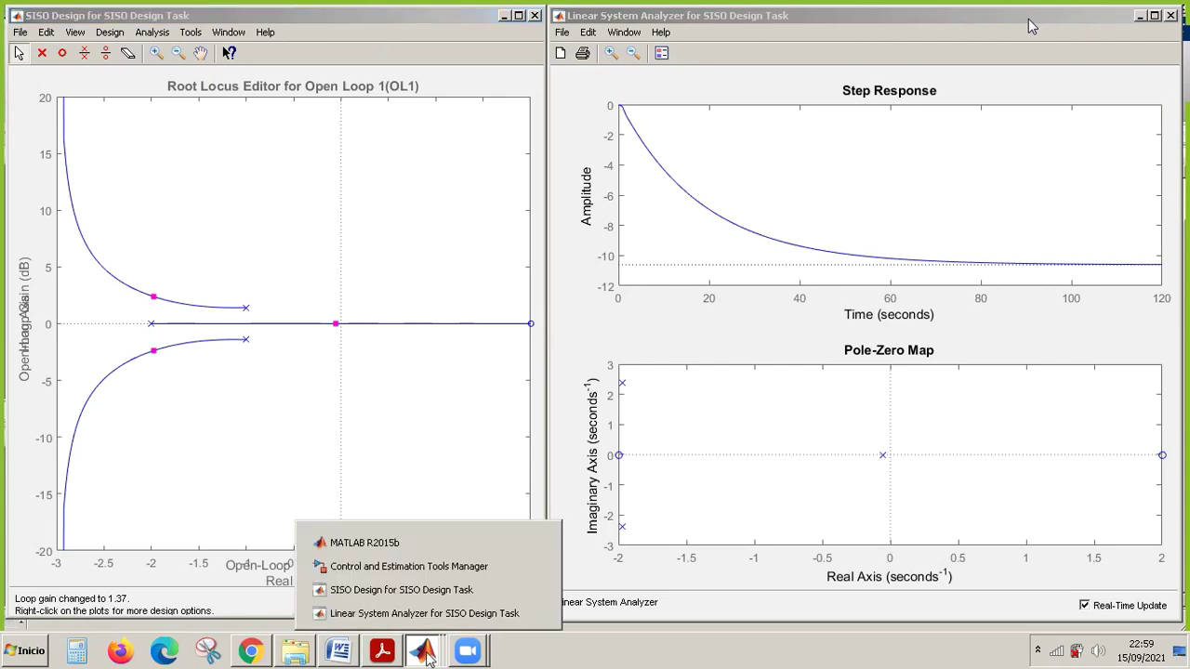
Change the type of graphical tuning Plot 1 for Open Loop 1 to Open-Loop Bode.
click(440, 569)
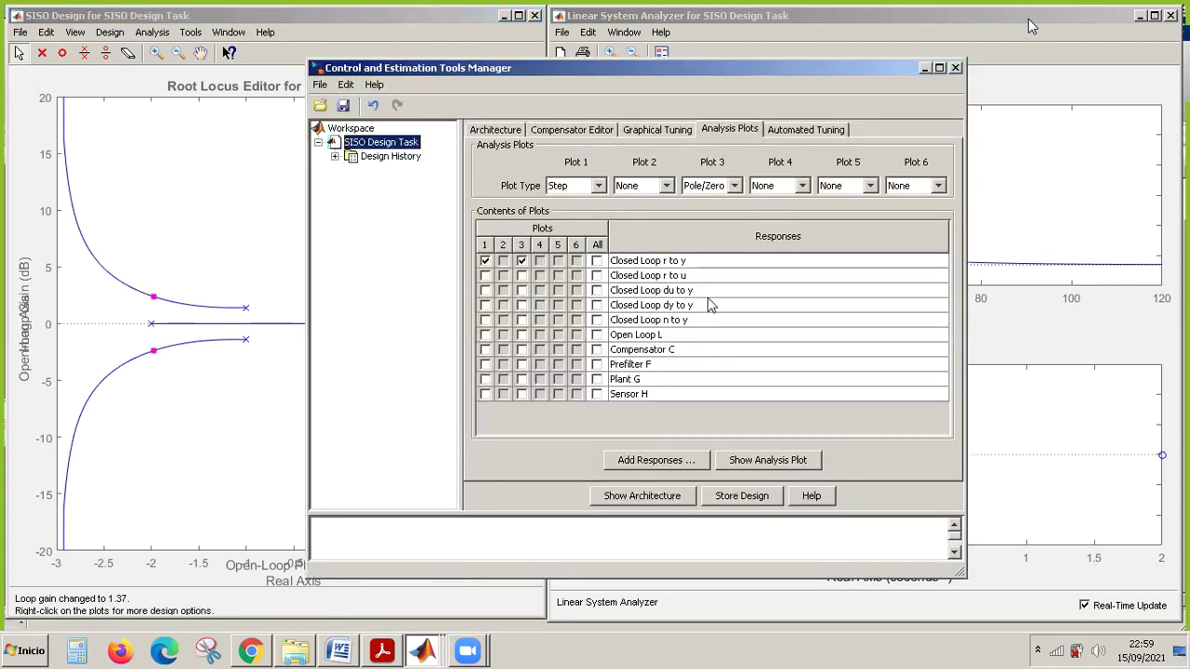
click(656, 135)
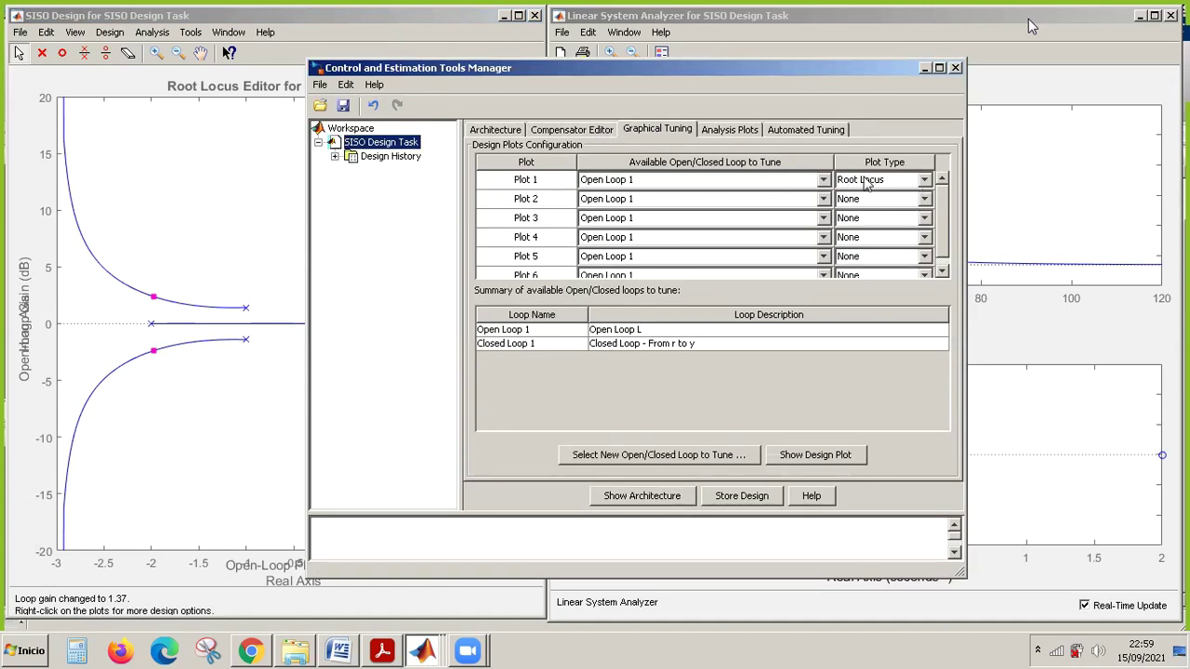
click(925, 180)
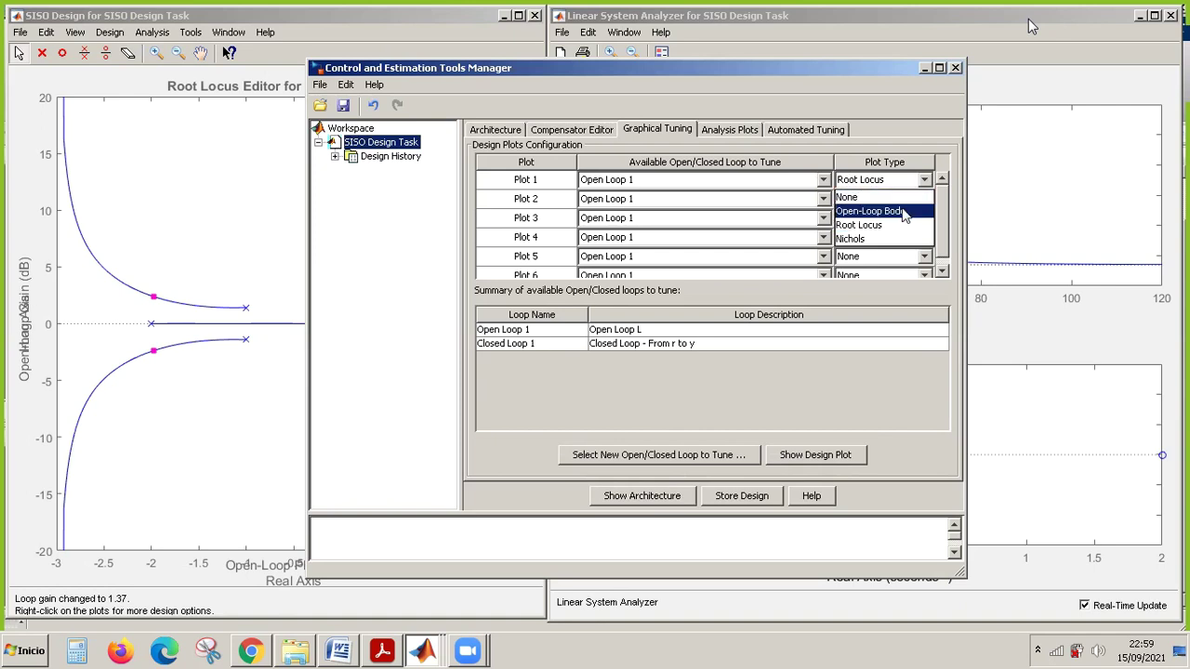
click(874, 211)
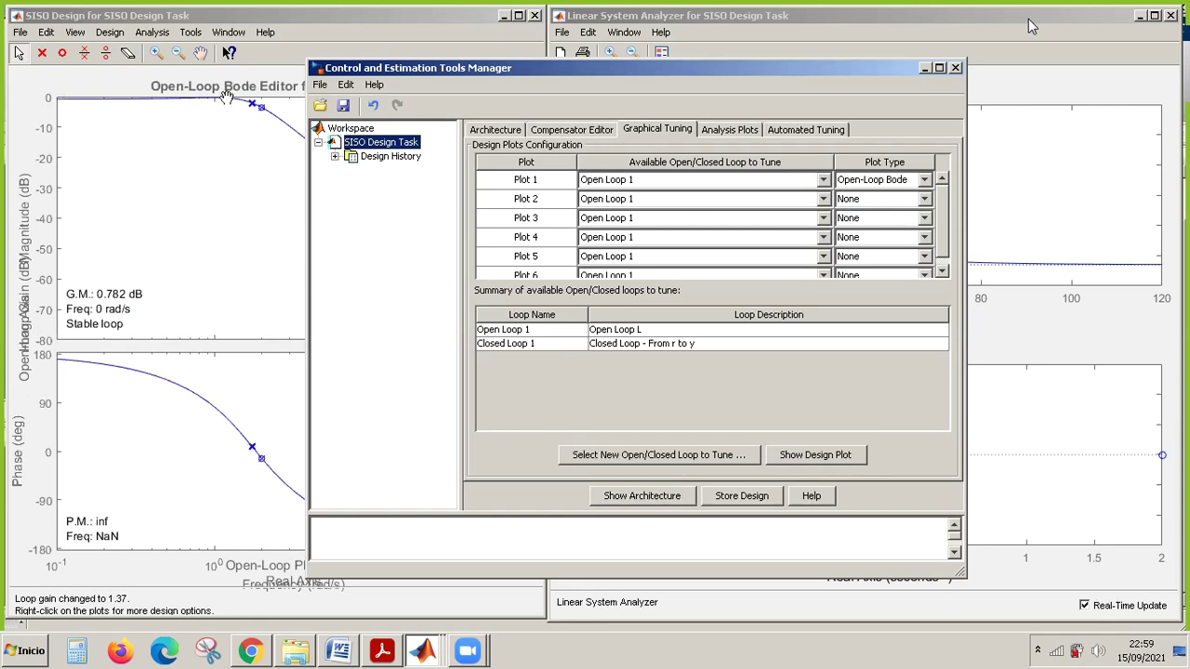
Lower the magnitude curve in the Bode editor, first to a C gain of 0.783 and finally to 0.432.
drag(215, 99, 208, 182)
key(alt+Tab)
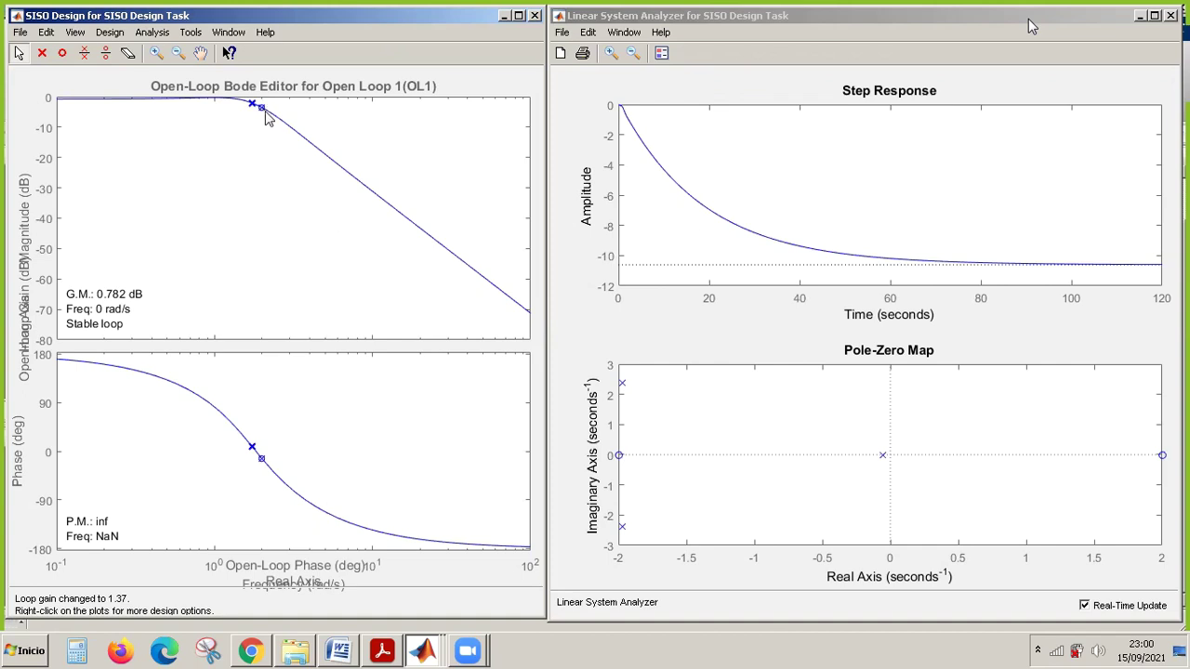
drag(268, 109, 359, 198)
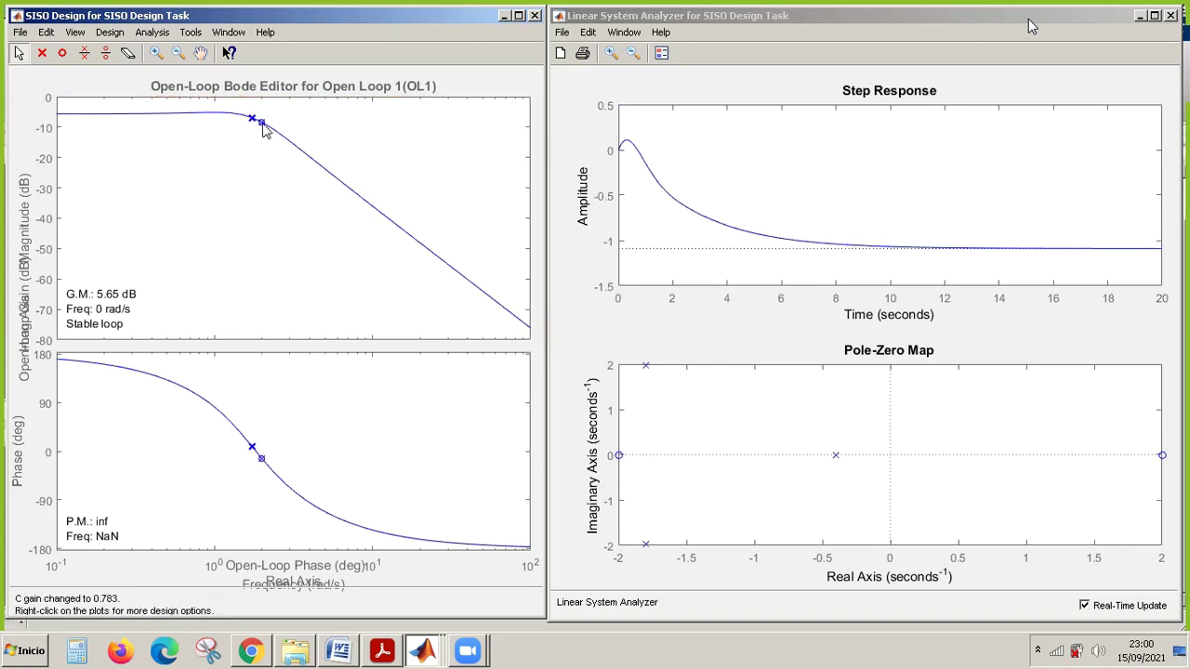
drag(266, 124, 128, 138)
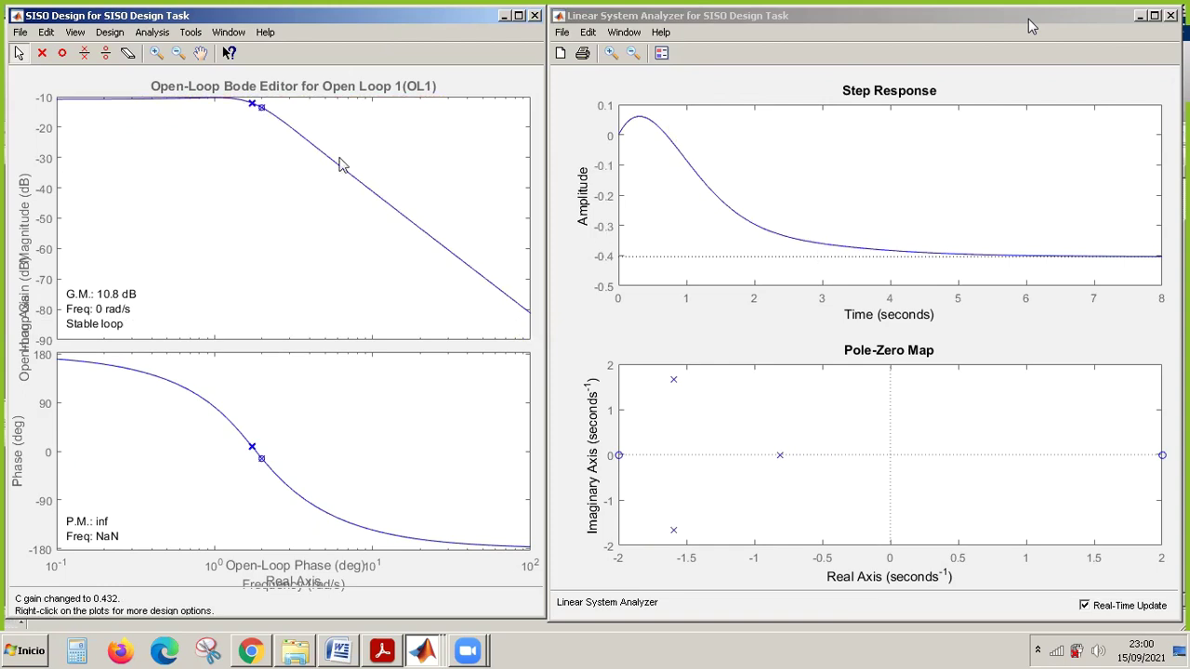
Change graphical tuning Plot 1 to Nichols and lower the curve in its editor to a loop gain of 0.227.
click(424, 651)
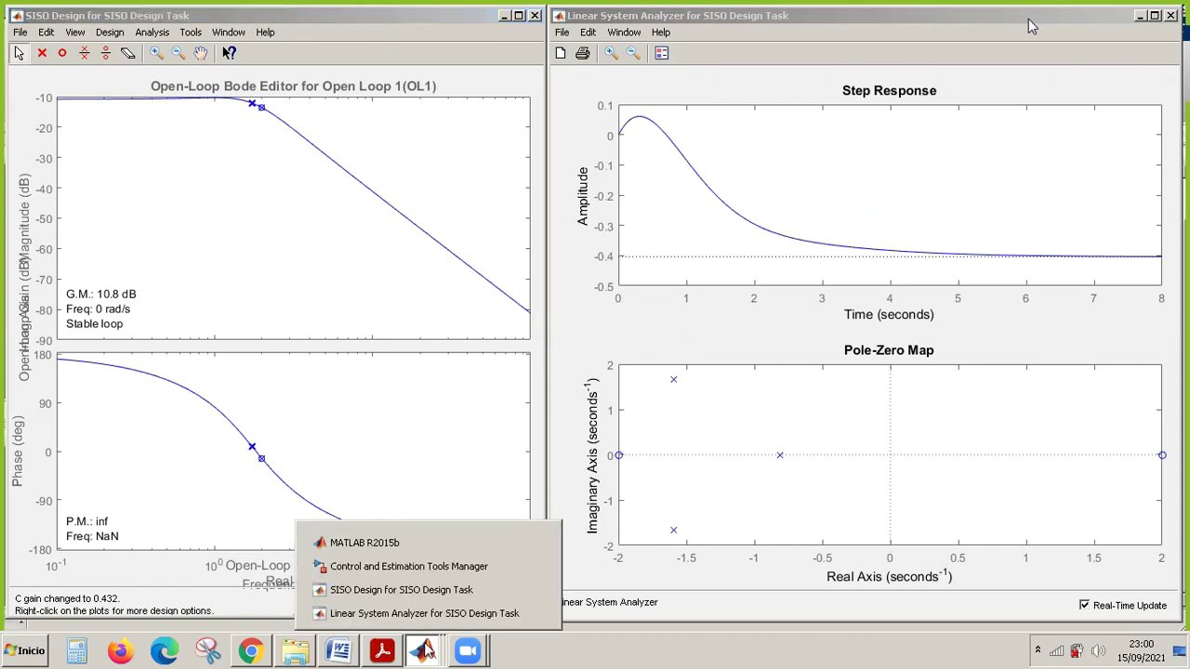
click(441, 566)
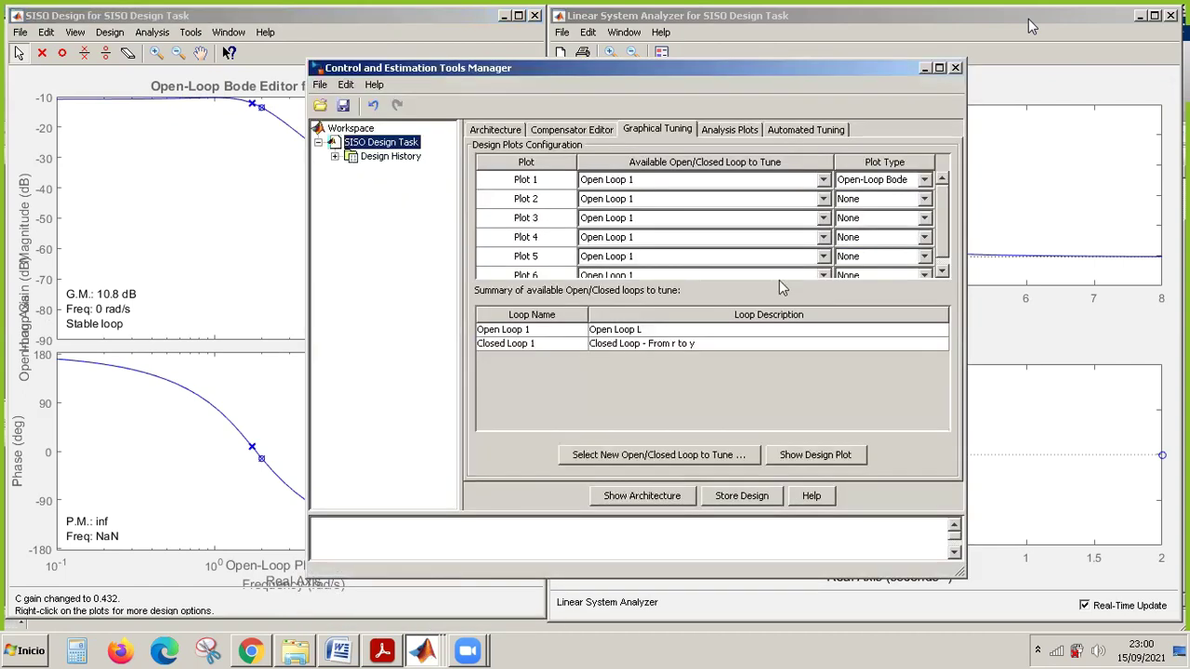
click(926, 185)
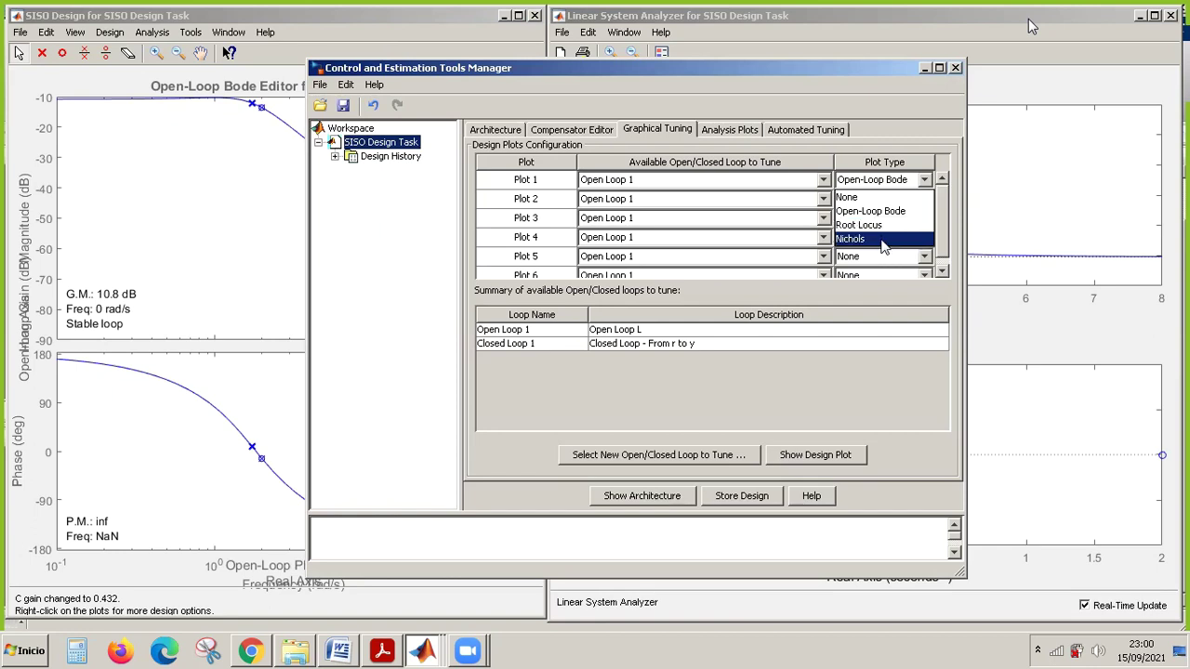
click(883, 244)
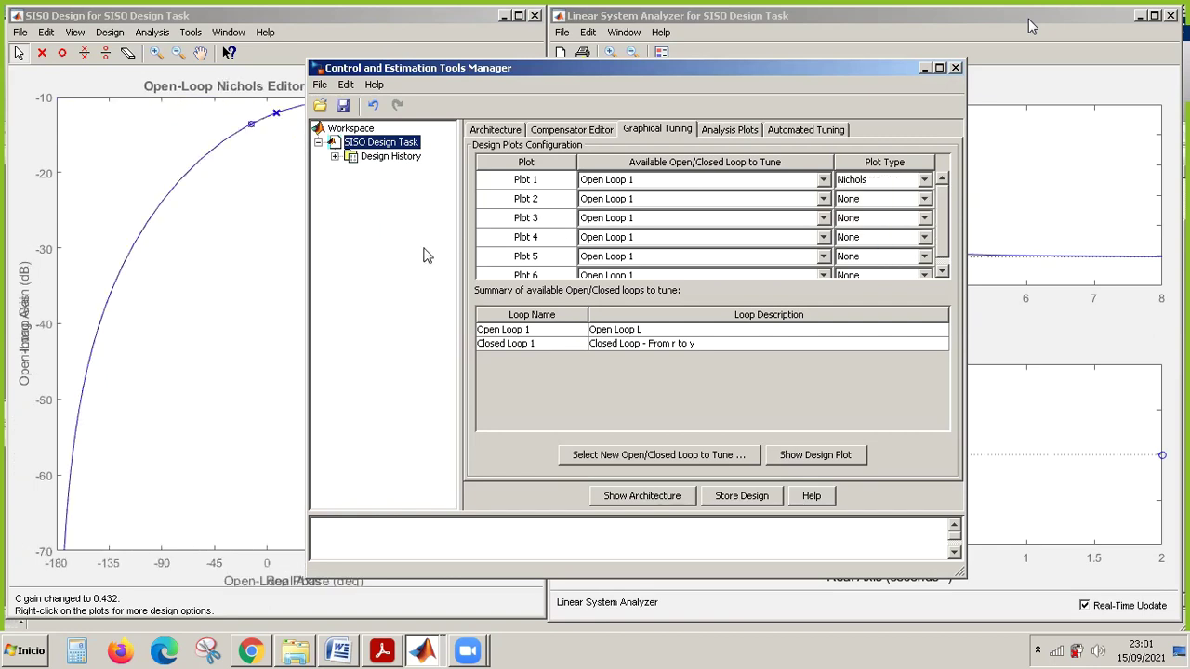
click(971, 110)
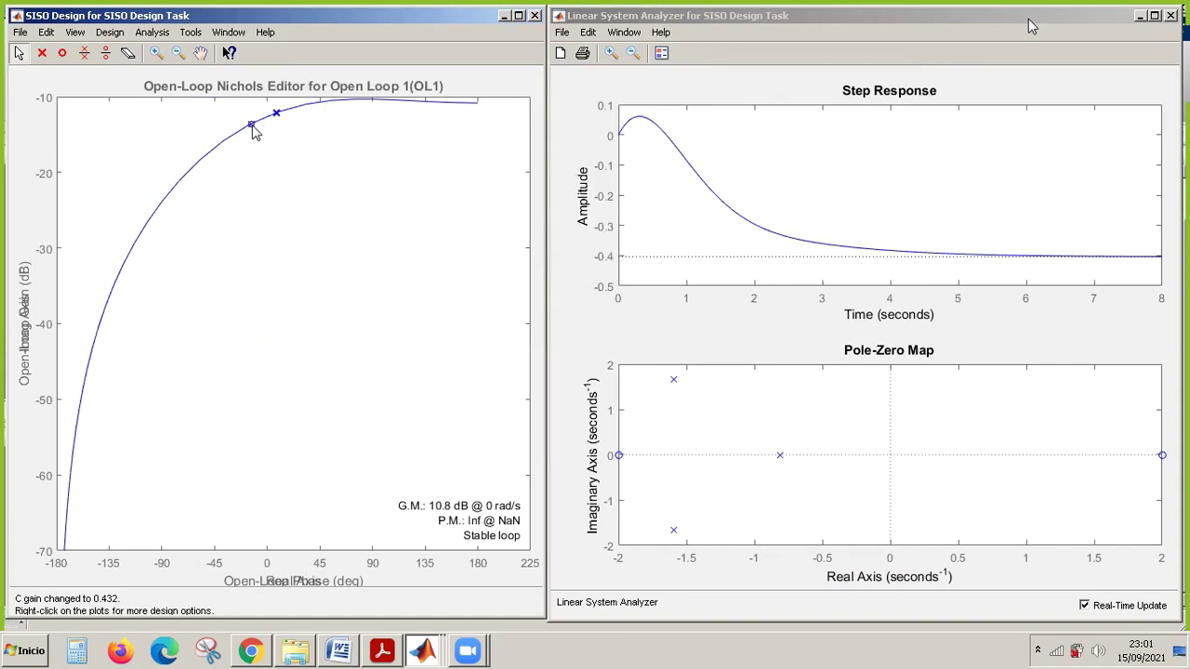
drag(266, 114, 129, 296)
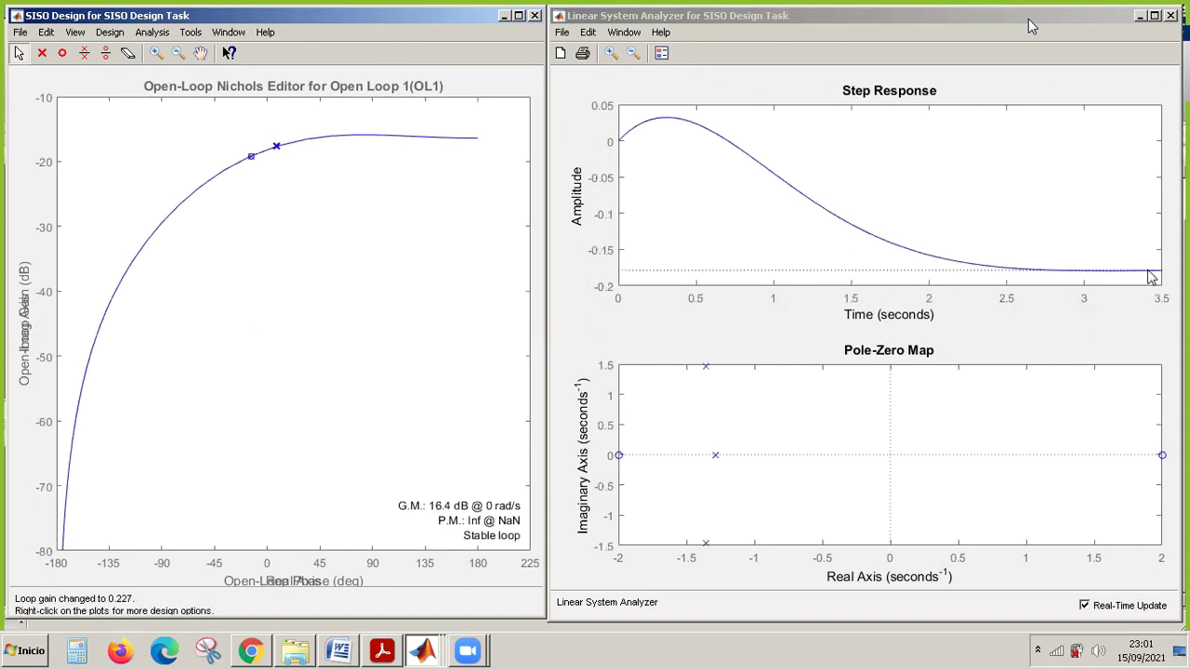
Add an integrator to compensator C and bring the Nichols and analysis plots back into full view.
click(423, 651)
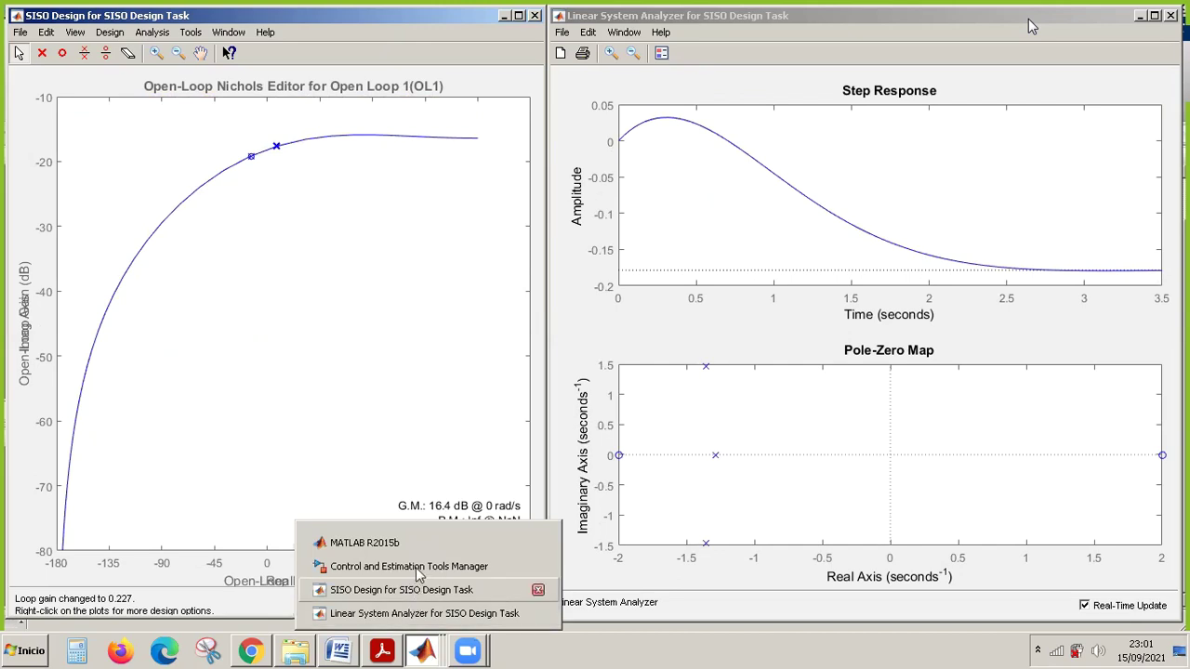
click(423, 565)
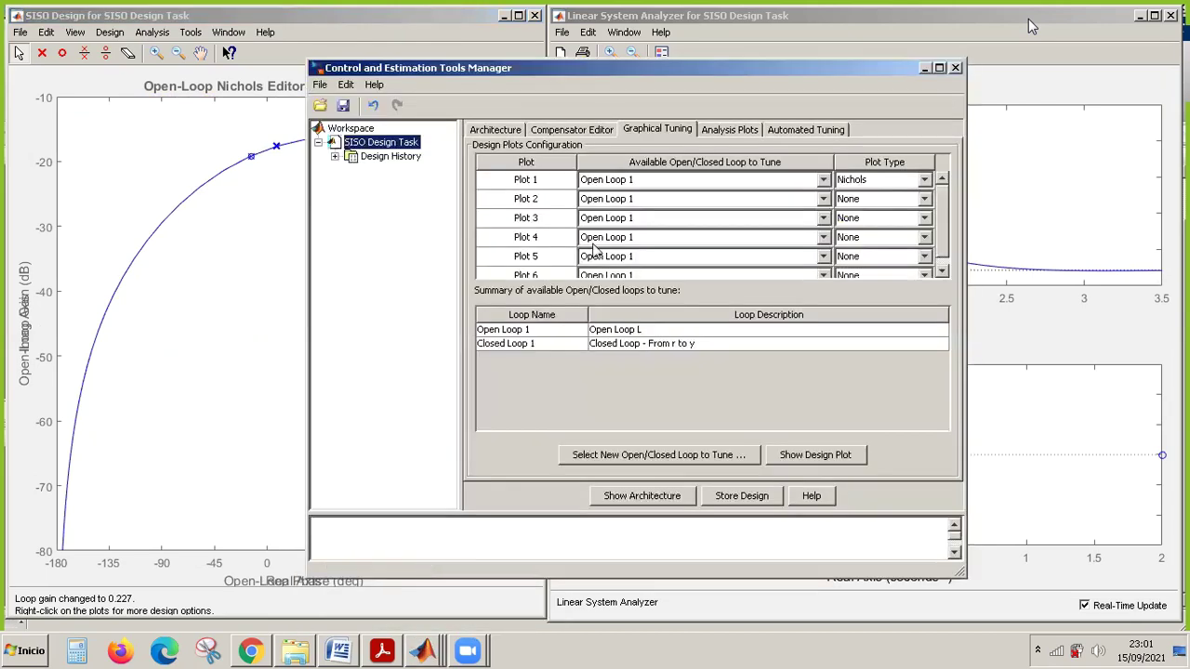
click(584, 132)
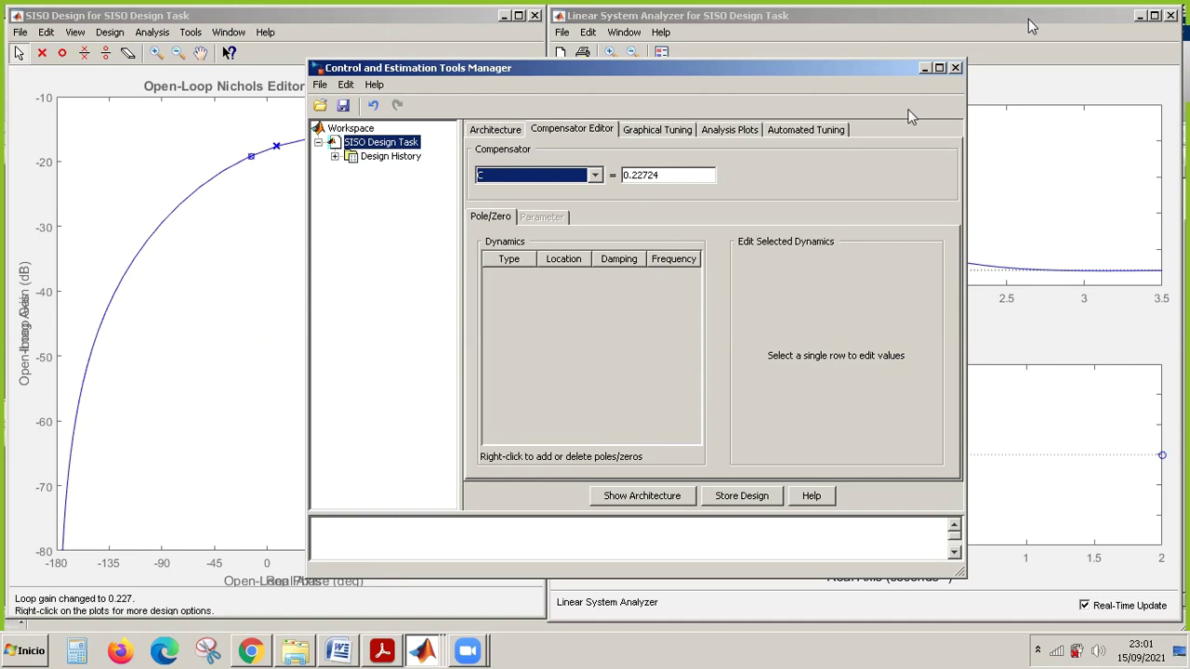
key(alt+Tab)
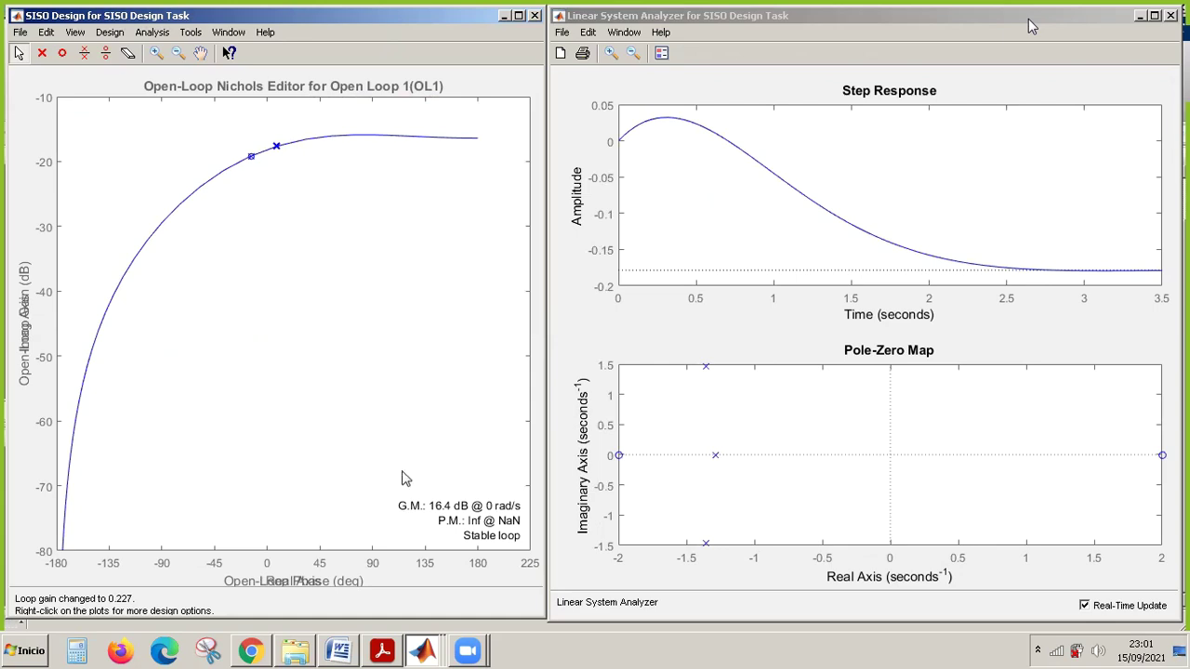
click(423, 651)
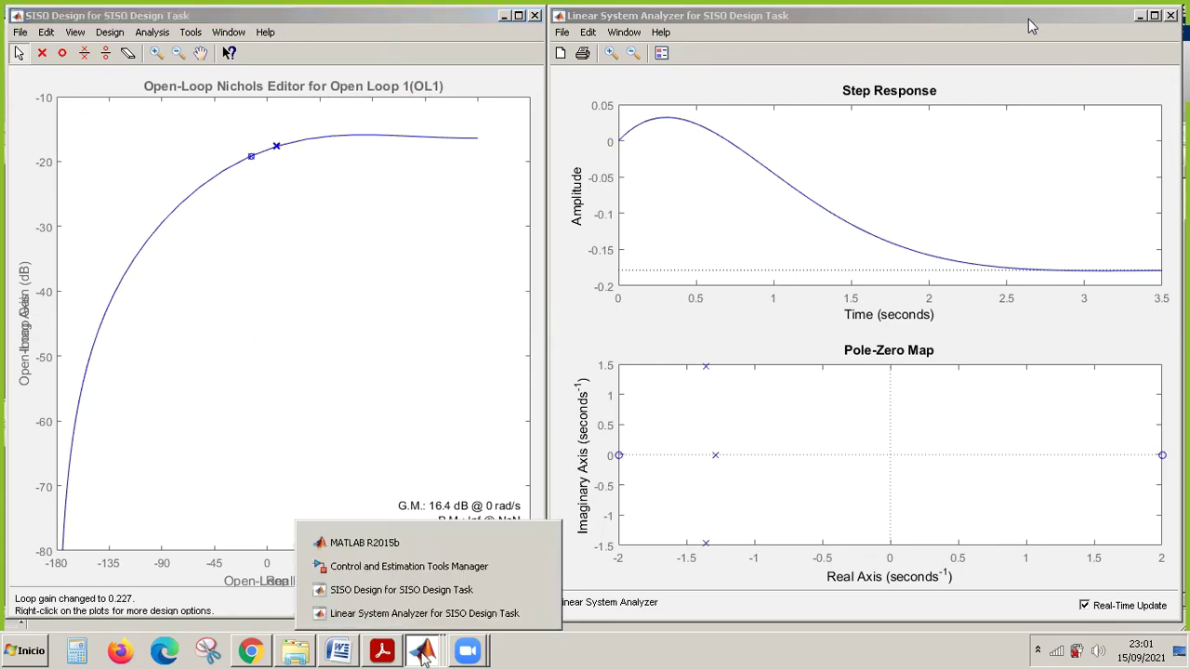
click(435, 573)
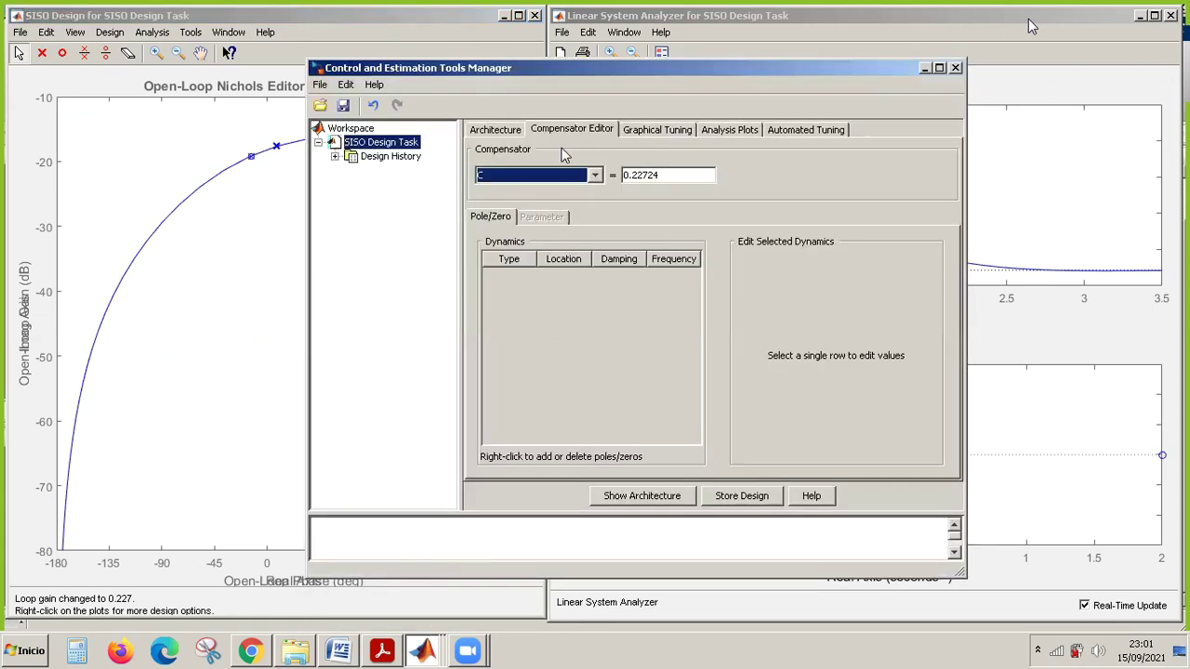
right_click(547, 297)
mouse_move(577, 306)
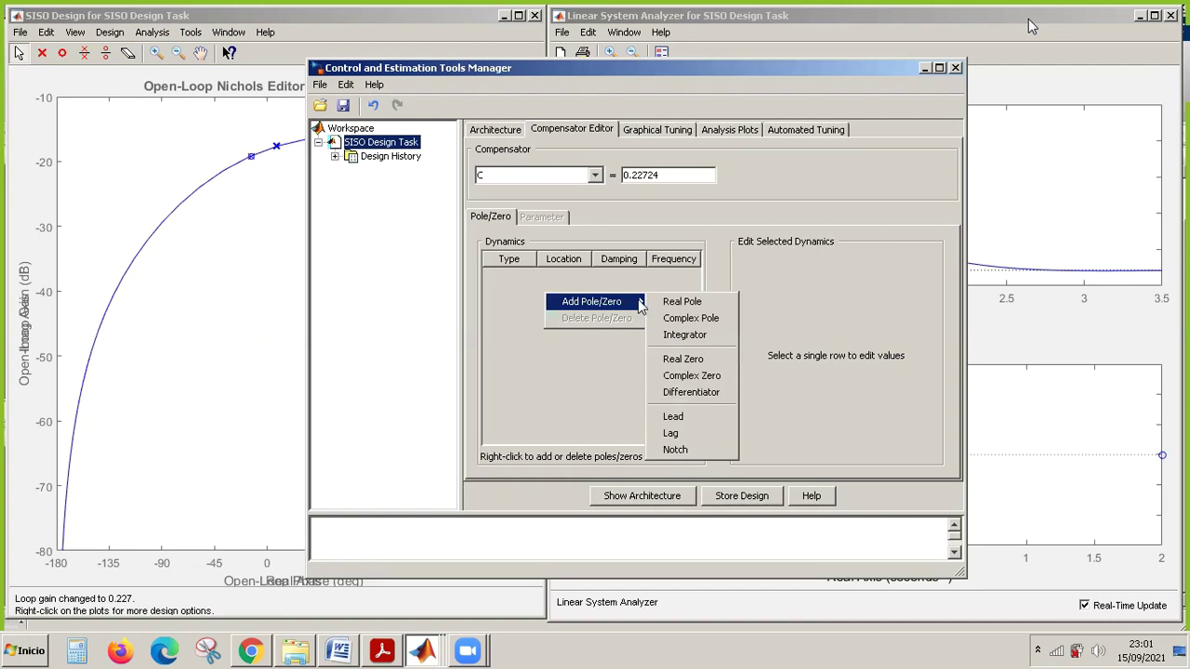
click(684, 334)
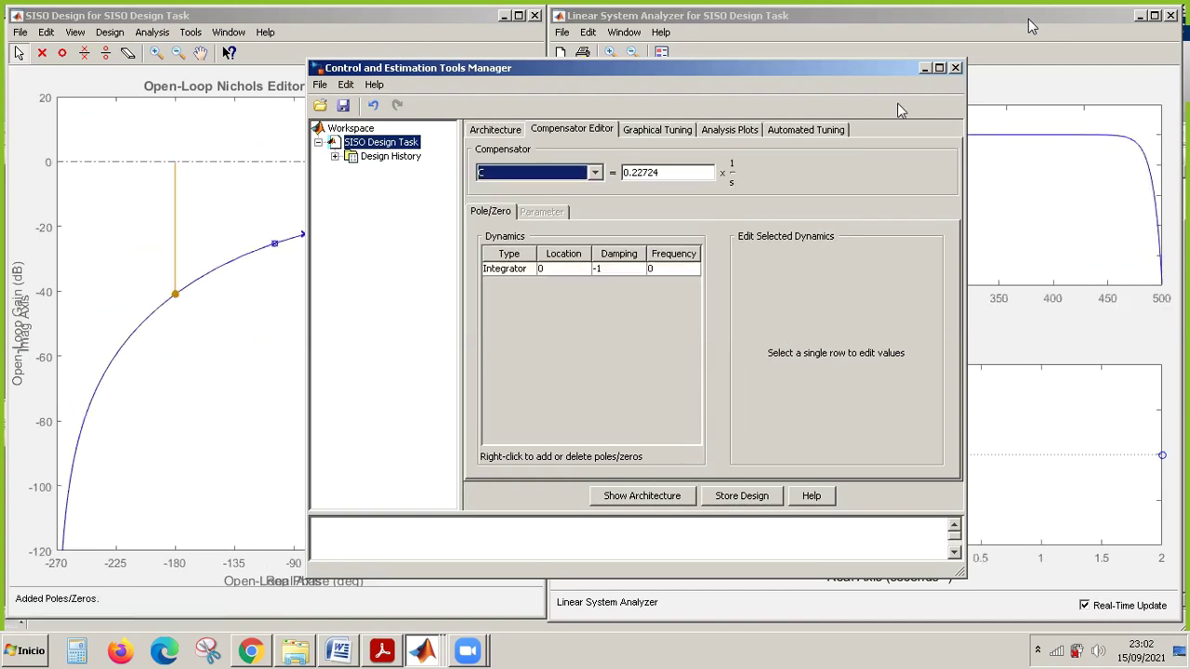
click(925, 68)
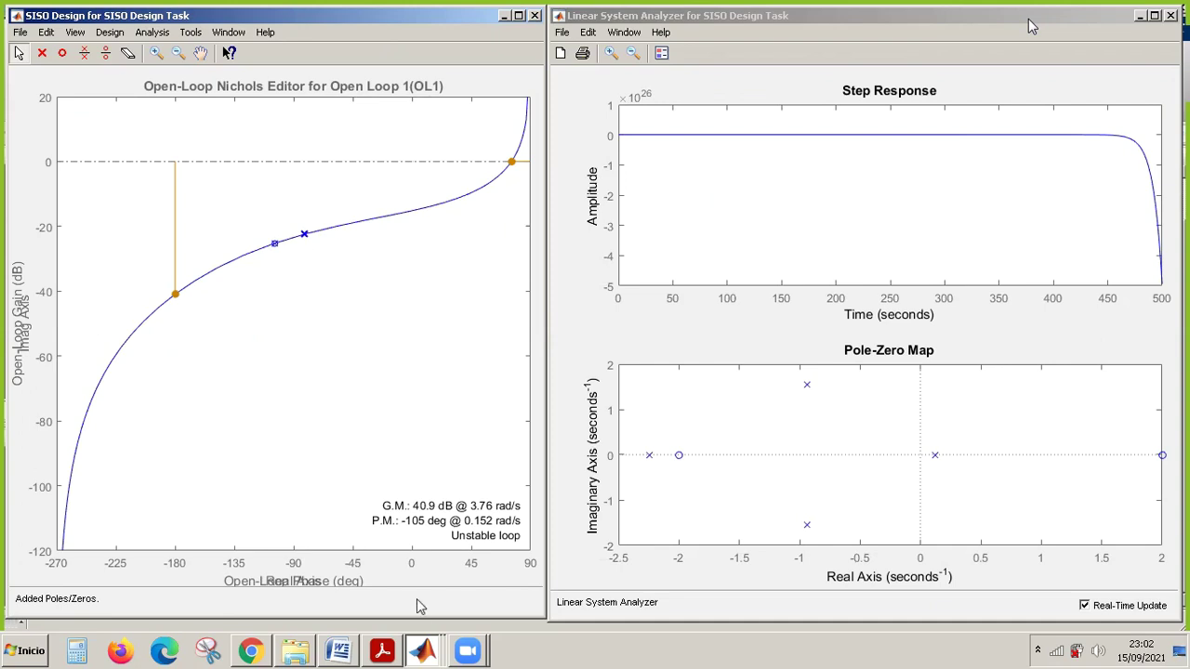
Switch Plot 1 back to Root Locus and move the right-half-plane closed-loop pole toward the origin, giving a loop gain of 0.000125.
click(424, 648)
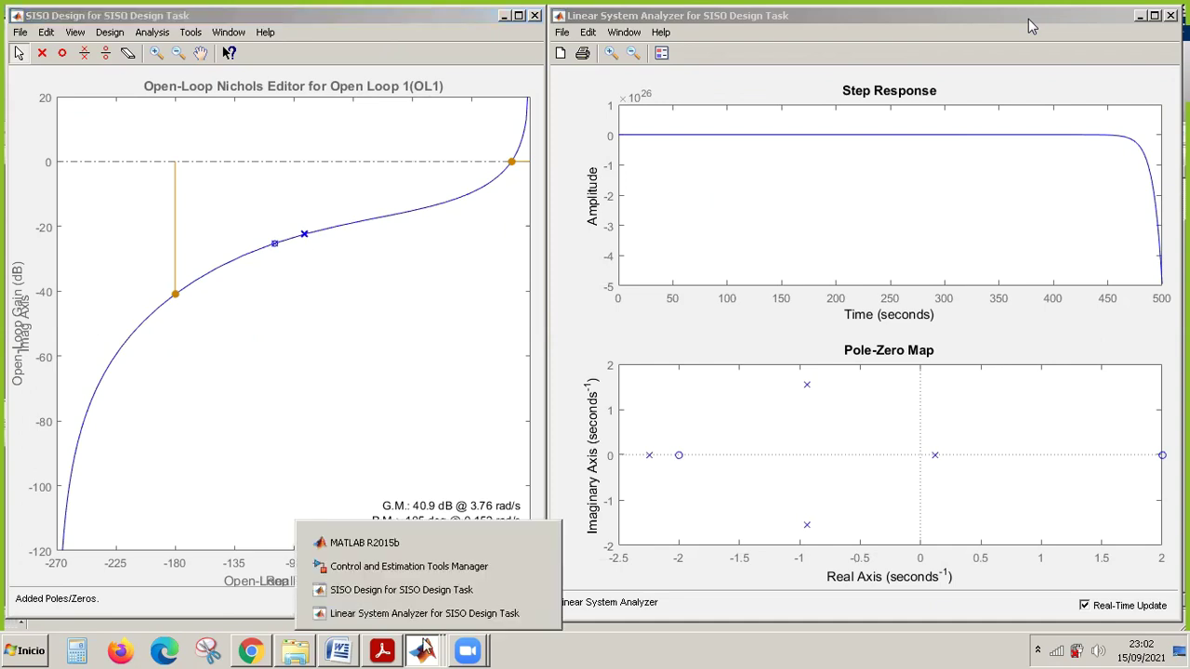
click(444, 567)
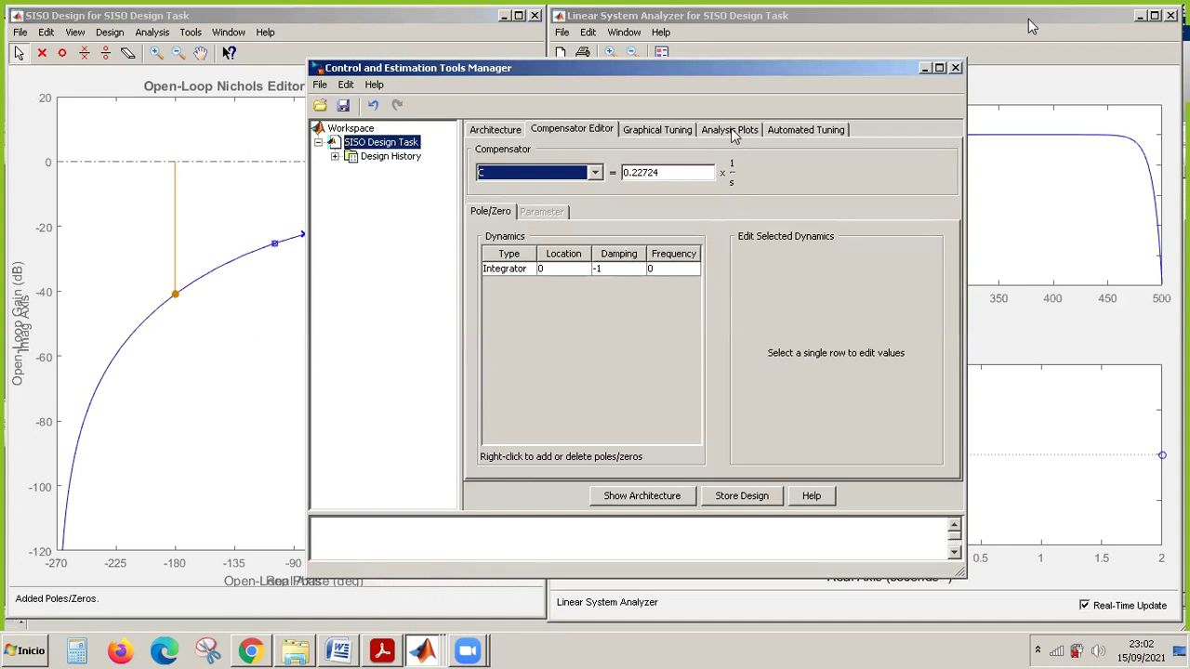
click(686, 133)
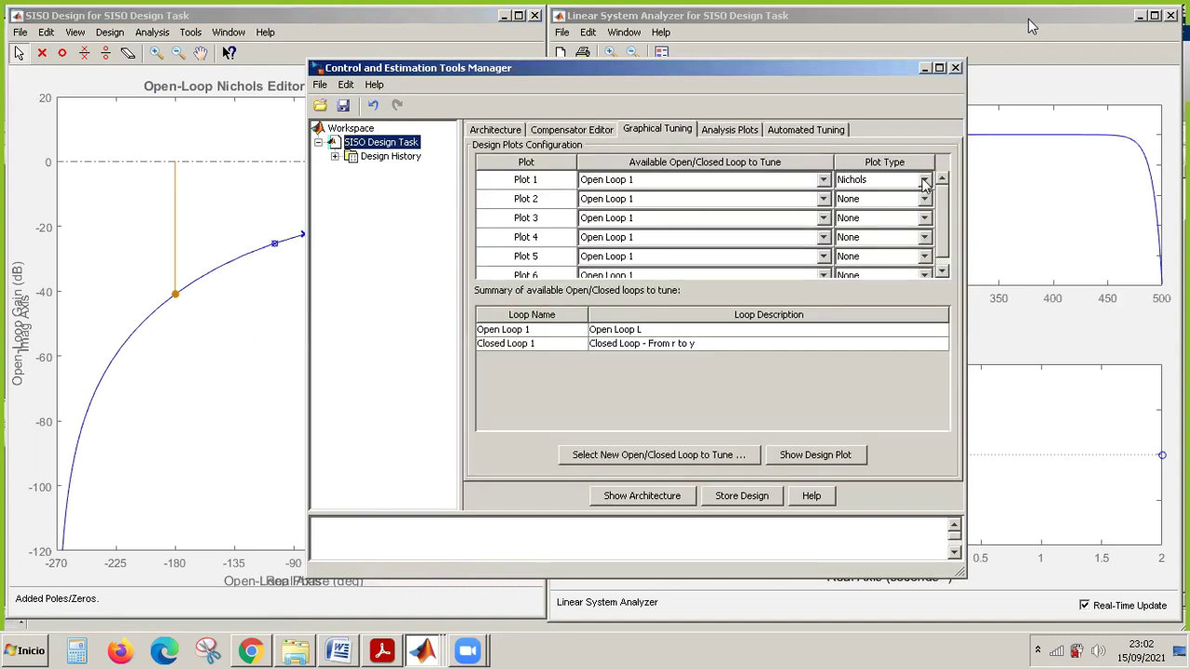
click(925, 180)
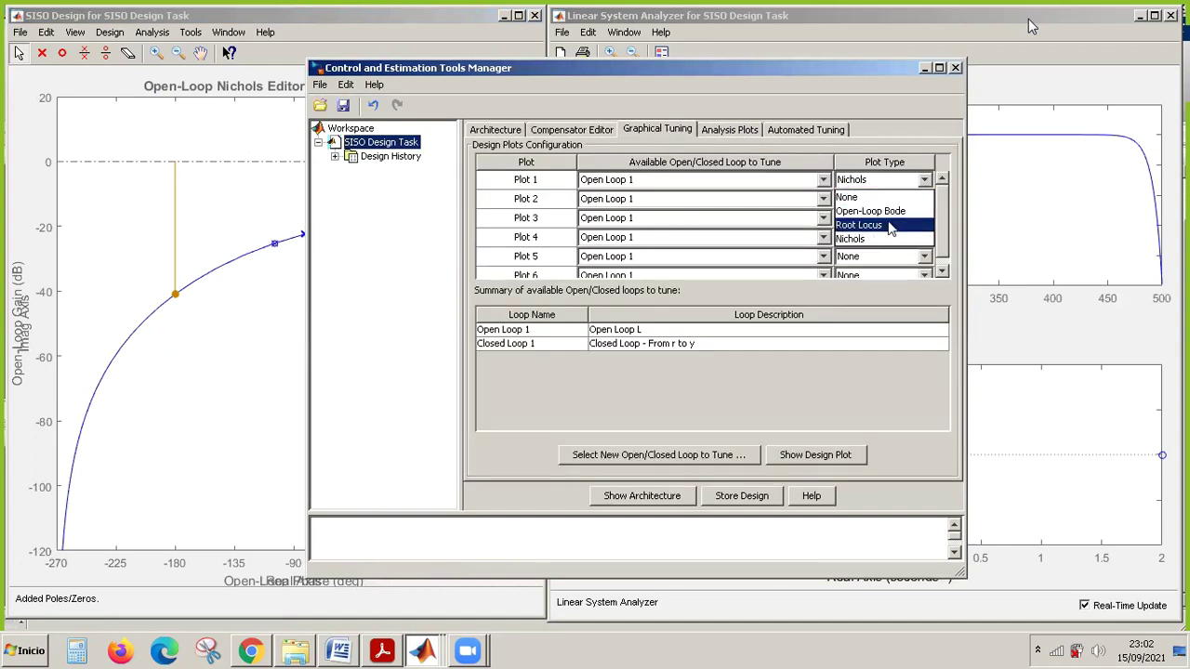
click(890, 227)
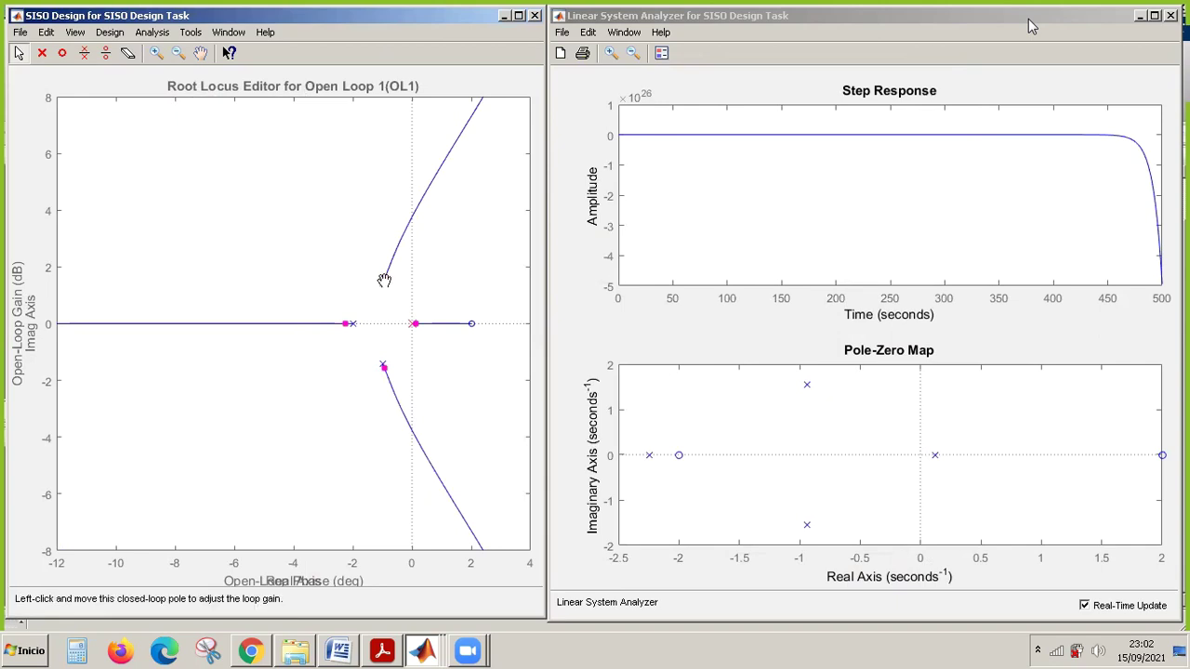
drag(384, 280, 384, 282)
mouse_move(416, 325)
mouse_down()
mouse_move(469, 326)
mouse_move(400, 325)
mouse_move(412, 312)
mouse_up()
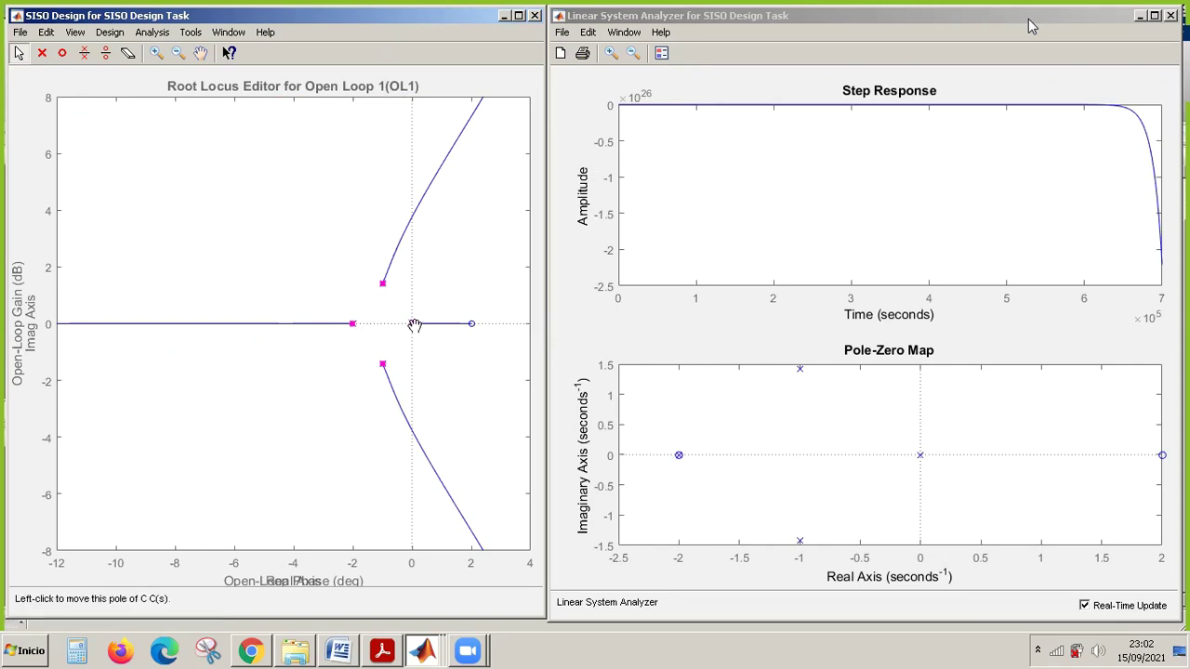
Delete the integrator from the dynamics of compensator C.
click(424, 644)
click(409, 566)
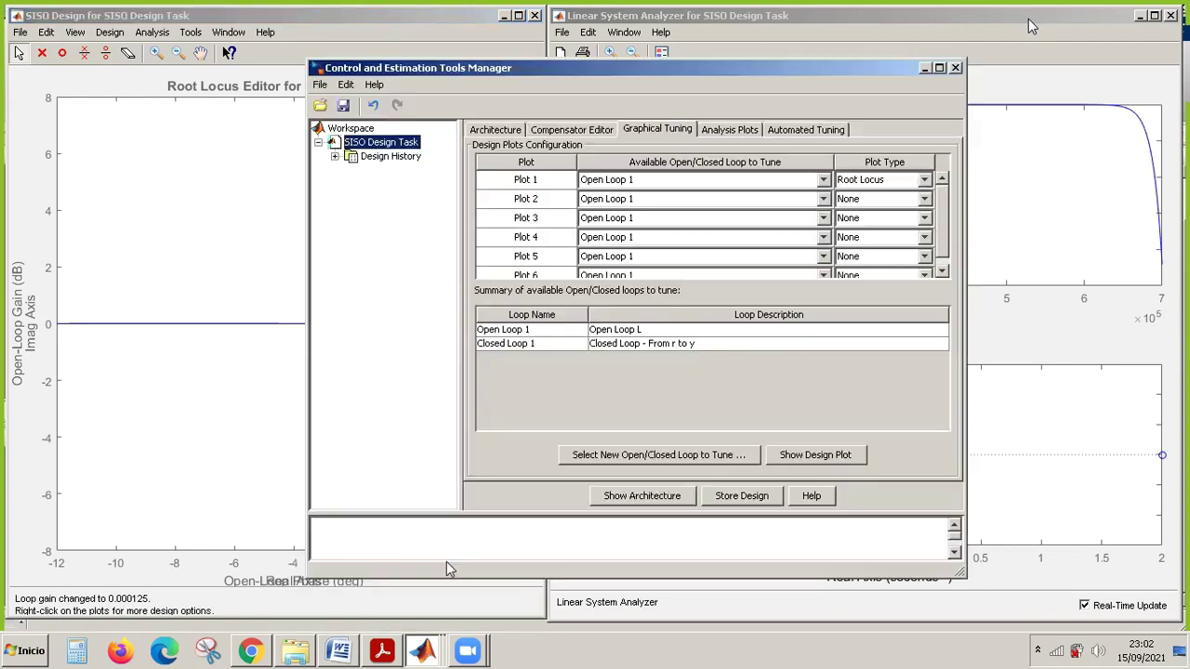
click(585, 130)
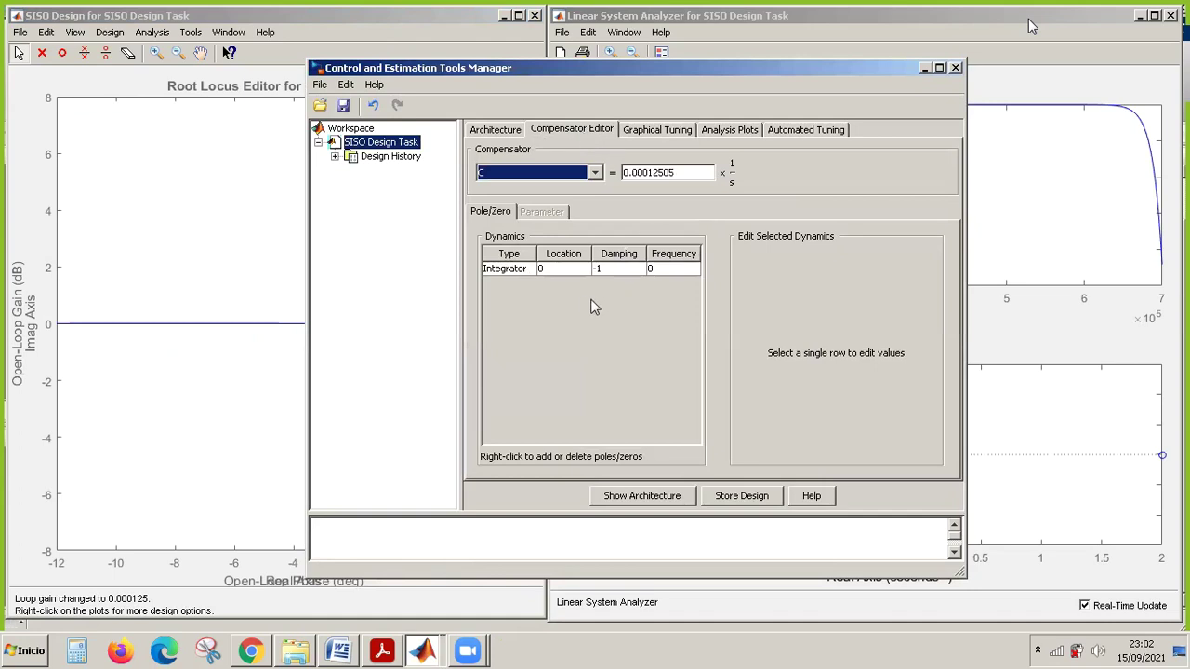
click(528, 272)
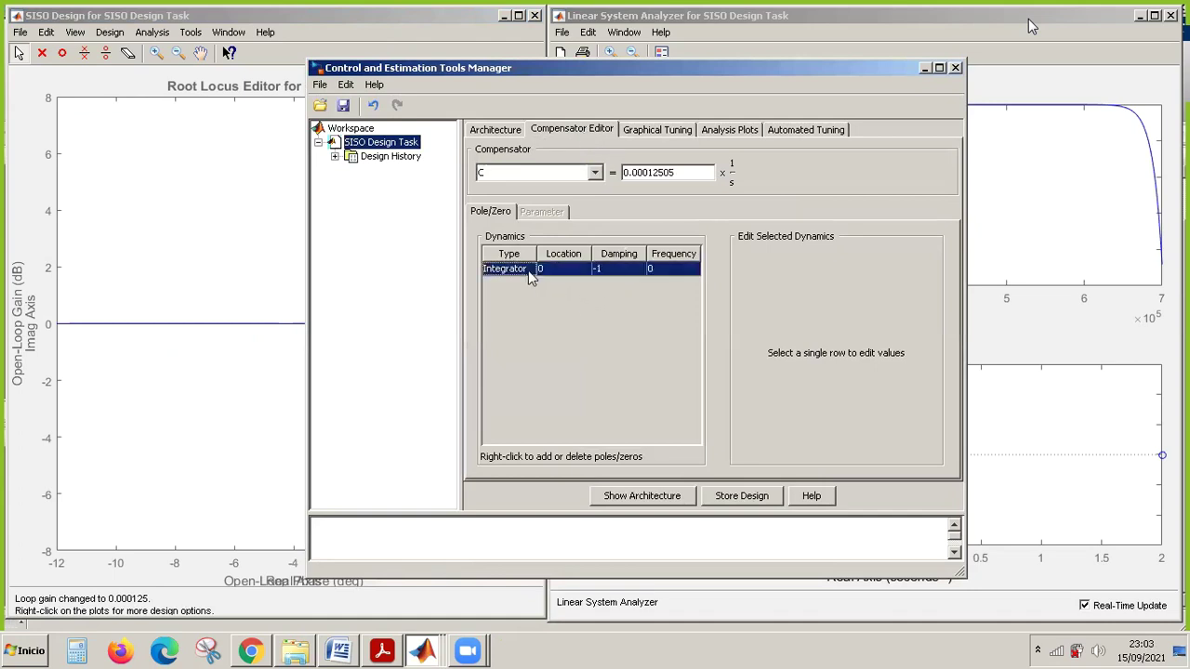
right_click(529, 277)
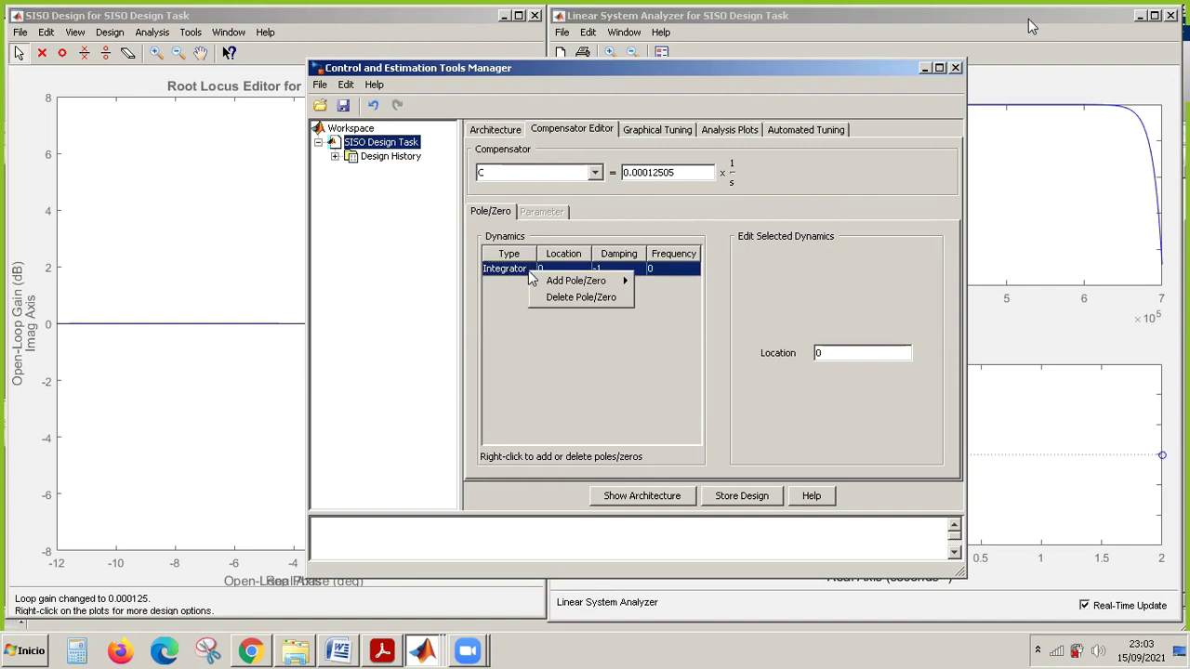
click(558, 297)
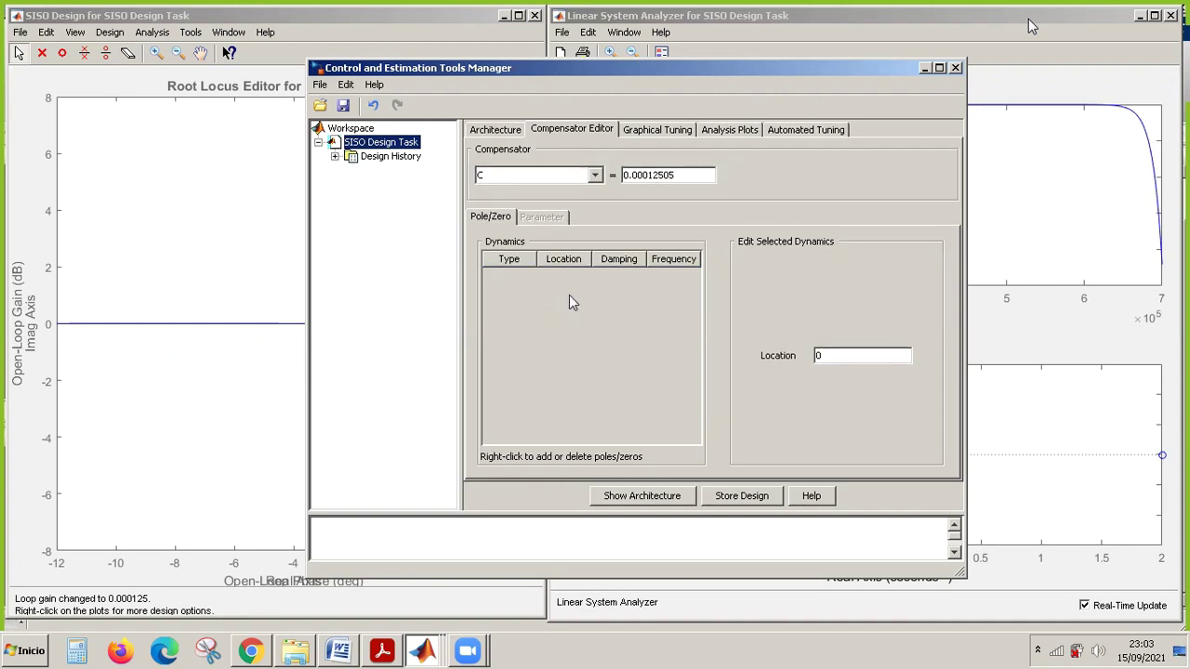
Add a real pole to compensator C.
right_click(569, 296)
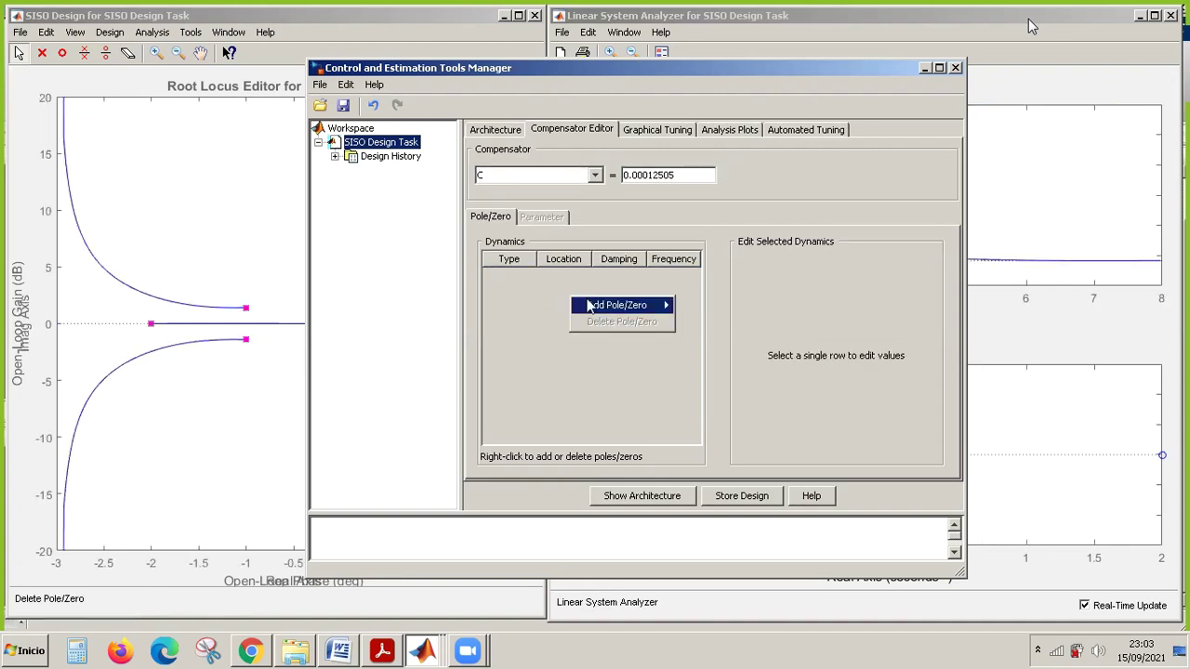
mouse_move(600, 309)
click(695, 307)
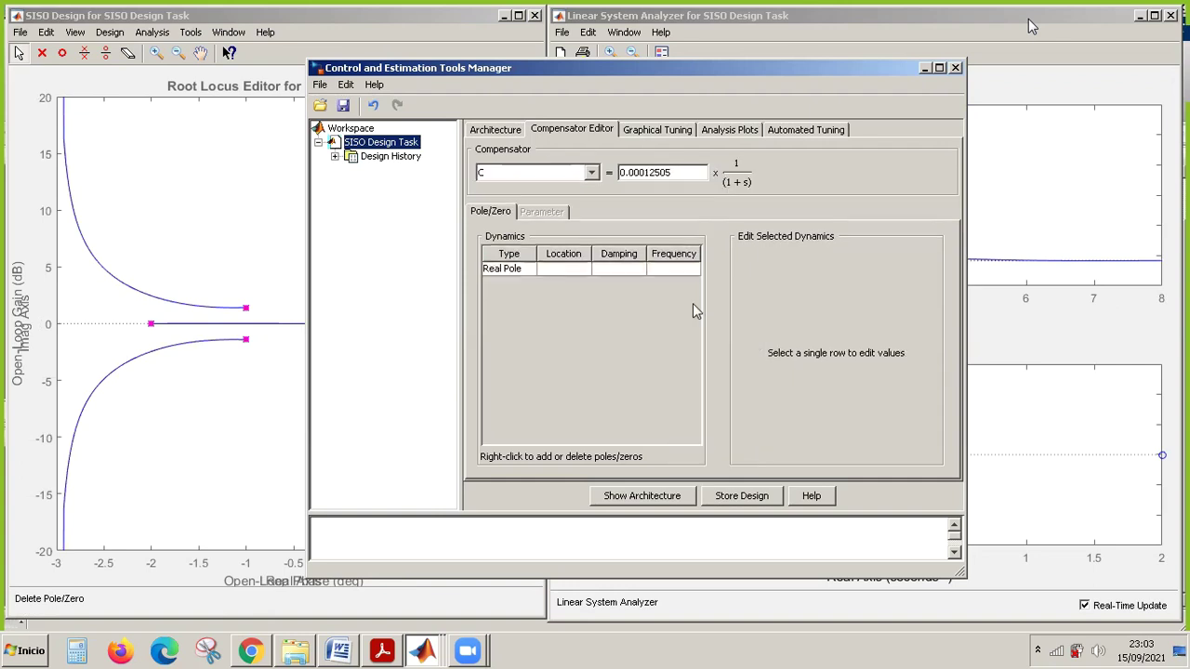
Check the real pole's location in compensator C and move the real closed-loop pole into the right half-plane, giving a loop gain of 9.75.
click(567, 269)
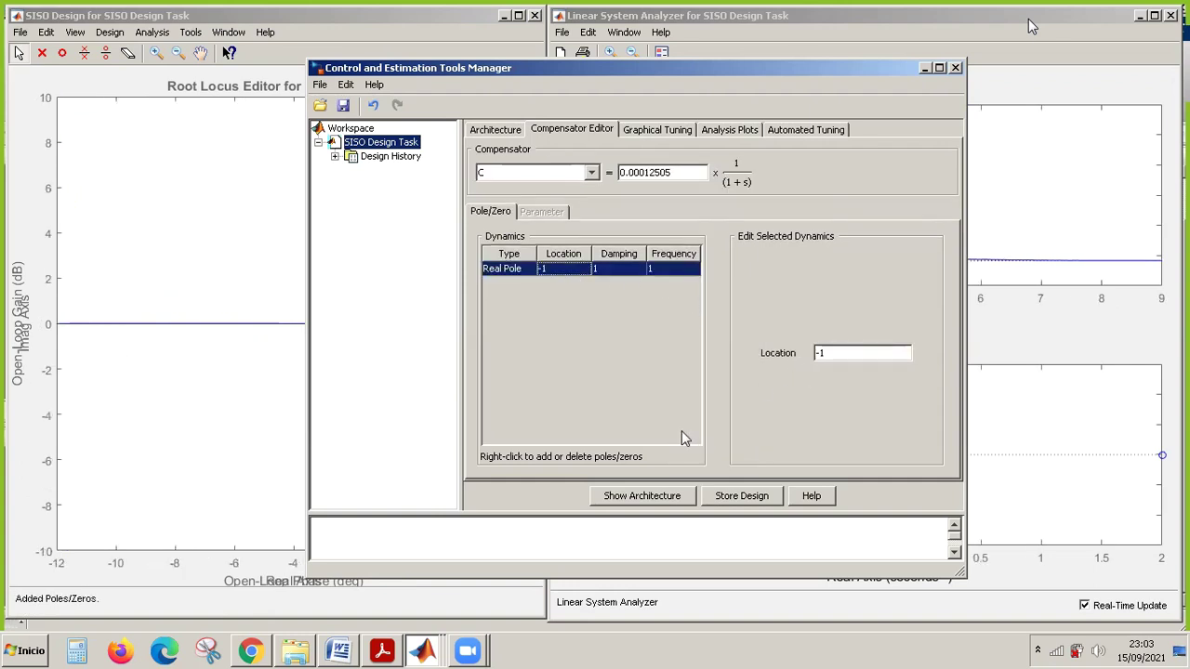
key(Tab)
click(925, 68)
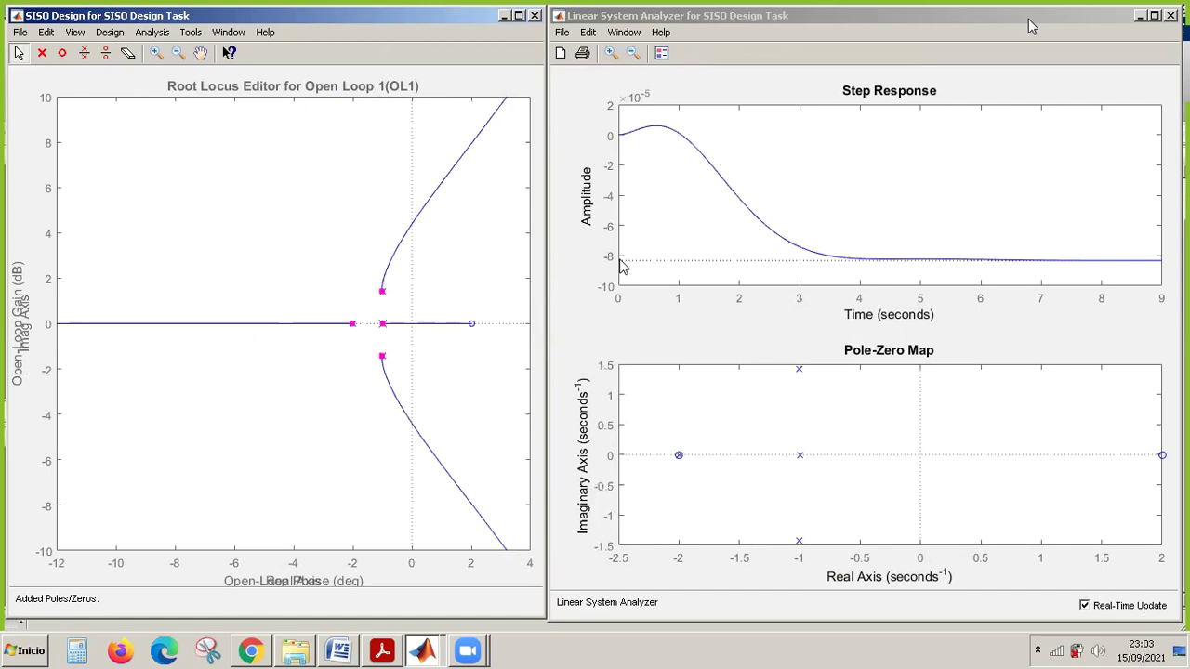
mouse_move(383, 326)
mouse_down()
mouse_move(410, 327)
mouse_move(383, 327)
mouse_up()
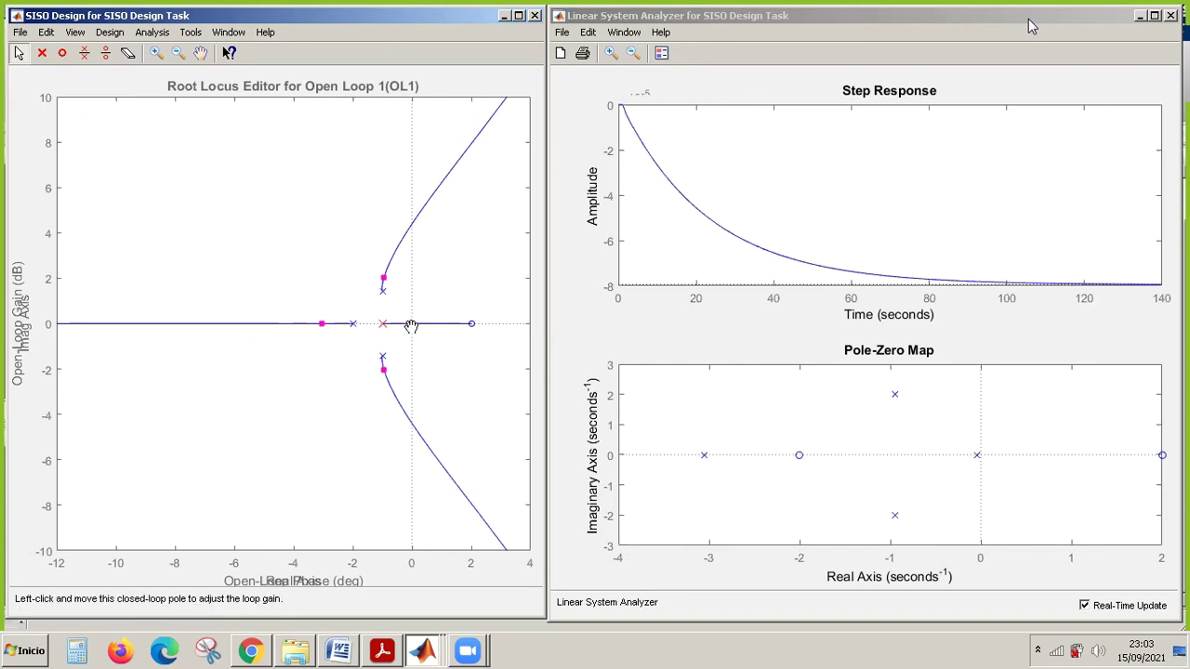
drag(411, 327, 434, 327)
drag(461, 402, 465, 406)
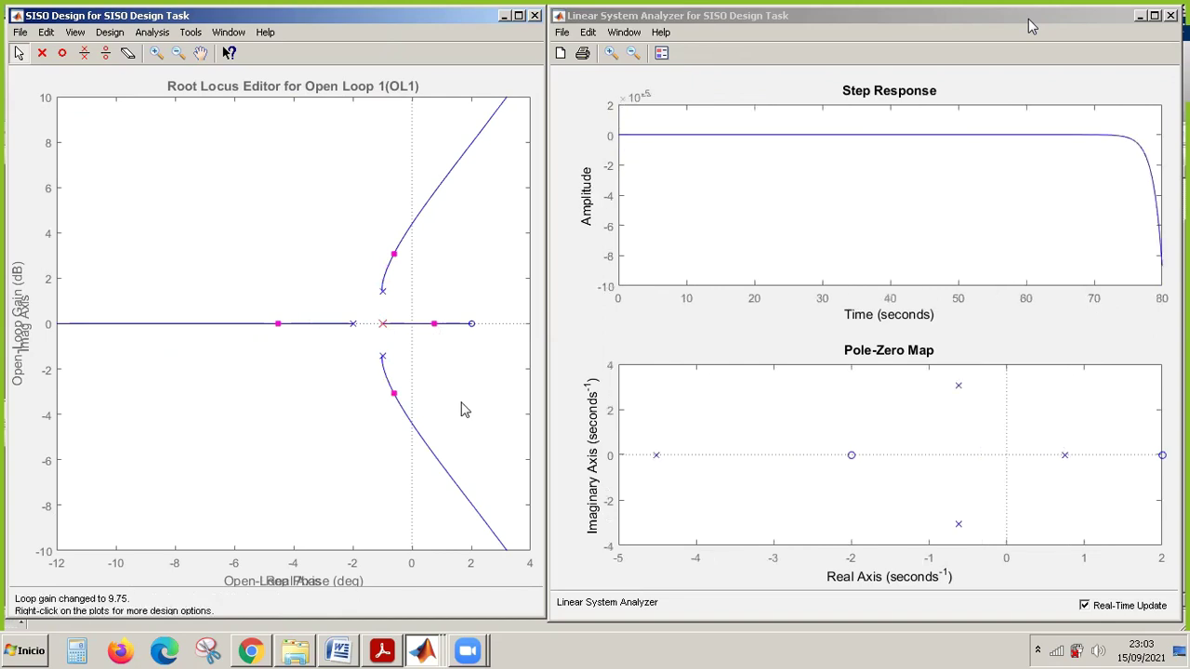
Move the closed-loop poles back to a loop gain of 0.754, and push the real pole just past the origin, giving 2.47.
drag(434, 324, 404, 324)
drag(424, 402, 480, 437)
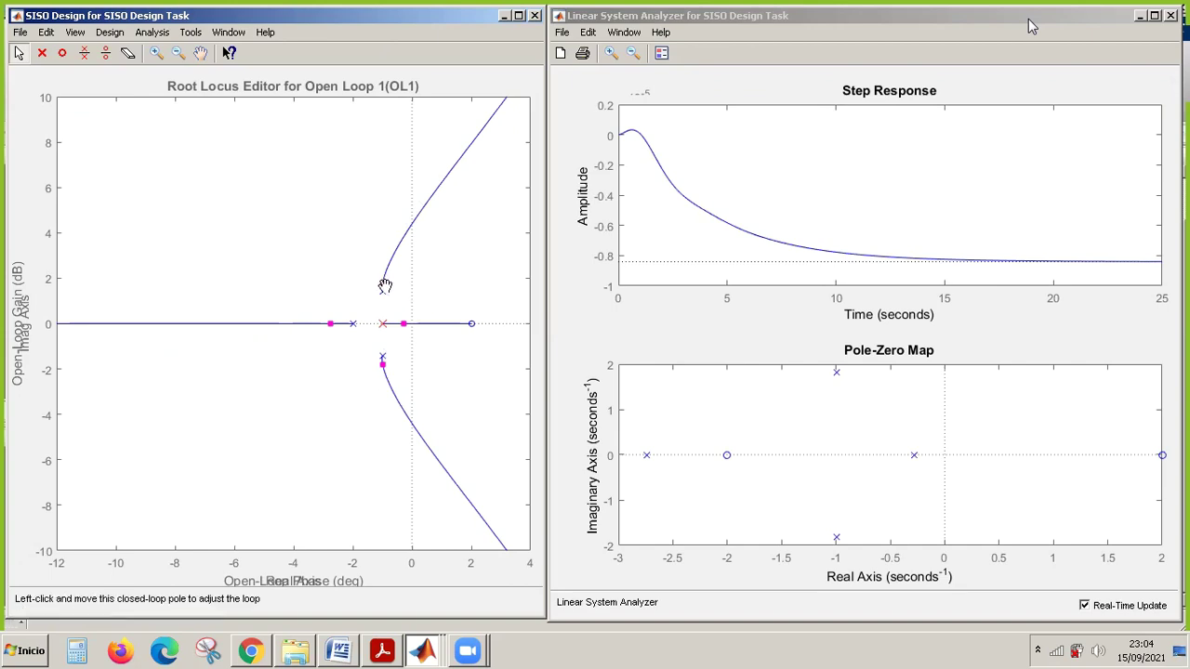
mouse_move(385, 285)
mouse_down()
mouse_move(389, 262)
mouse_move(398, 292)
mouse_up()
drag(447, 362, 486, 420)
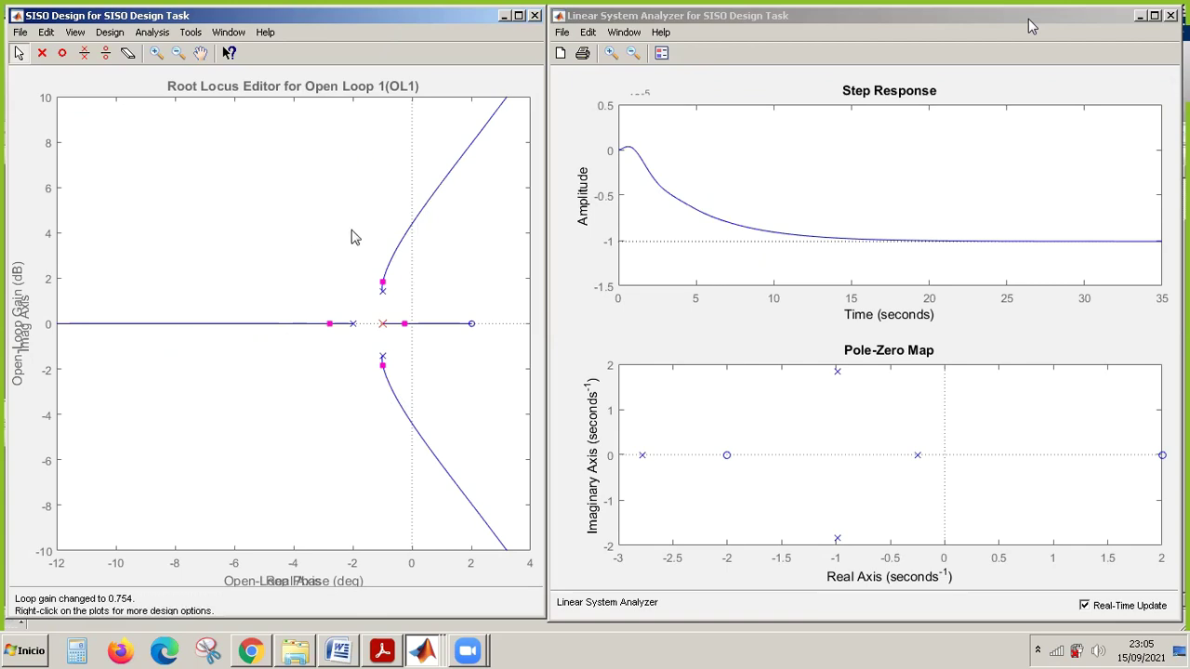
click(405, 325)
drag(403, 325, 419, 325)
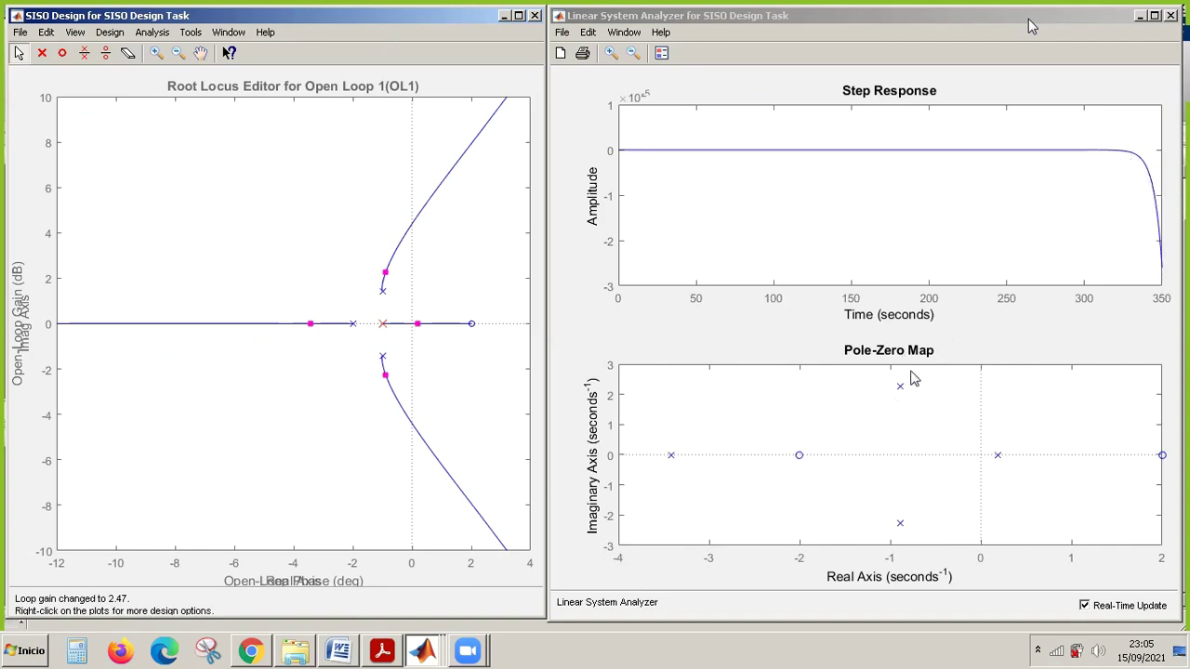
Remove the pole-zero map from the analysis plots by setting Plot 3 to None.
click(424, 648)
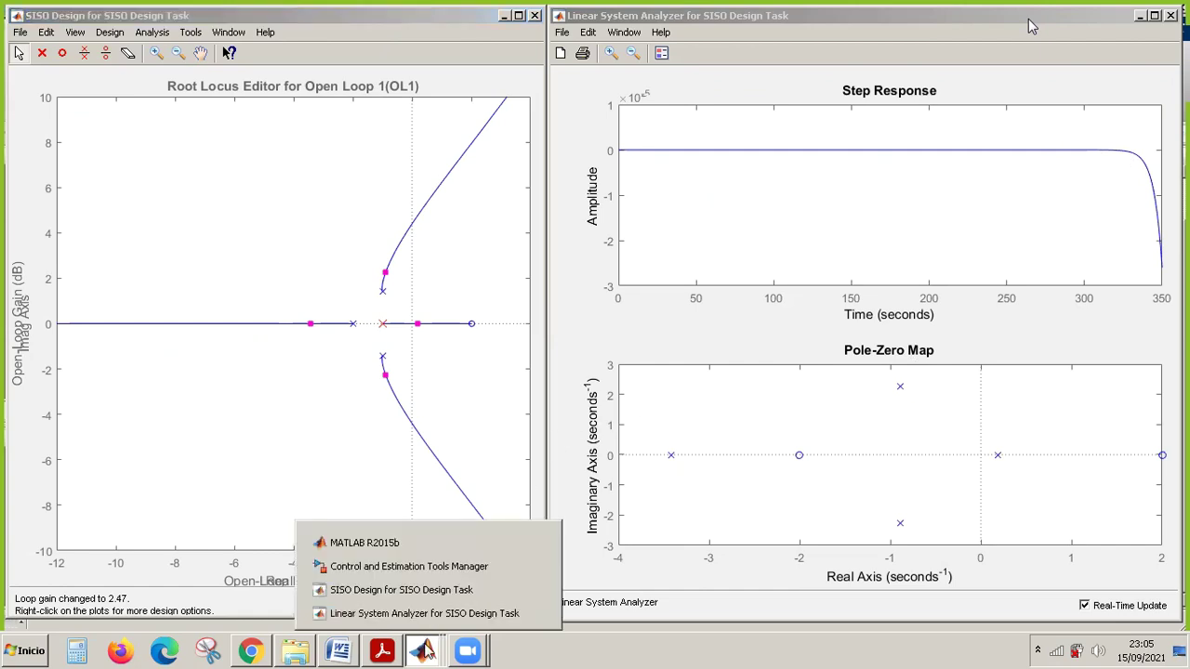
click(431, 568)
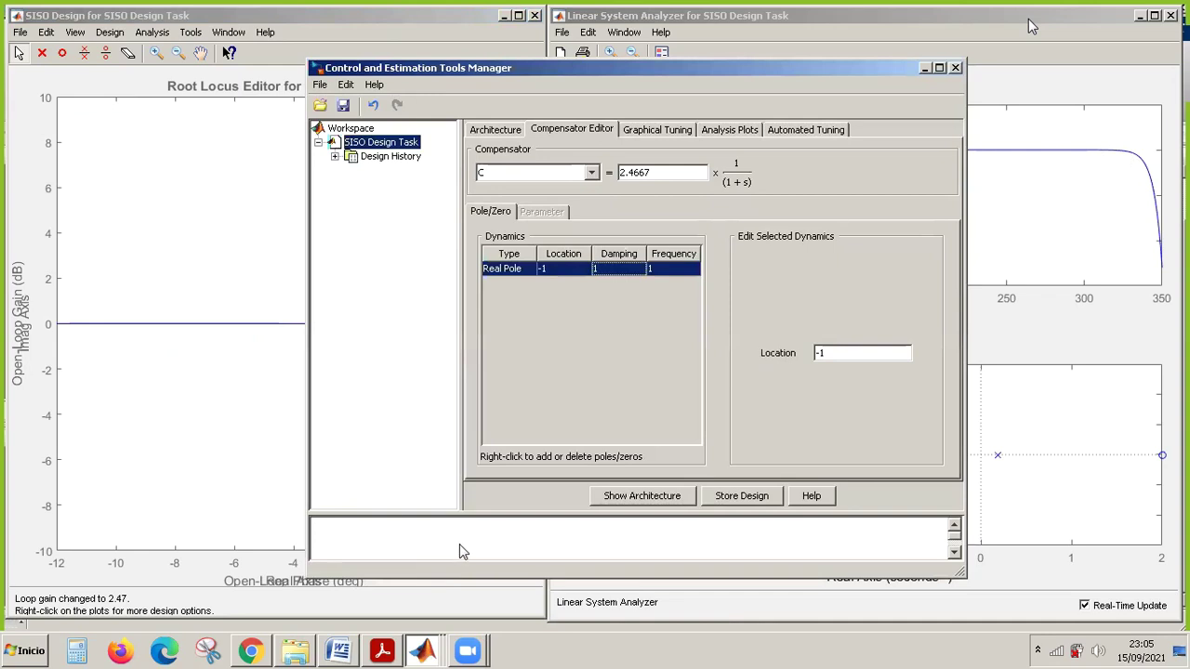
click(677, 132)
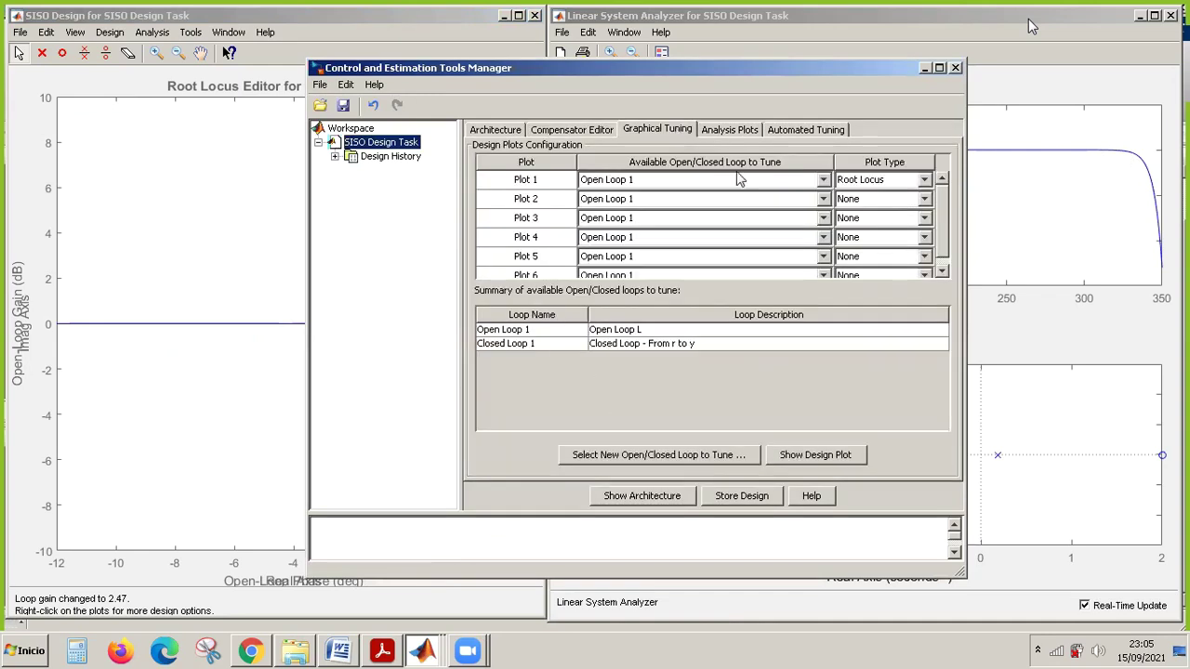
click(735, 130)
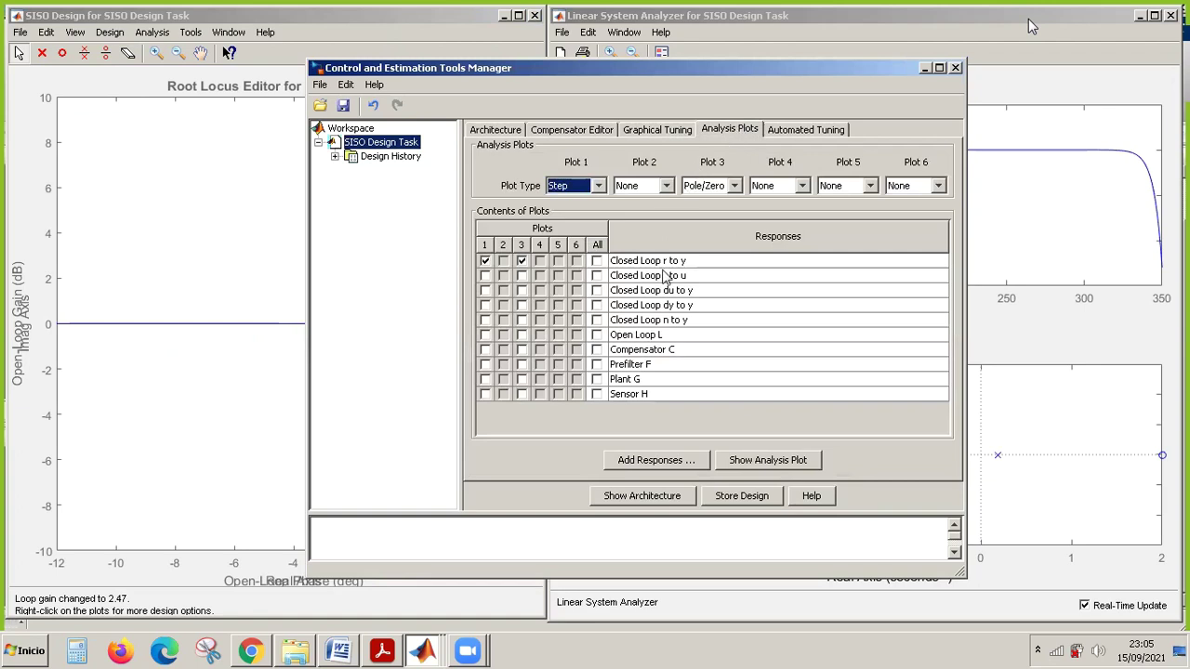
click(734, 188)
click(707, 202)
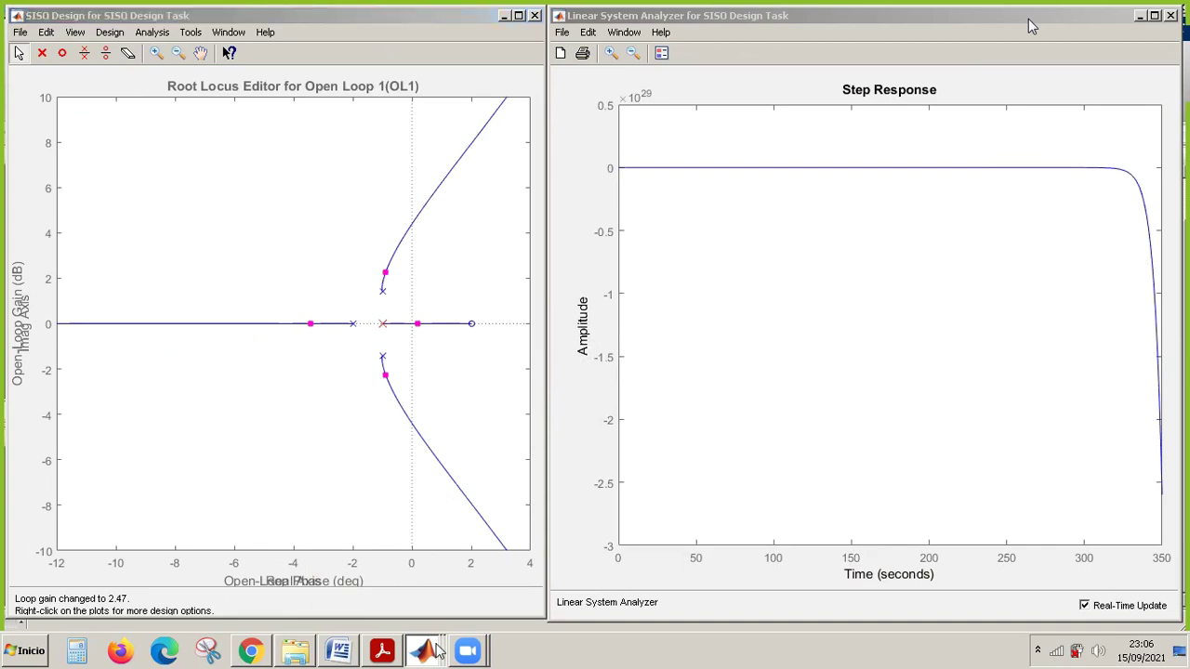
mouse_move(437, 650)
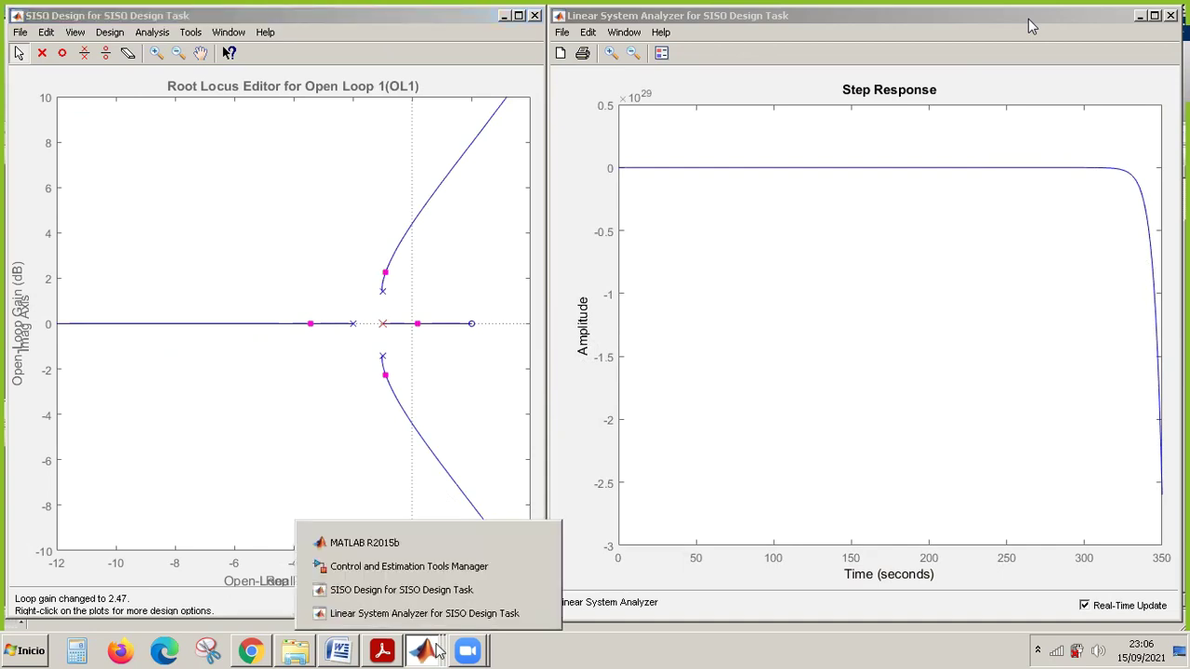
click(446, 577)
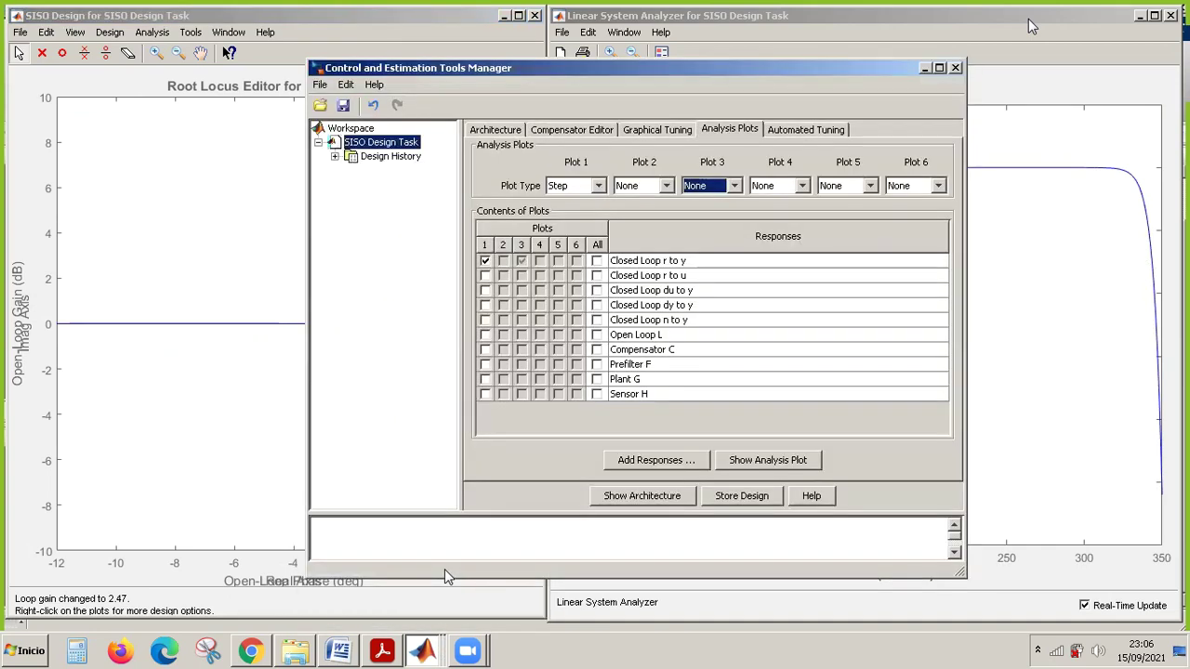
click(662, 131)
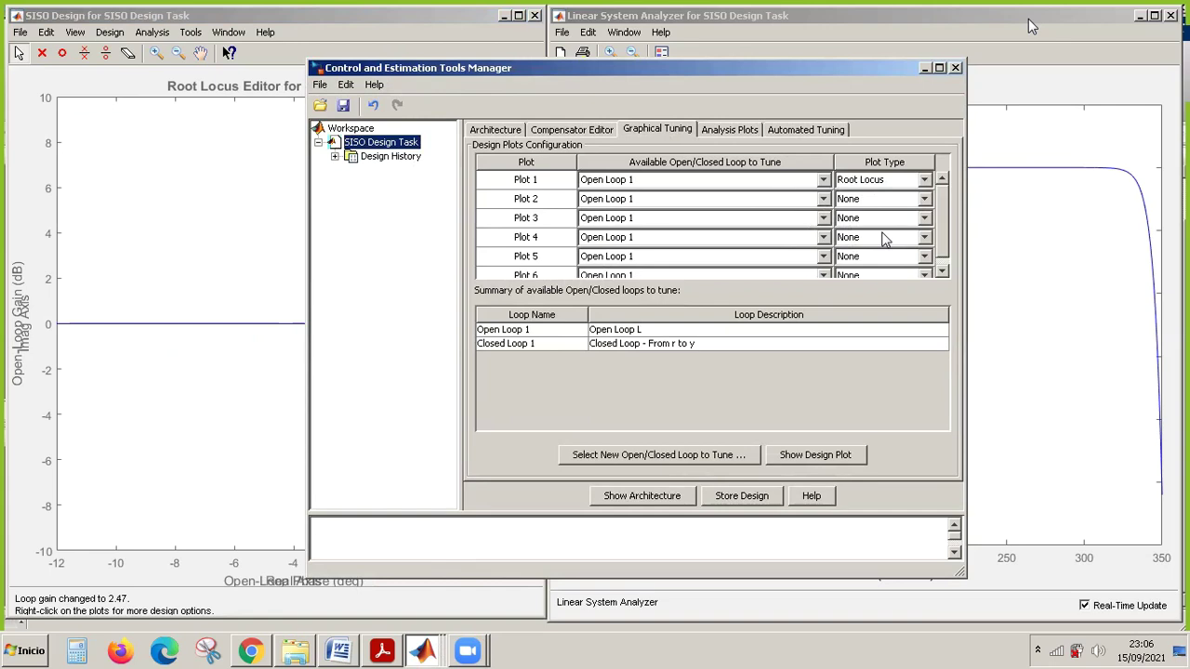
click(737, 135)
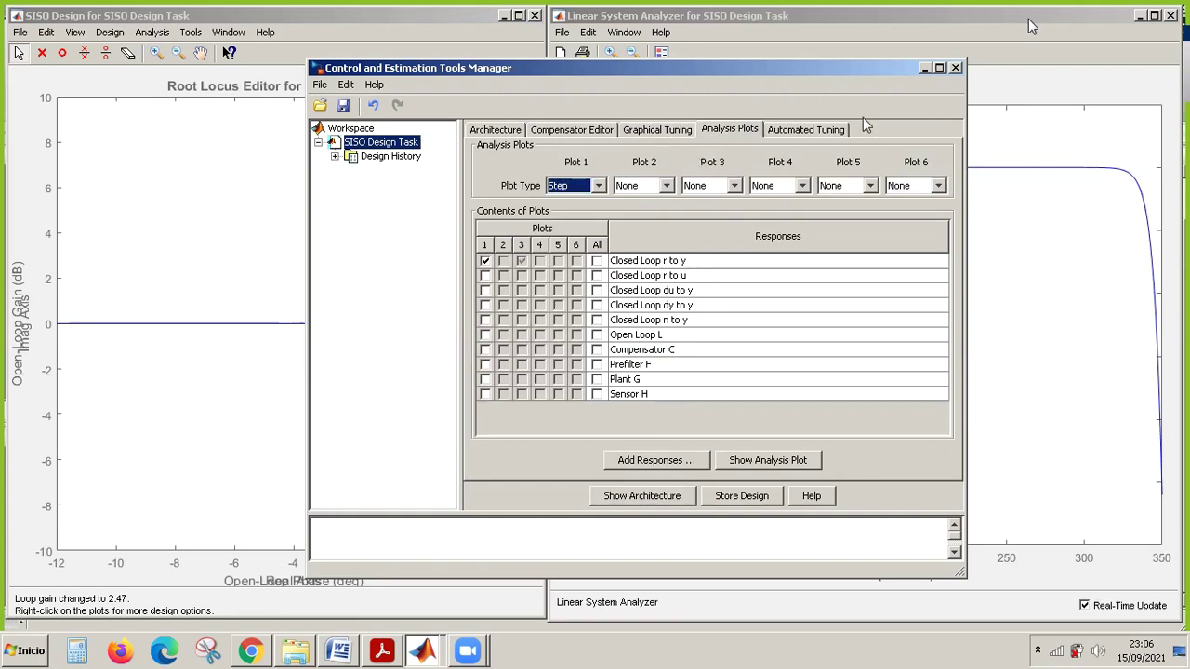
key(super+Down)
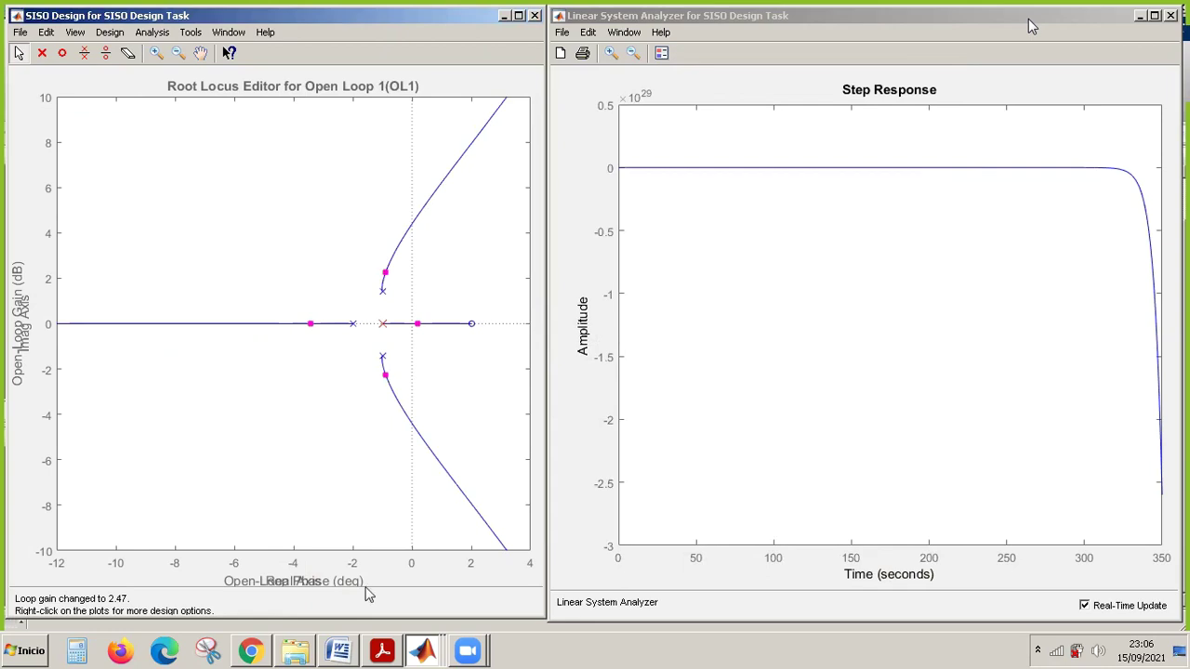
Return to the MATLAB Command Window and redefine the plant numerator as numGP=[1 2];.
click(421, 646)
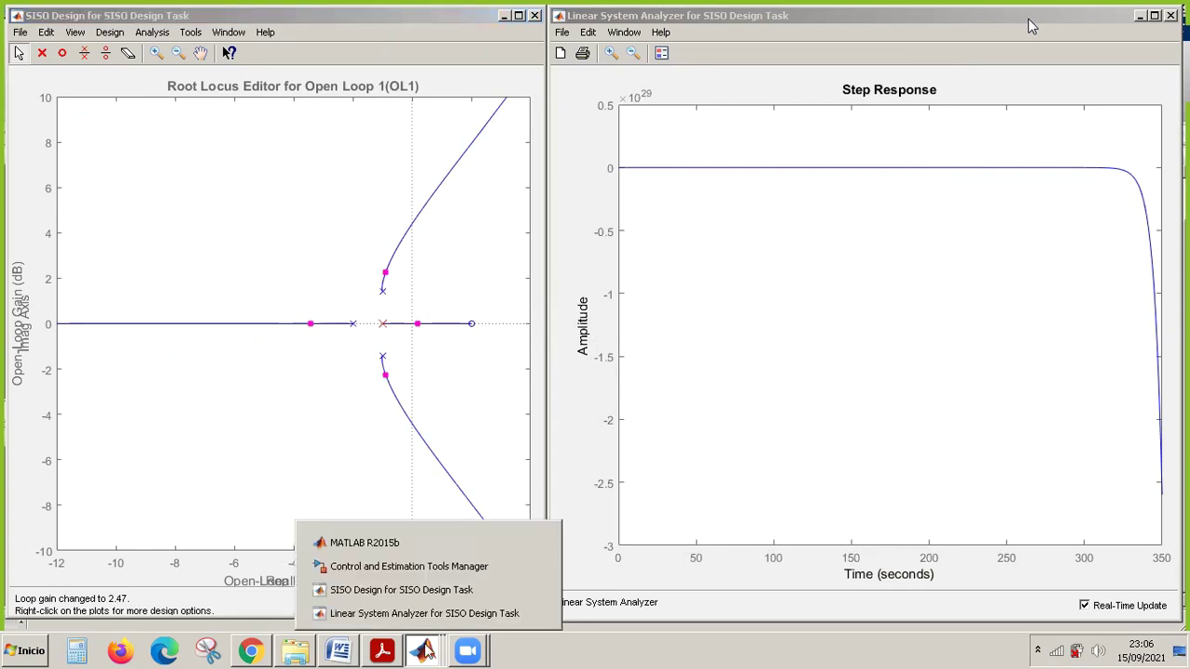
click(413, 542)
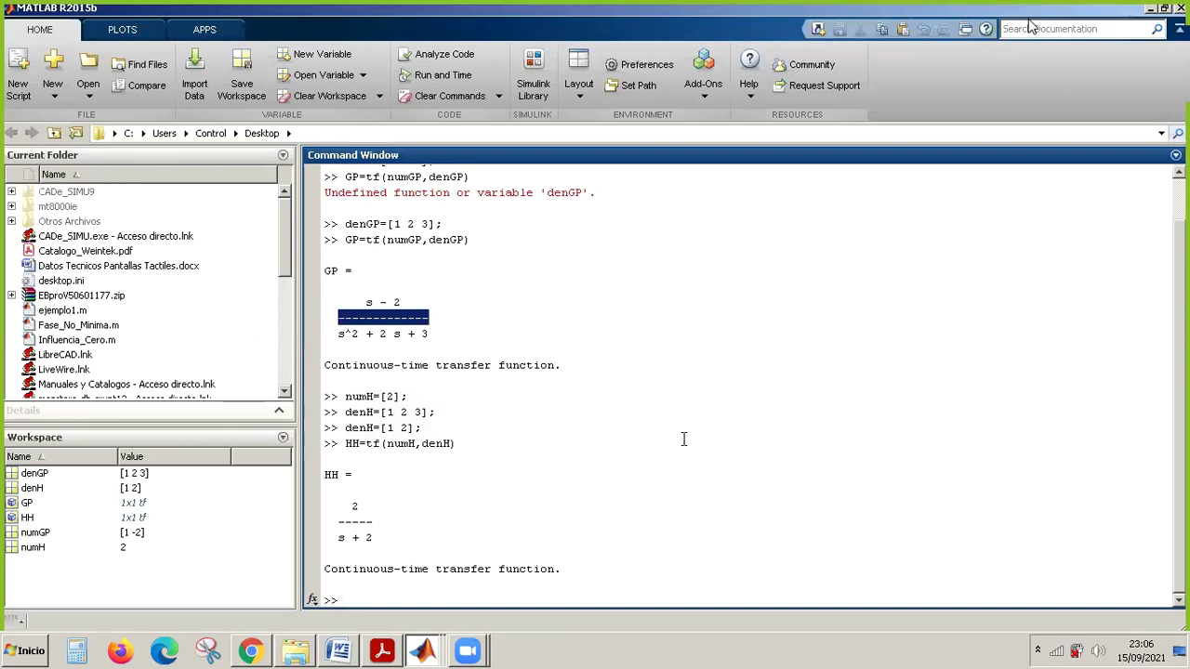
key(Up)
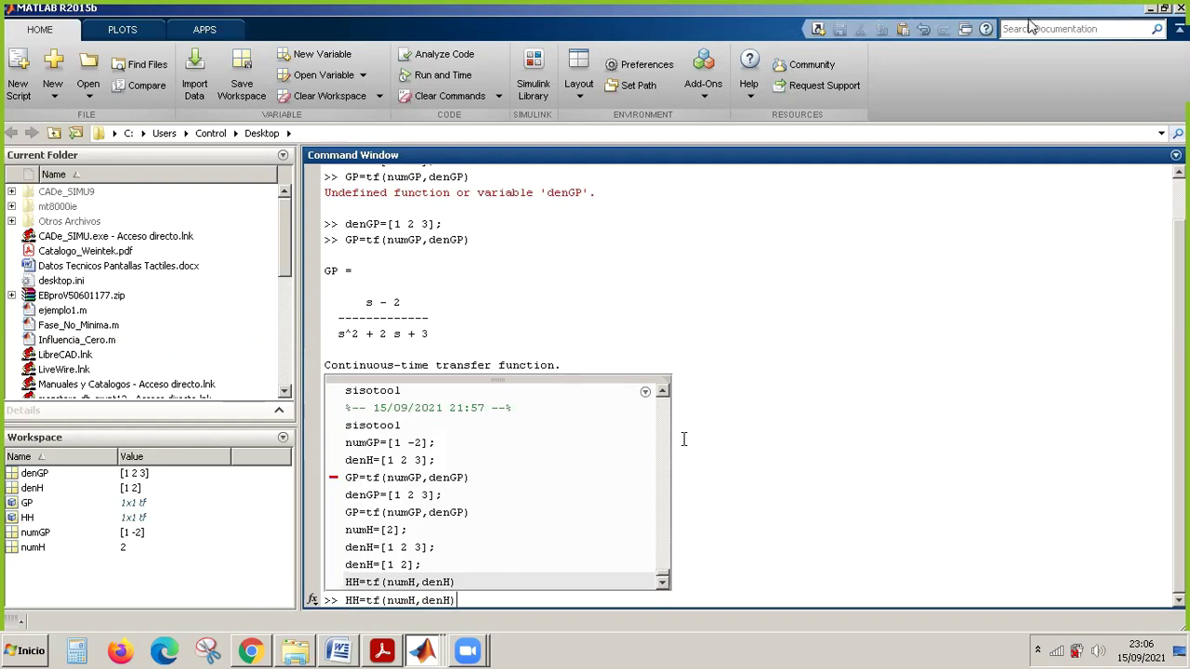
key(Up)
key(Up)
key(Up)
key(Up)
key(Up)
key(Up)
key(Up)
key(Up)
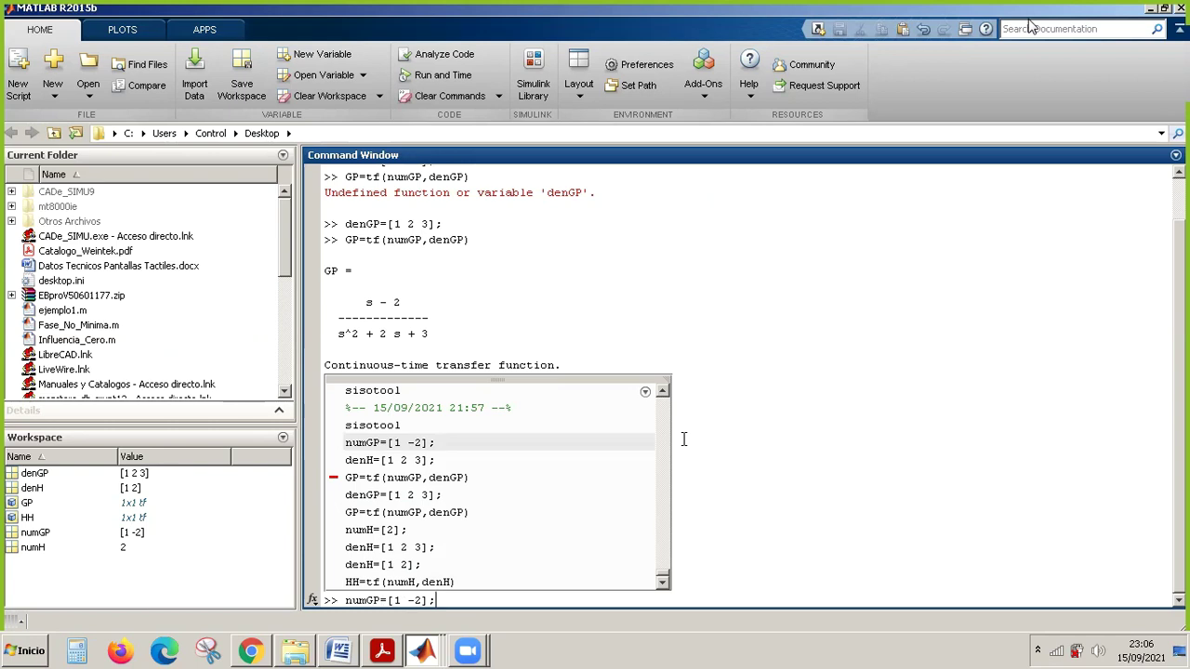
key(Left)
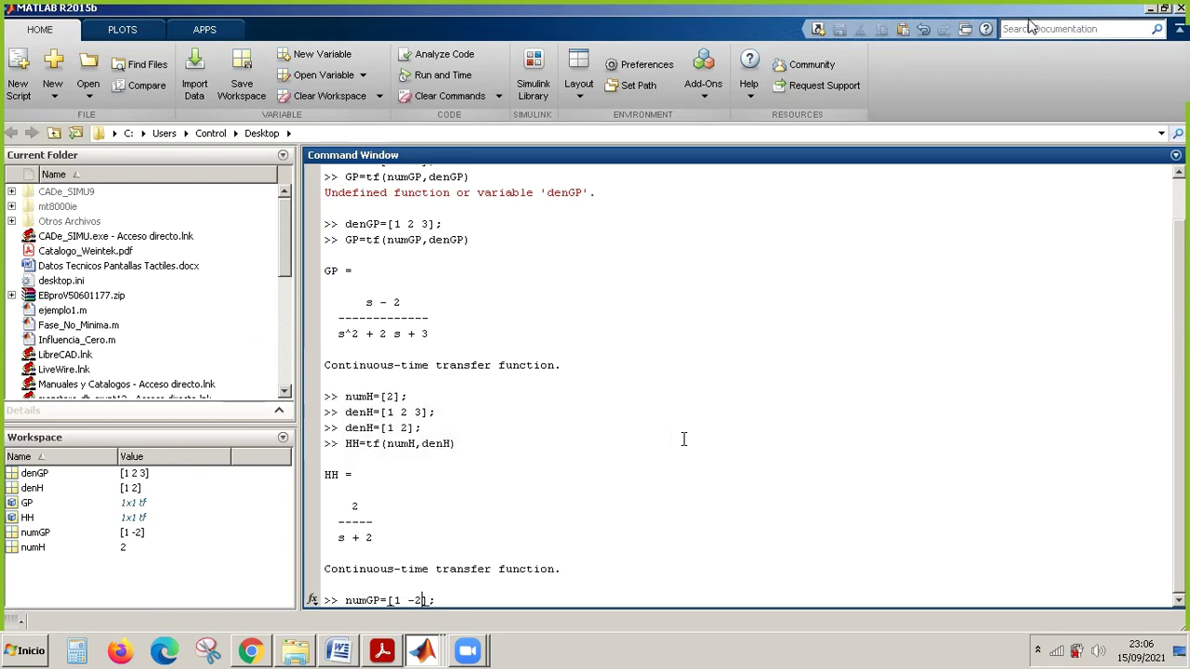
key(BackSpace)
key(BackSpace)
text(2)
key(Right)
key(Right)
key(Return)
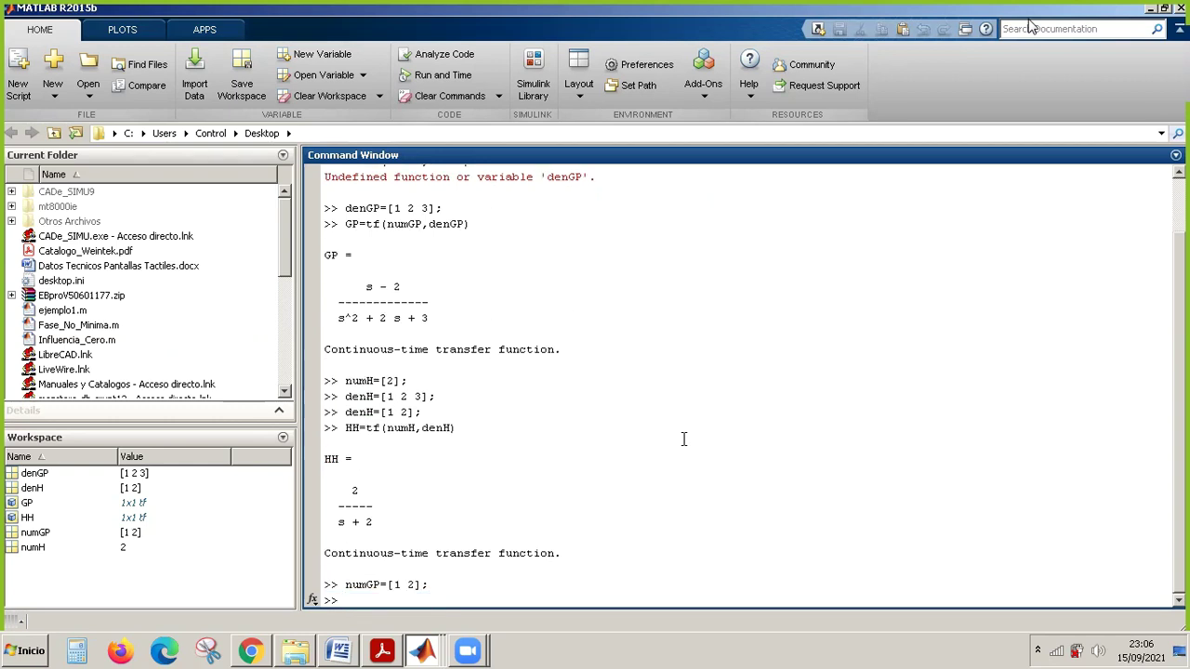
Redefine the plant denominator as denGP=[1 2 3 4];.
key(Up)
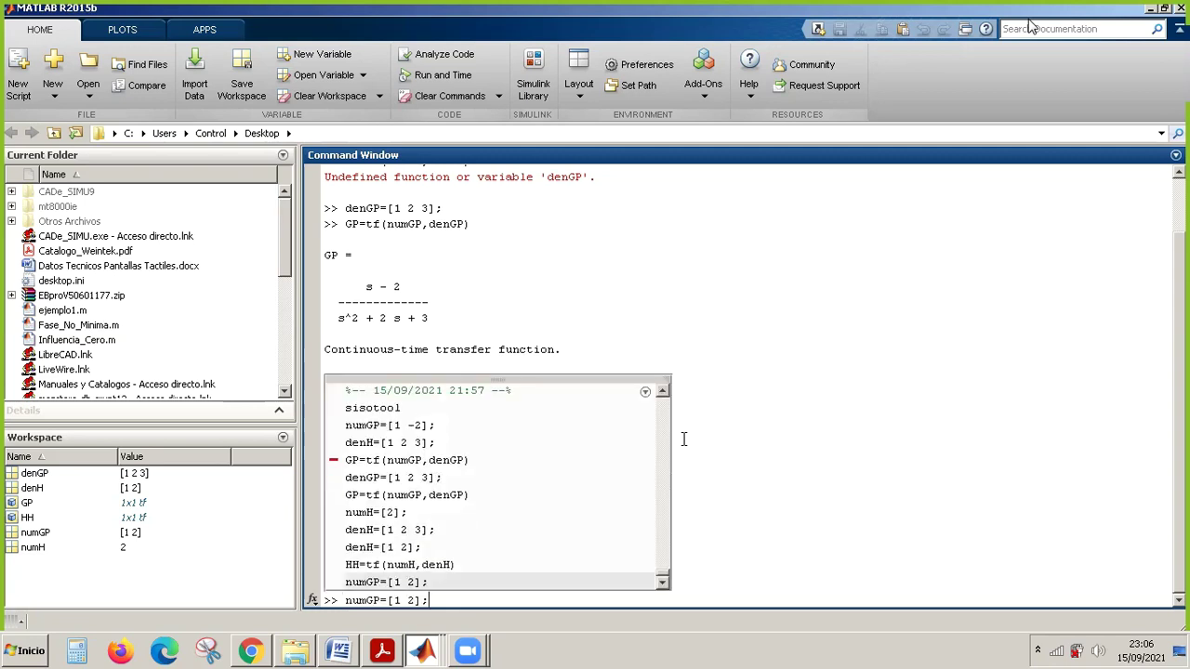
key(Up)
key(Up)
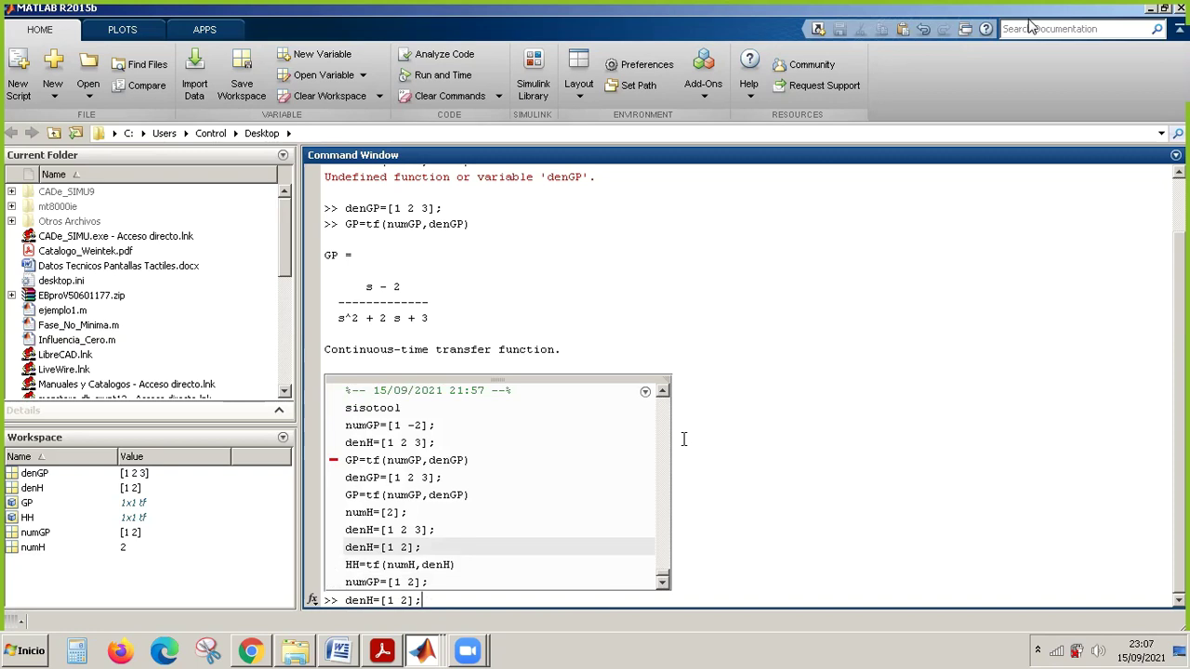
key(Up)
key(Up)
key(Up)
key(Up)
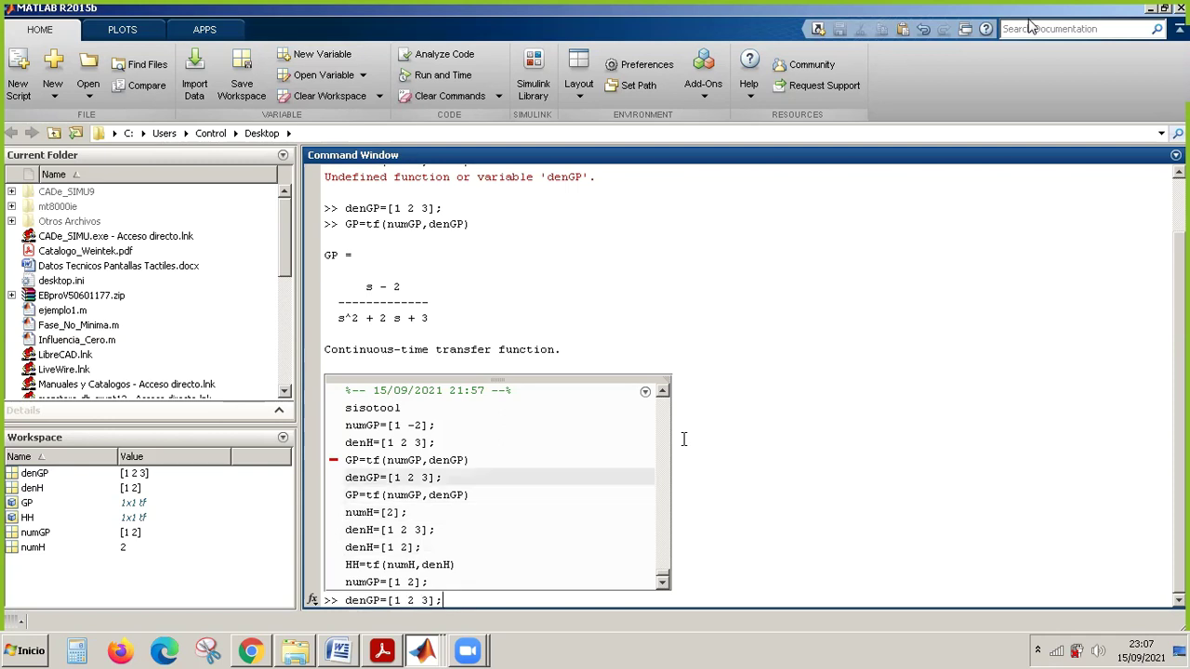
key(Left)
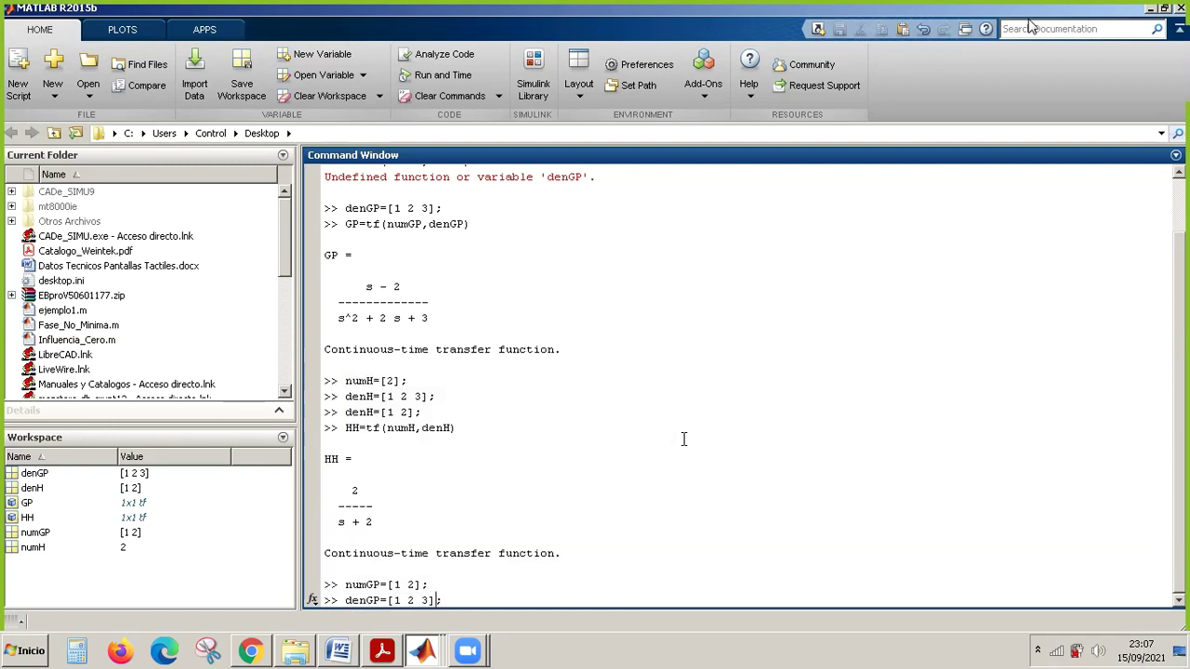
text(4)
key(End)
key(Return)
Rebuild the plant transfer function with GP=tf(numGP,denGP) and examine its denominator.
key(Up)
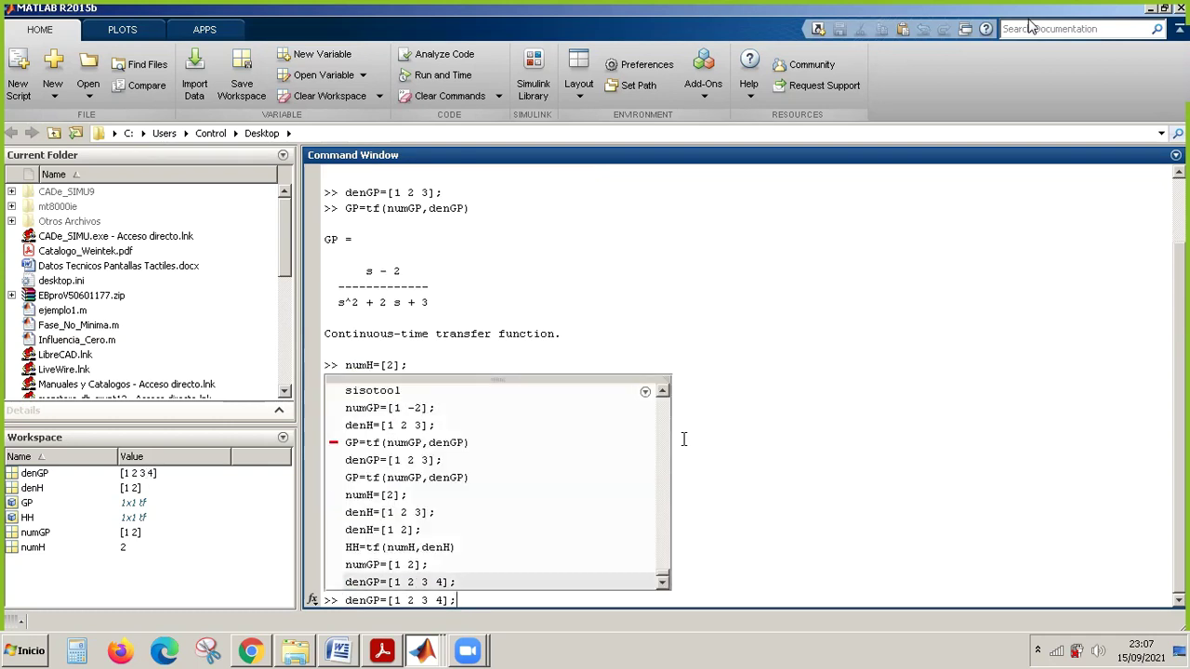
key(Up)
key(Up)
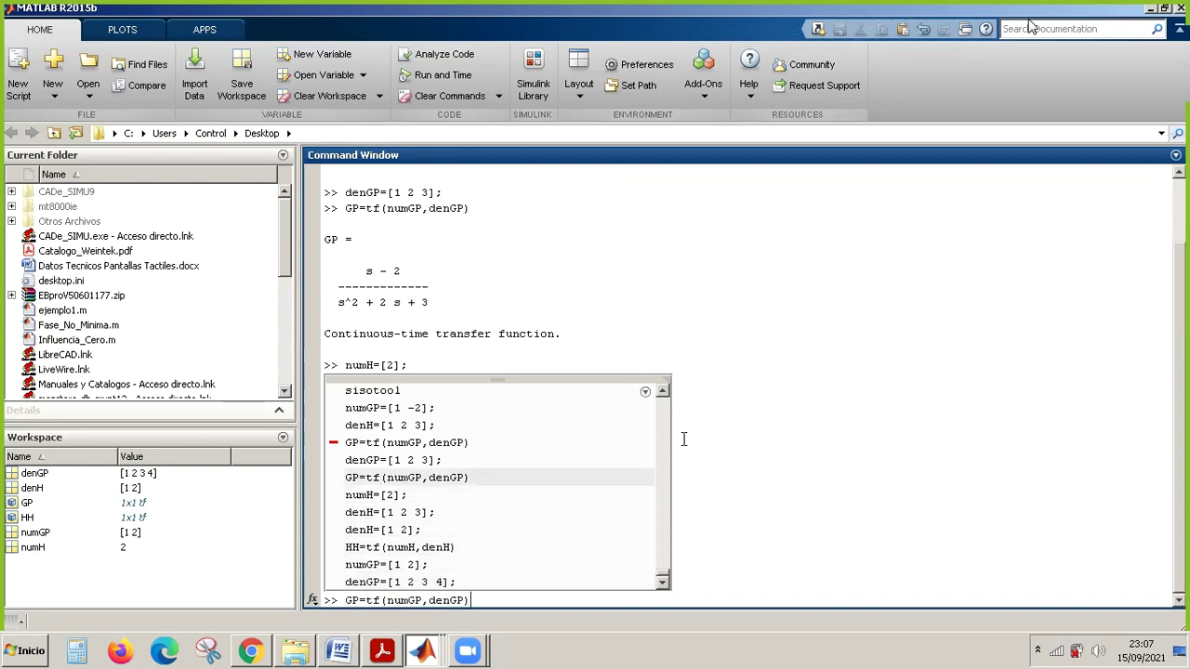
key(Return)
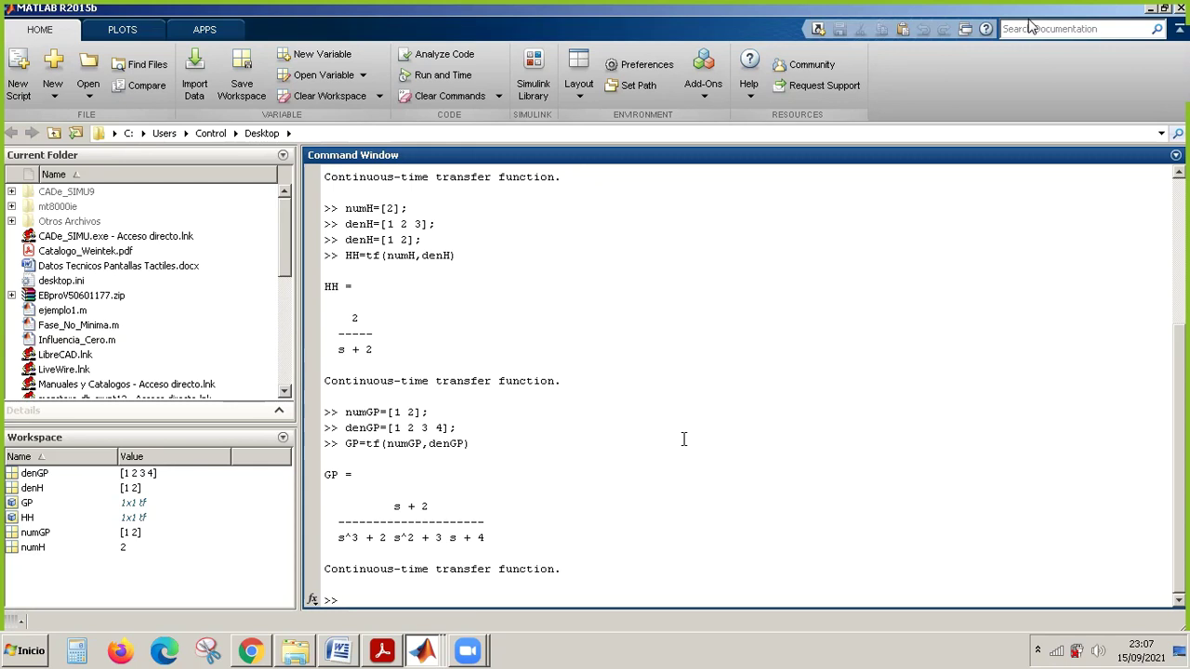
drag(494, 537, 340, 536)
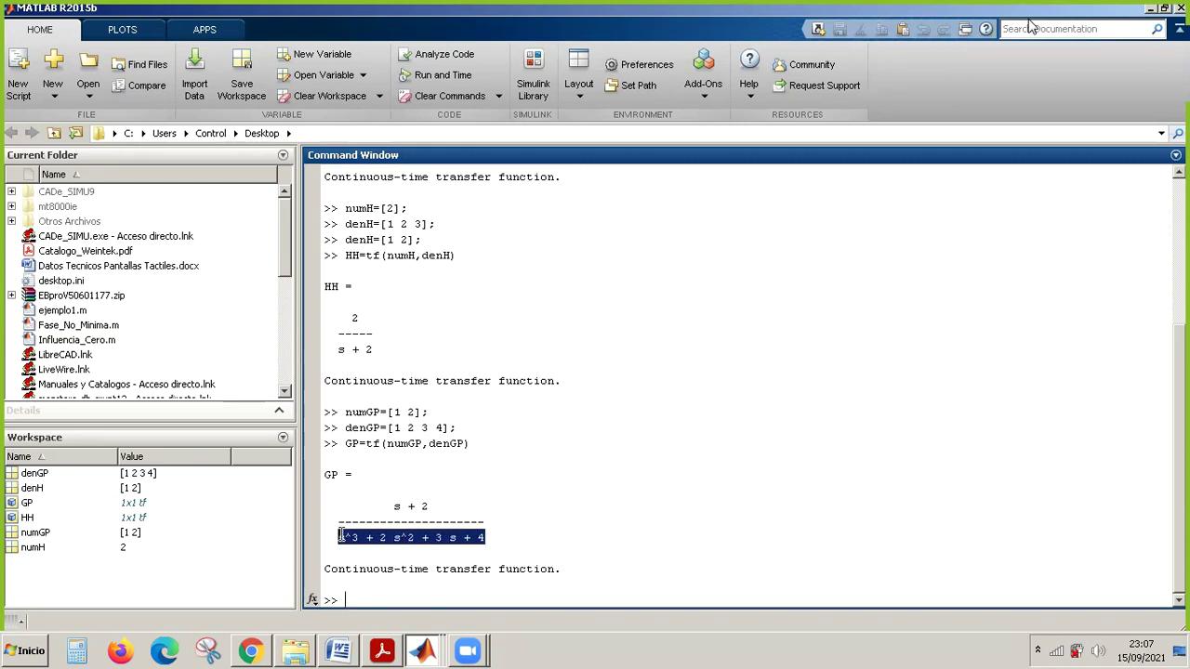
click(369, 597)
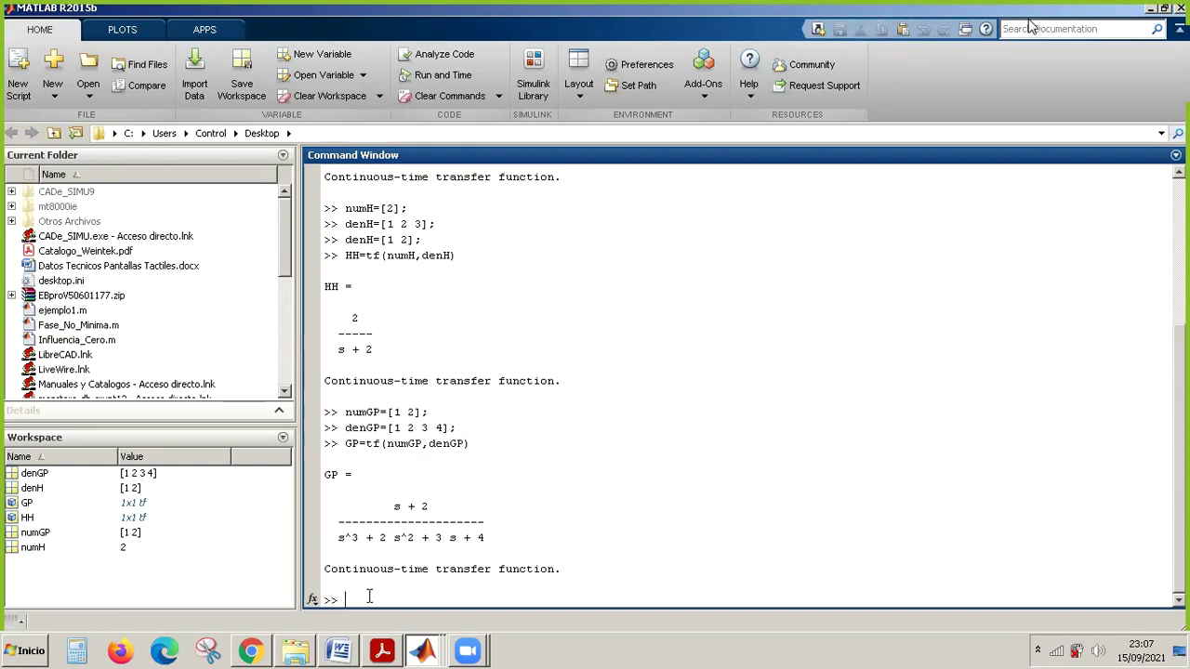
Redefine the sensor numerator as numH=[1];.
key(Up)
key(Up)
key(Up)
key(Up)
key(Up)
key(Up)
key(Up)
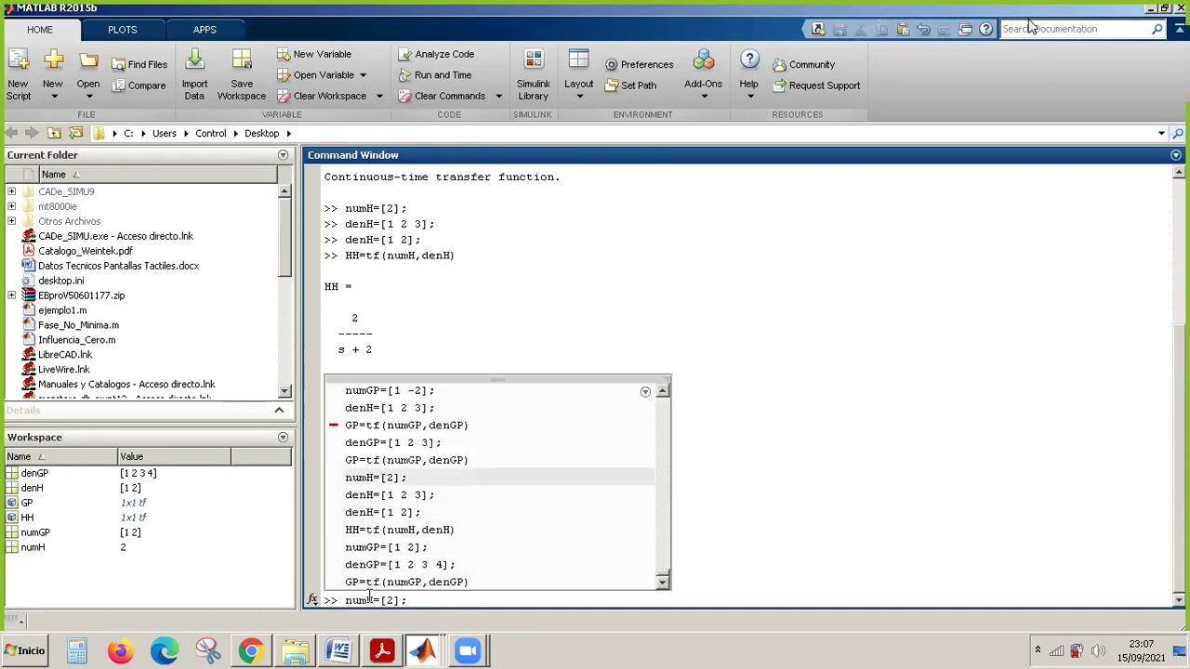
key(Left)
key(Left)
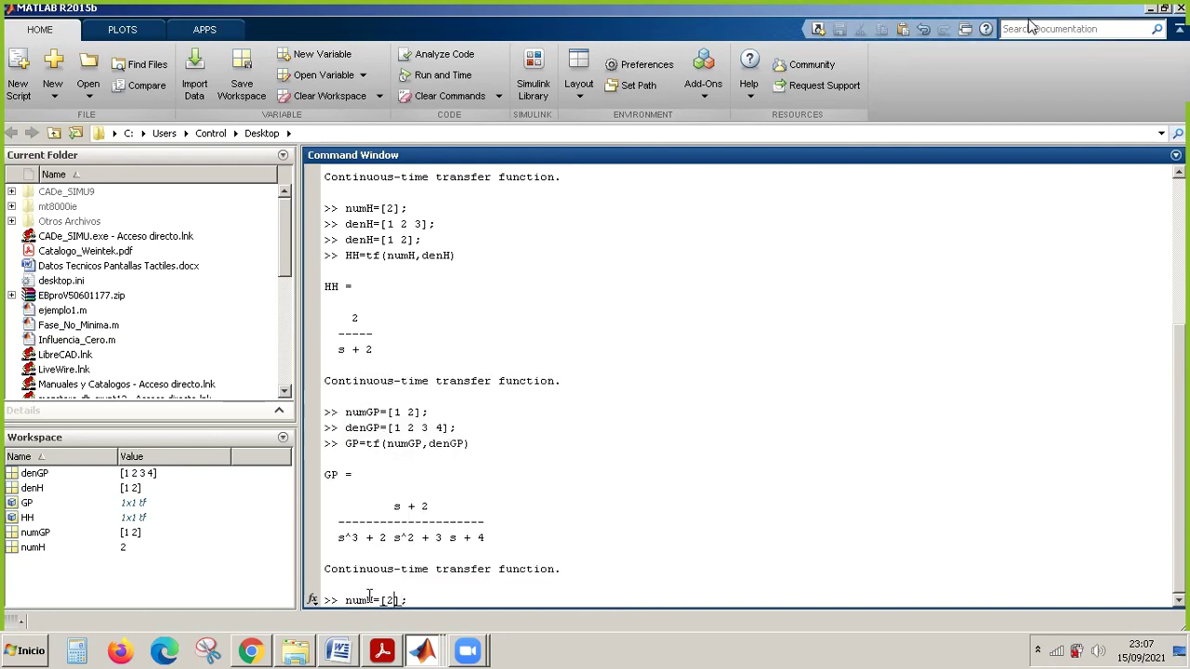
key(BackSpace)
text(1)
key(Return)
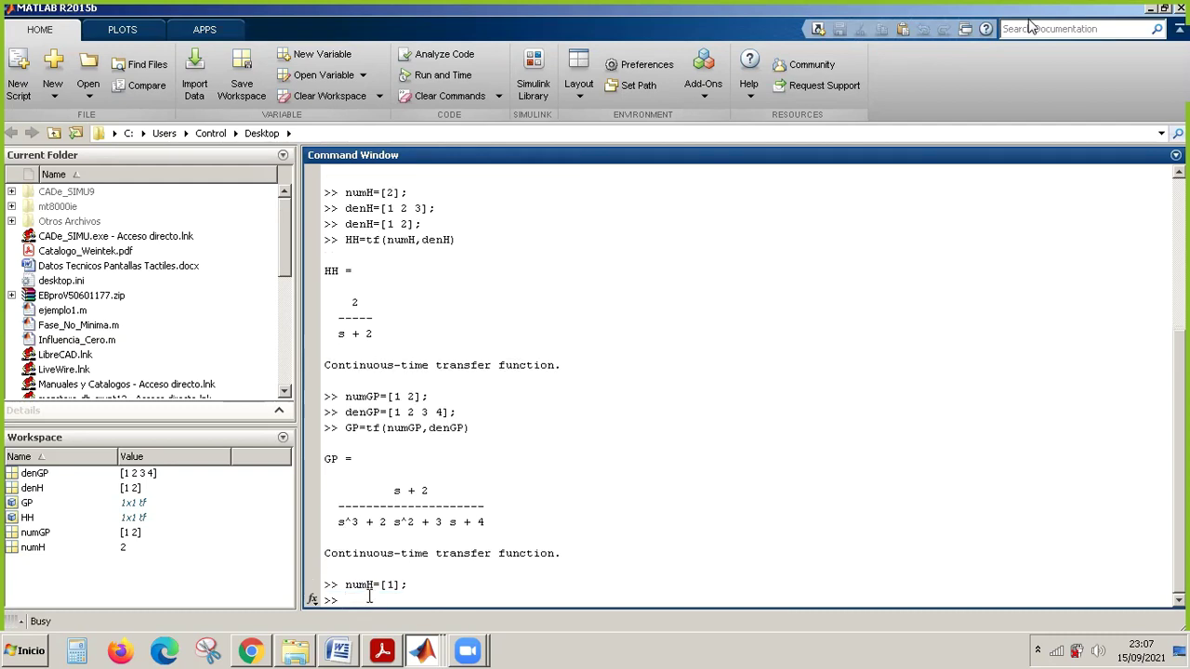
Redefine the sensor denominator as denH=[1 12 24]; in the Command Window.
key(Up)
key(Up)
key(Up)
key(Up)
key(Up)
key(Up)
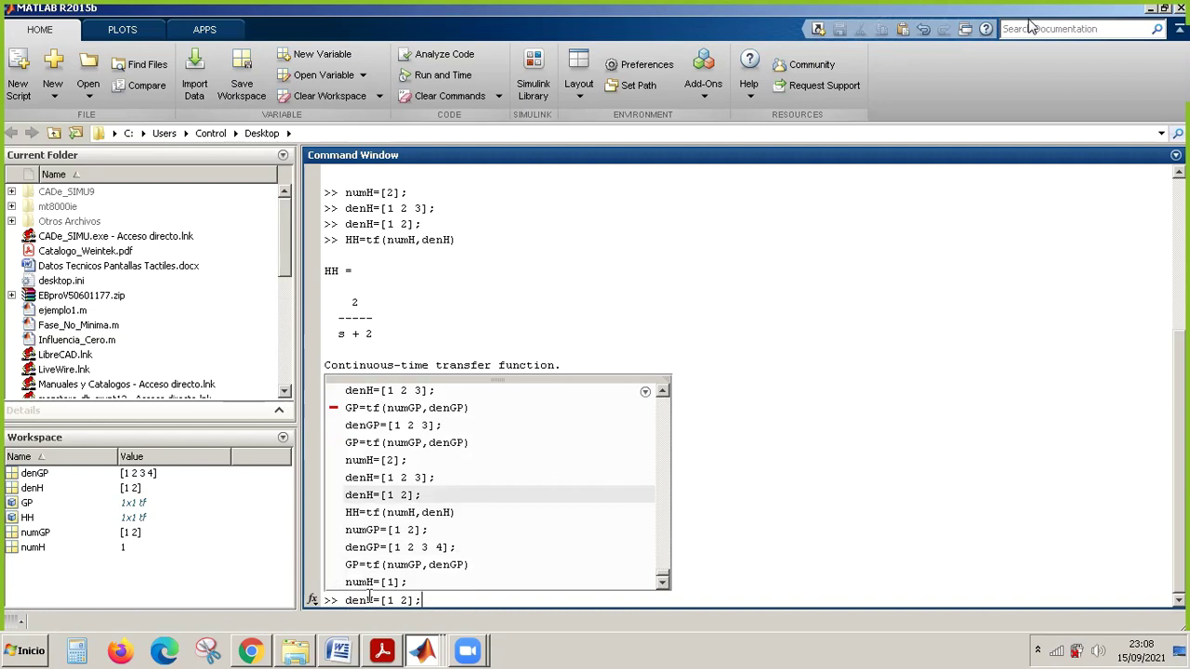
key(Left)
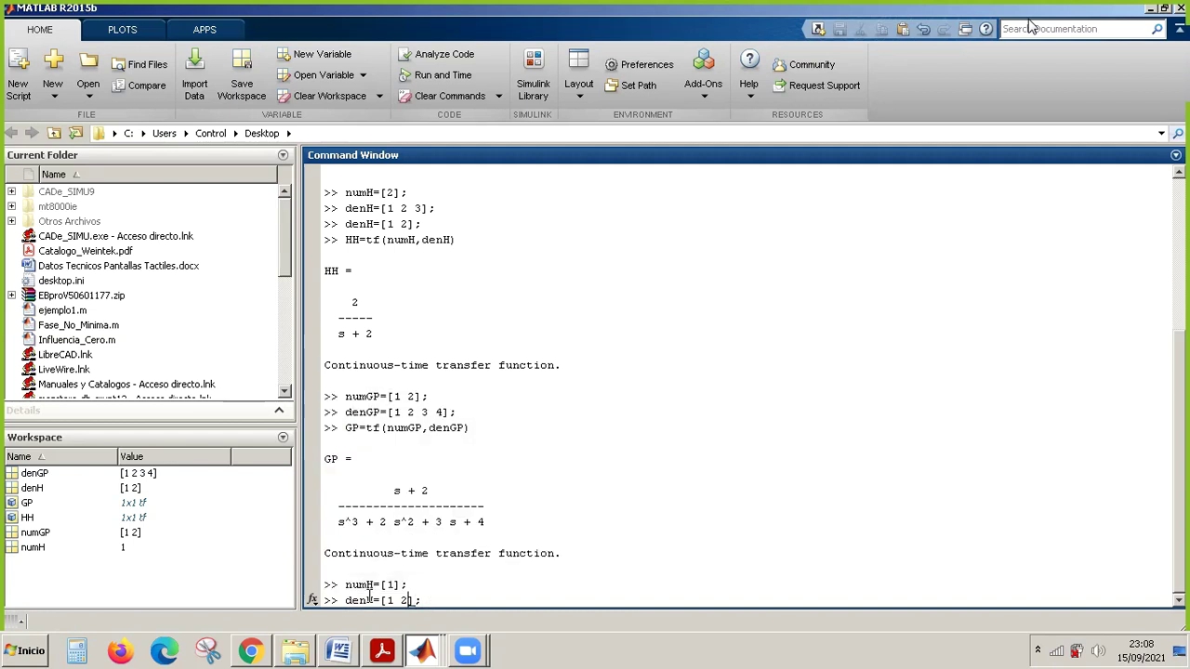
text(12 24)
key(Return)
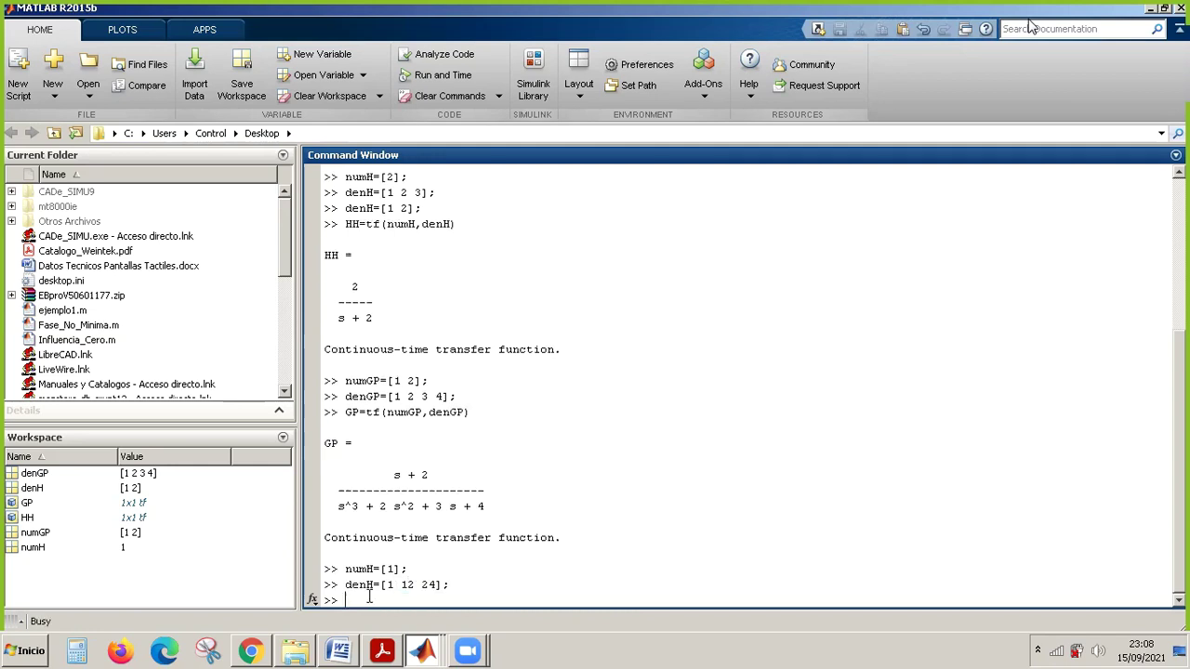
Rebuild the sensor transfer function with HH=tf(numH,denH).
key(Up)
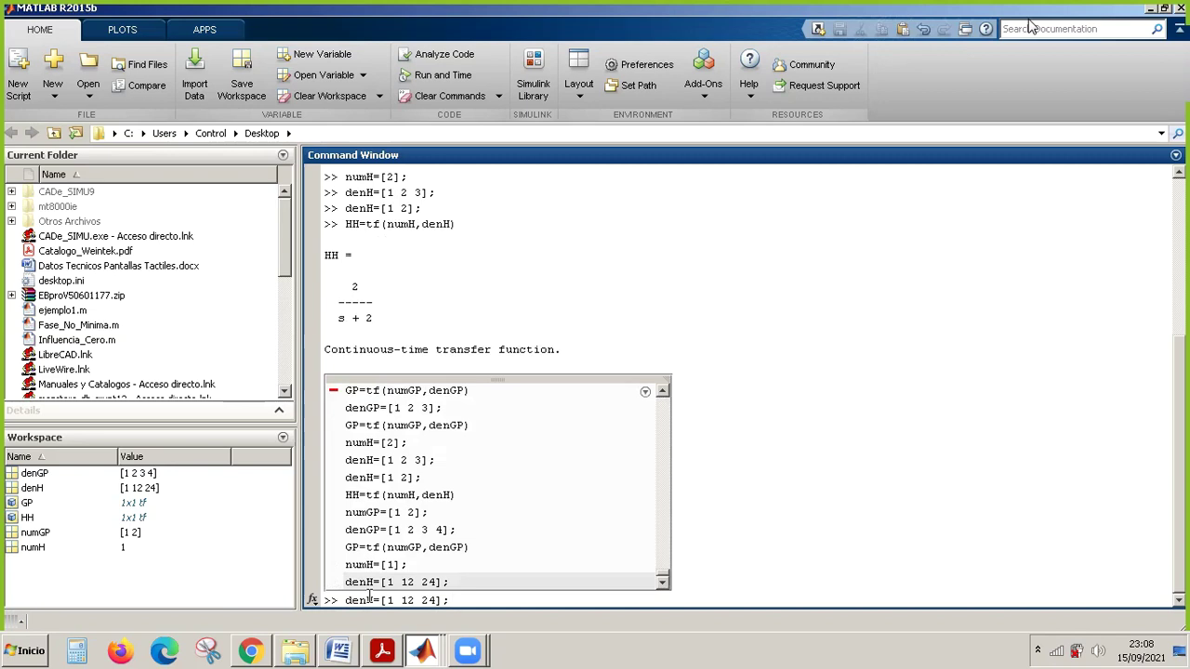
key(Up)
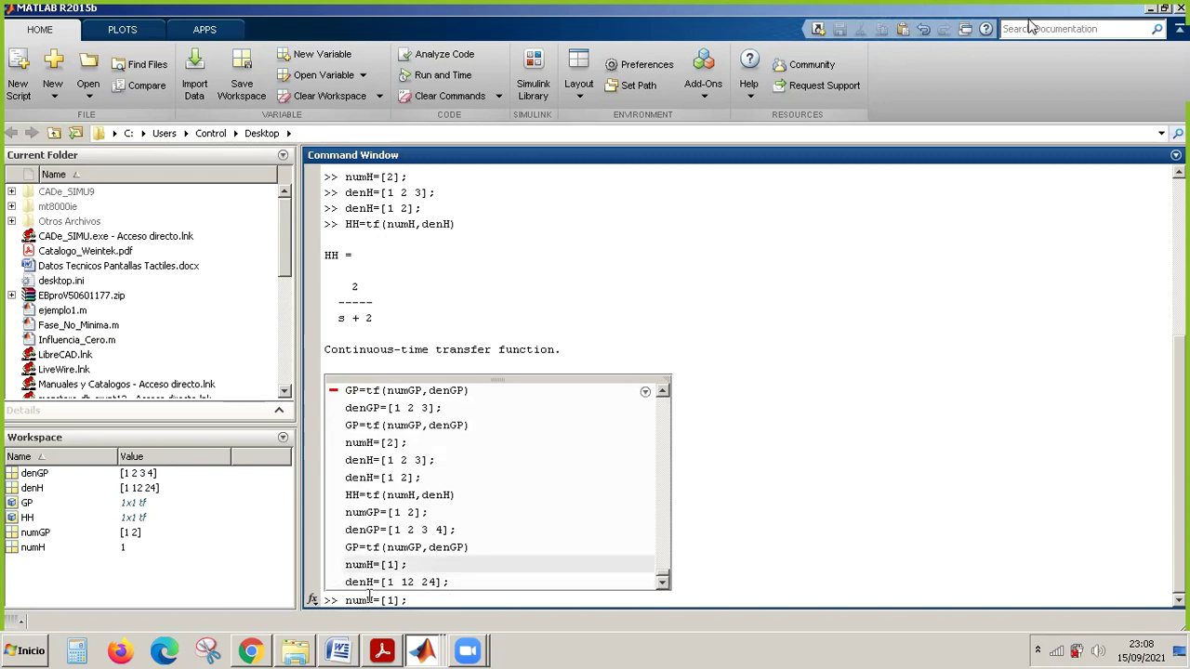
key(Up)
key(Up)
key(Up)
key(Up)
key(Return)
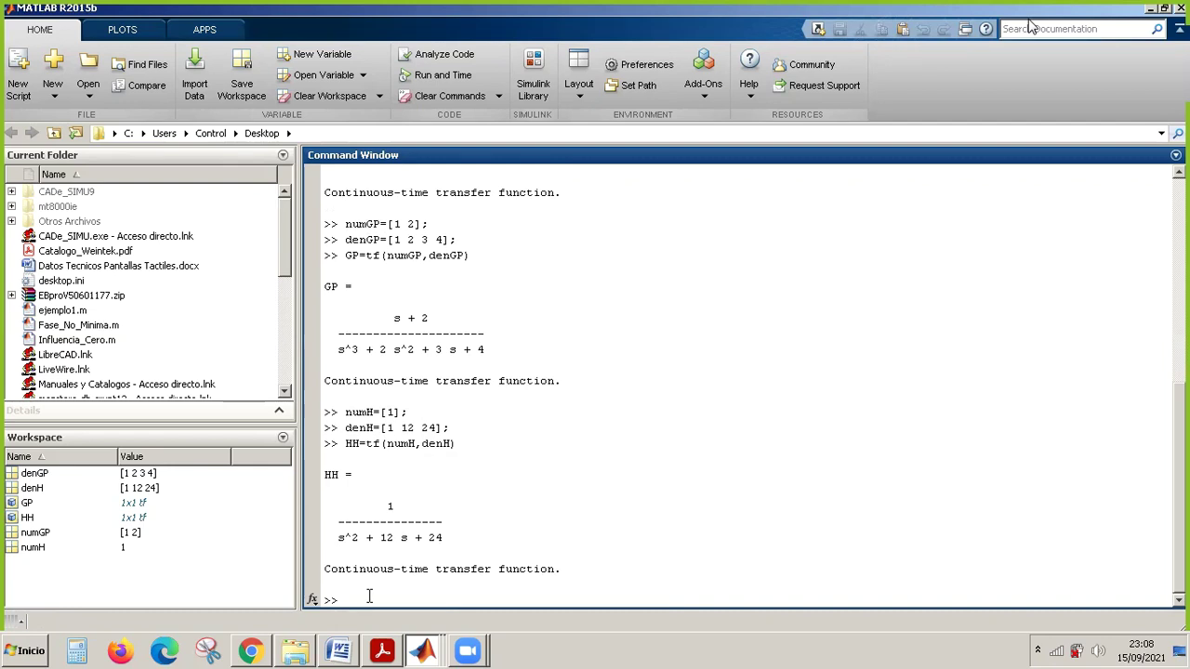
Switch to the Control and Estimation Tools Manager and import workspace model GP as system data for plant G.
right_click(423, 651)
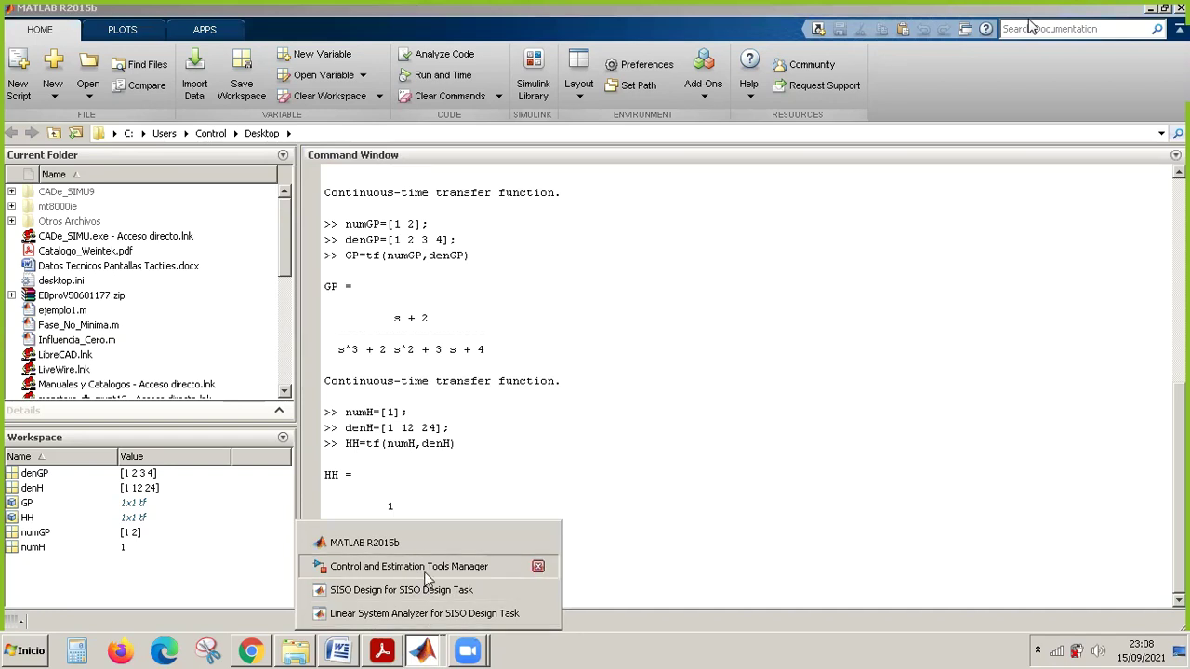
click(539, 566)
click(505, 133)
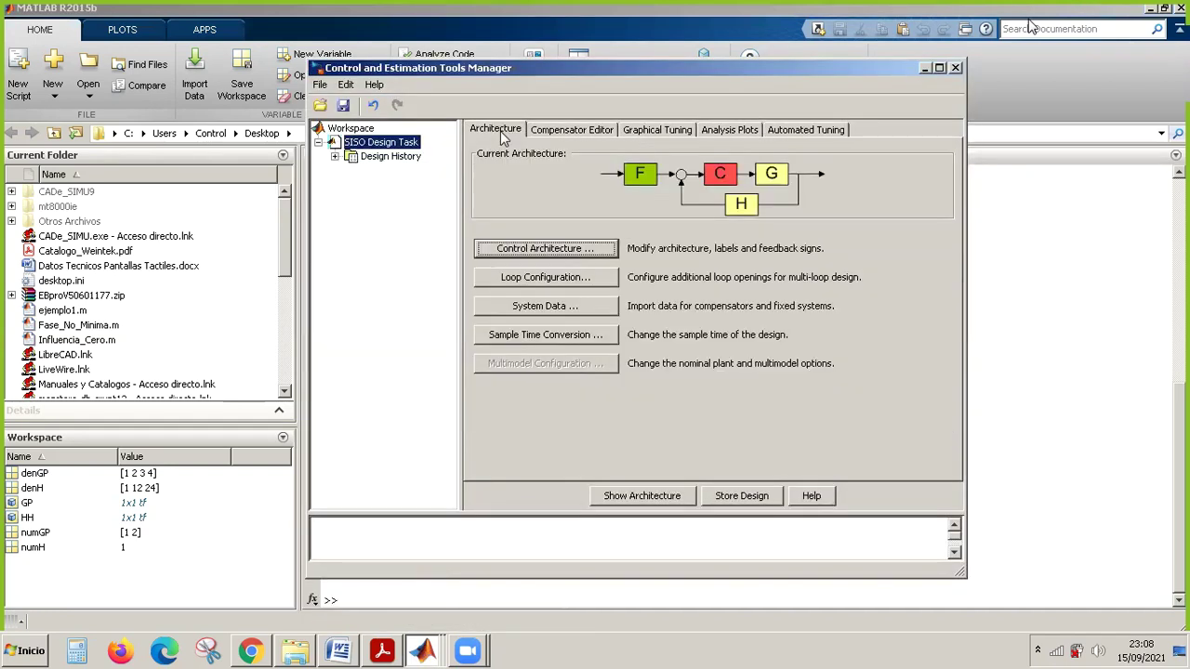
click(547, 307)
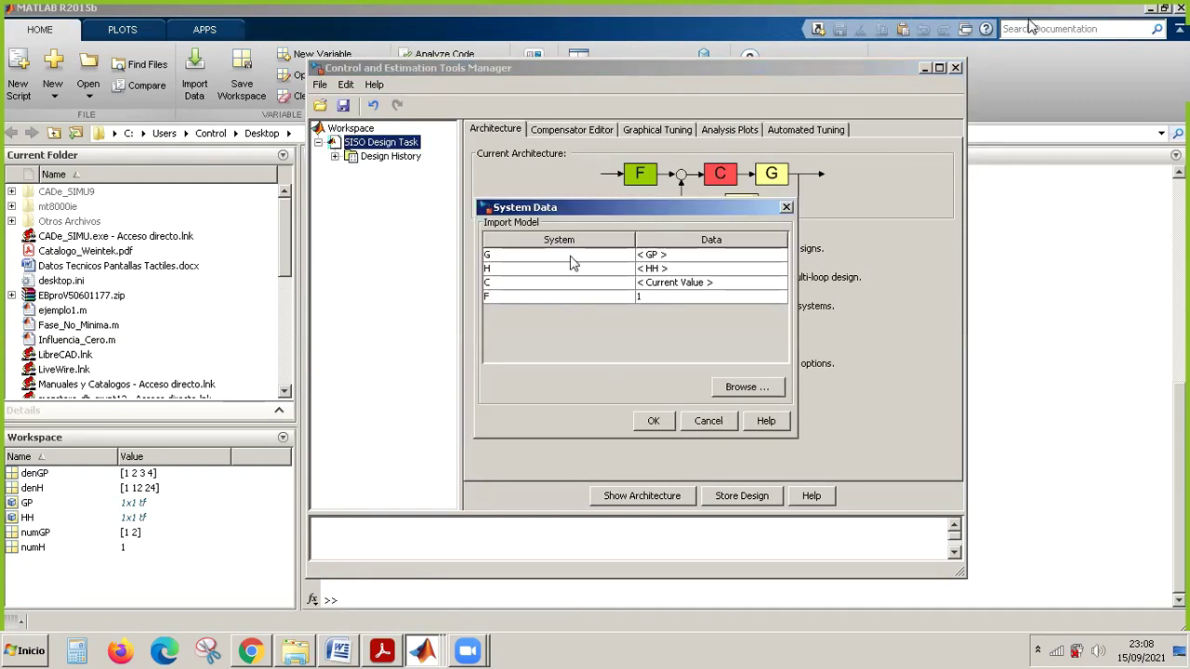
click(573, 264)
click(743, 389)
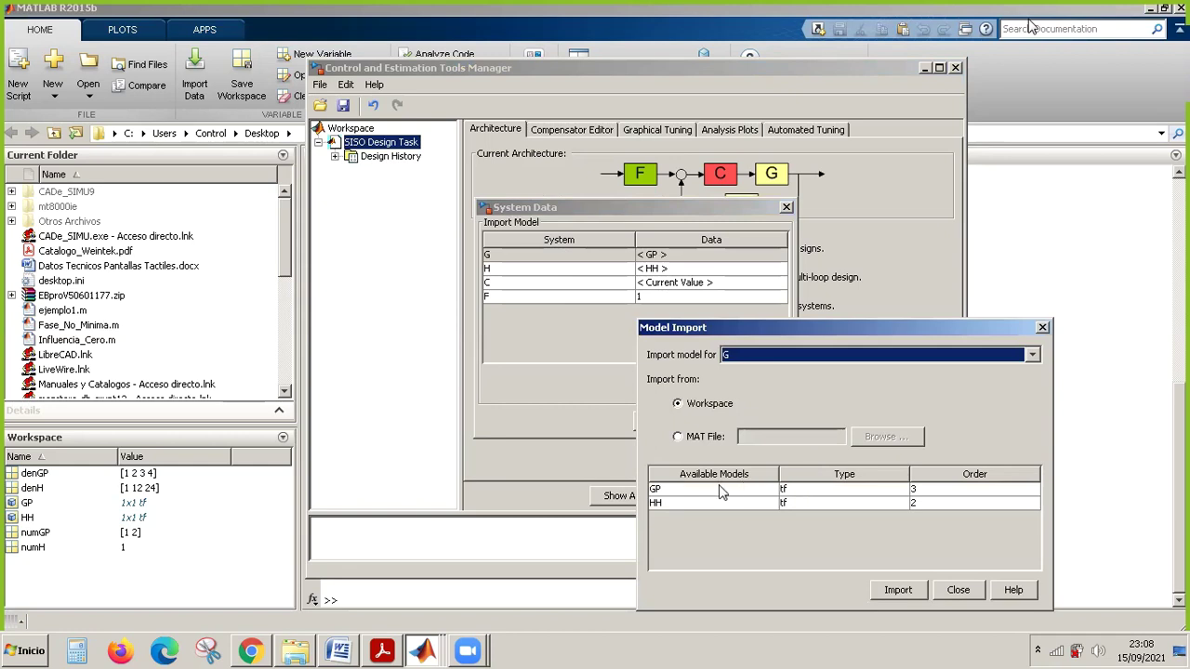
click(721, 490)
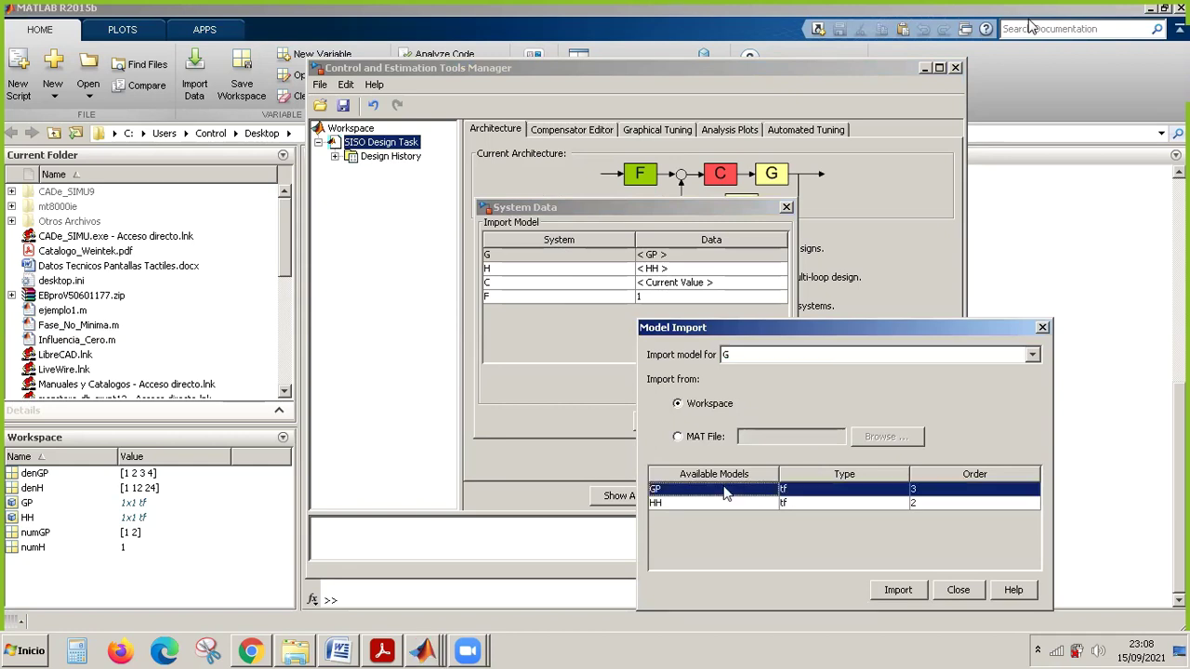
click(898, 591)
click(965, 593)
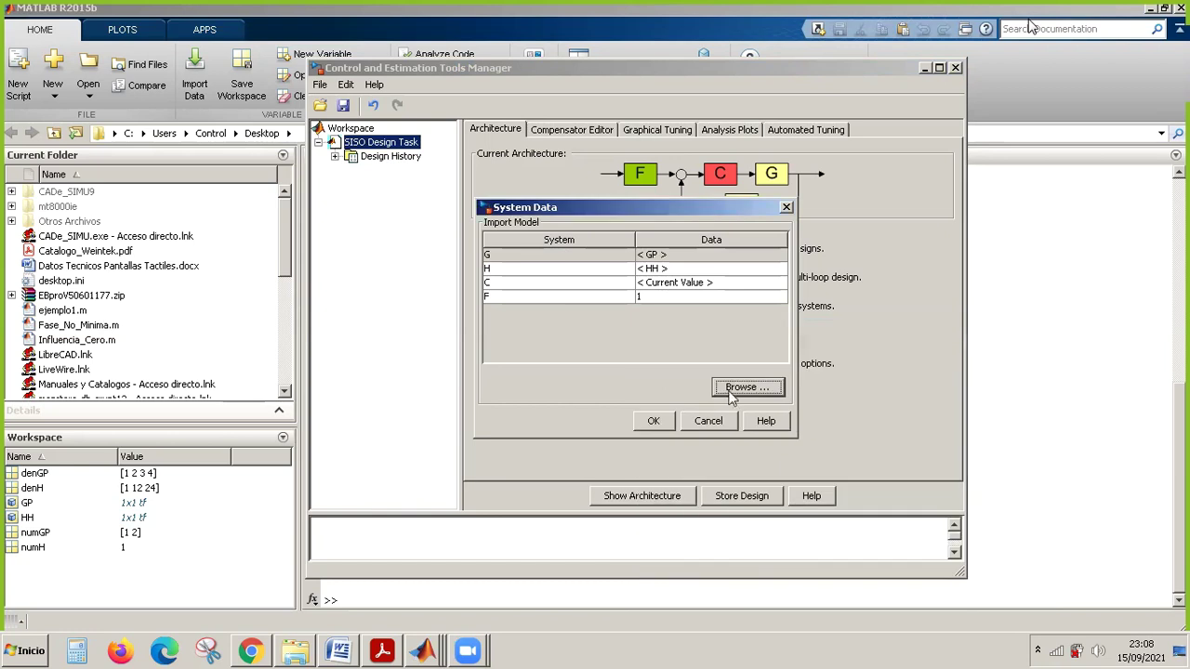
Import workspace model HH as the data for sensor H and apply the updated system data.
click(599, 269)
click(736, 385)
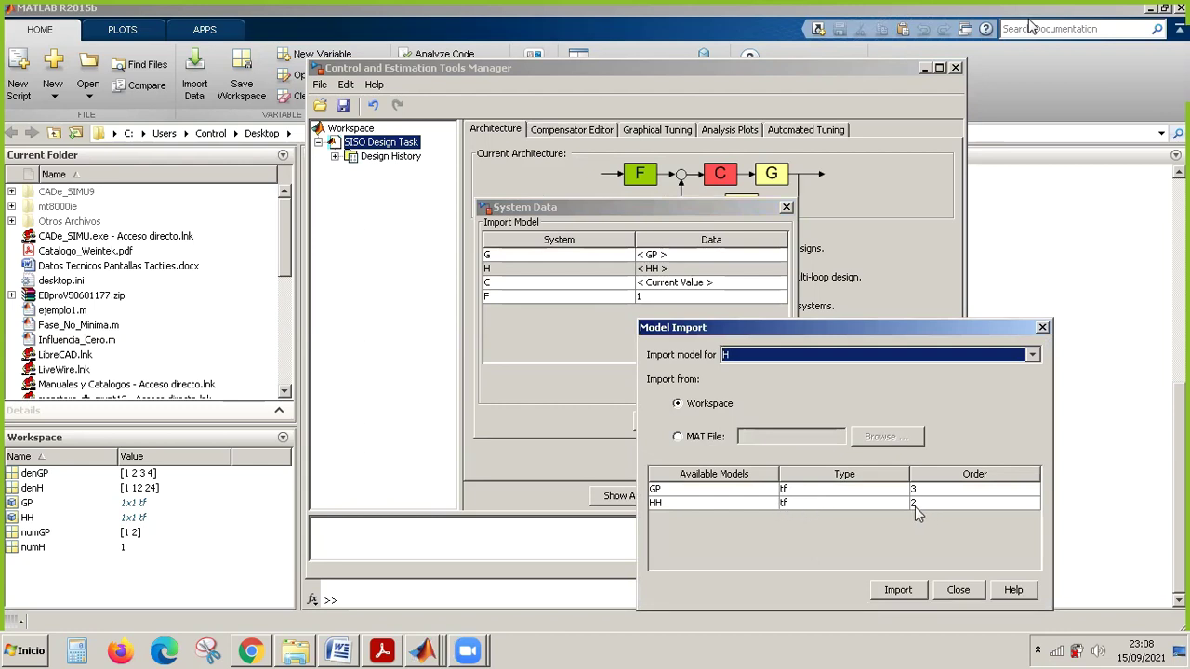
click(889, 505)
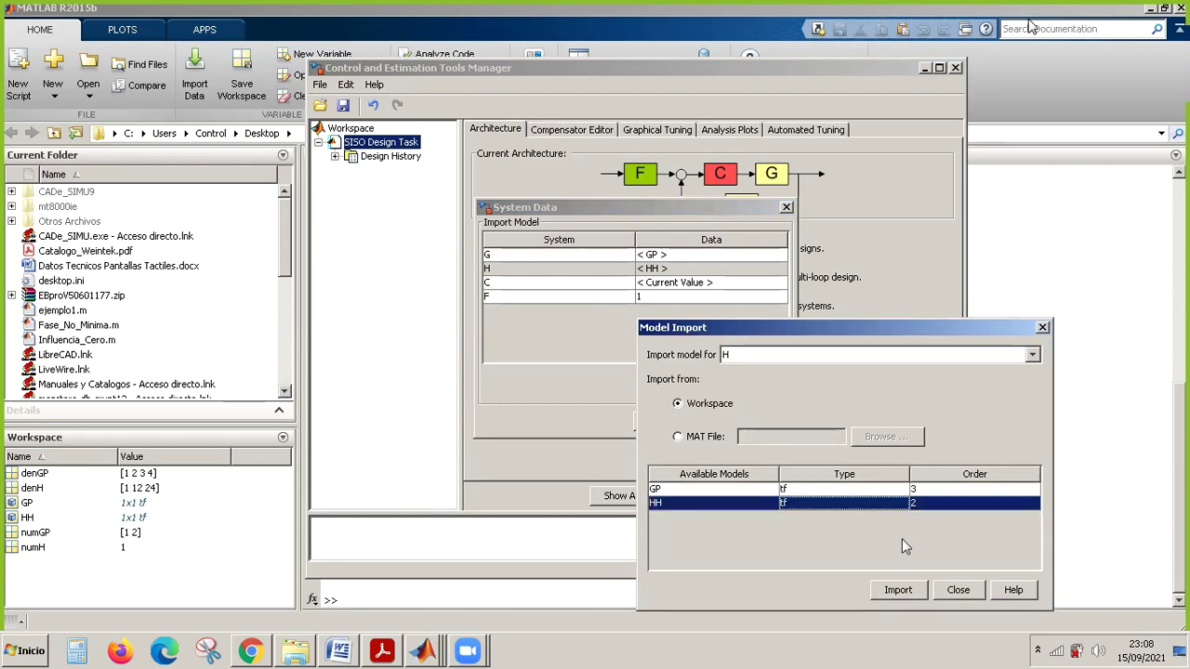
click(907, 591)
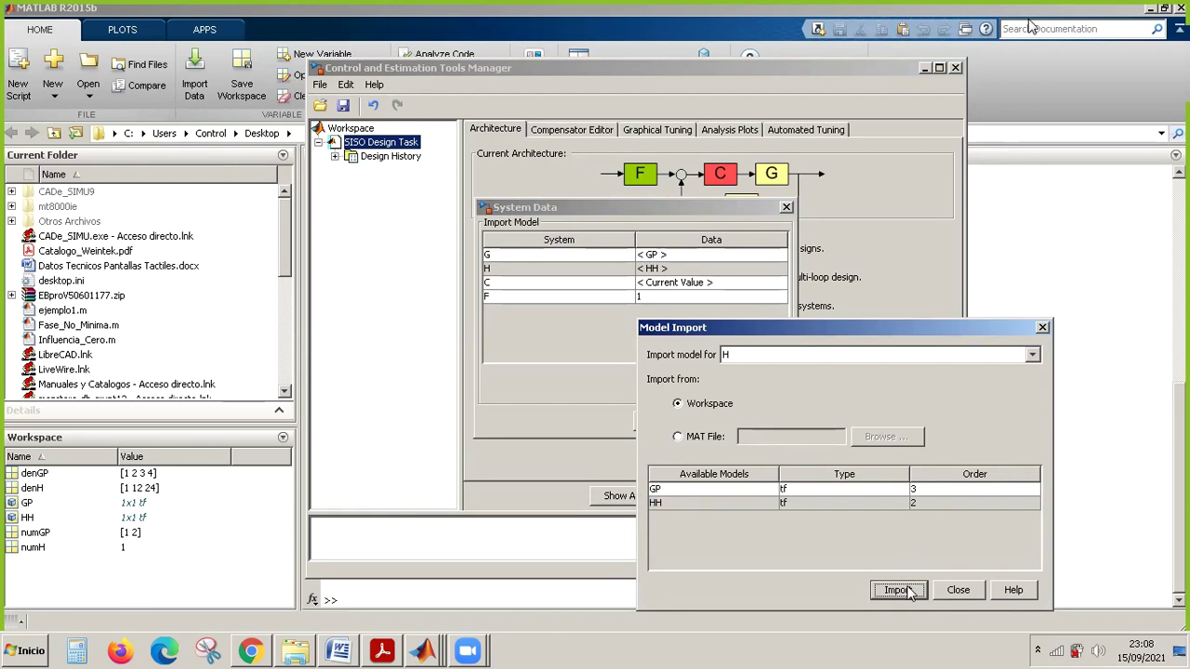
click(957, 591)
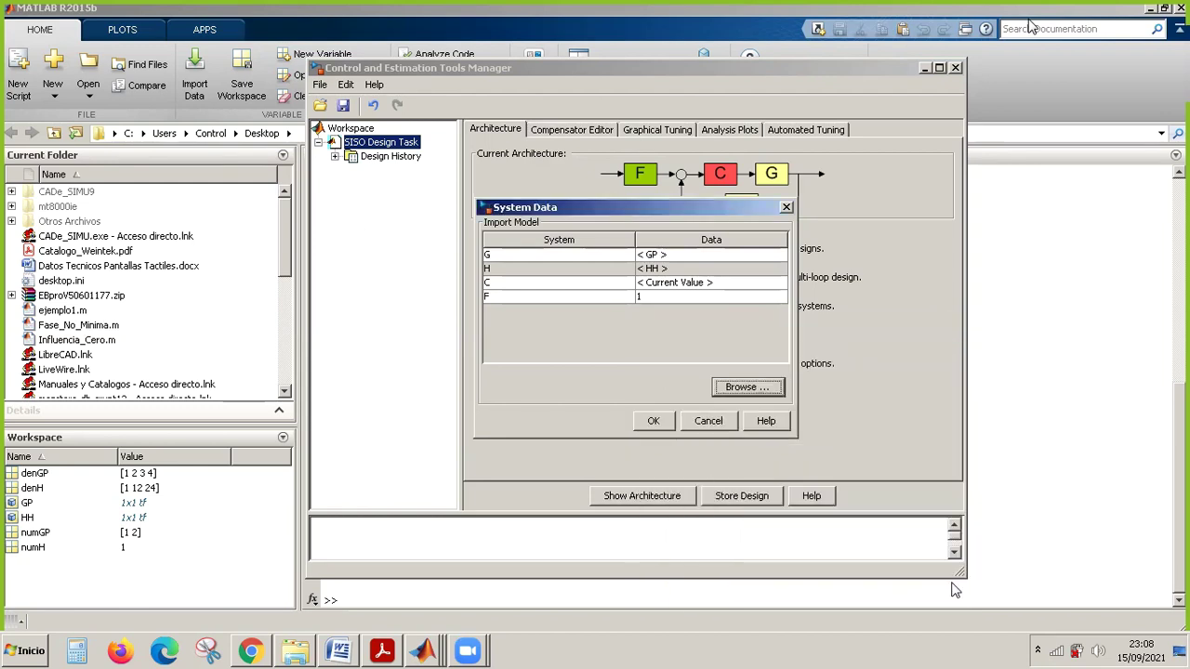
click(652, 422)
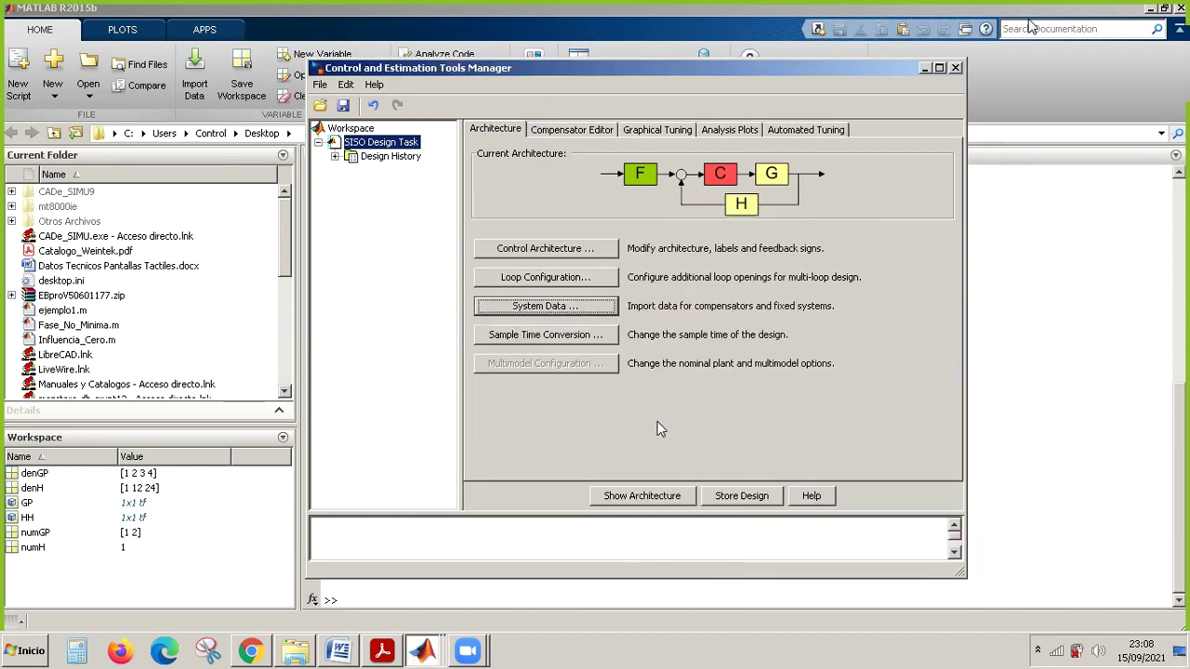
Bring up the root locus and step response plots, and move the closed-loop poles to a loop gain of 761, then 19.4.
click(426, 636)
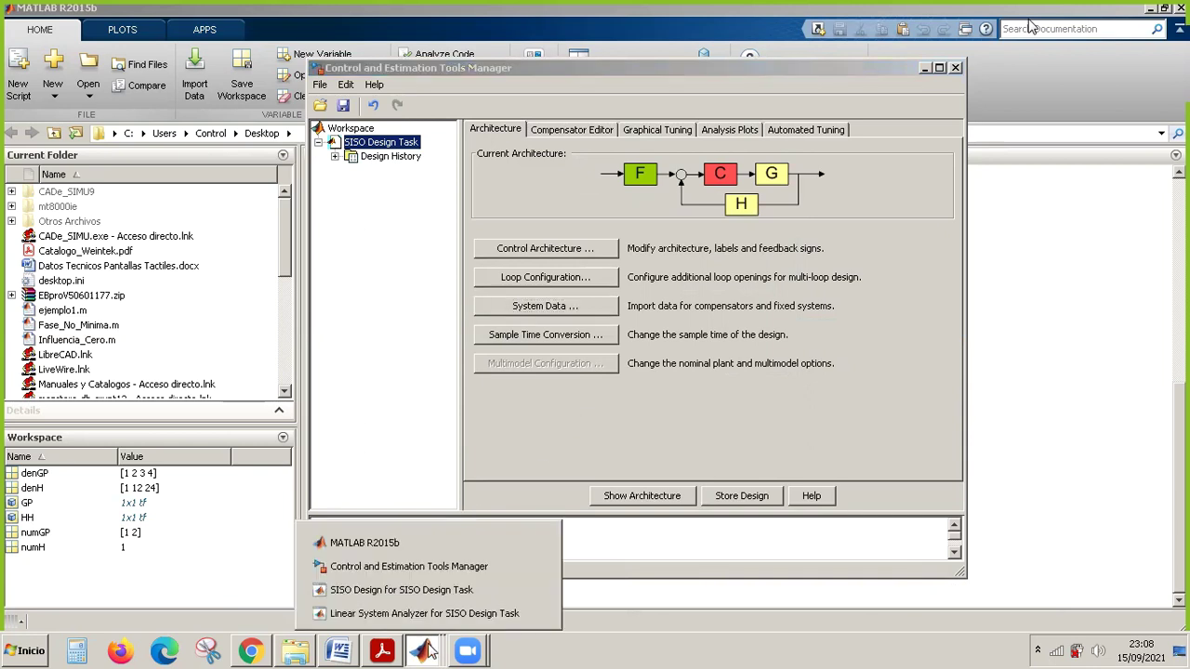
click(426, 595)
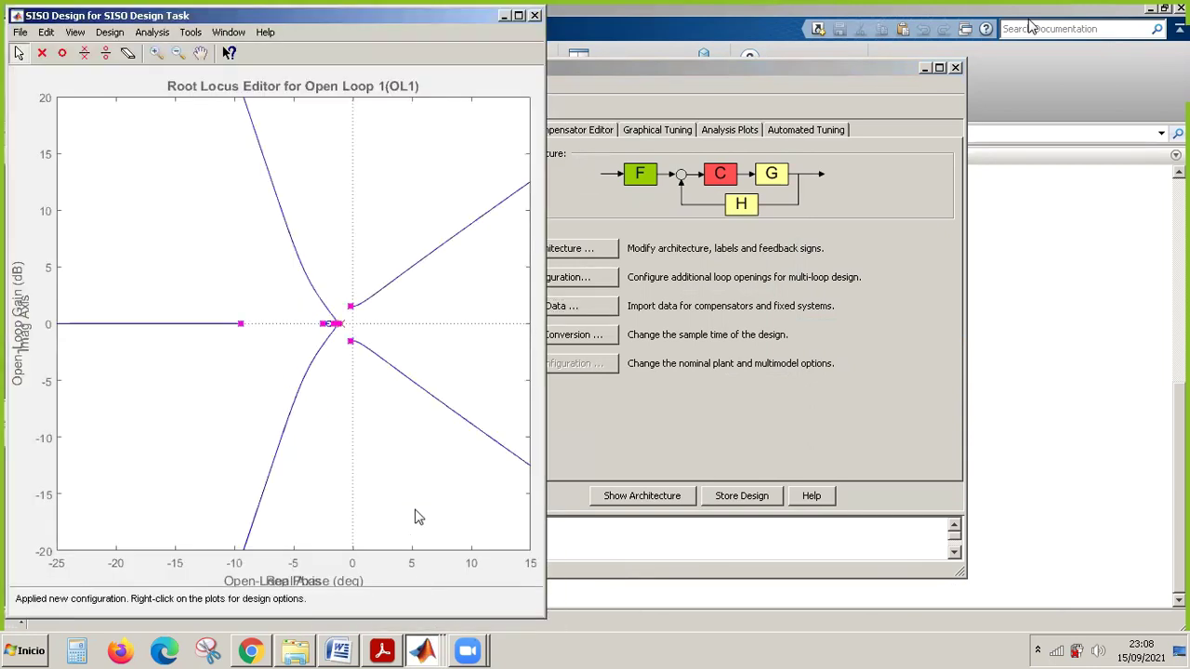
click(426, 651)
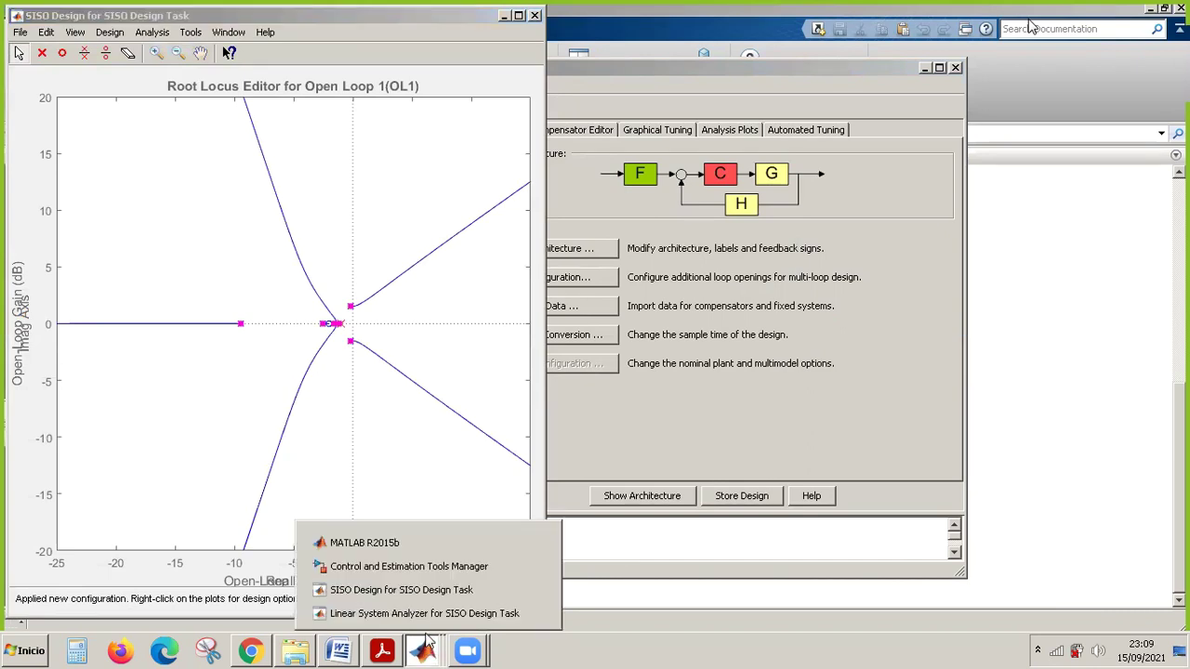
click(424, 614)
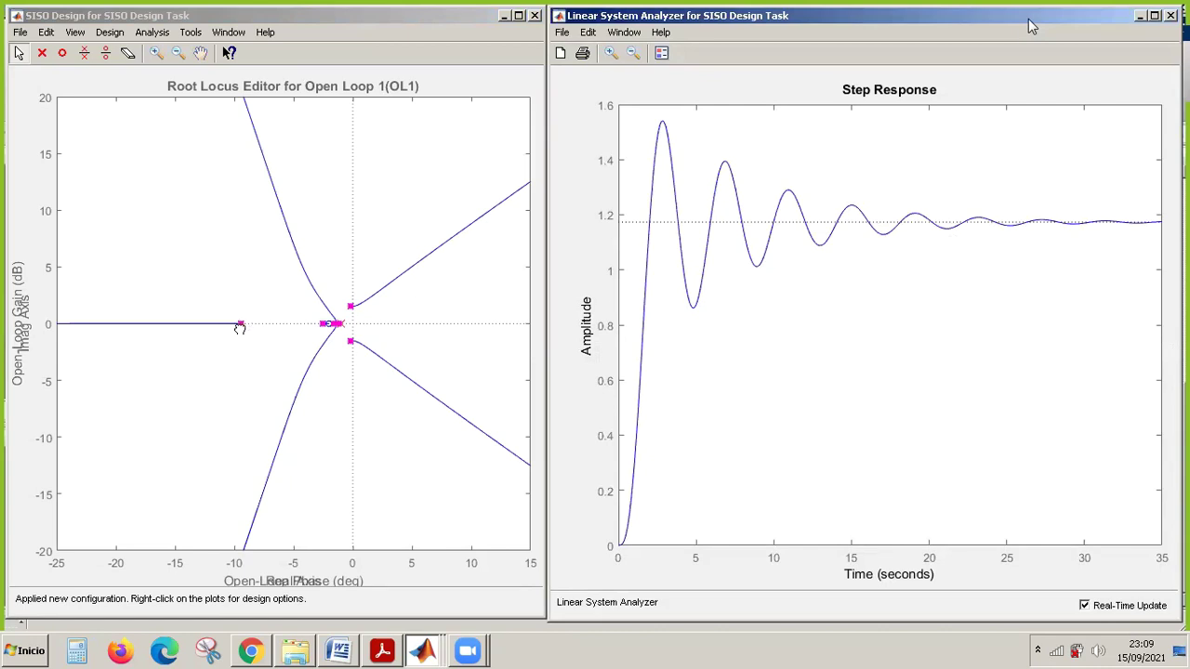
drag(239, 327, 379, 314)
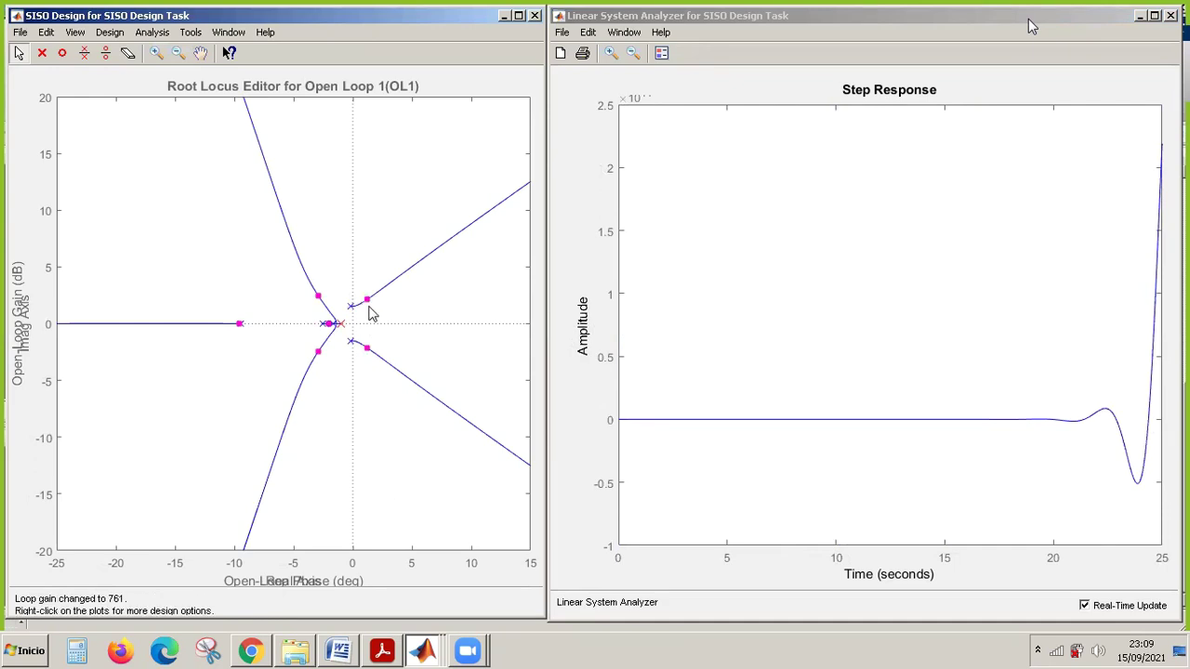
drag(369, 303, 352, 309)
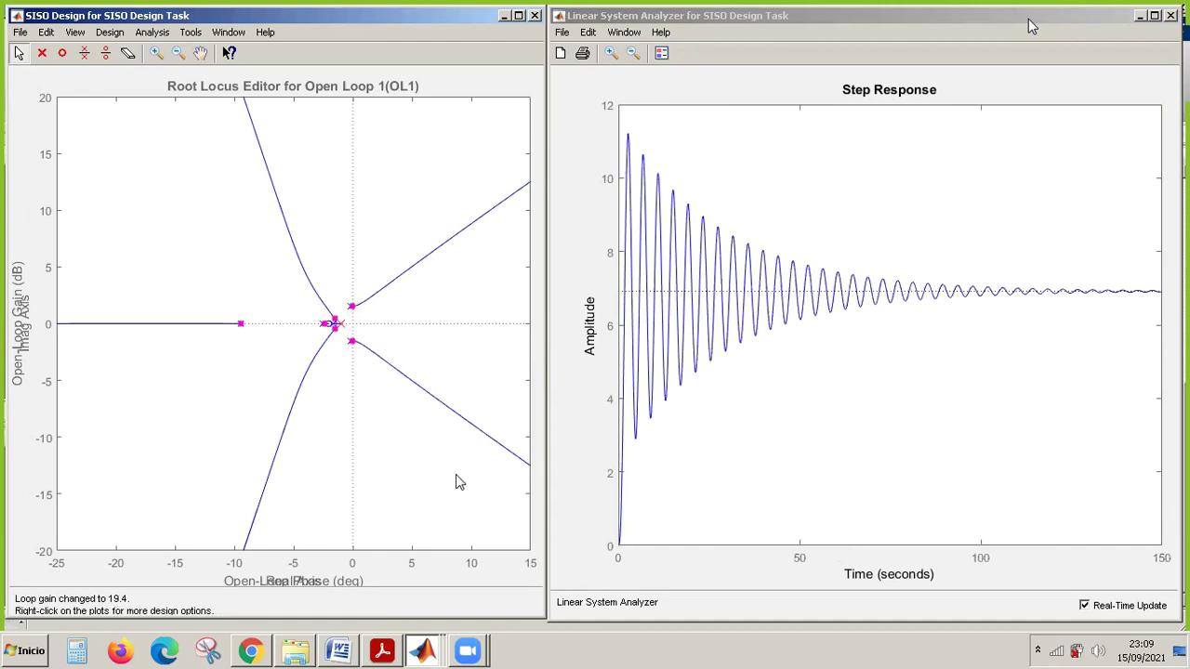
Return to the Control and Estimation Tools Manager and delete compensator C's real pole at -1.
click(423, 651)
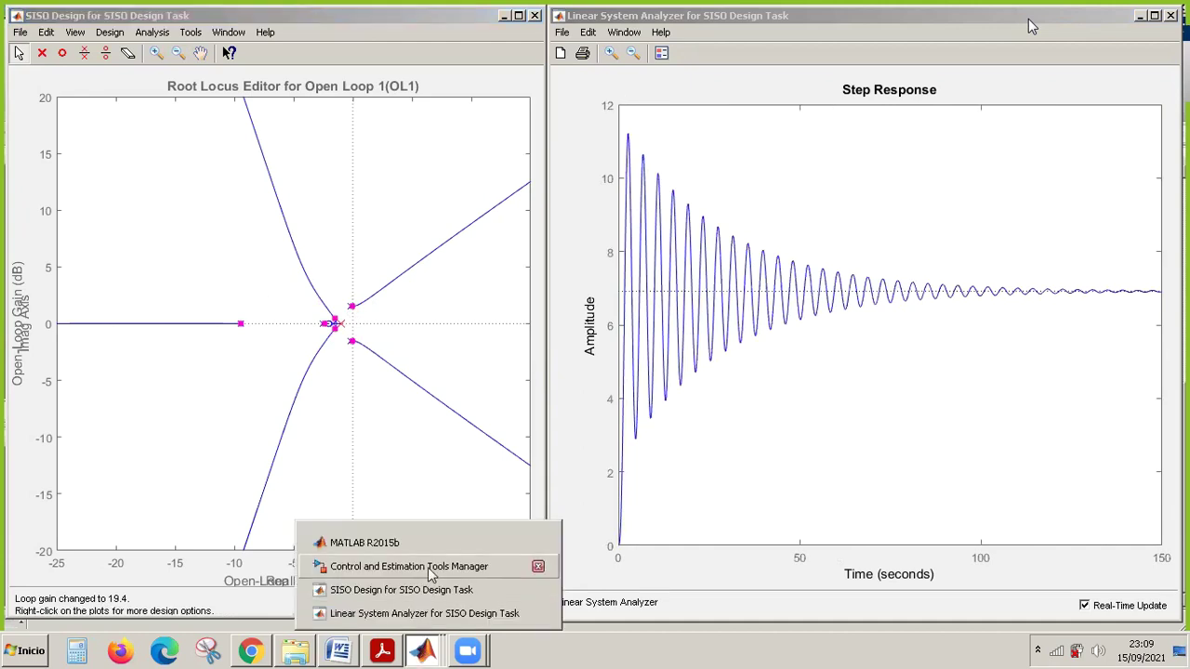
click(428, 489)
click(601, 131)
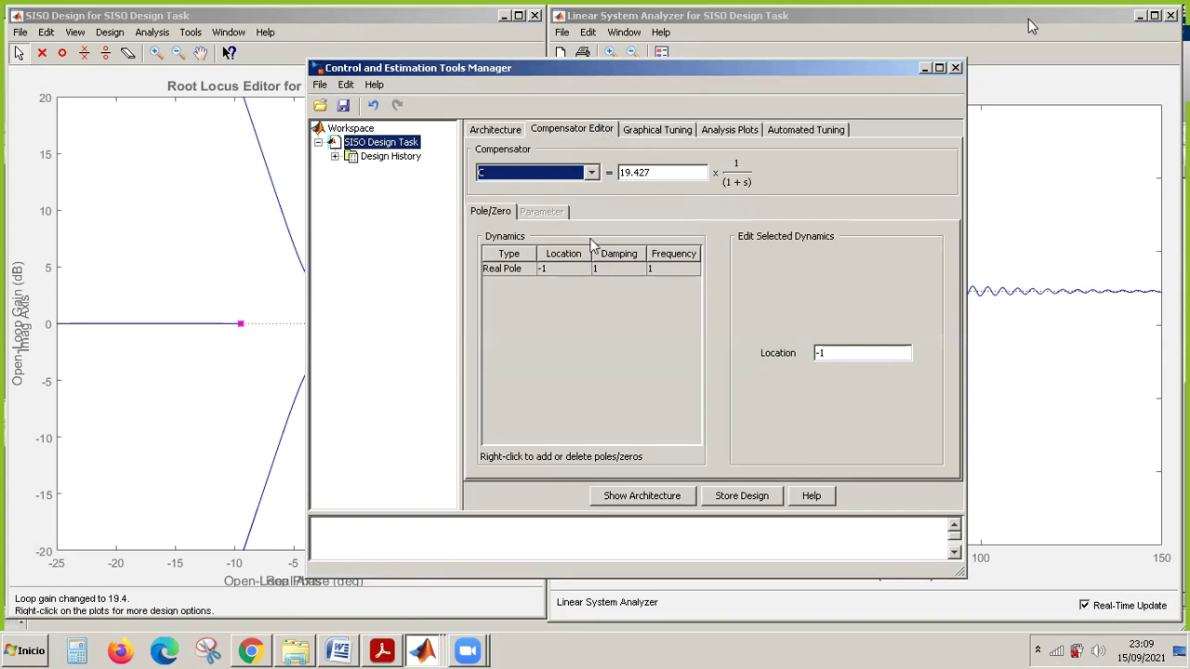
click(523, 277)
right_click(524, 277)
click(558, 298)
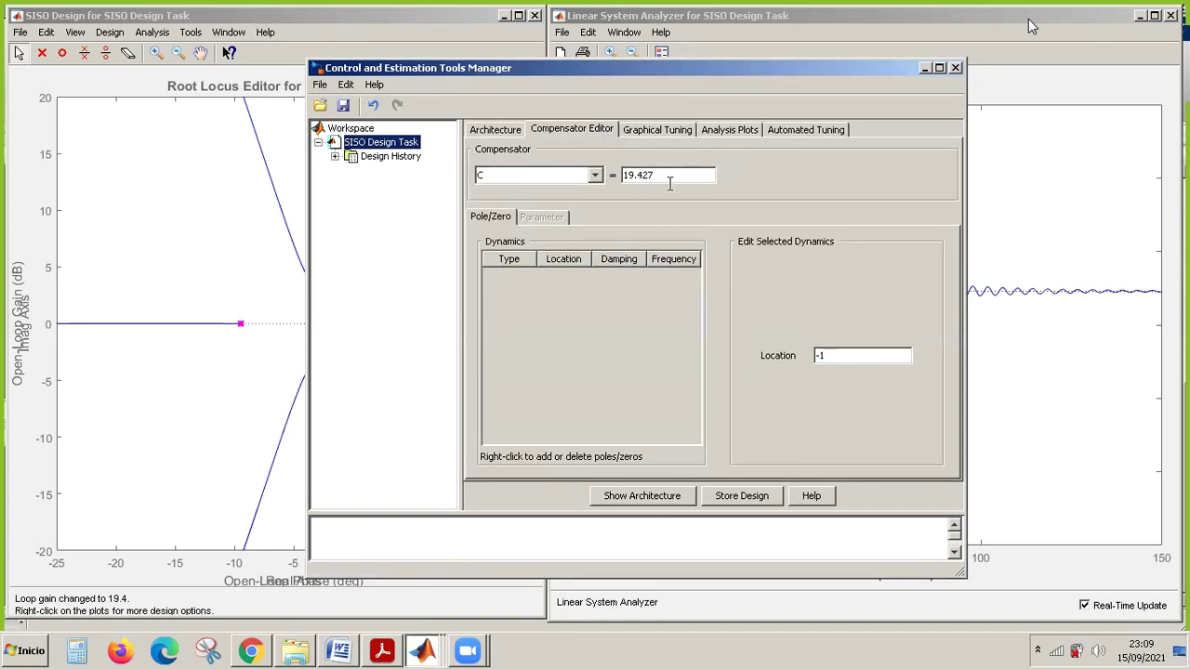
Set the gain of compensator C to 1 and minimize the tools manager to reveal the plots.
drag(655, 176, 613, 182)
text(1)
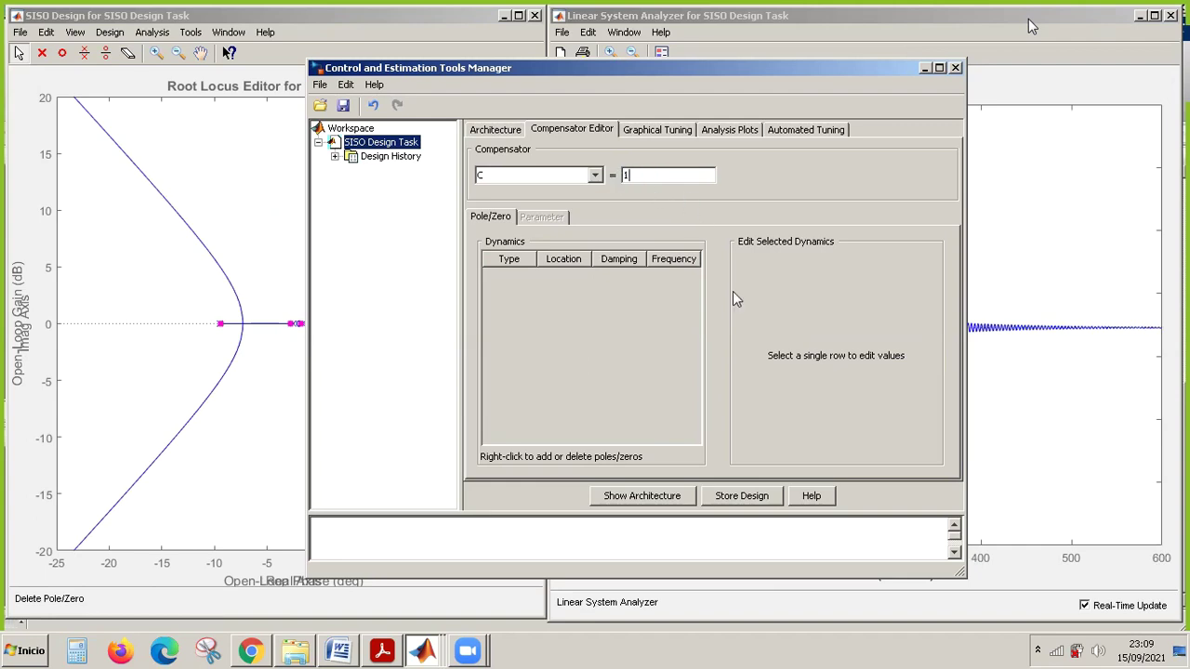
key(Return)
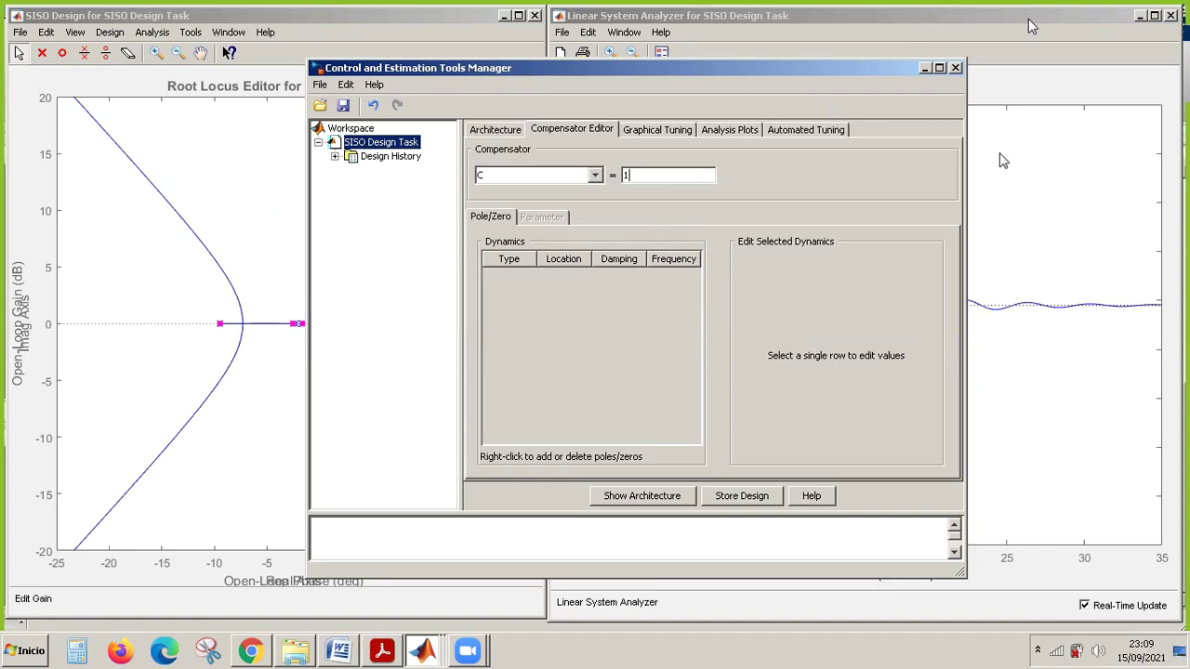
click(925, 67)
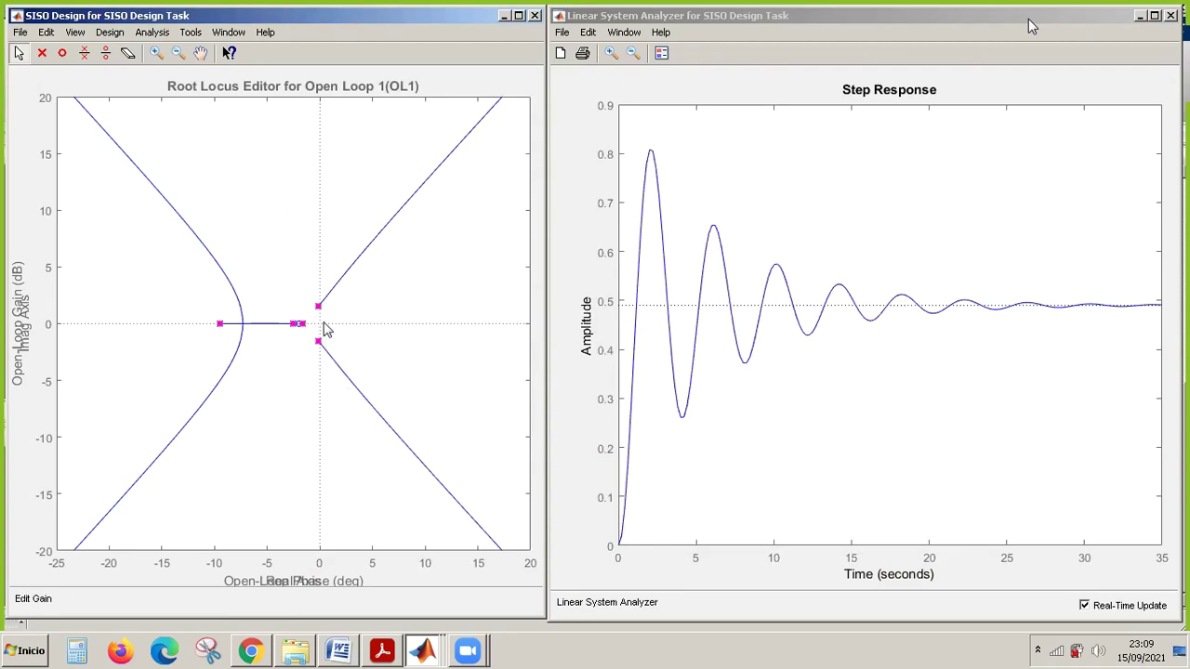
Move the upper complex closed-loop pole into the right half-plane for a loop gain of about 65, and check the exact compensator gain.
drag(318, 308, 322, 301)
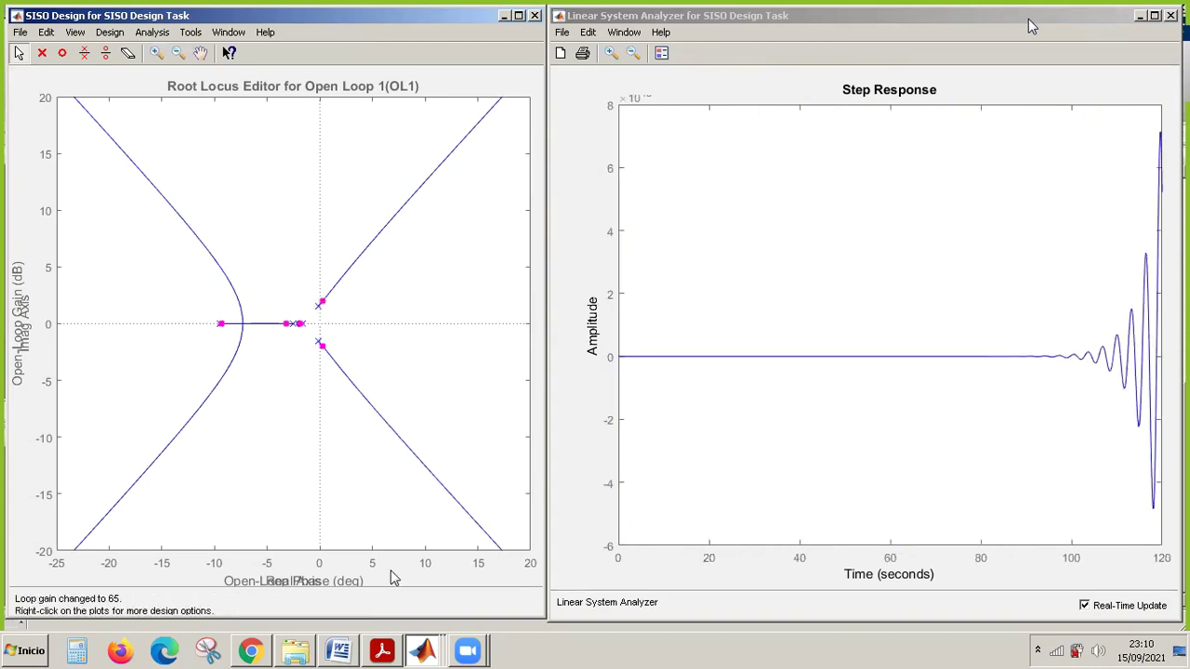
mouse_move(434, 654)
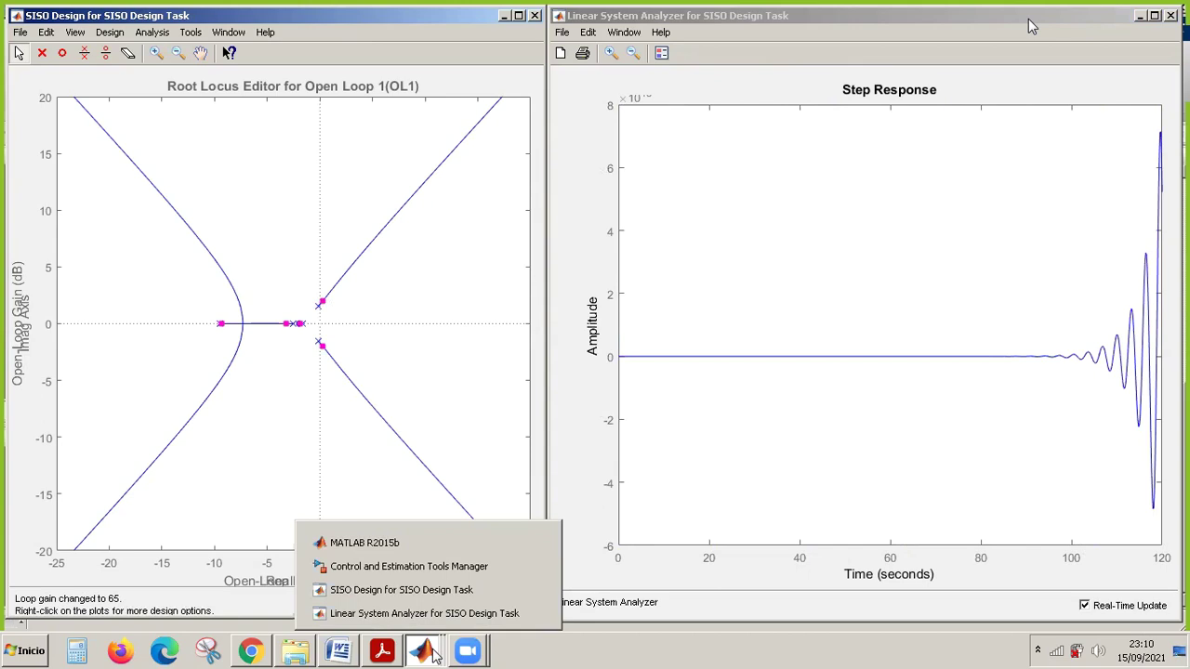
click(441, 569)
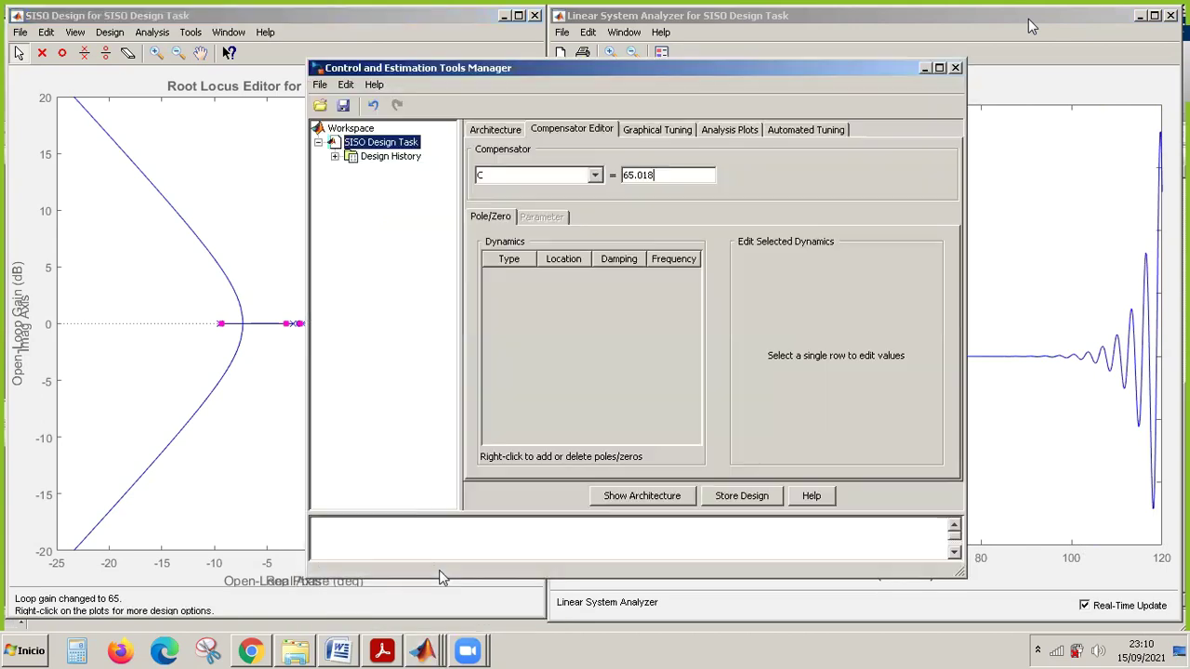
click(640, 179)
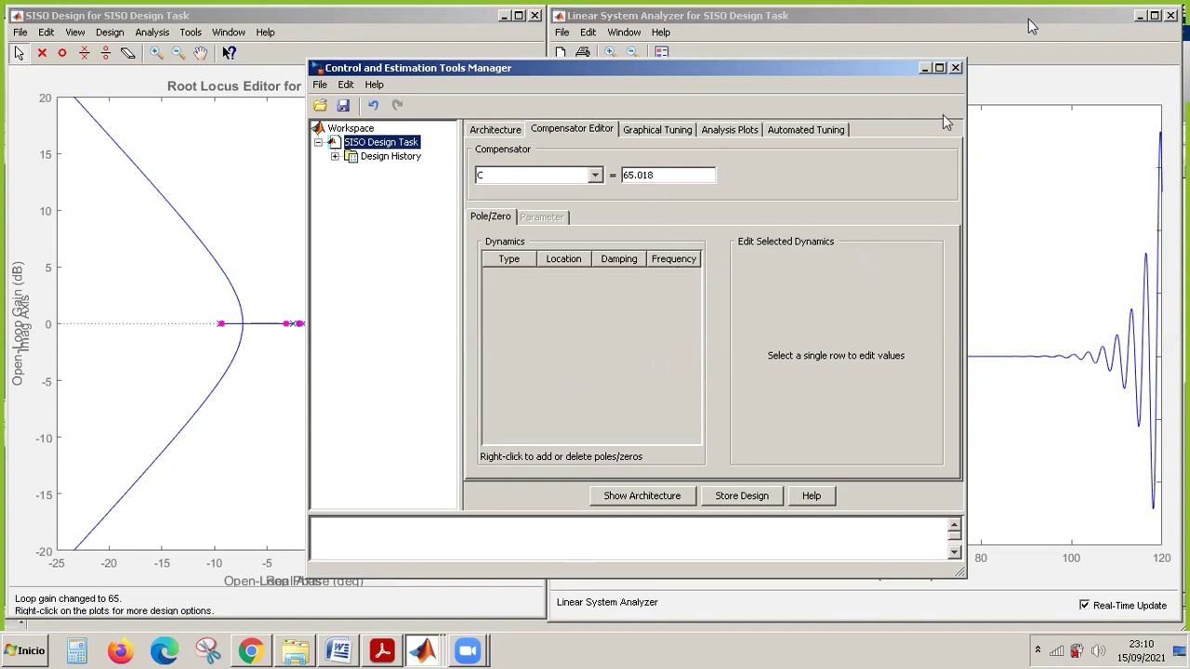
Return to the root locus and move the upper complex pole back to its open-loop position, for a loop gain of 0.001.
key(alt+Tab)
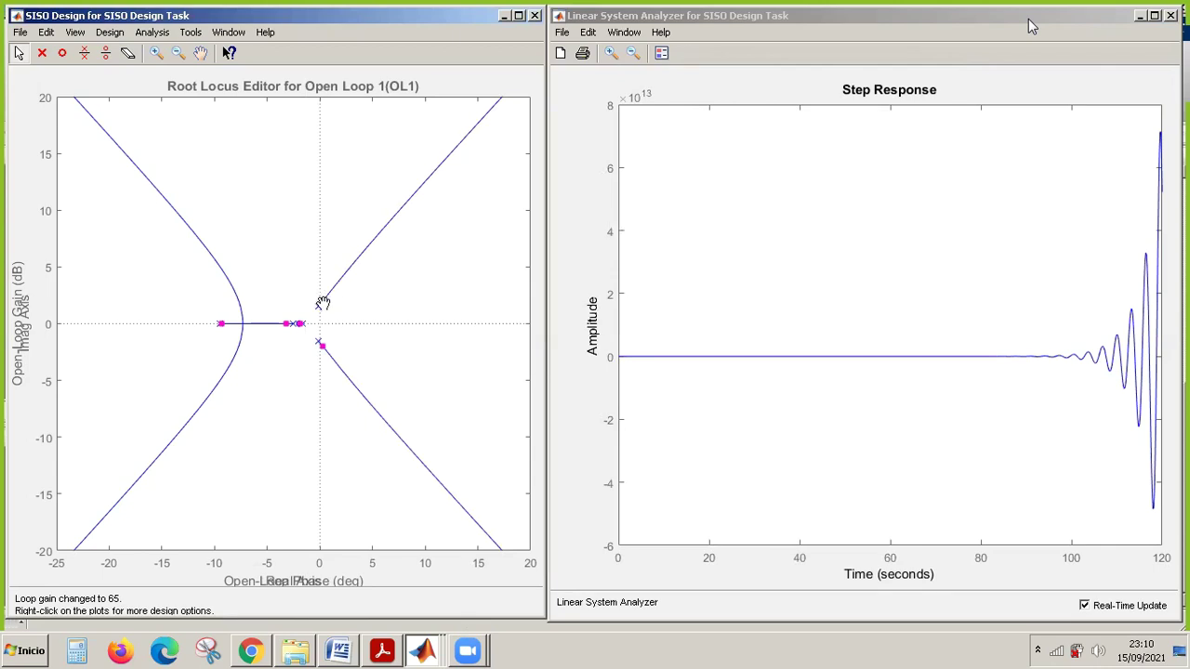
drag(320, 302, 320, 310)
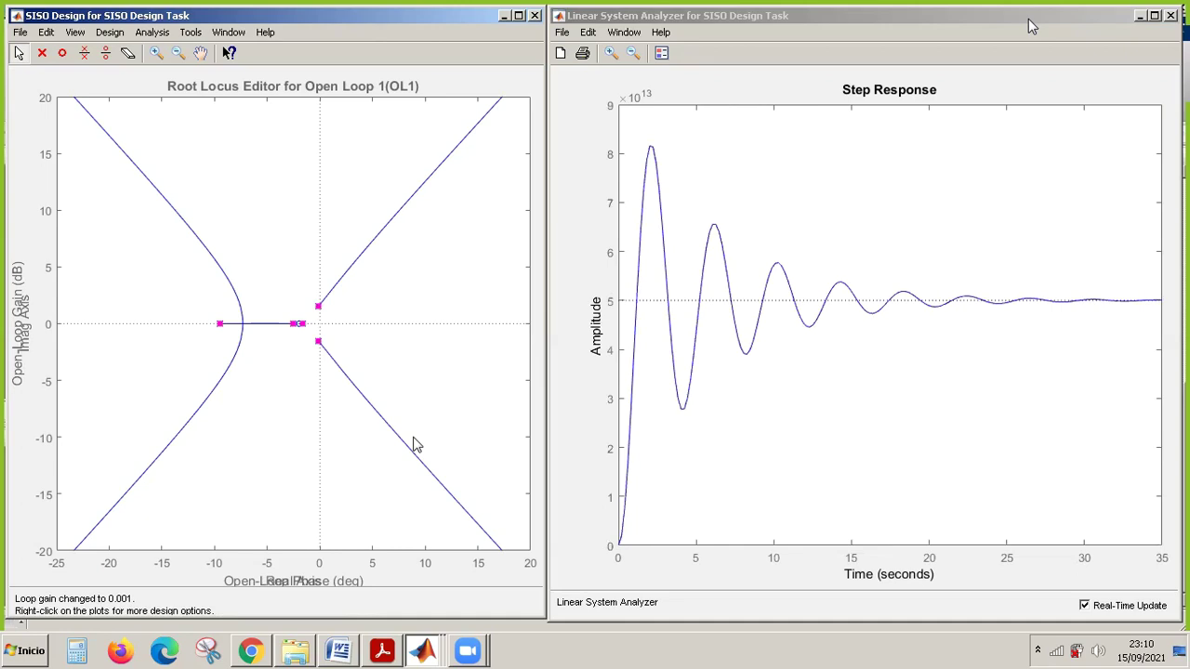
Open the Control and Estimation Tools Manager, change compensator C's gain from the near-zero setting, and minimize the manager to reveal the plots.
click(422, 651)
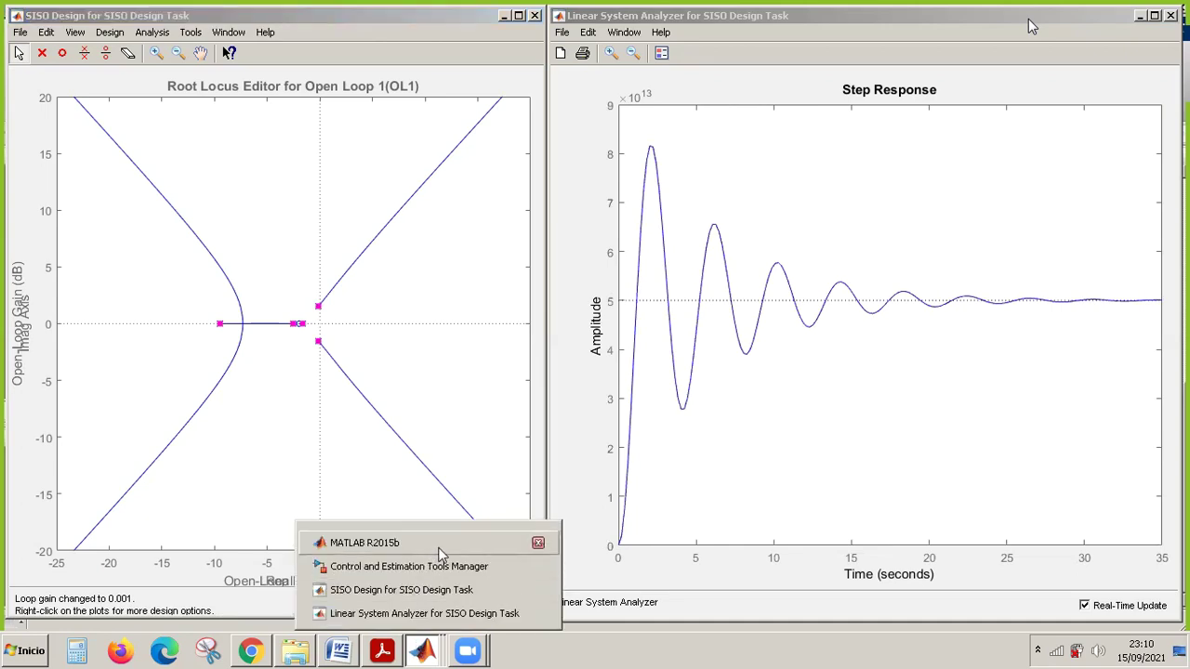
click(443, 565)
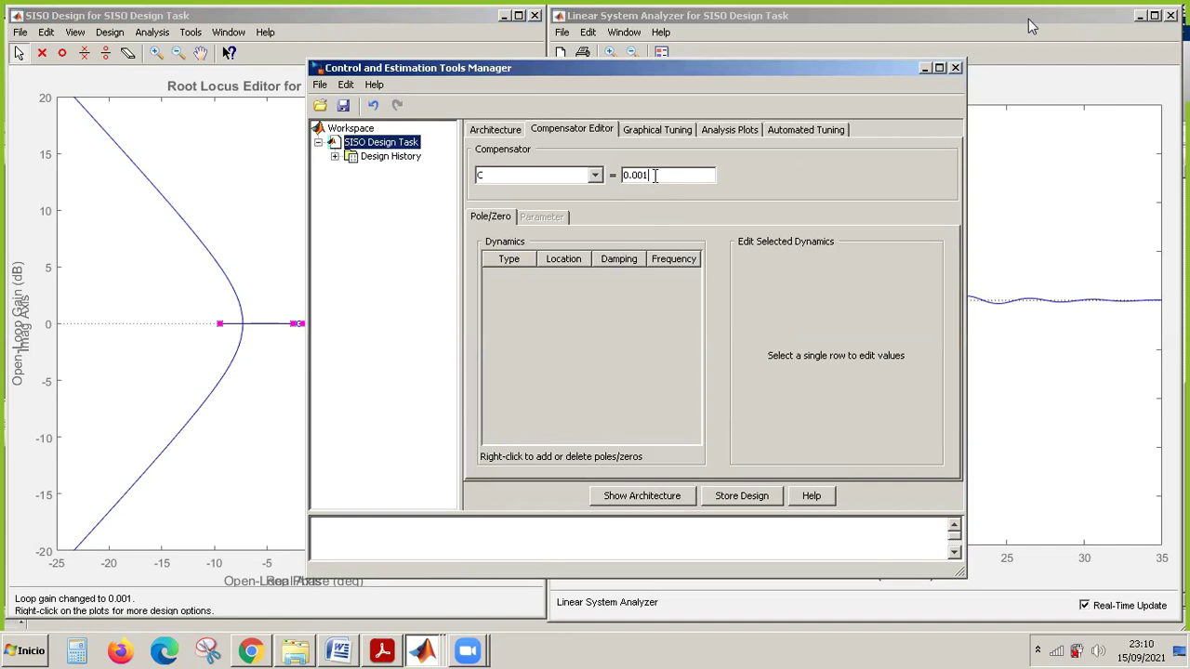
key(BackSpace)
click(925, 68)
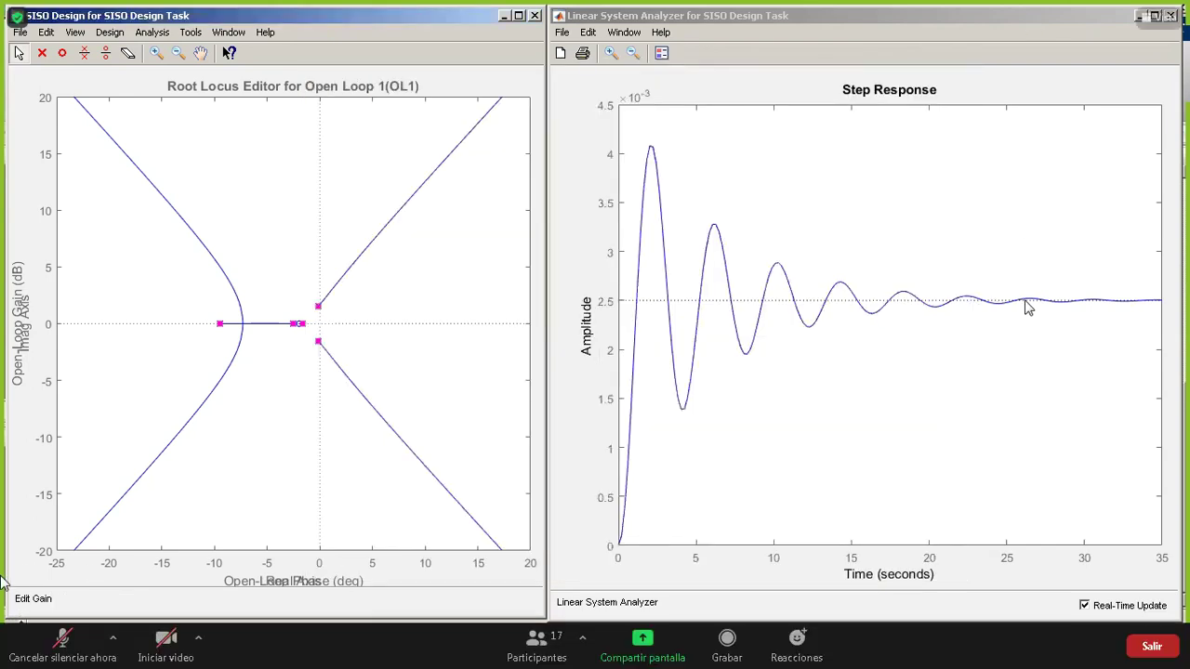
Move the upper complex closed-loop pole for loop gains of 5.63 and 14.6, and the leftmost real closed-loop pole for 411.
click(320, 309)
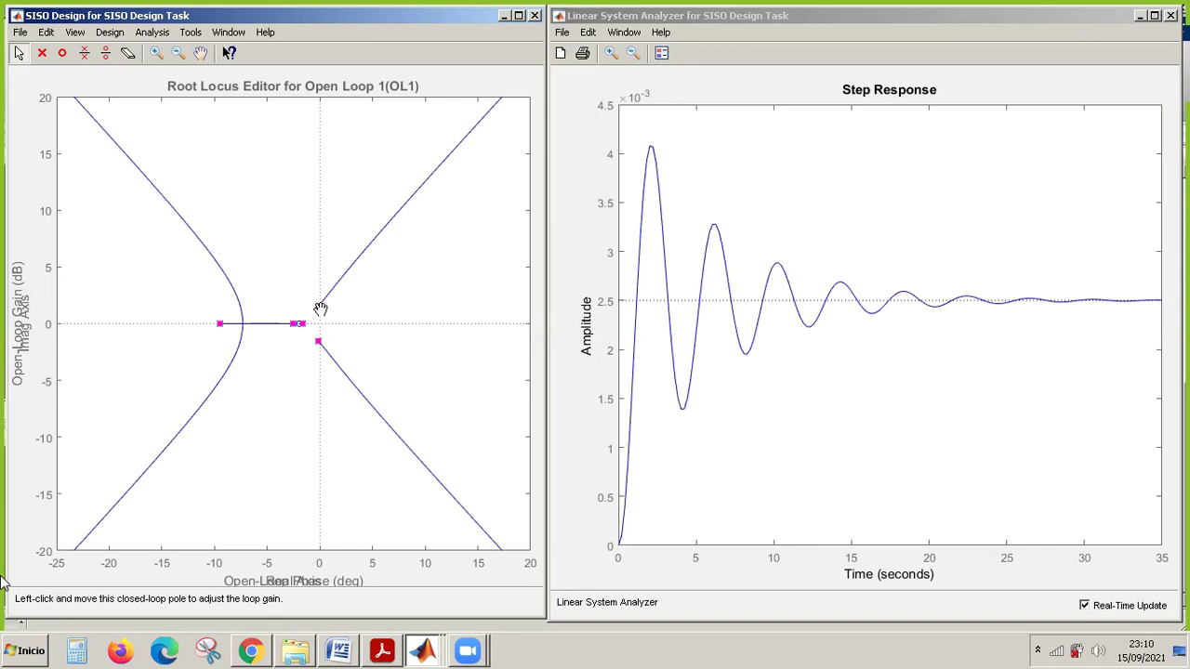
drag(320, 308, 321, 309)
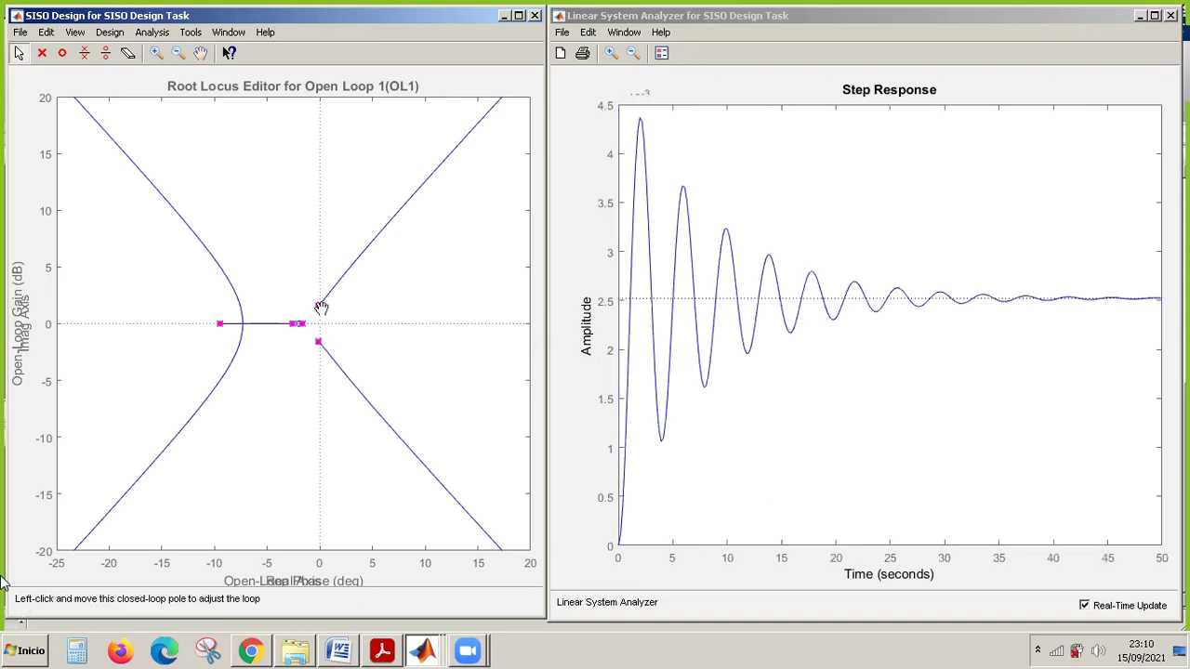
click(321, 308)
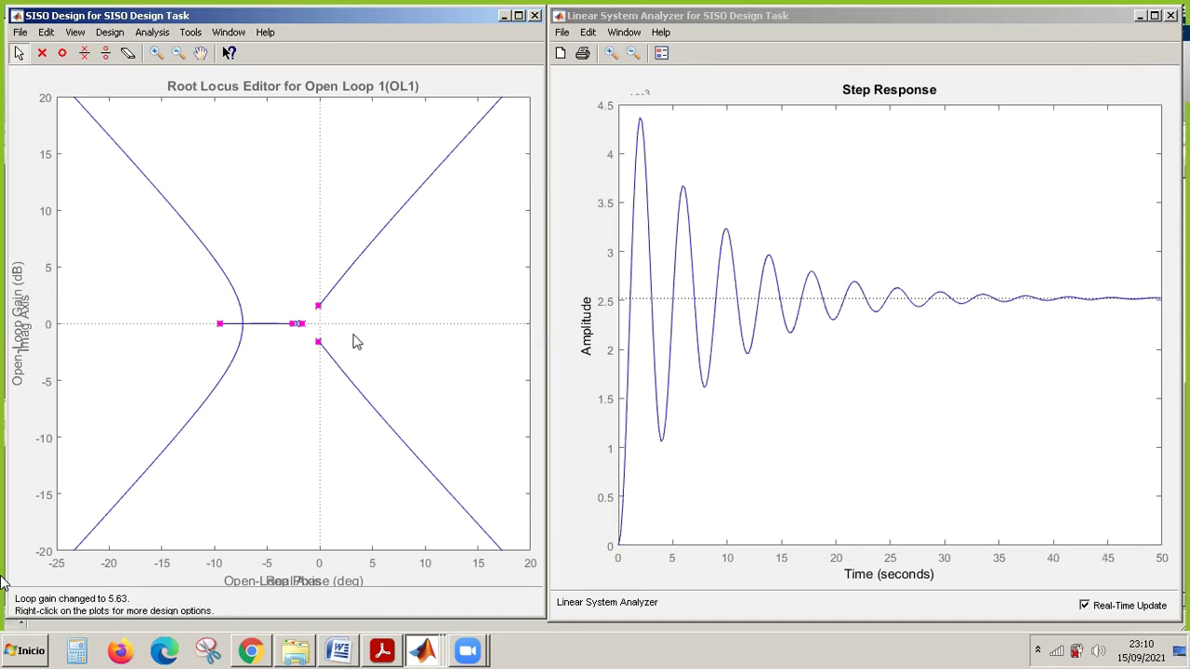
drag(319, 308, 320, 307)
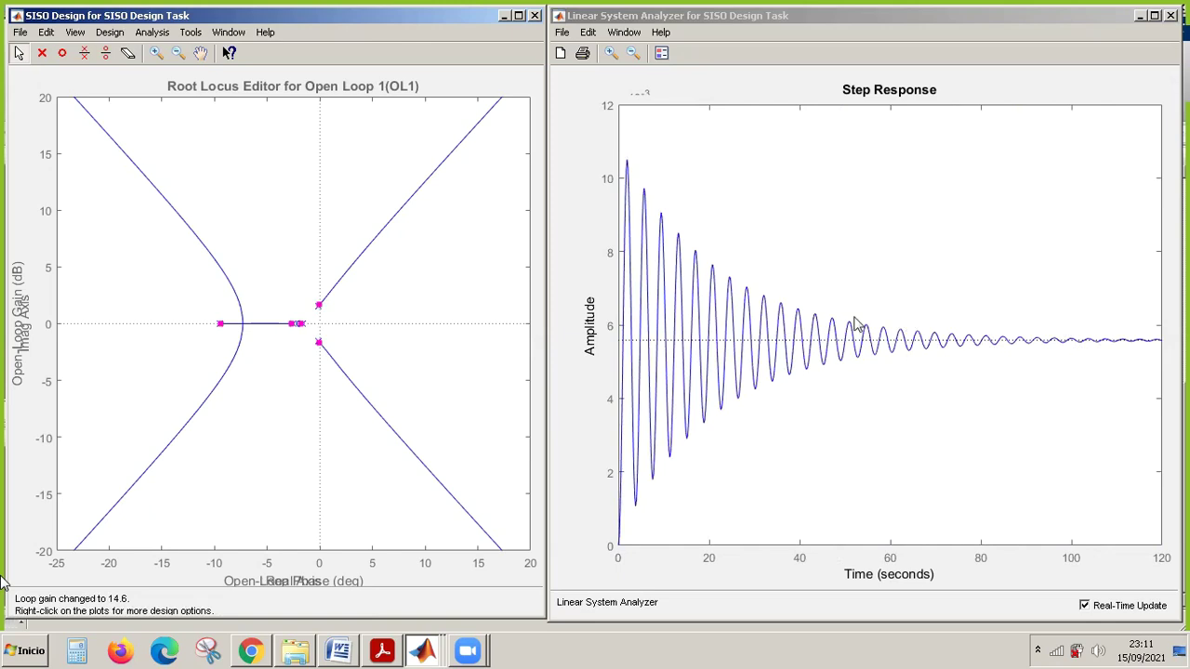
drag(222, 326, 229, 325)
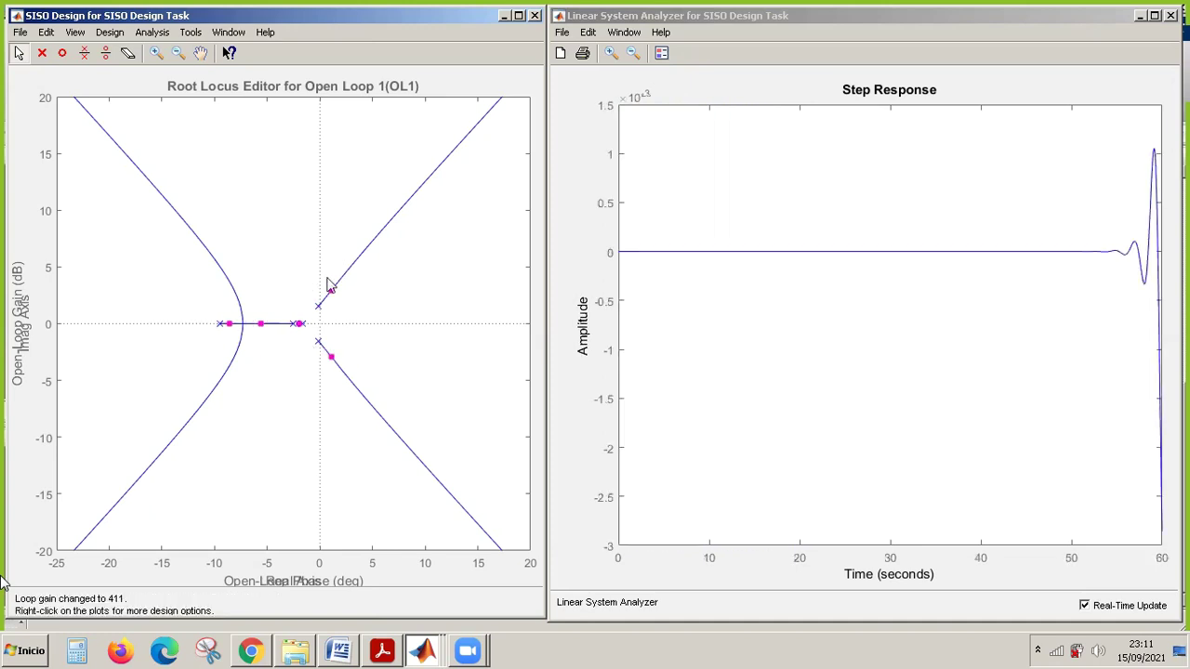
click(156, 53)
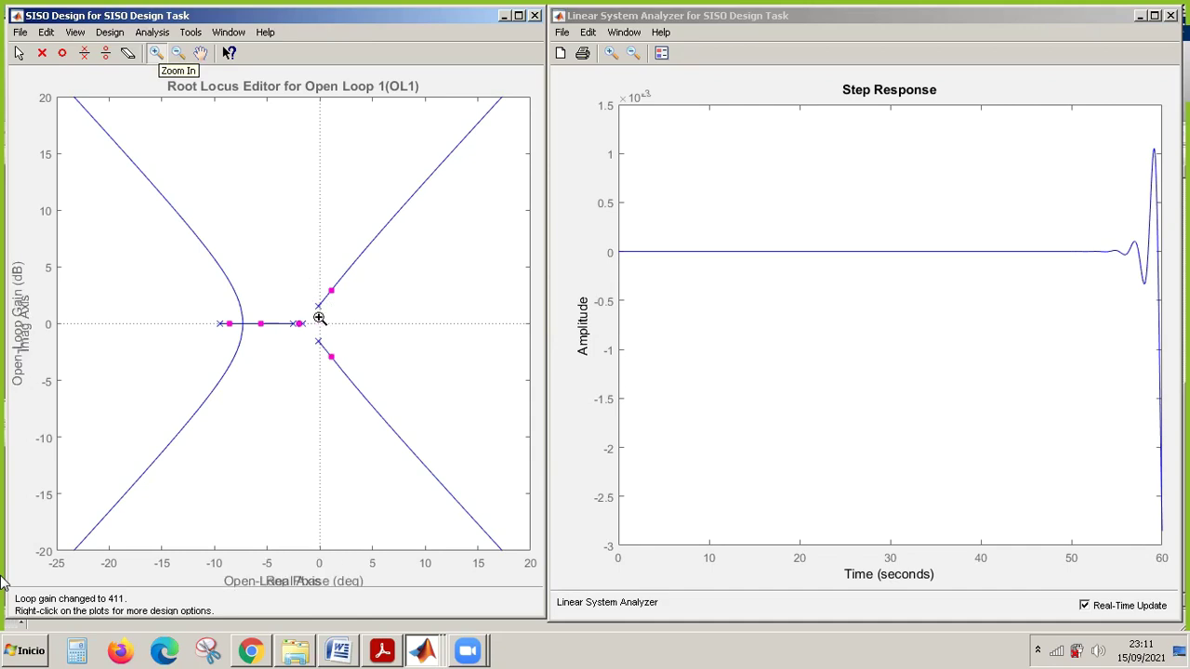
click(178, 53)
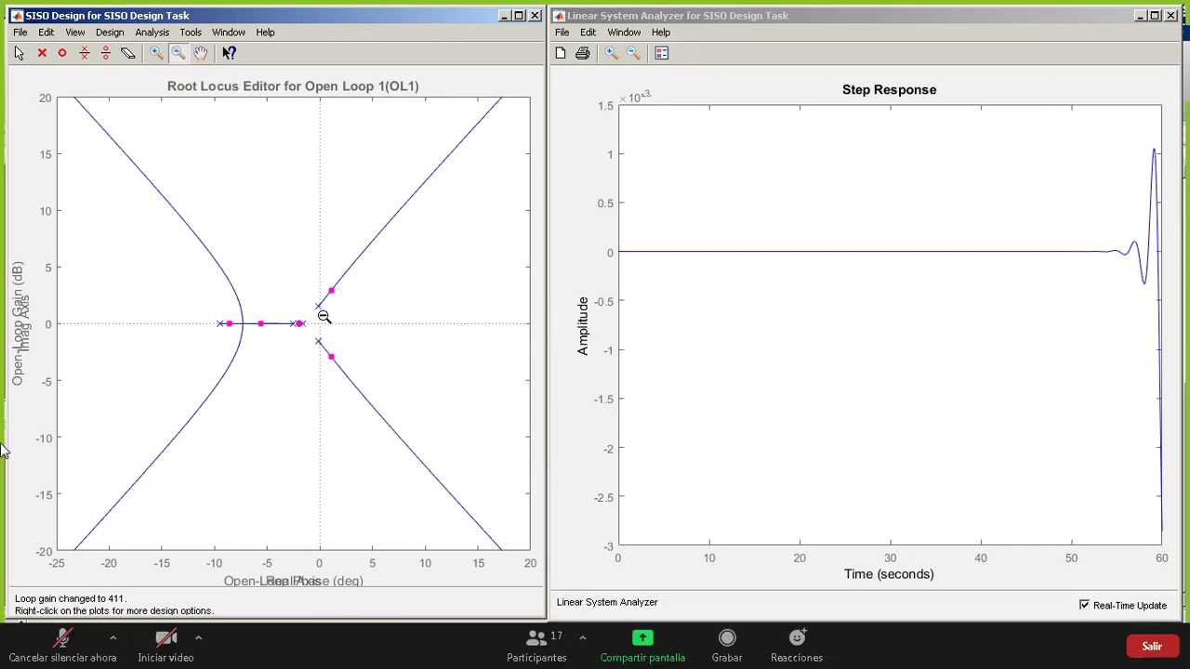
click(157, 53)
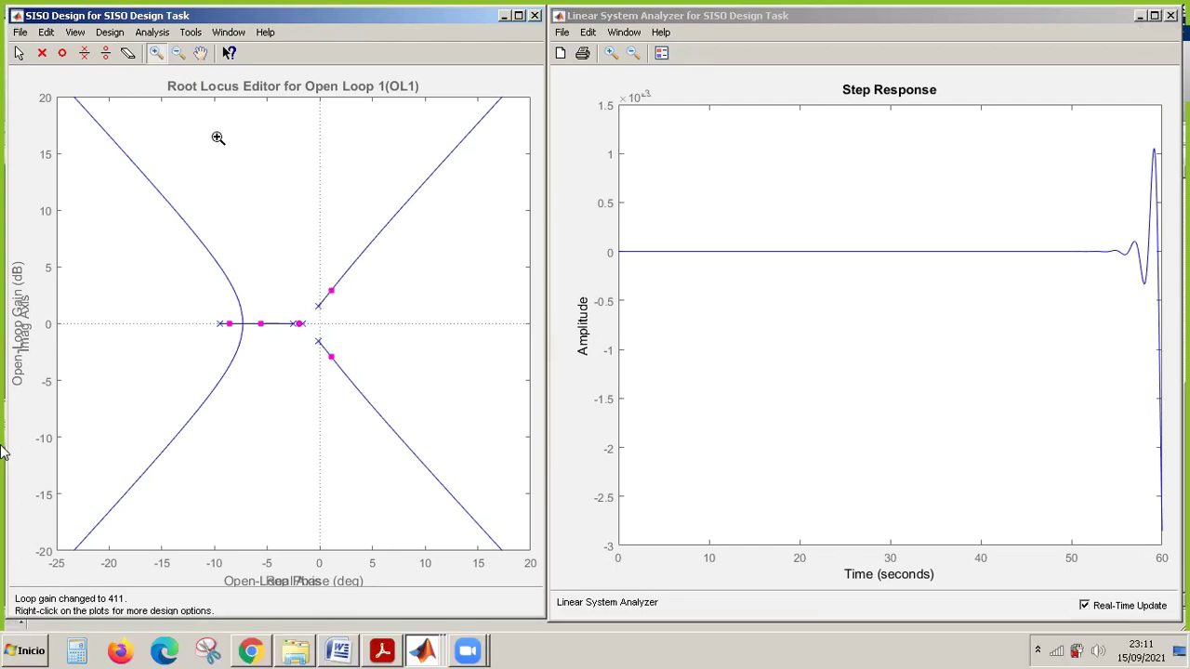
Add a real pole to compensator C at s = -14 on the root locus.
click(20, 54)
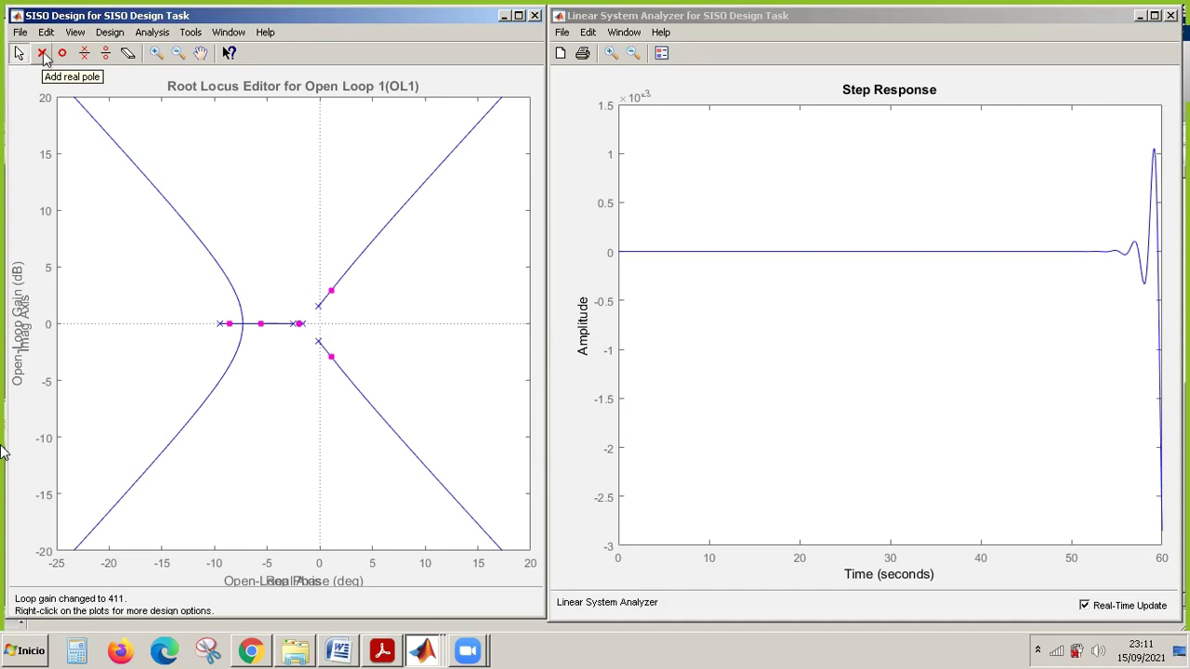
click(42, 53)
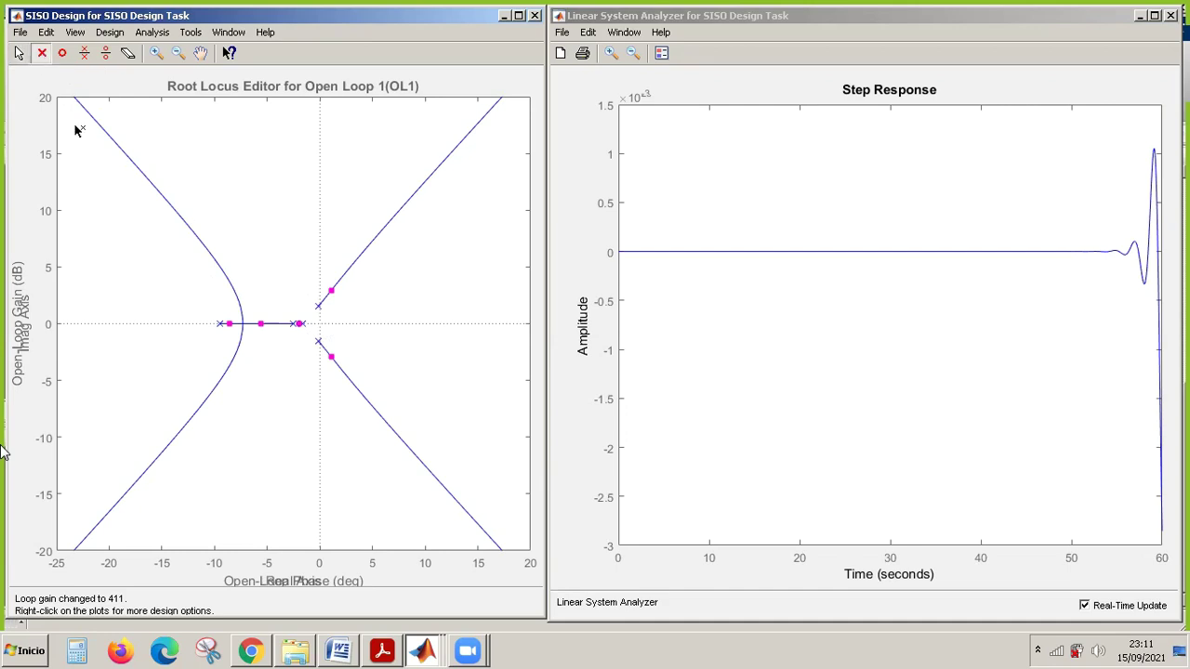
click(173, 322)
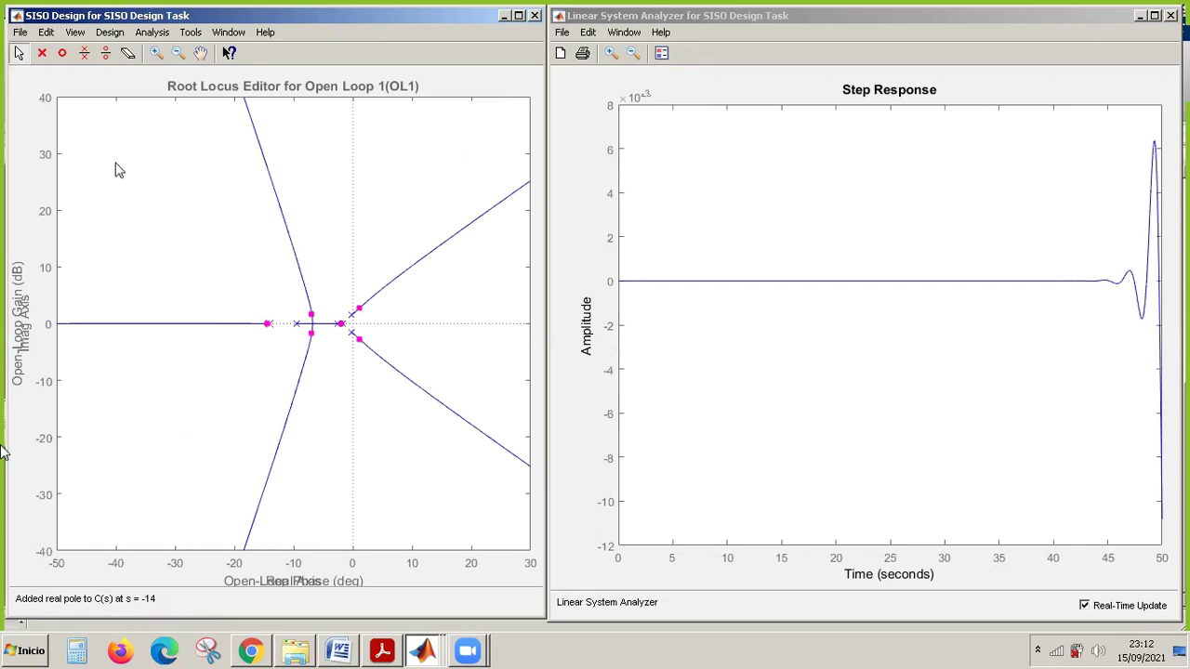
Add a complex pair of zeros at -36.3 +/- 20.1i and a complex pair of poles at -106 +/- 59.3i to compensator C.
click(107, 56)
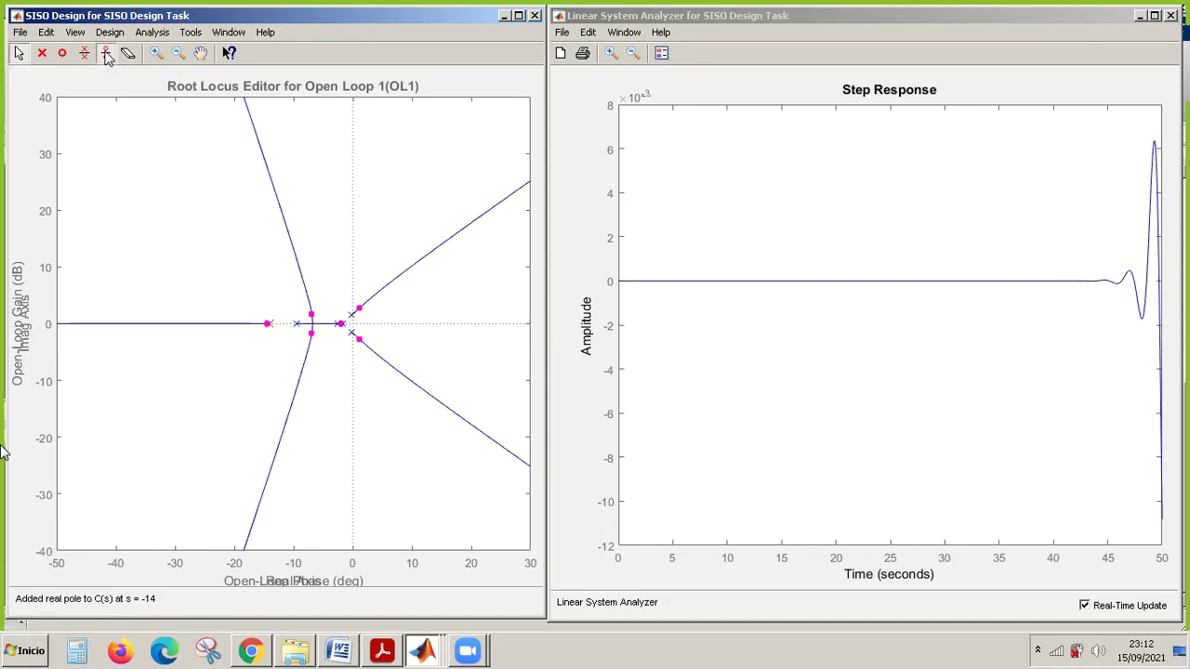
click(140, 215)
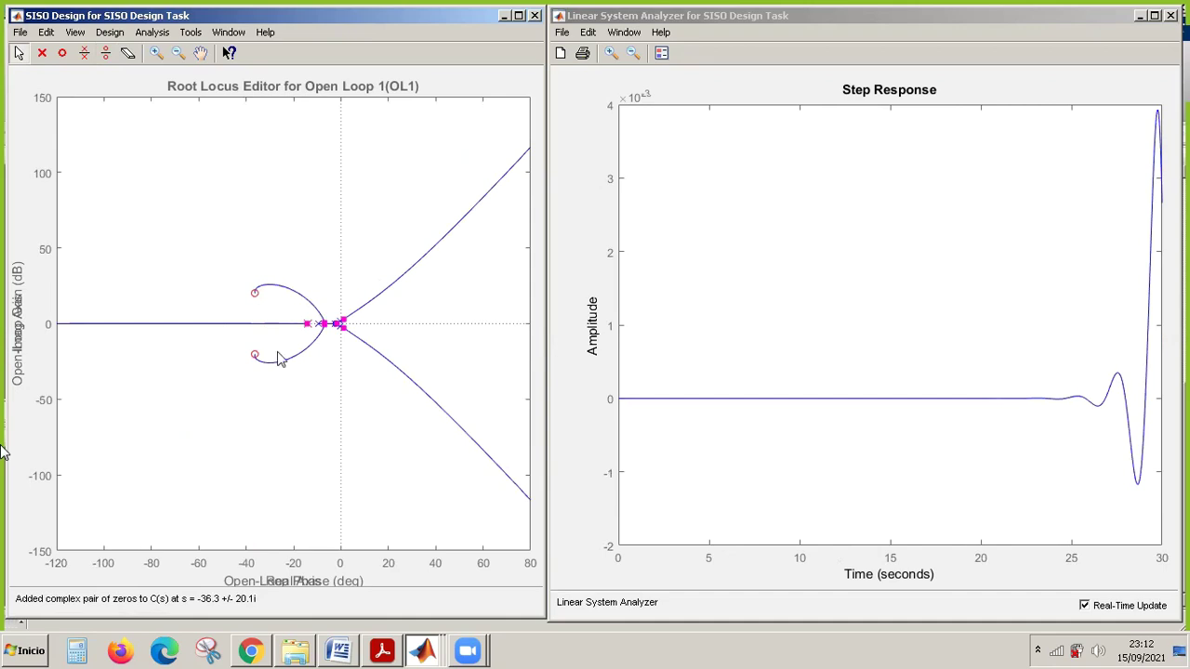
click(84, 54)
click(91, 236)
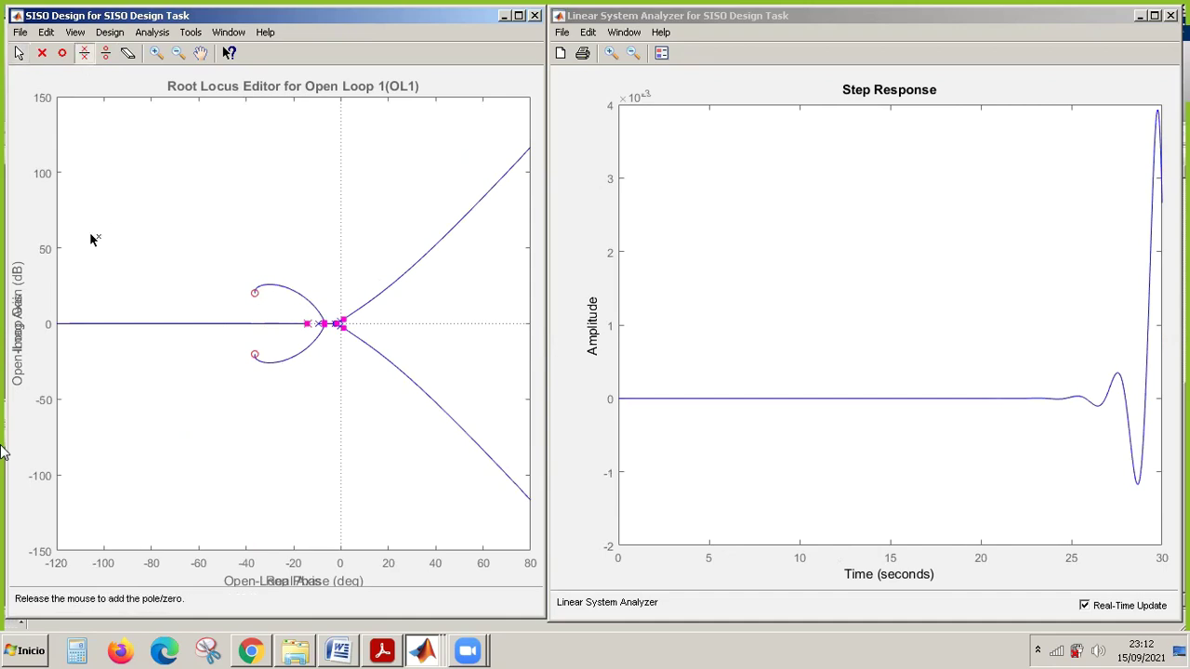
drag(146, 300, 146, 300)
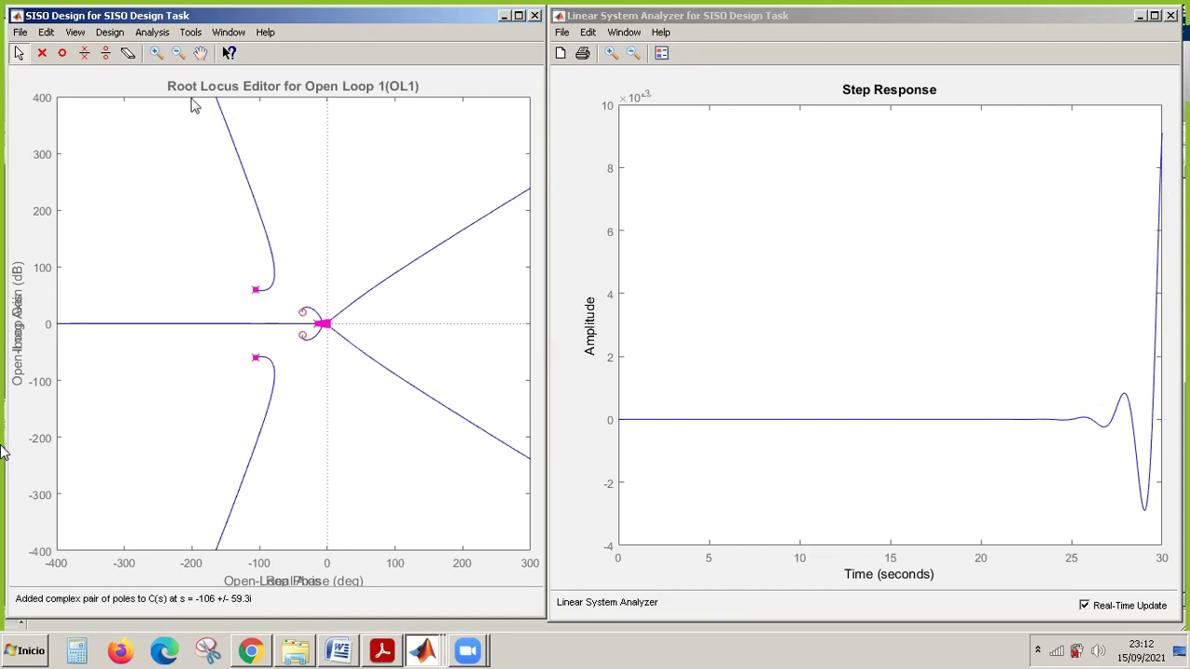
Delete compensator C's complex pair of poles and its complex pair of zeros from the root locus.
click(130, 54)
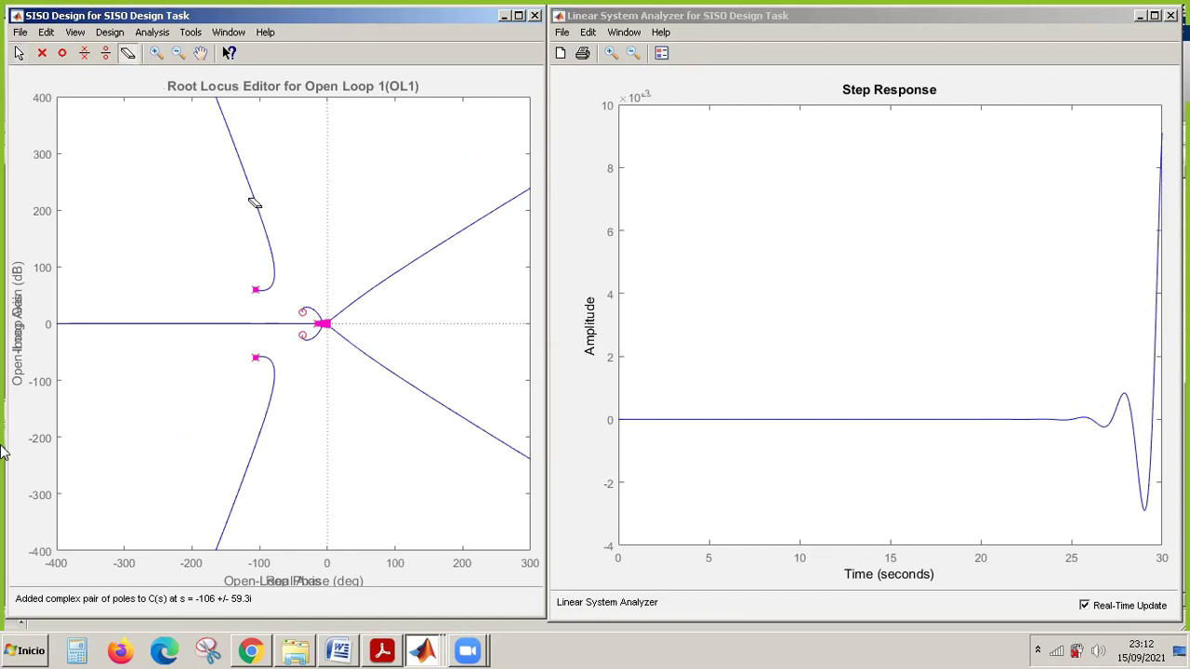
click(258, 290)
drag(258, 296, 305, 319)
drag(257, 357, 258, 358)
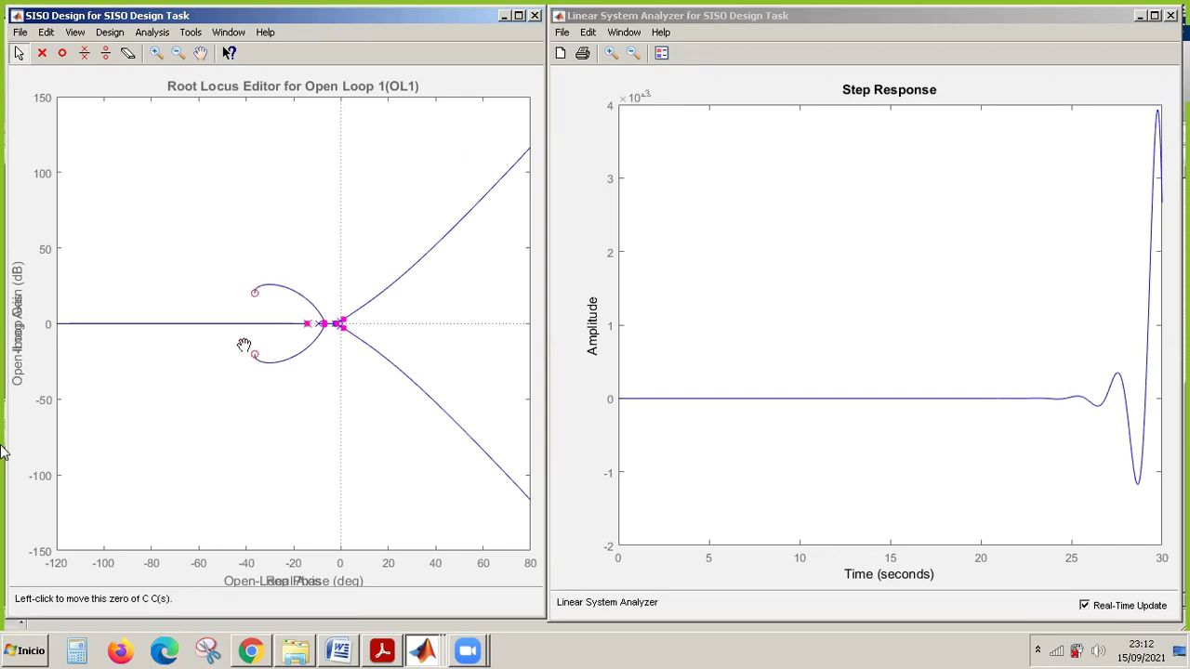
click(128, 53)
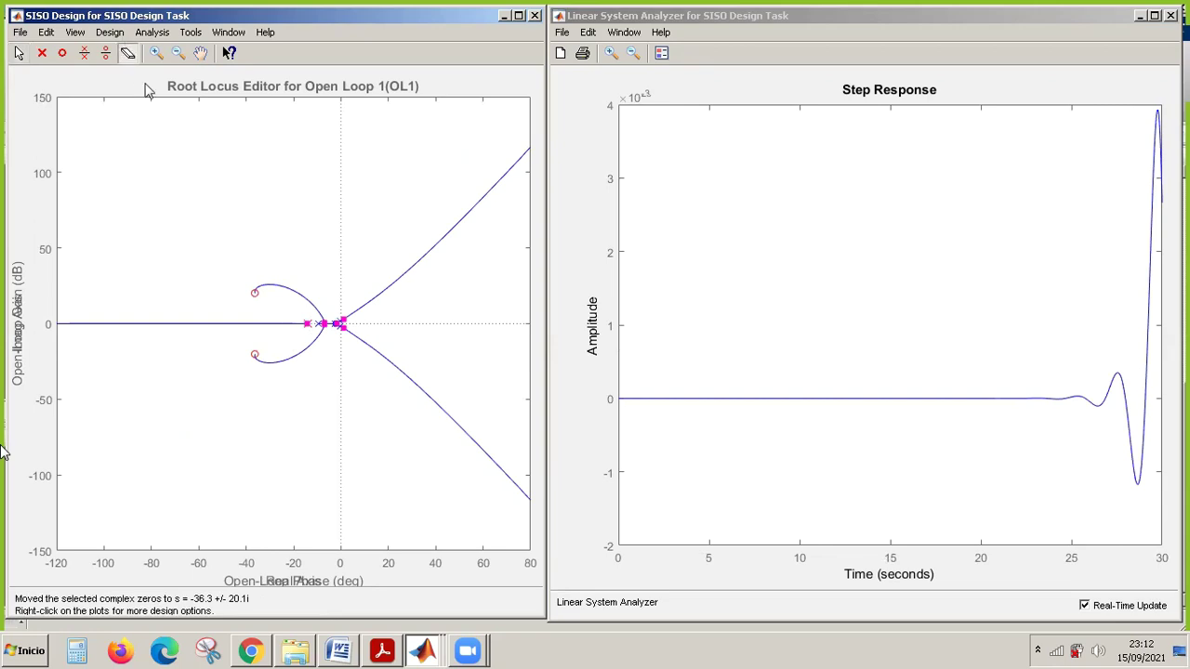
click(258, 296)
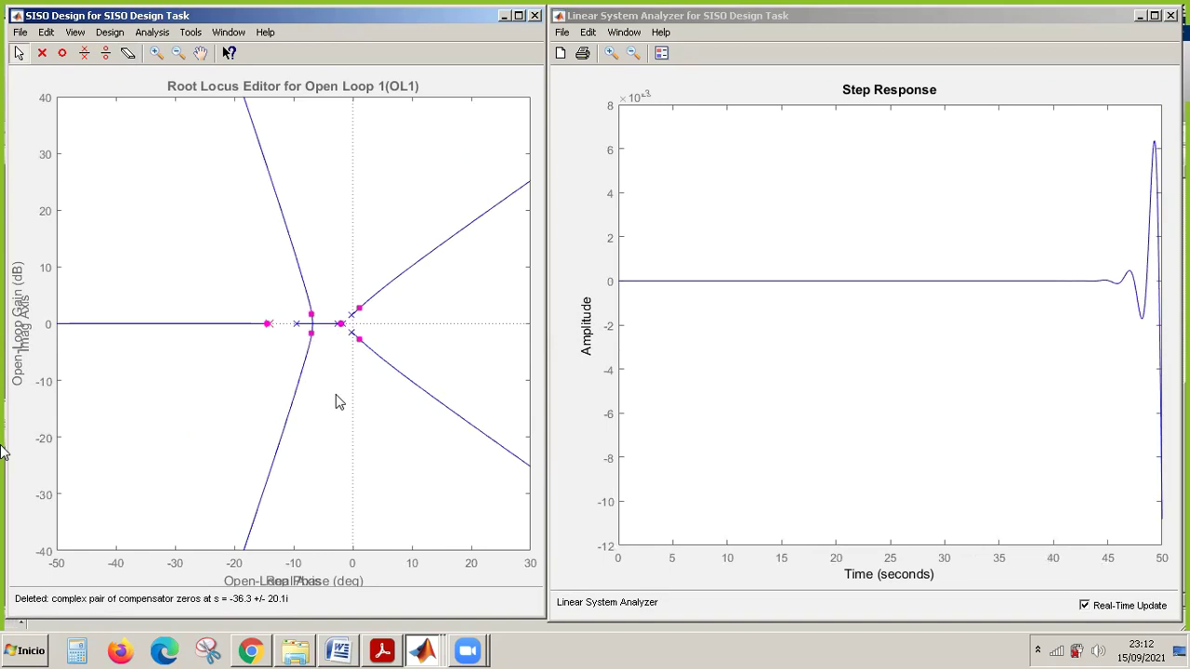
Add a second real pole at s = -36 to compensator C and check the resulting expression in the Control and Estimation Tools Manager.
click(42, 55)
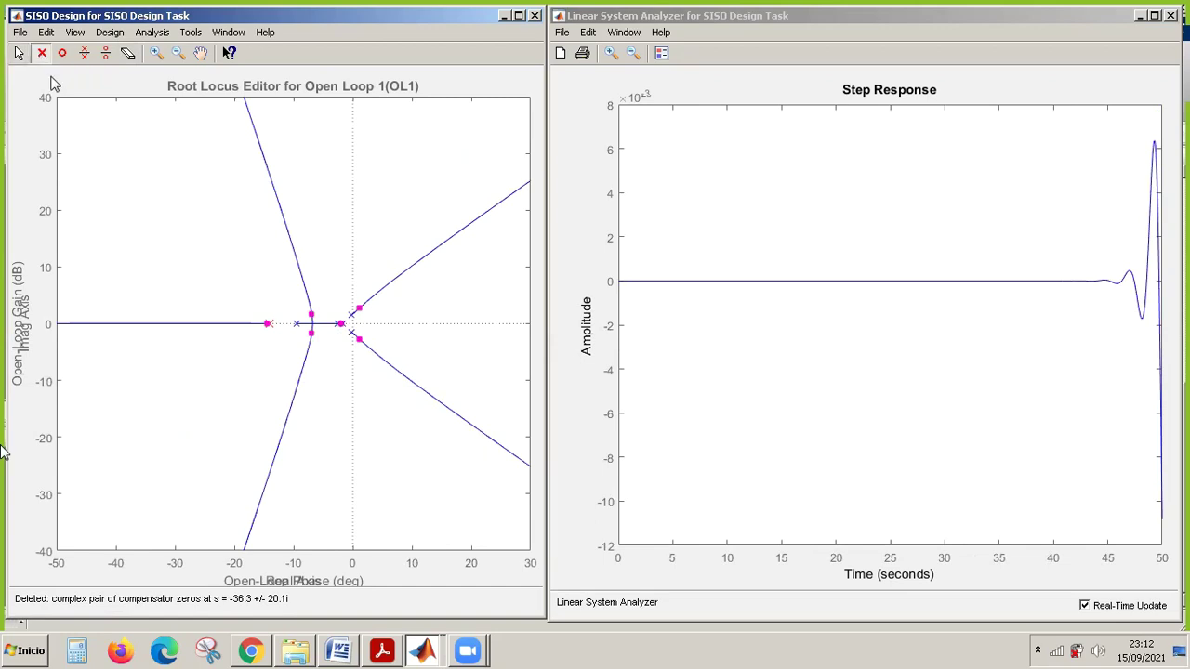
click(142, 327)
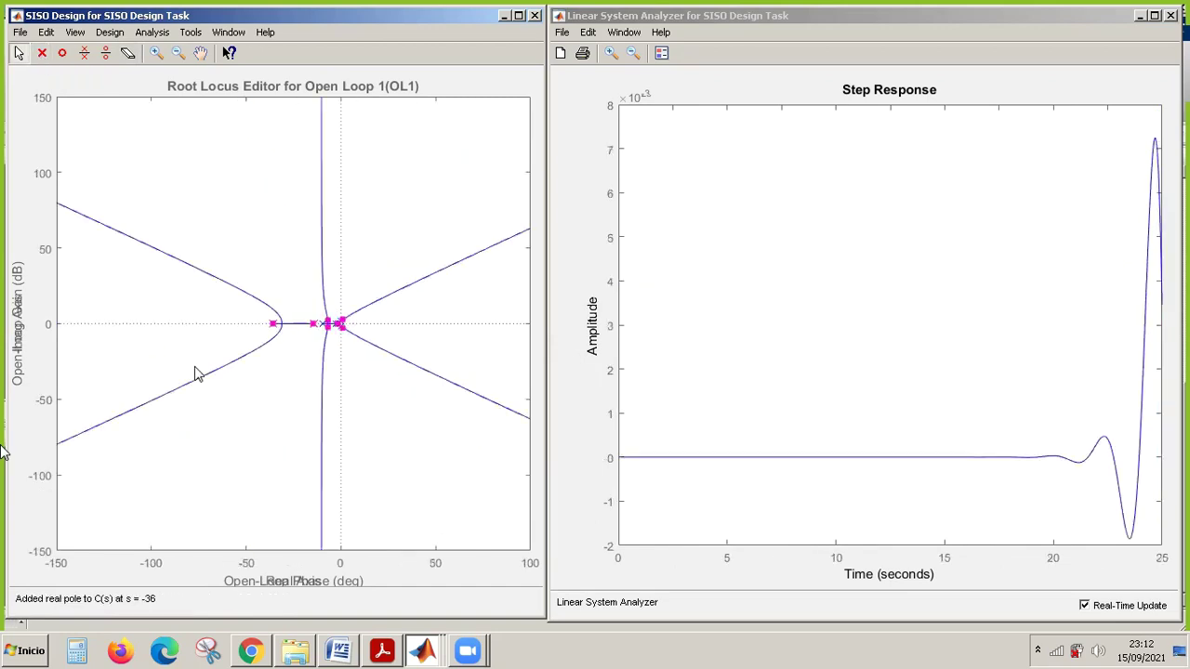
click(428, 651)
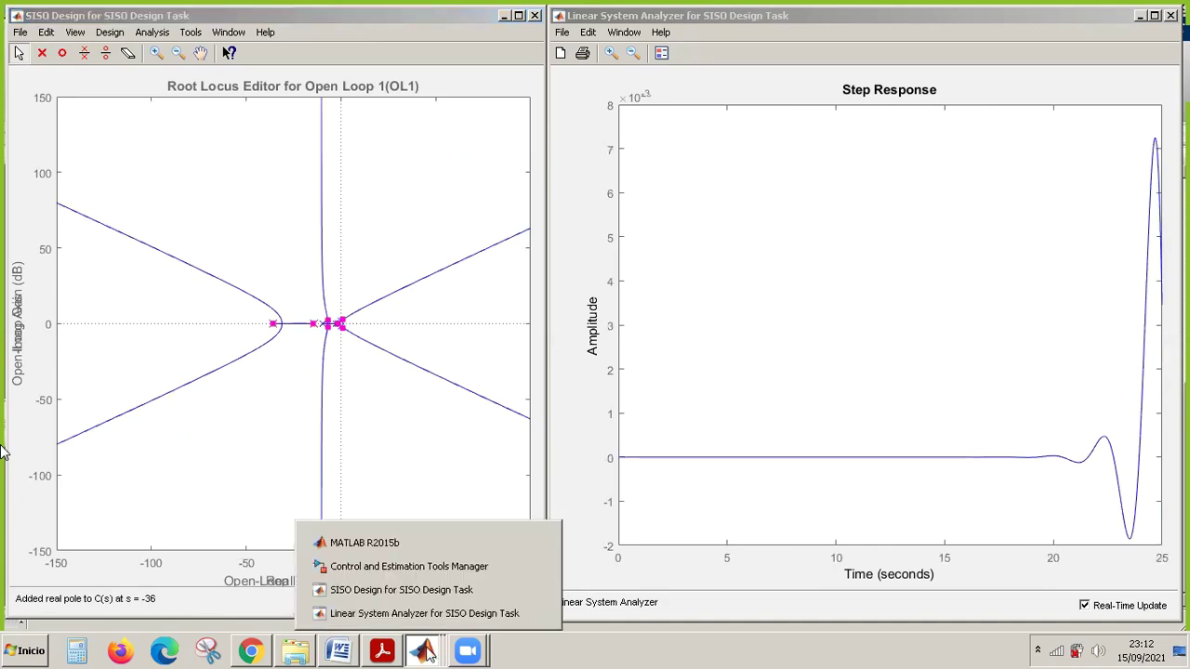
click(440, 566)
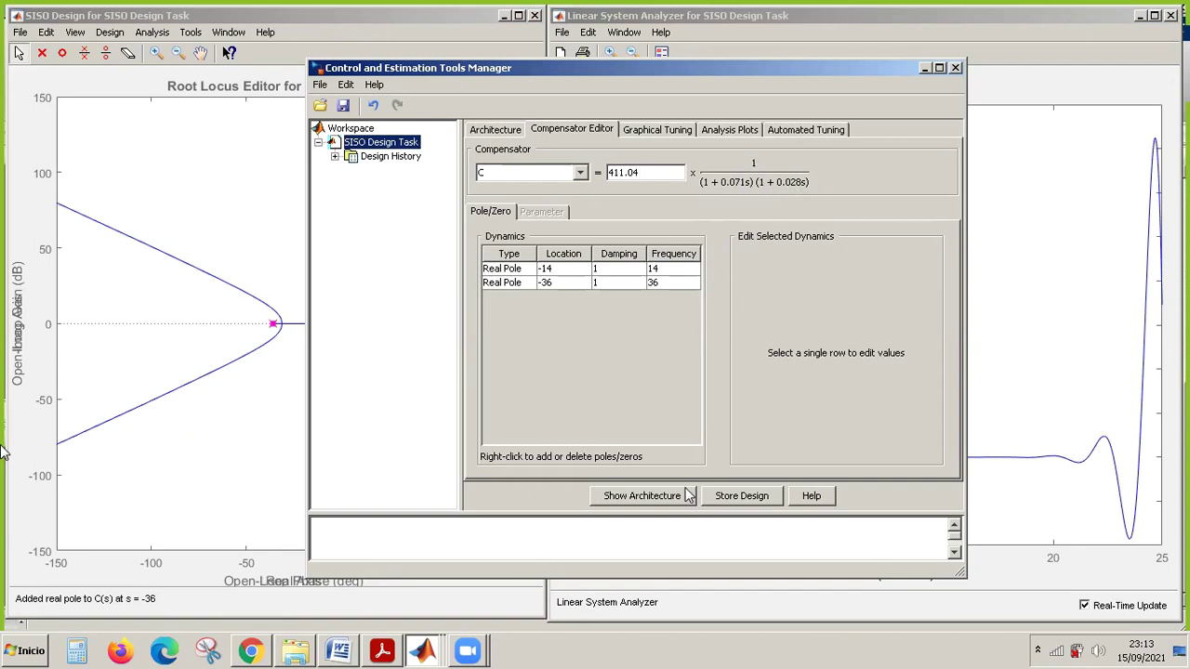
click(926, 68)
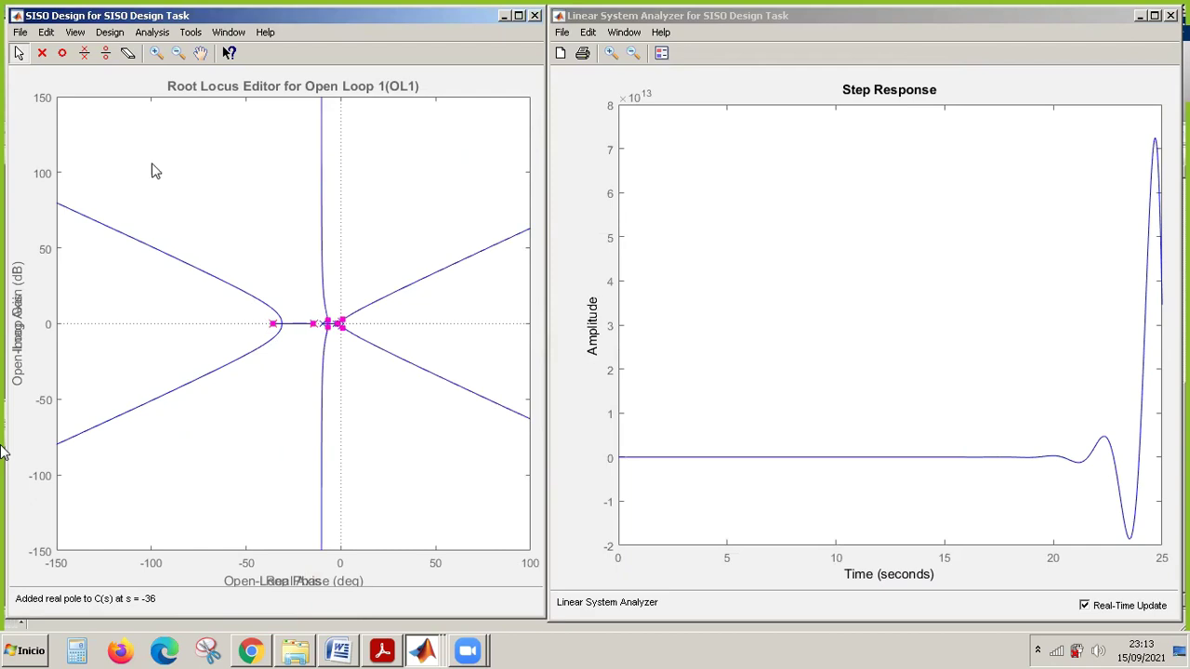
Delete the real compensator pole at s = -36, check compensator C's expression in the tools manager, and return to the root locus.
click(127, 53)
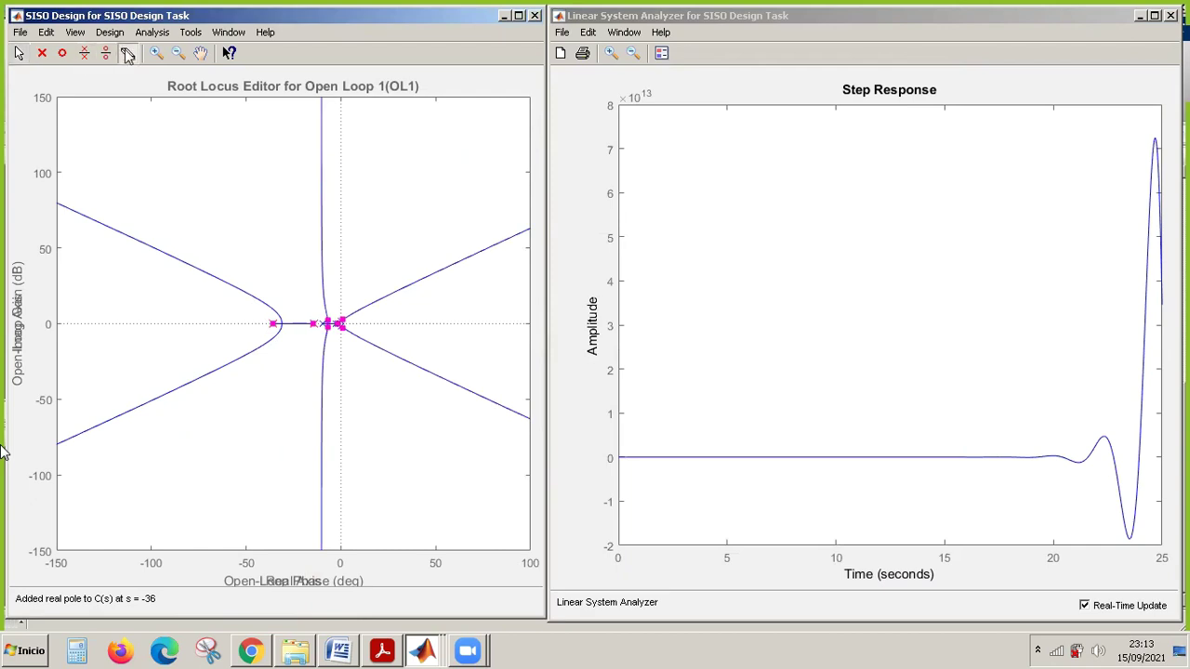
click(274, 325)
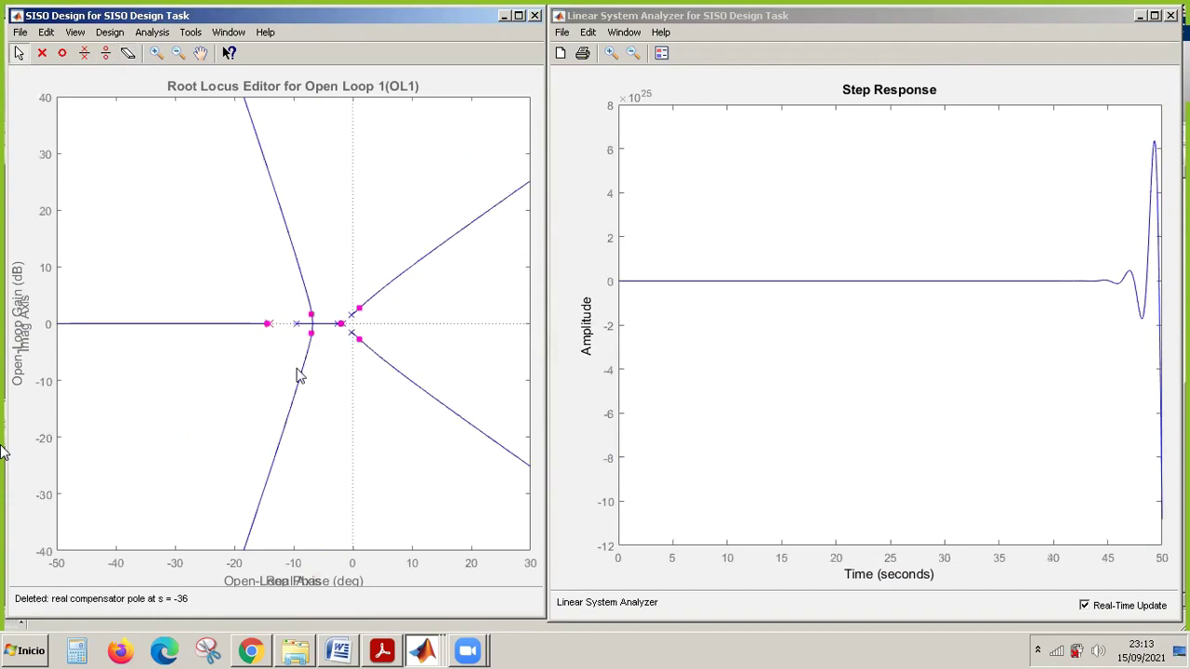
click(425, 652)
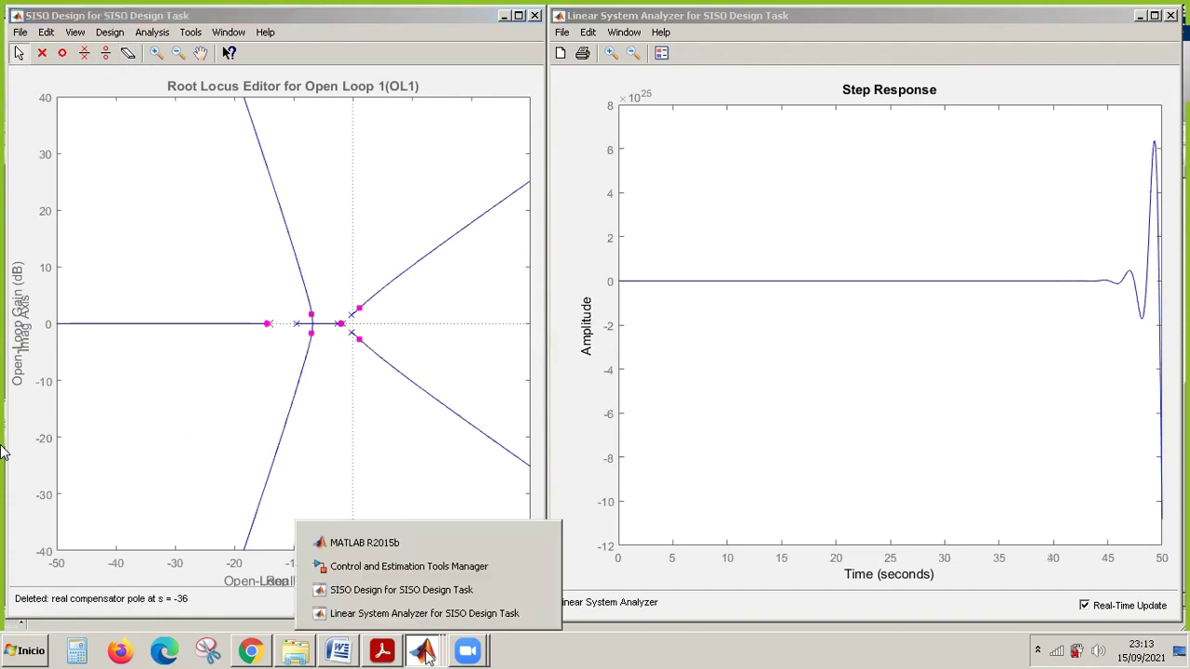
click(437, 567)
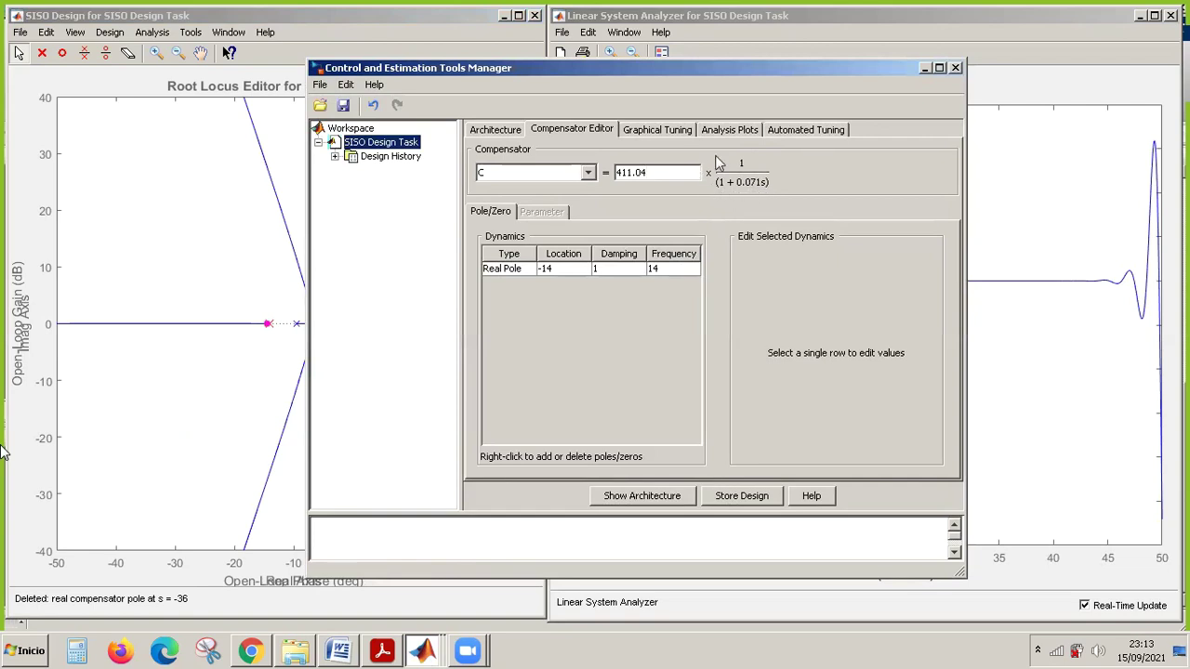
click(984, 111)
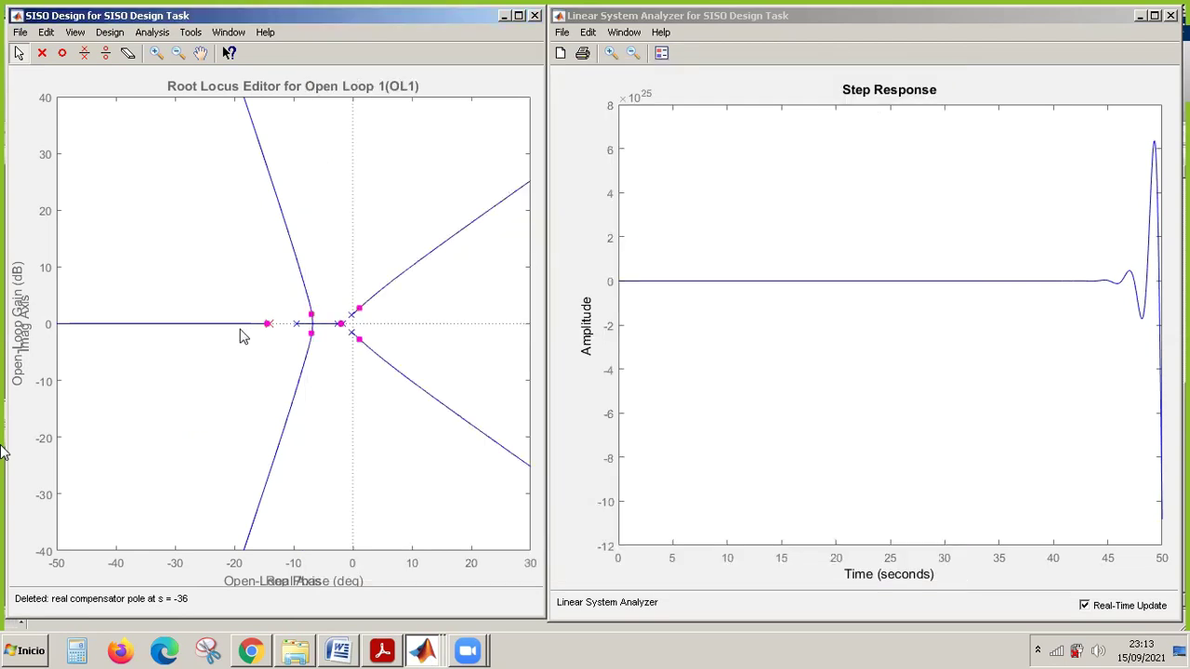
Delete the real compensator pole at s = -14 from the root locus.
click(128, 53)
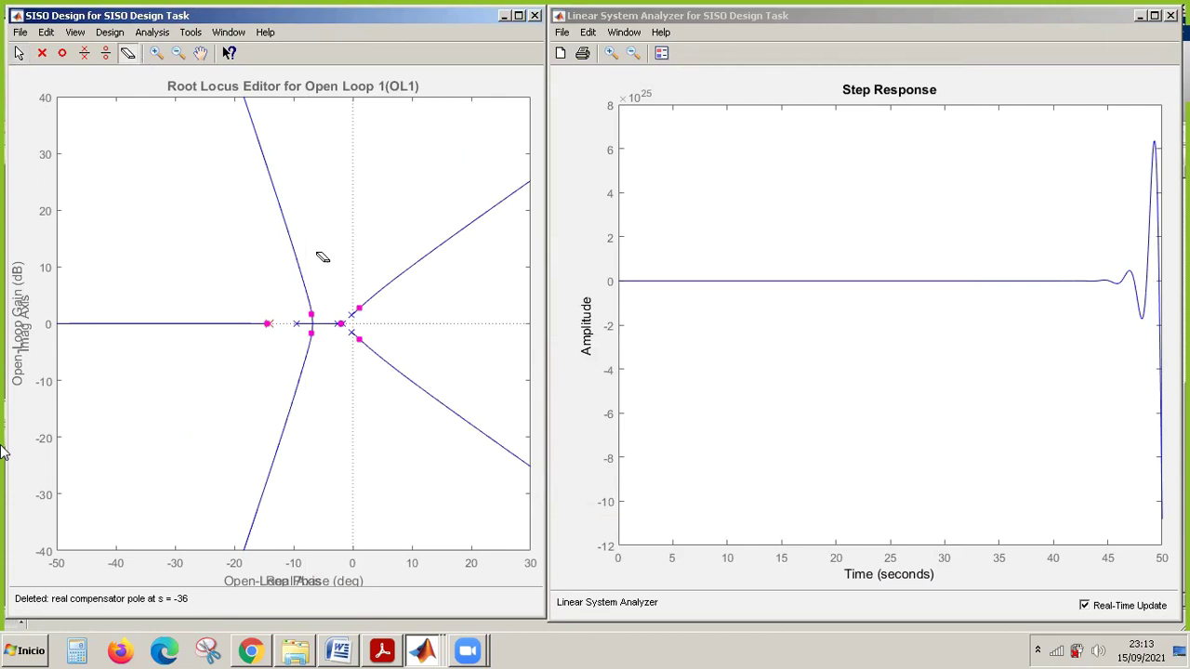
click(354, 320)
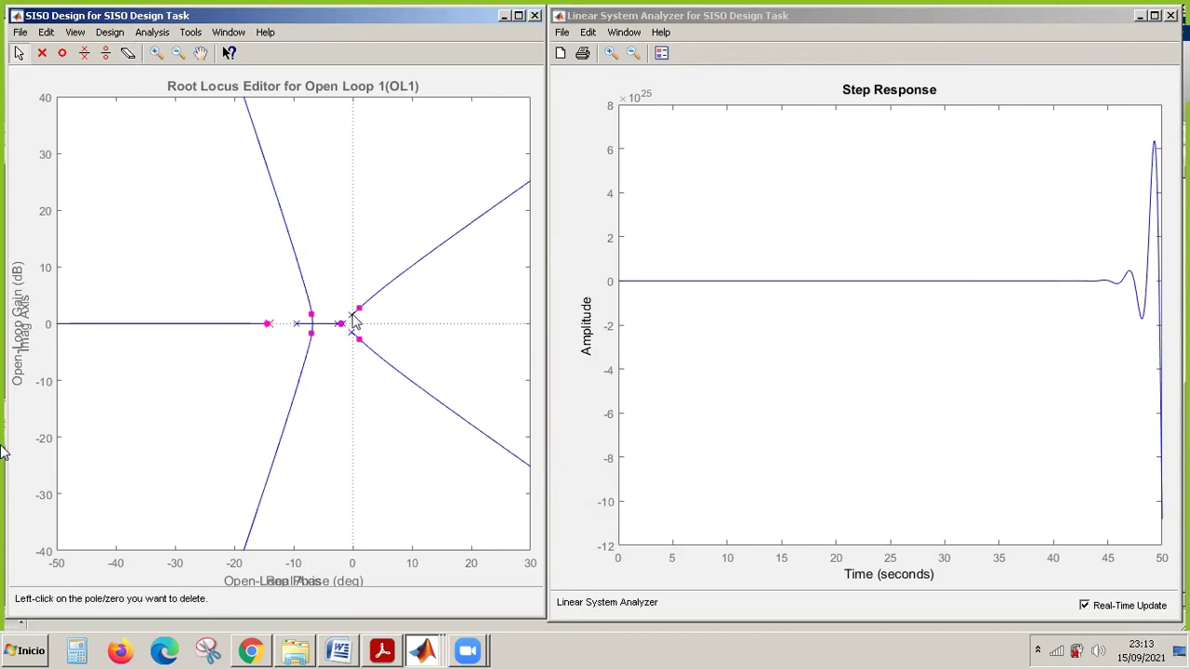
click(341, 325)
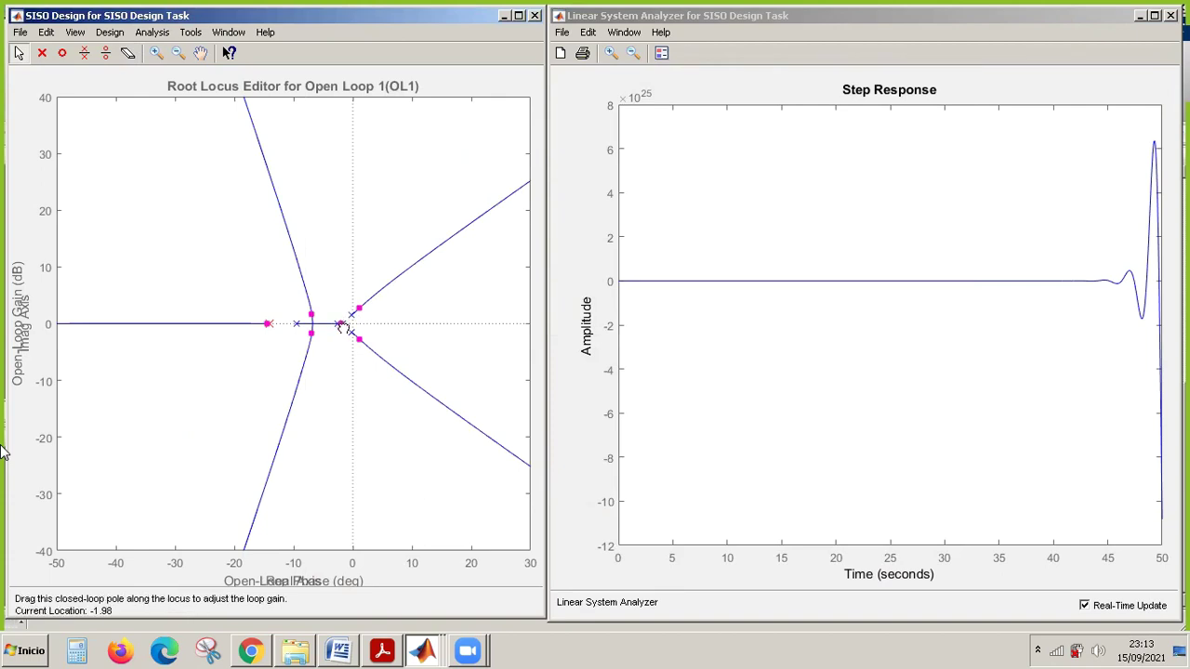
drag(341, 325, 341, 324)
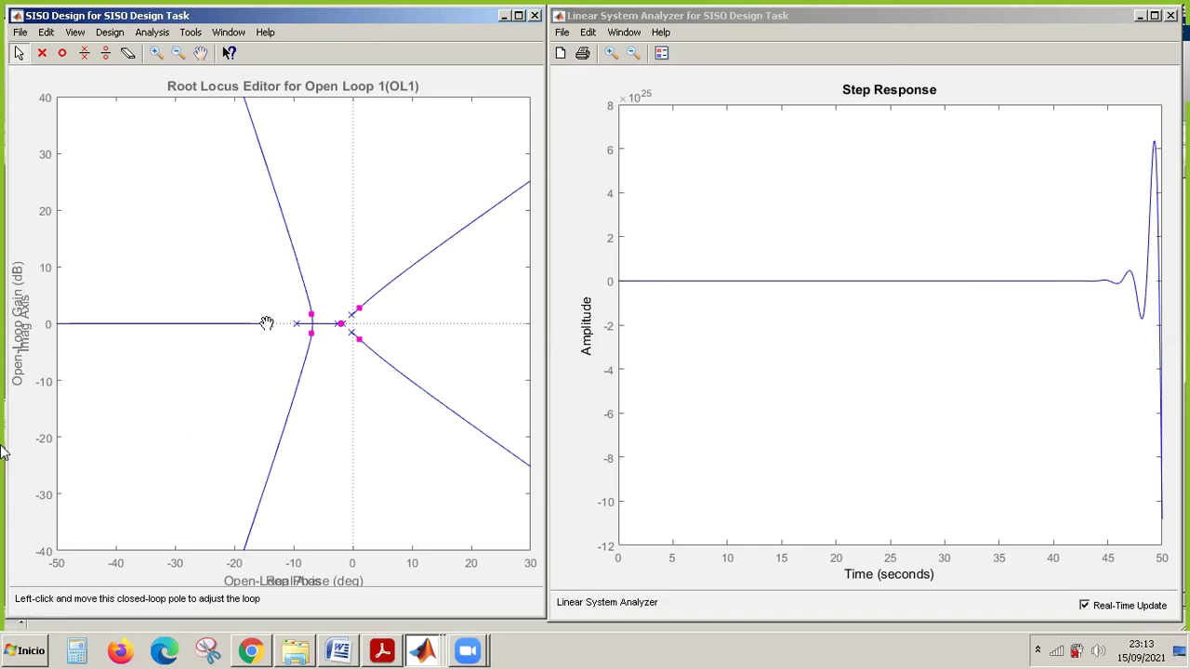
click(127, 54)
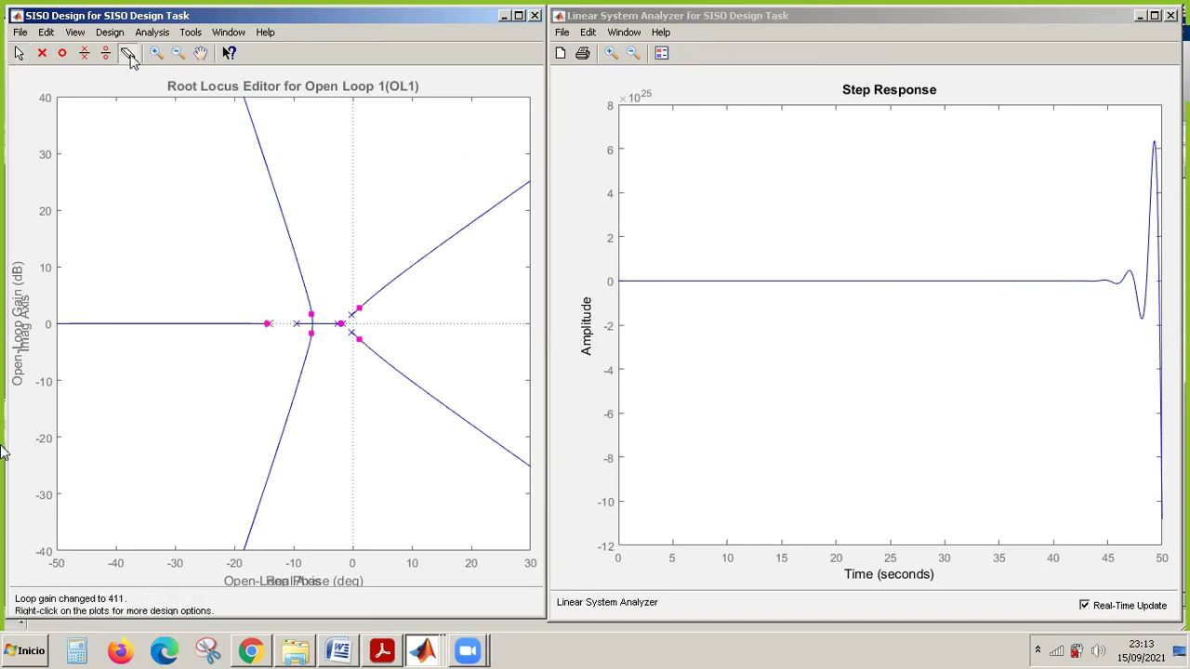
click(267, 324)
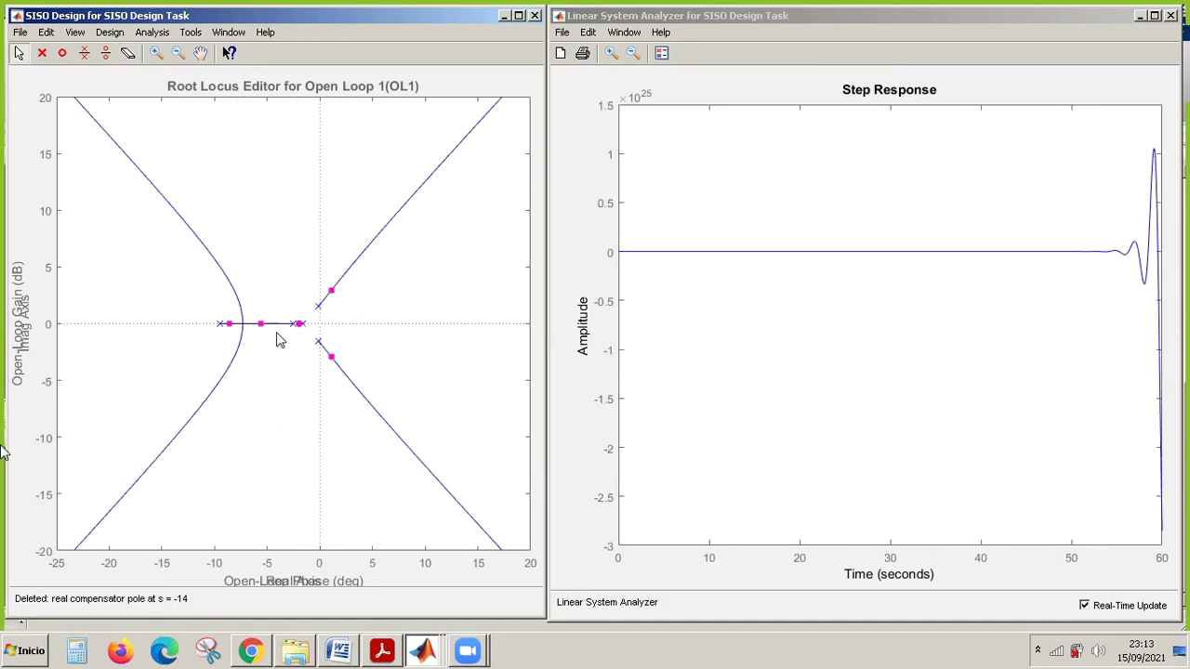
Try to delete the plant's real poles on the negative real axis of the root locus.
click(127, 54)
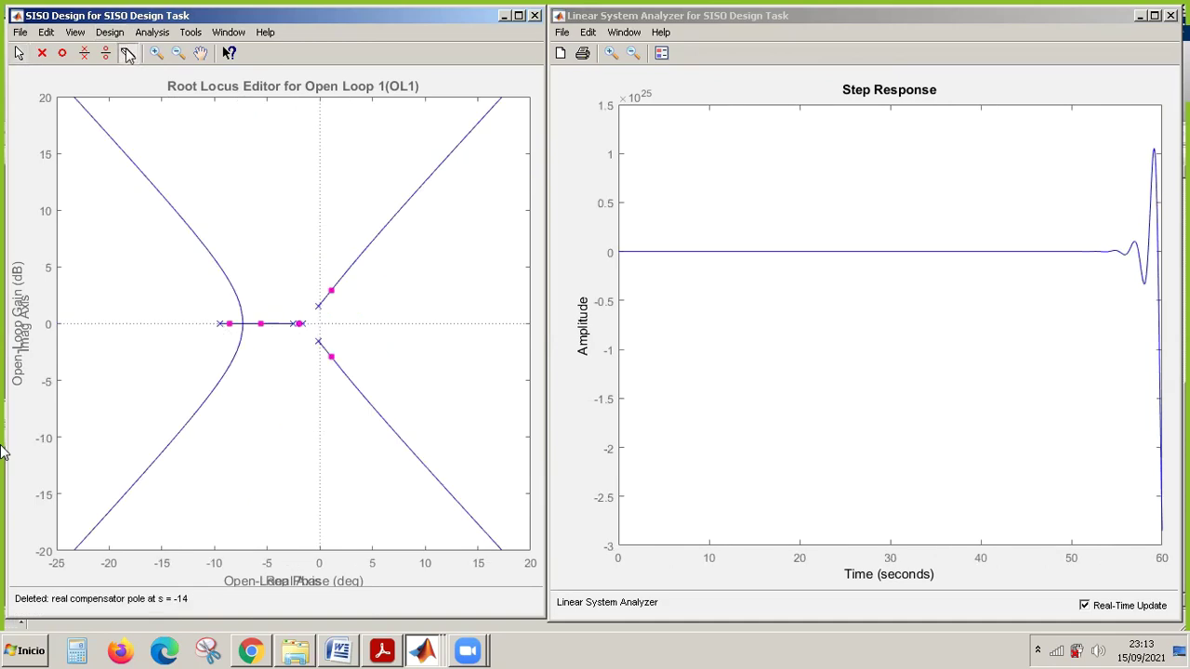
click(225, 326)
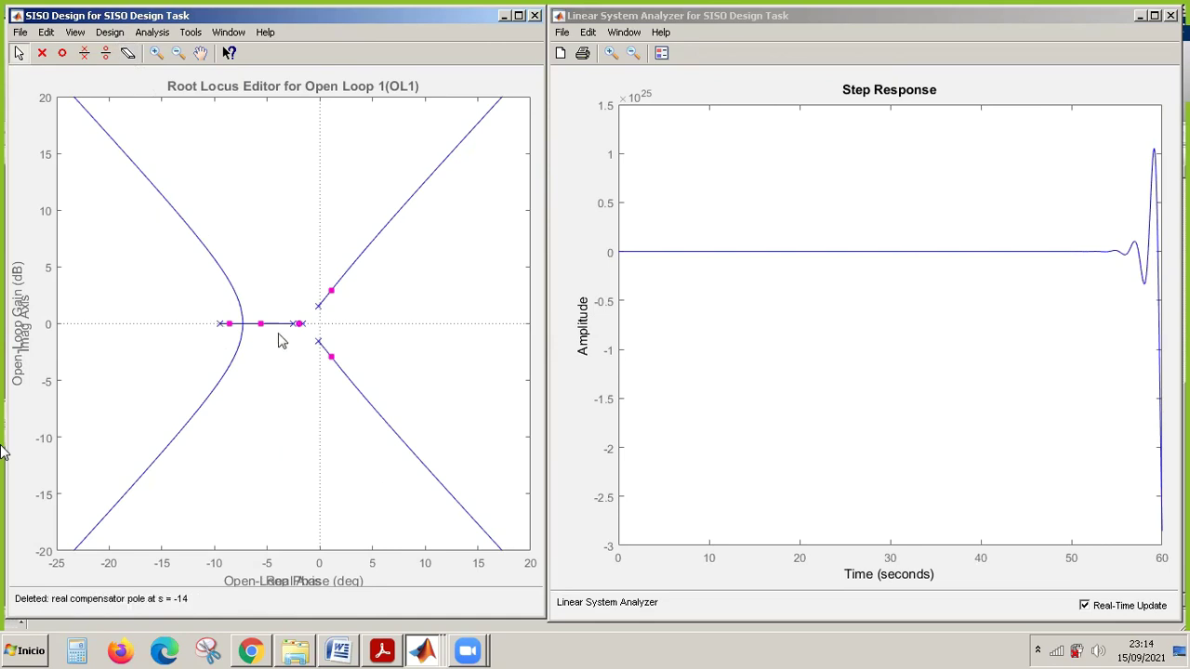
click(128, 54)
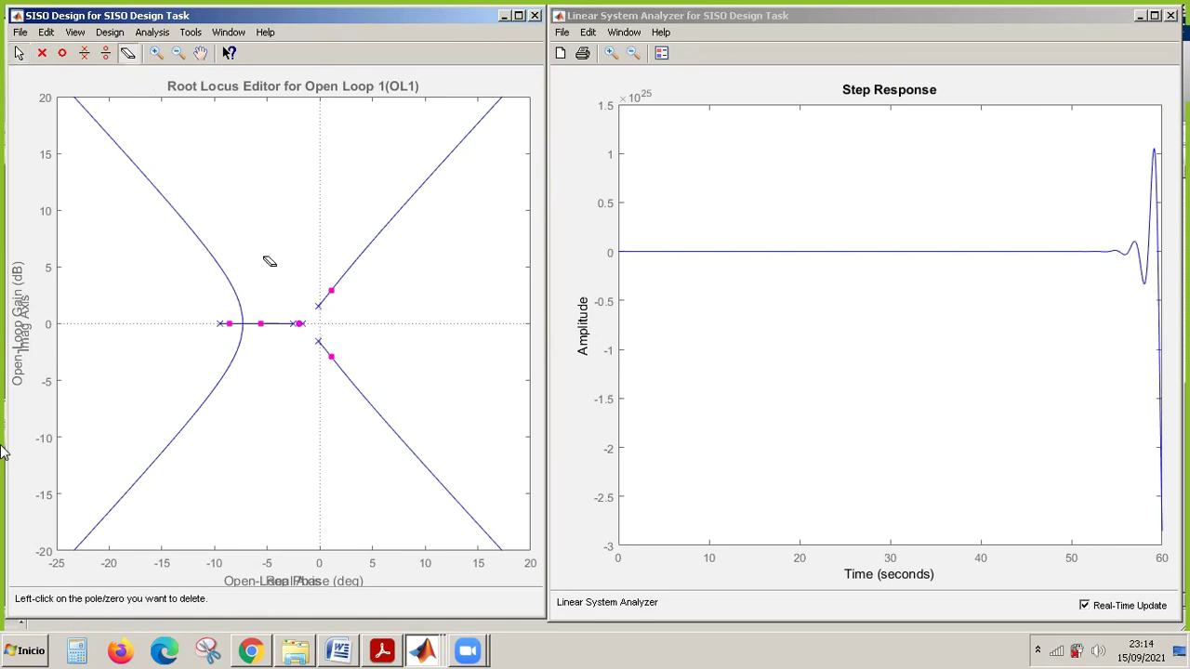
click(296, 325)
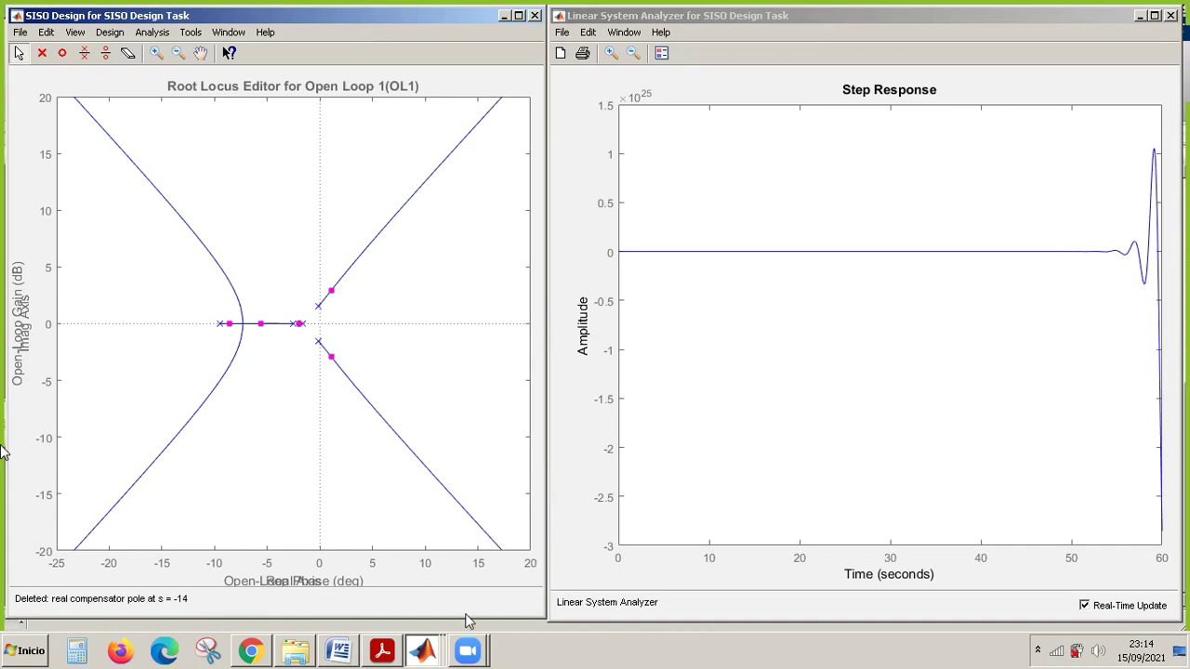
Set compensator C's gain to 1 in the Control and Estimation Tools Manager and return to the root locus and step response plots.
click(421, 649)
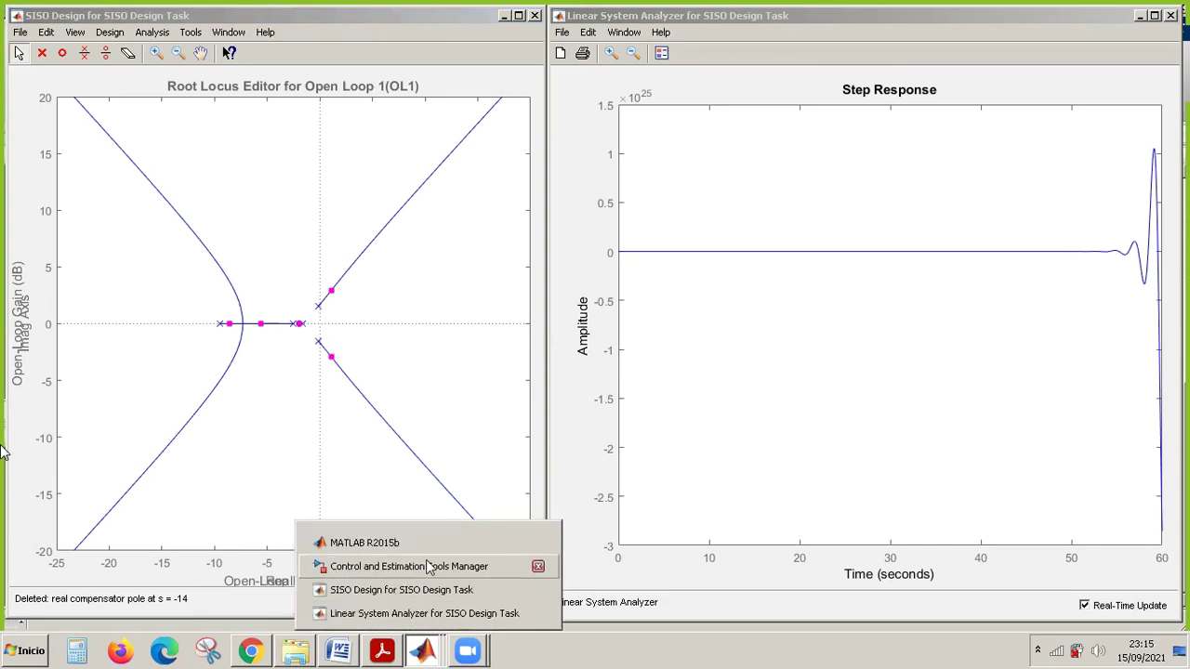
click(409, 566)
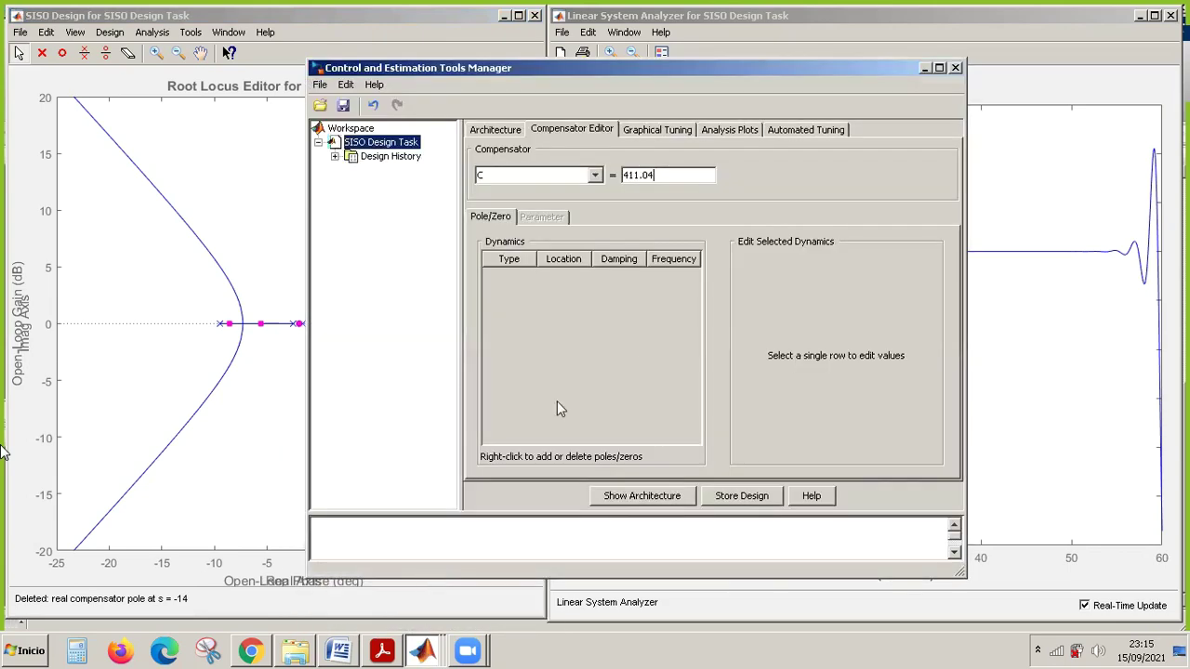
key(BackSpace)
key(BackSpace)
key(BackSpace)
key(BackSpace)
key(BackSpace)
key(BackSpace)
text(1)
key(Return)
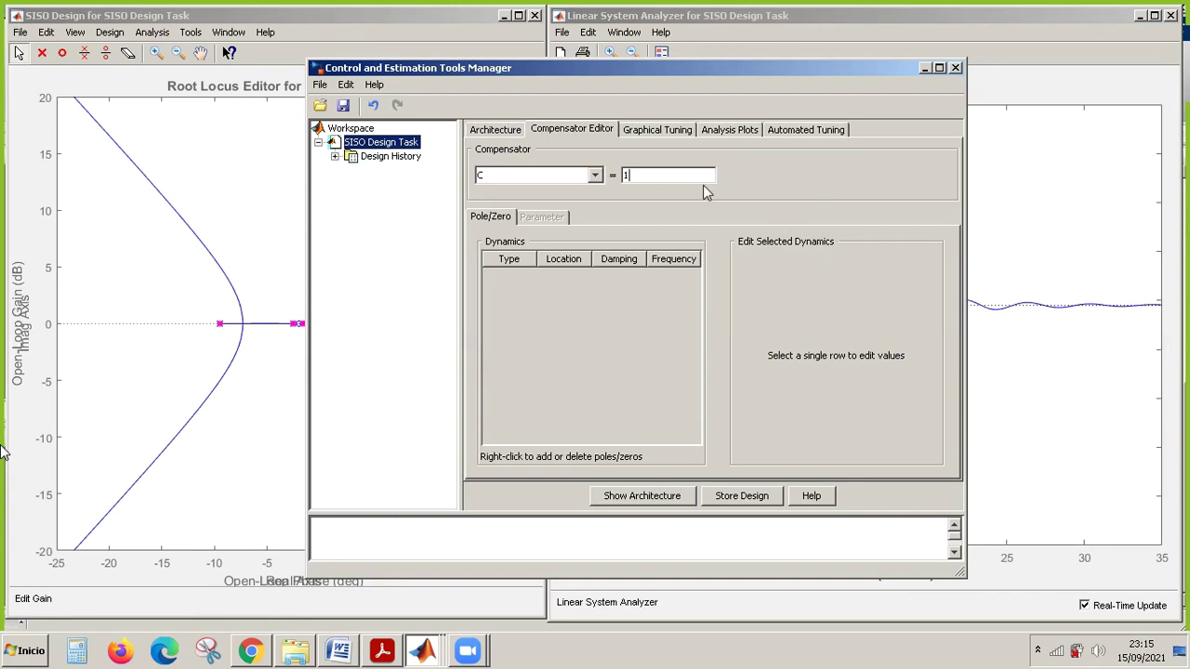
click(991, 116)
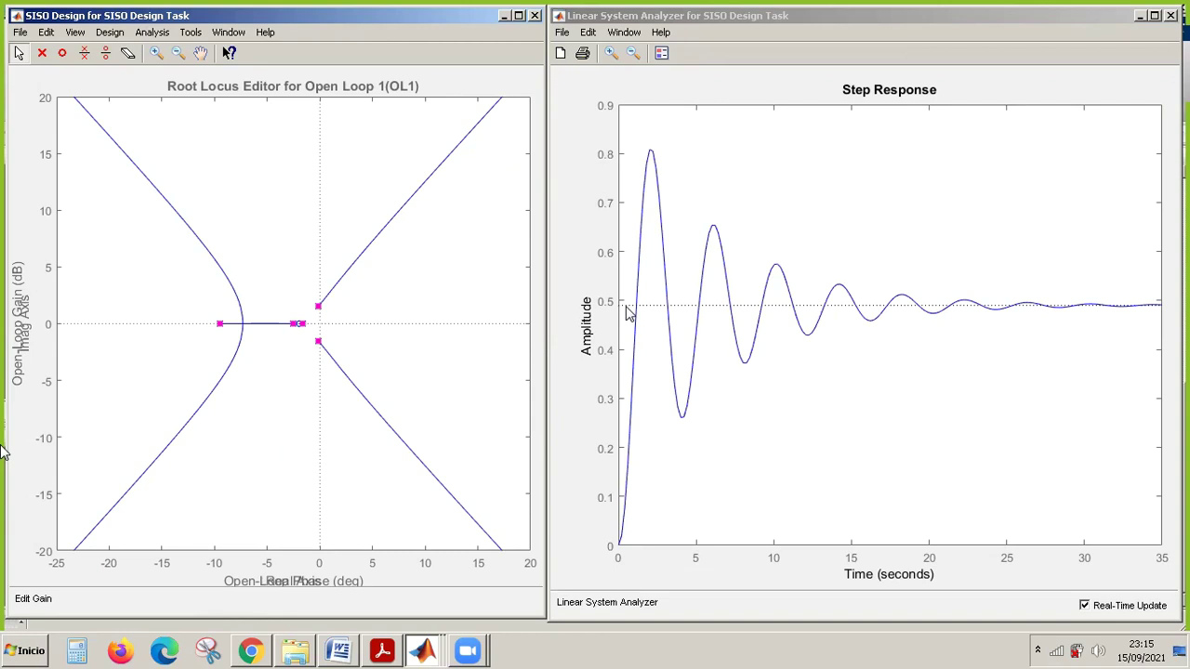
Read the step response's final amplitude and first peak with data markers, clearing the markers from the plot when done.
click(1147, 308)
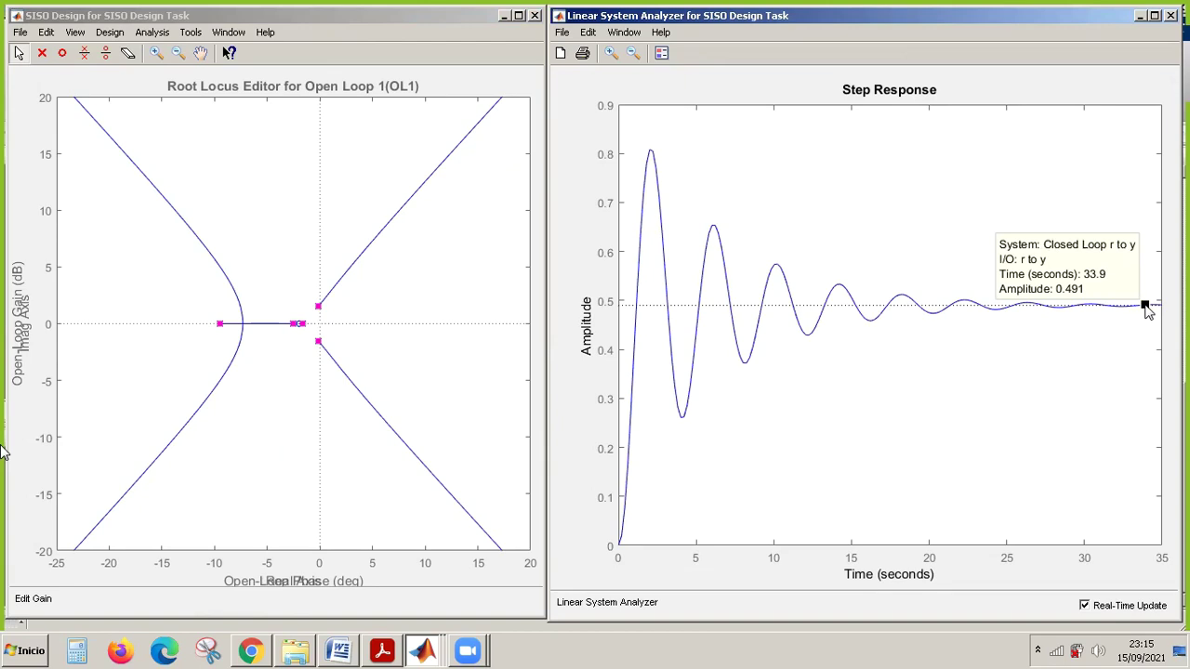
click(652, 153)
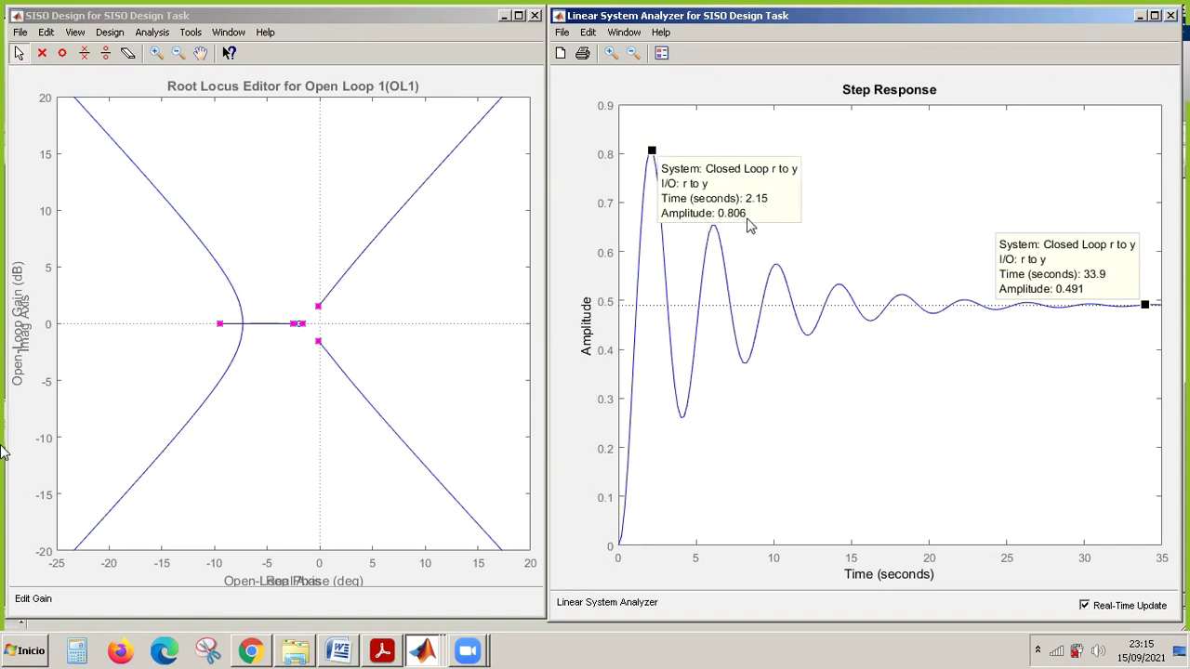
click(840, 202)
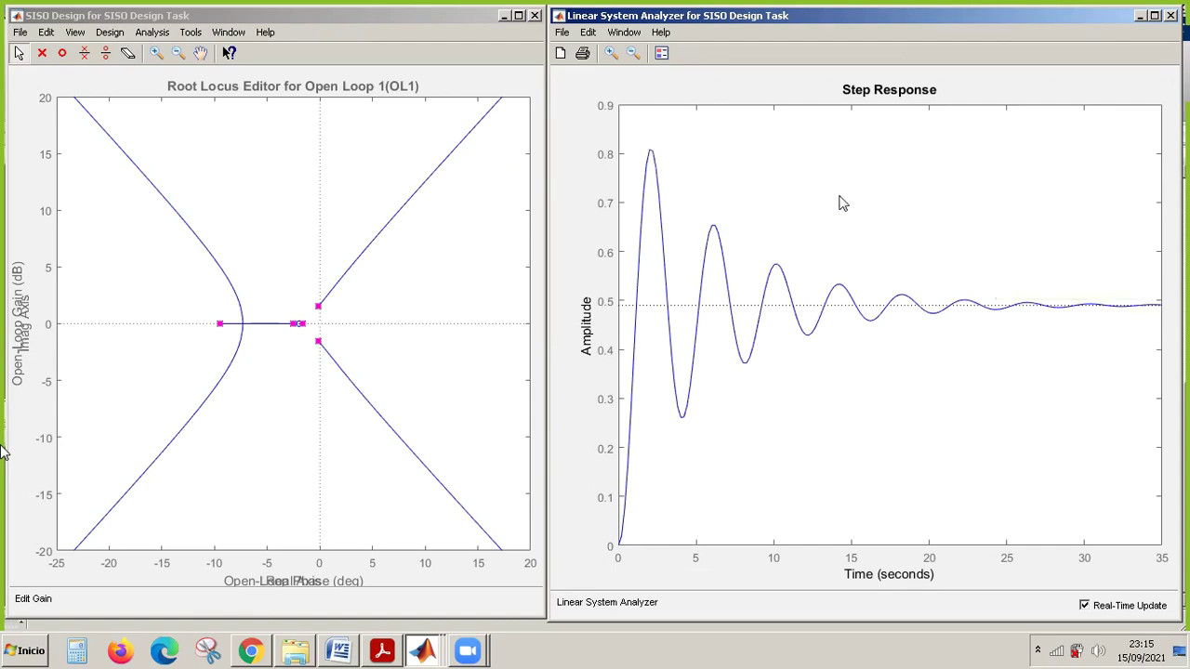
Show the Peak Response and Settling Time characteristics on the step response and read their values.
right_click(749, 187)
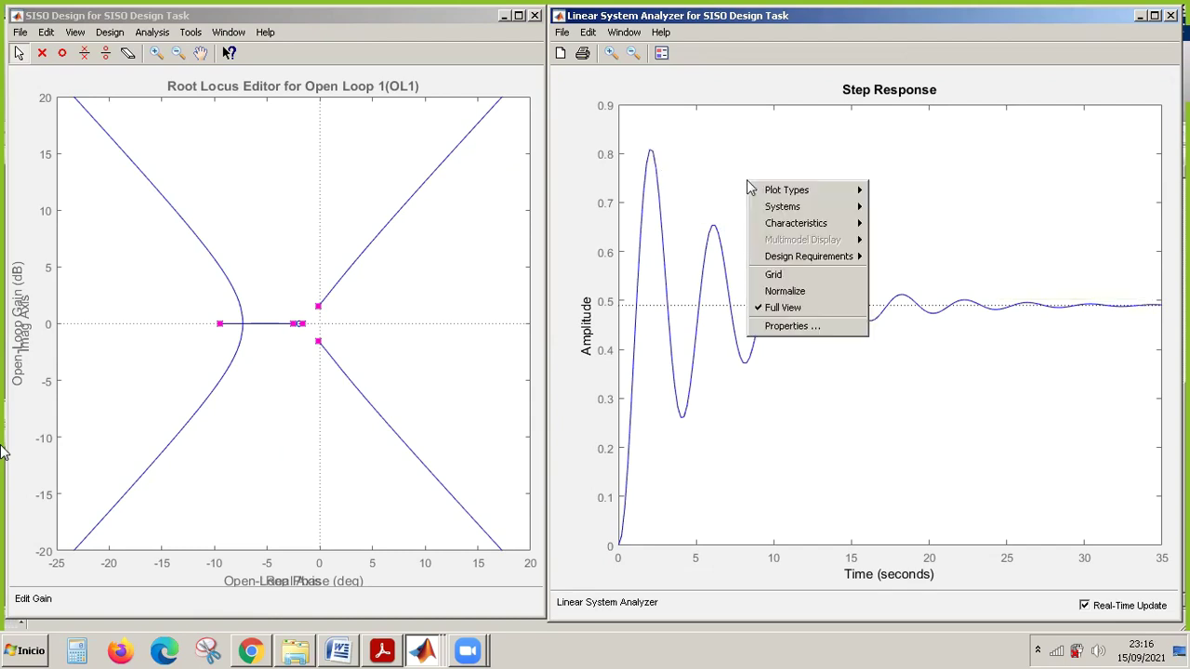
mouse_move(791, 209)
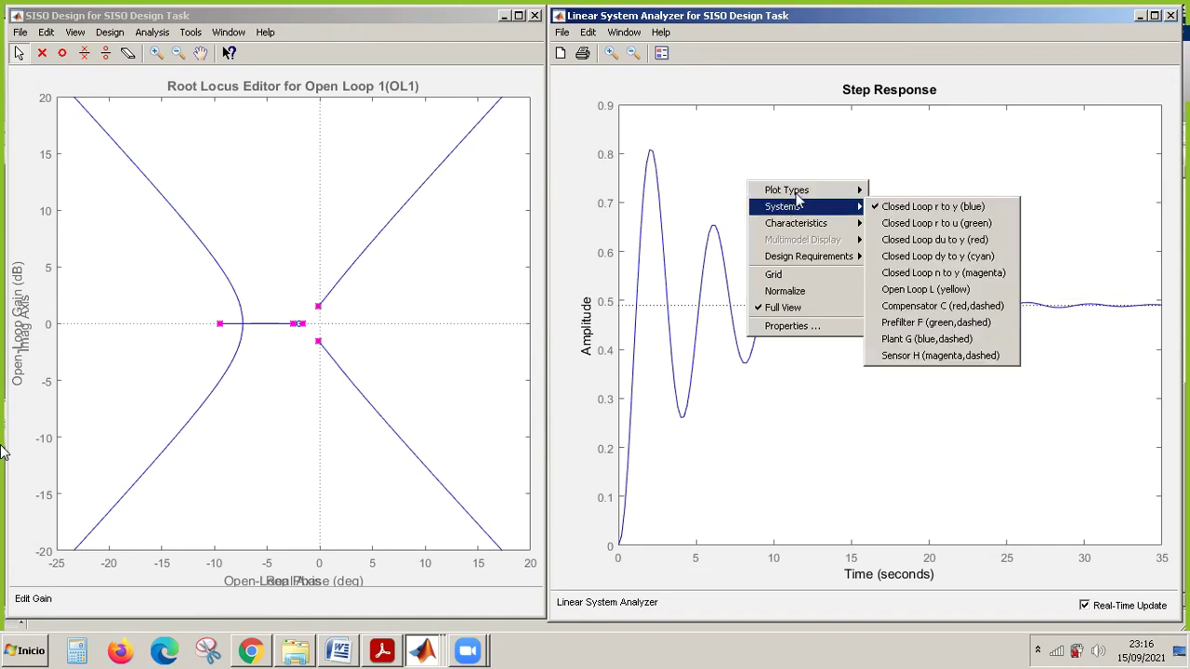
mouse_move(844, 229)
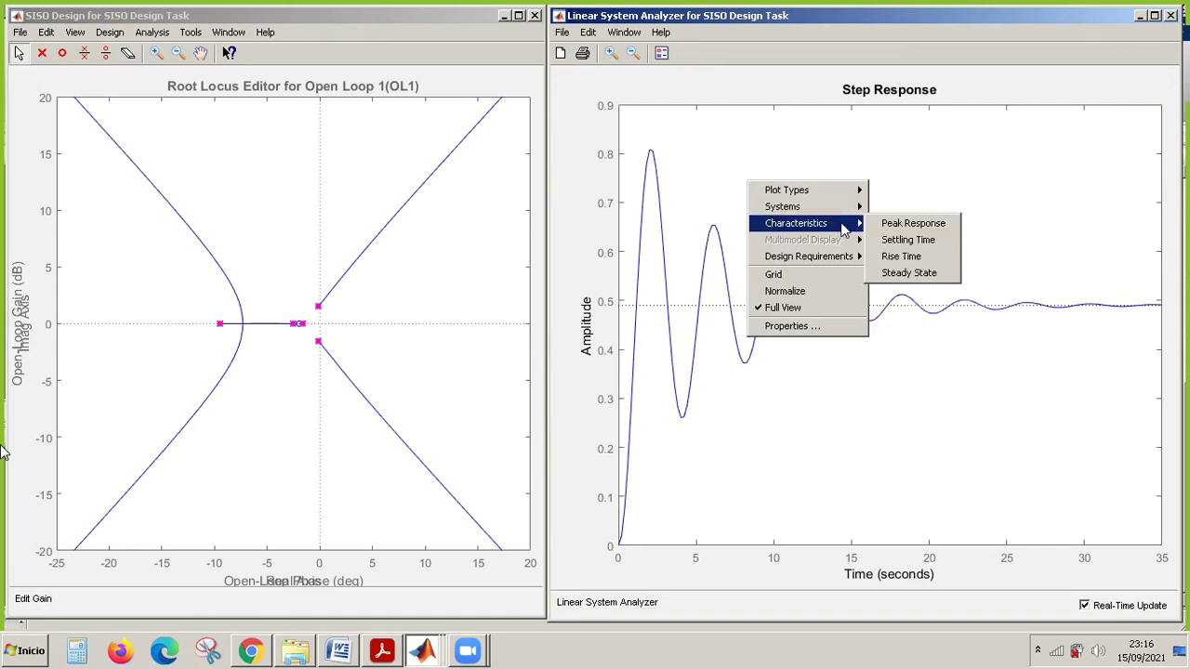
click(892, 228)
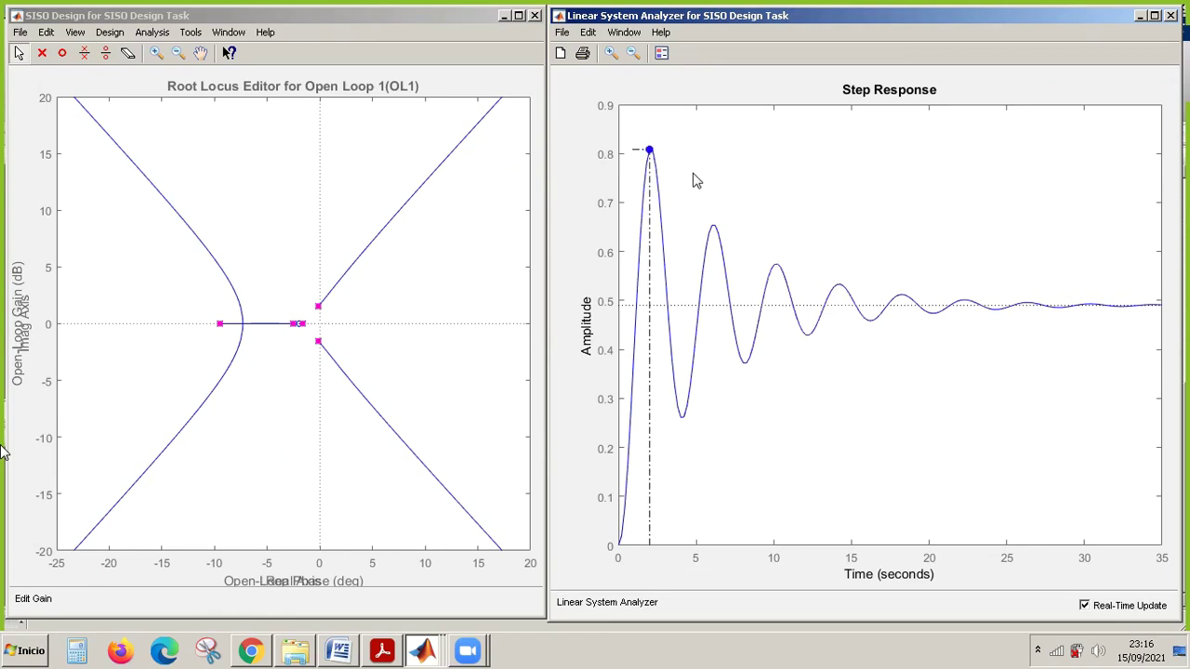
mouse_move(650, 154)
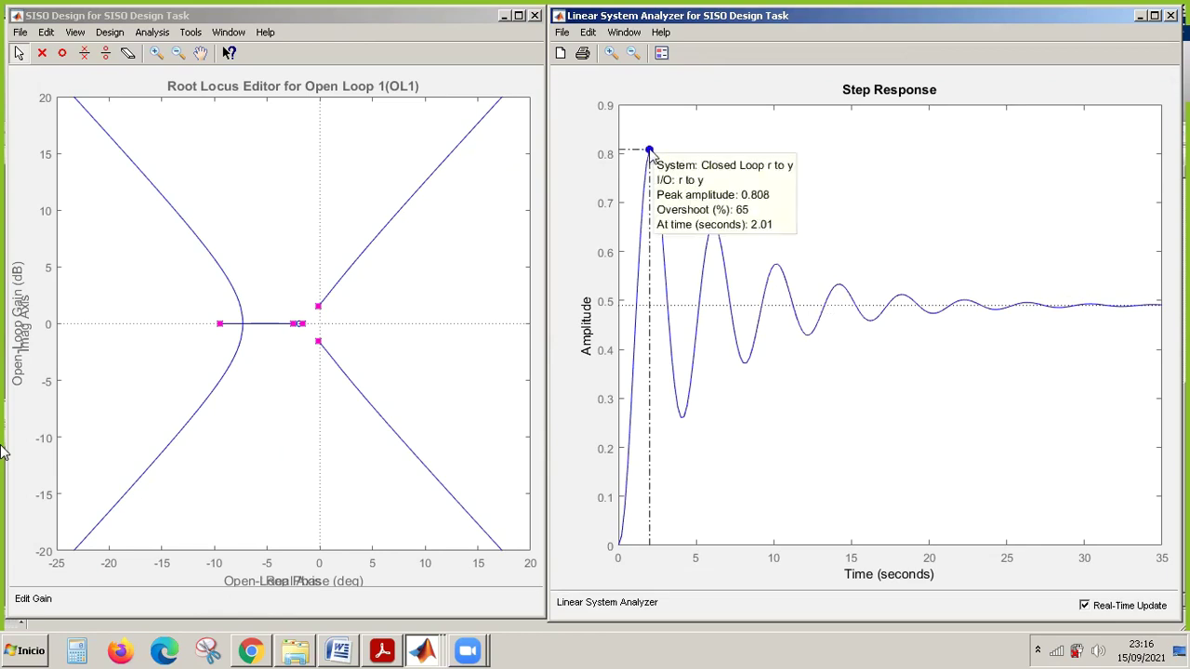
right_click(831, 164)
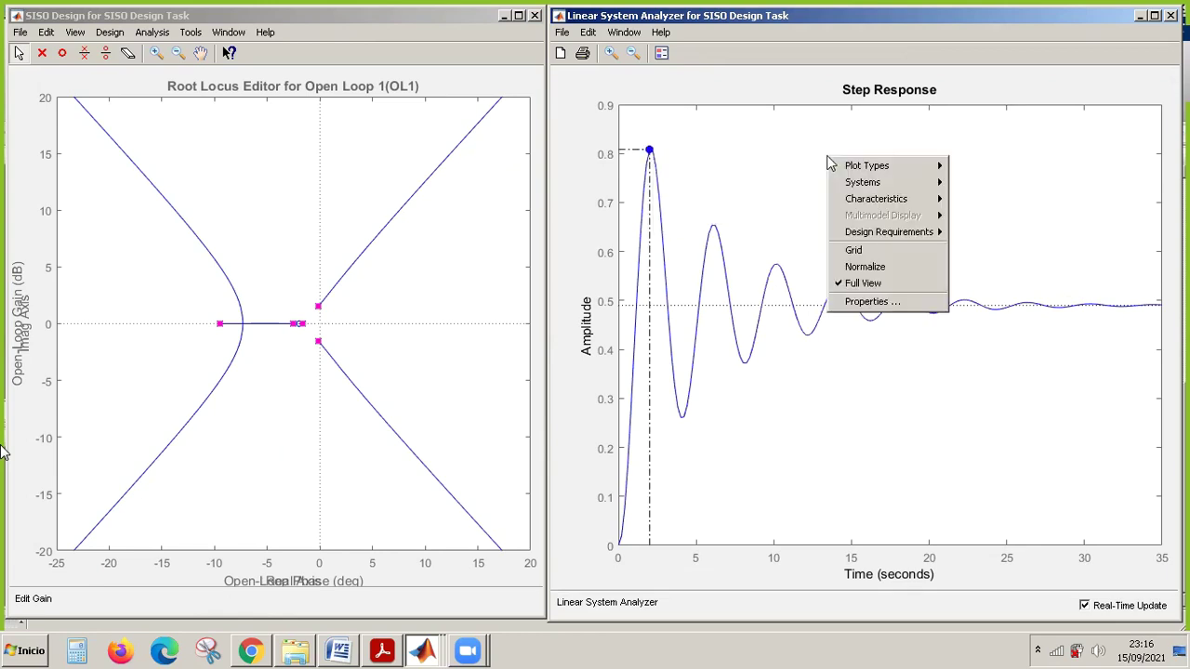
mouse_move(882, 205)
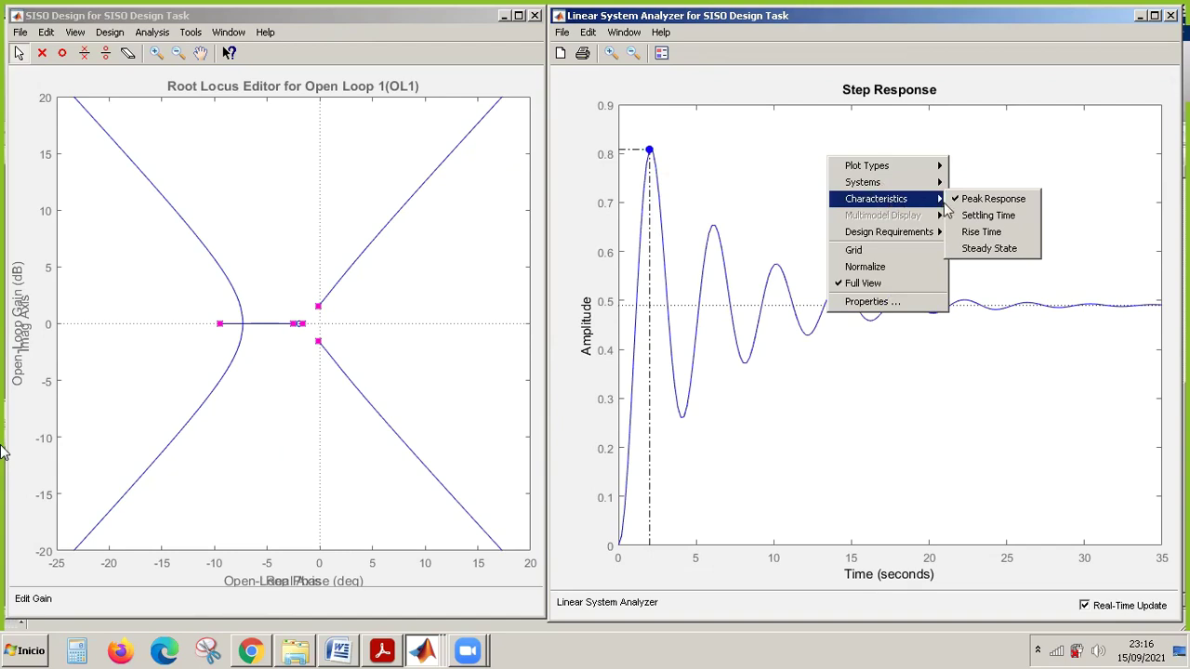
click(978, 218)
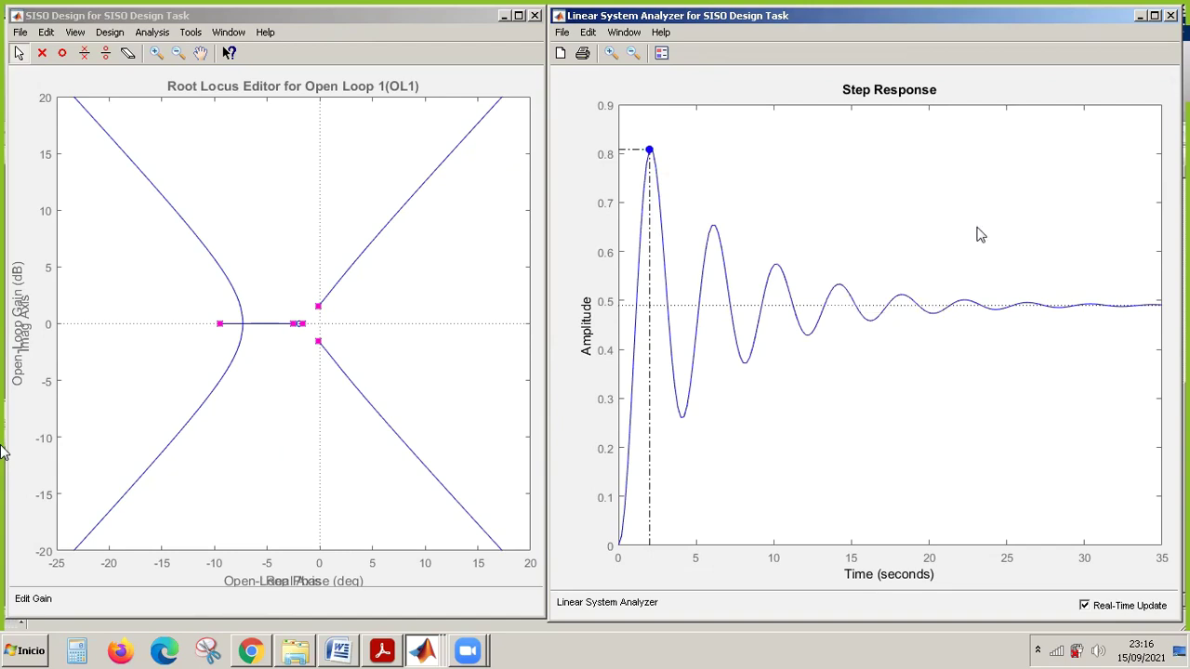
mouse_move(973, 310)
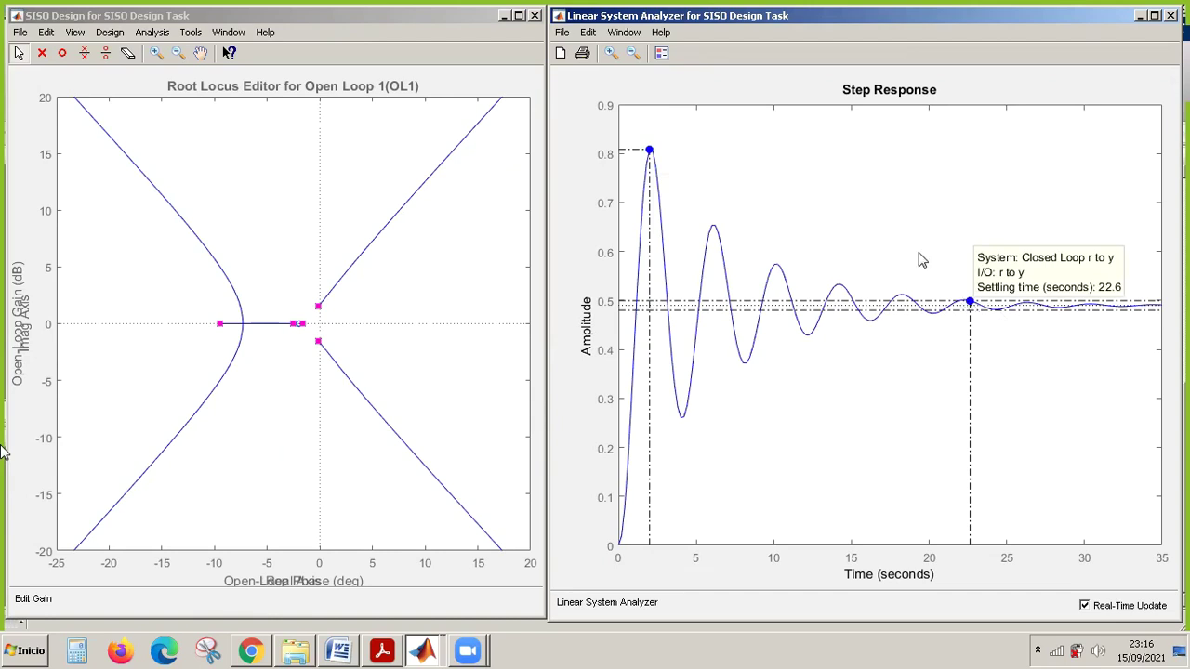
Add the Rise Time and Steady State characteristics to the step response and read their values.
right_click(814, 208)
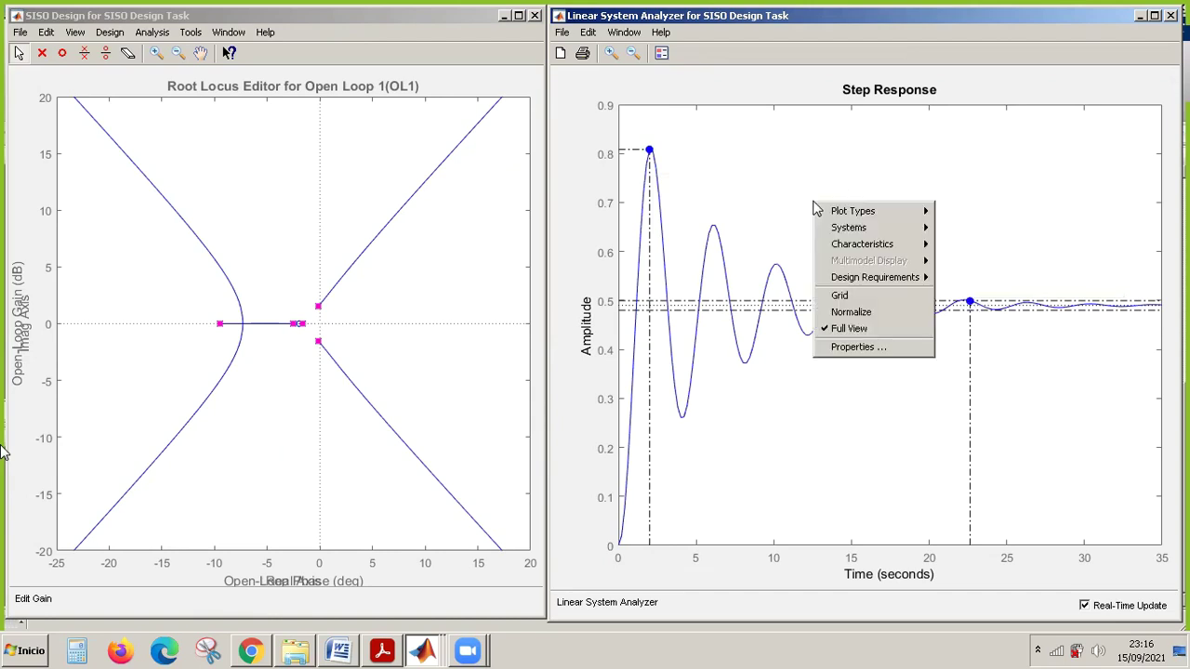
mouse_move(862, 244)
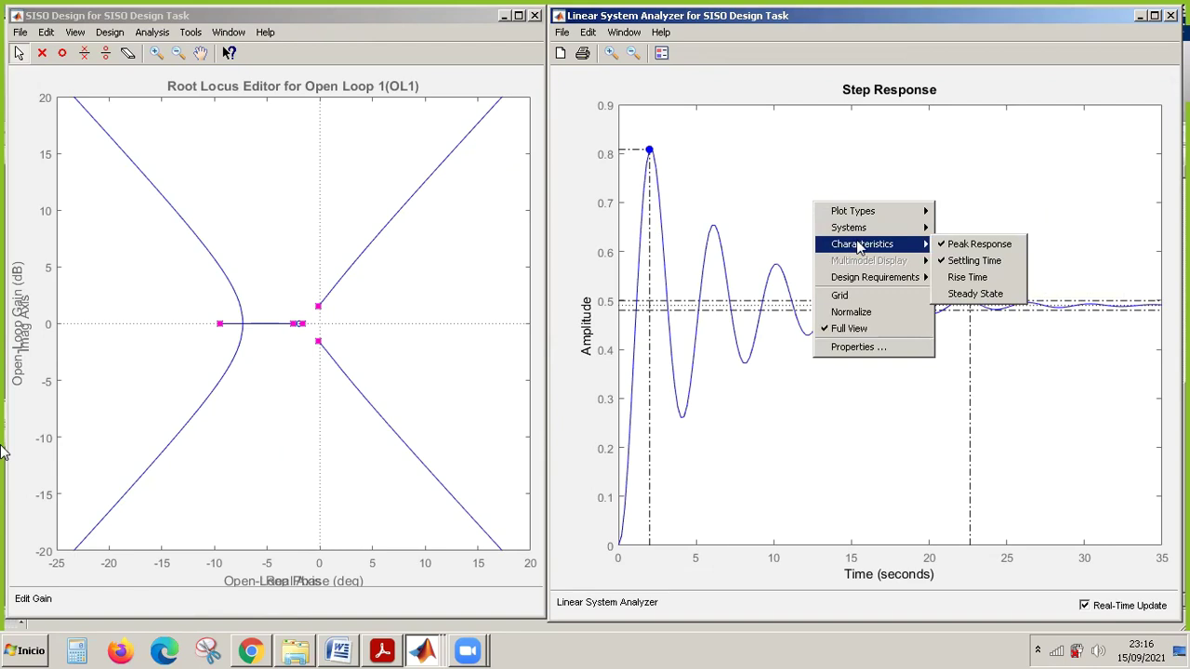
click(973, 284)
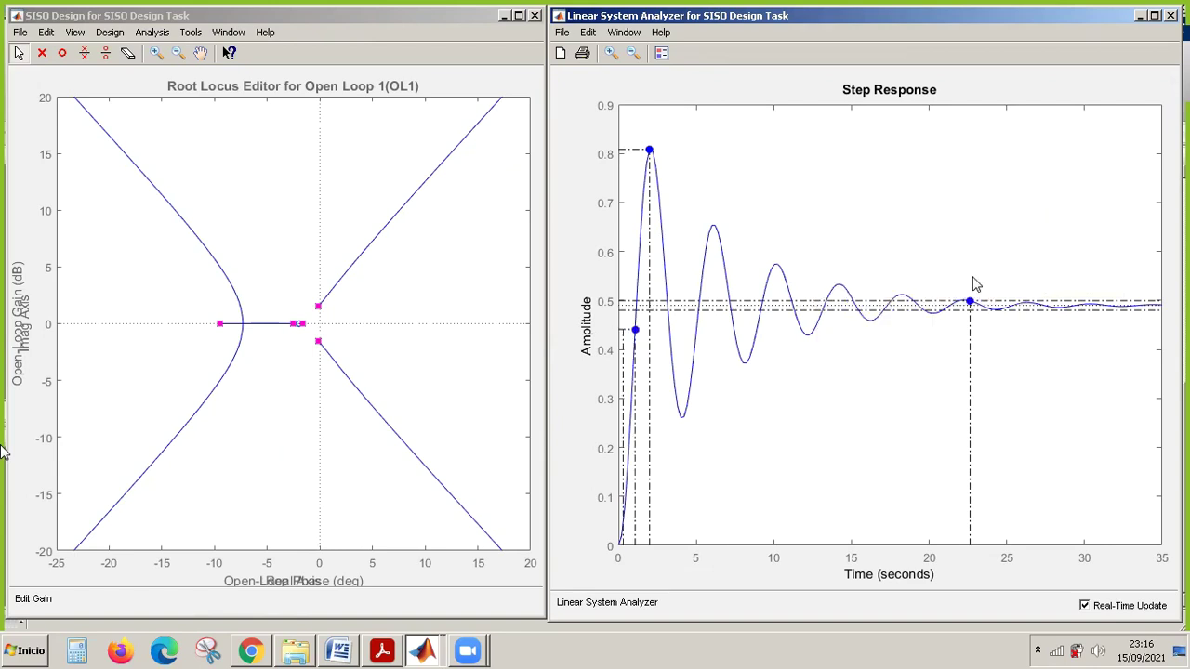
mouse_move(638, 338)
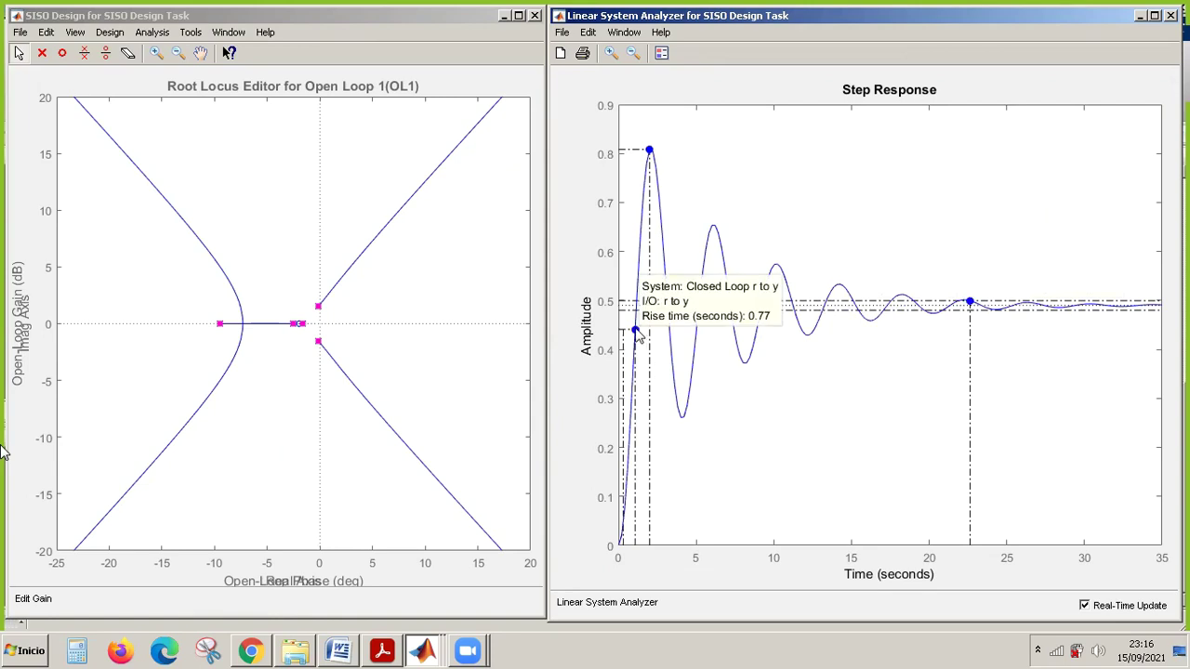
right_click(804, 167)
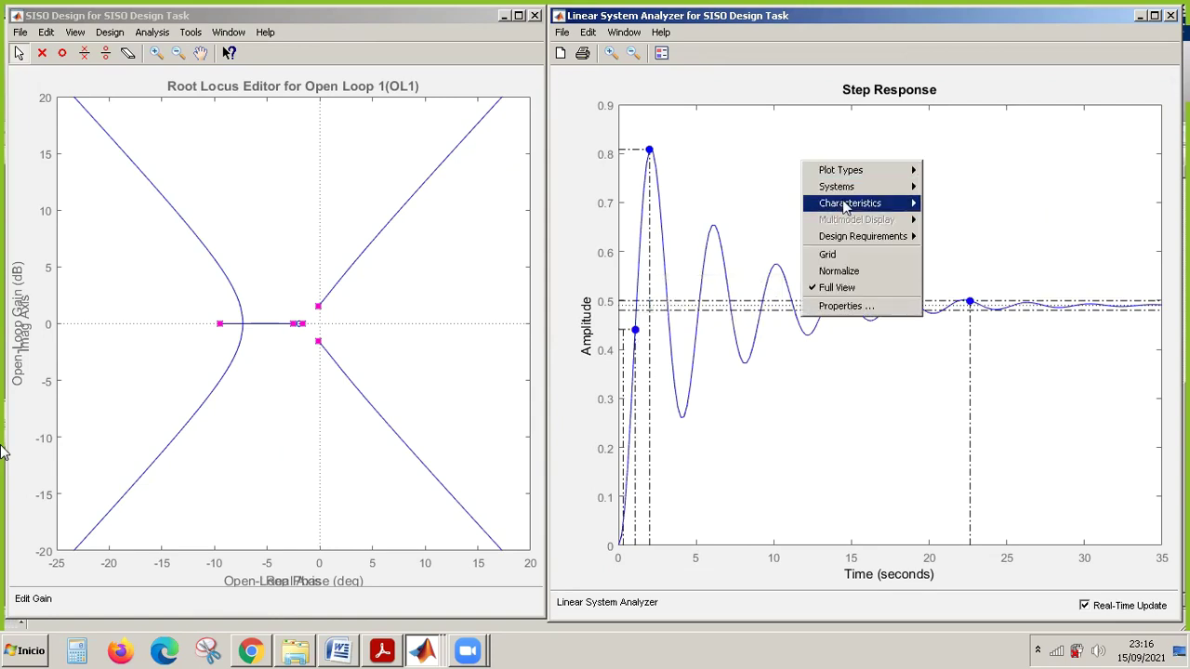
mouse_move(846, 207)
click(969, 259)
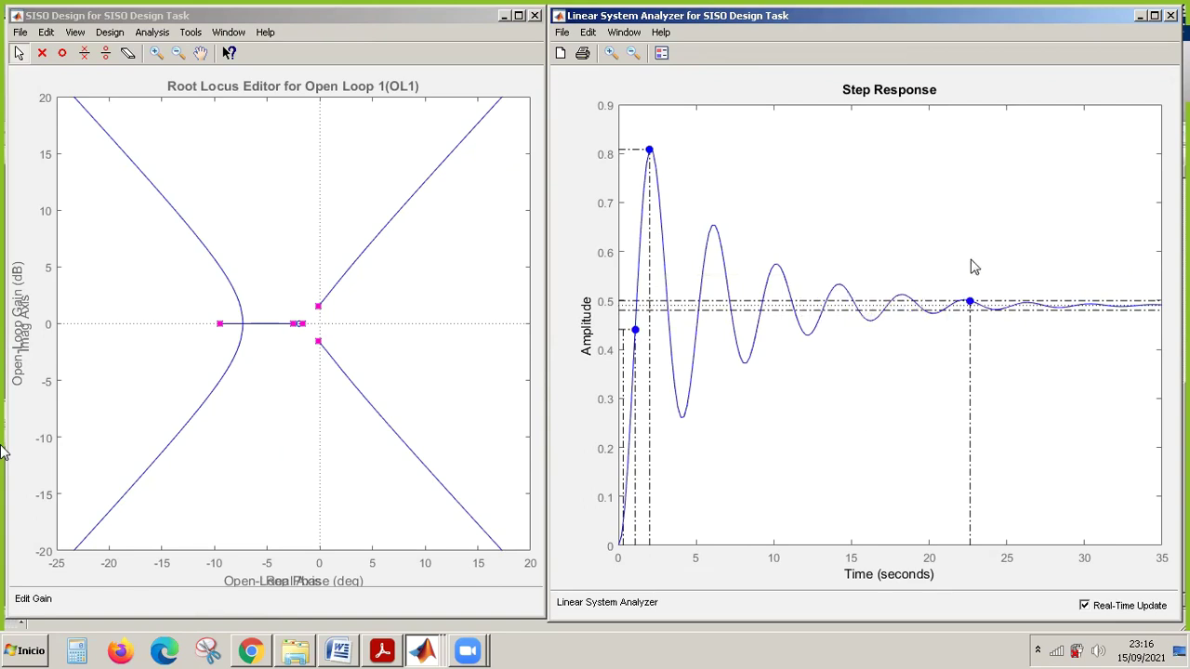
mouse_move(1163, 309)
Lower the loop gain to 0.001 by moving the upper complex closed-loop pole along the locus, and check the step response's peak.
click(319, 308)
click(20, 56)
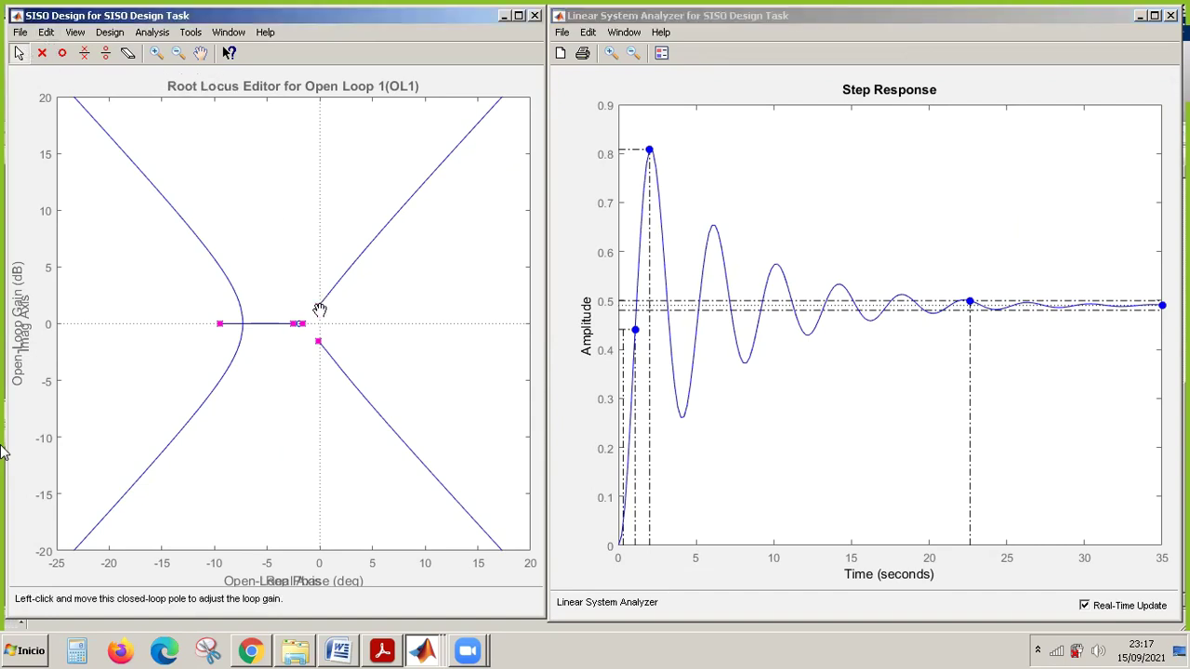
drag(319, 310, 321, 311)
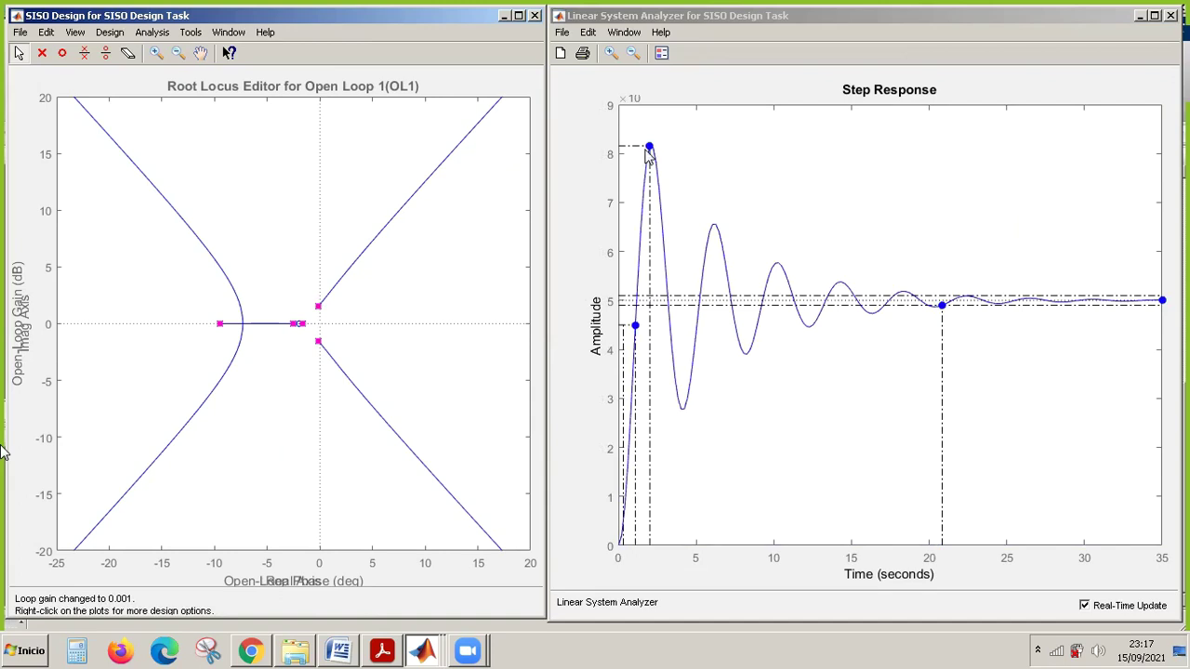
mouse_move(650, 149)
mouse_move(425, 654)
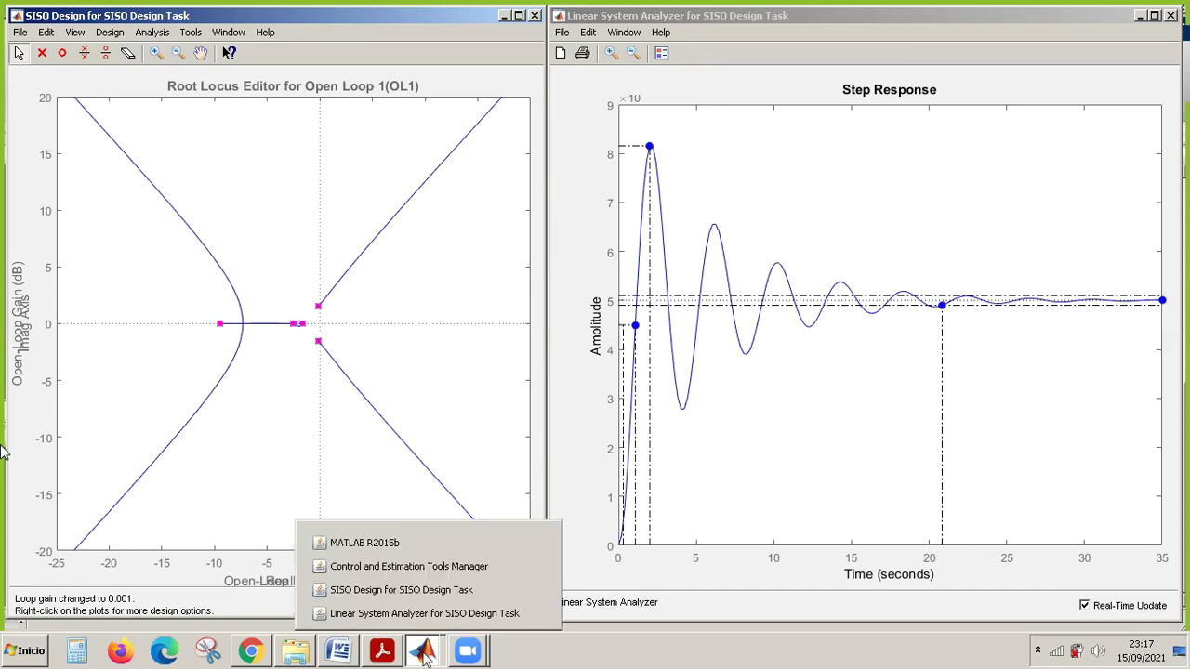
Review the design task's architecture, compensator C, graphical tuning and analysis plot settings in the Control and Estimation Tools Manager.
click(416, 568)
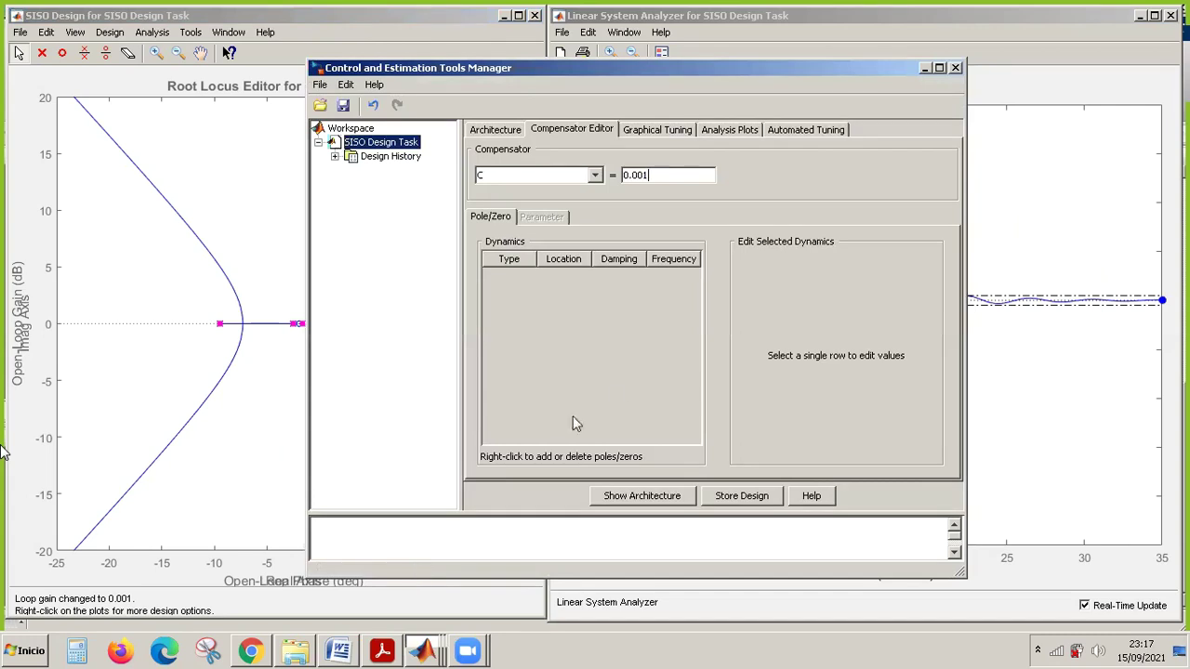
click(496, 130)
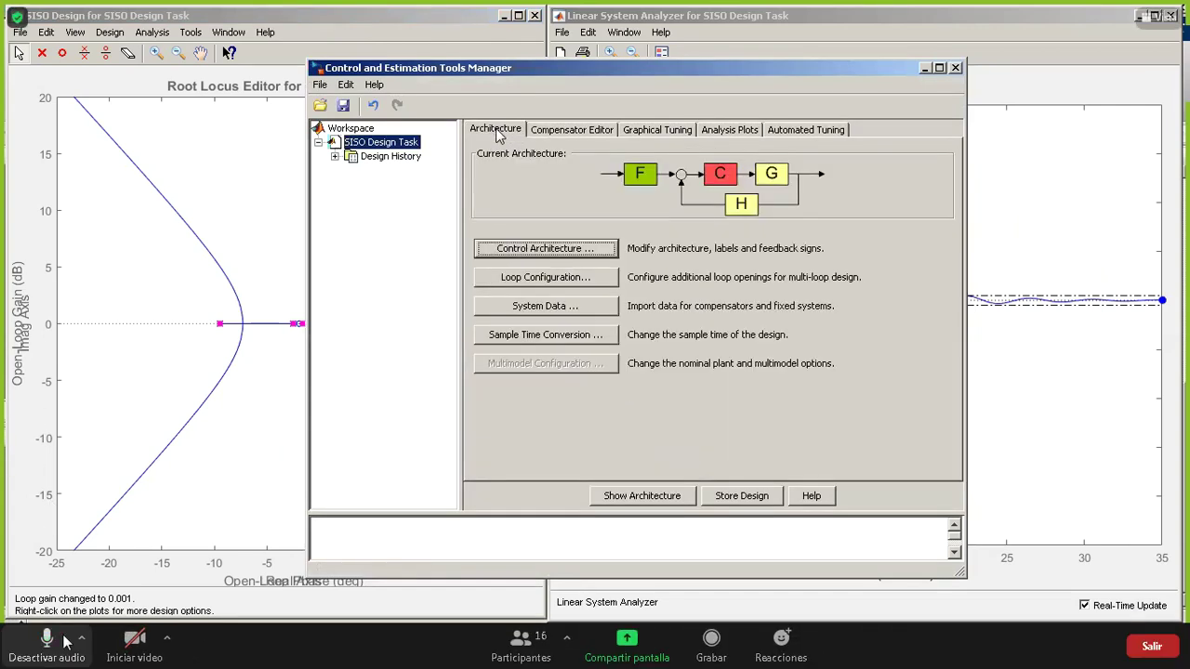
click(569, 130)
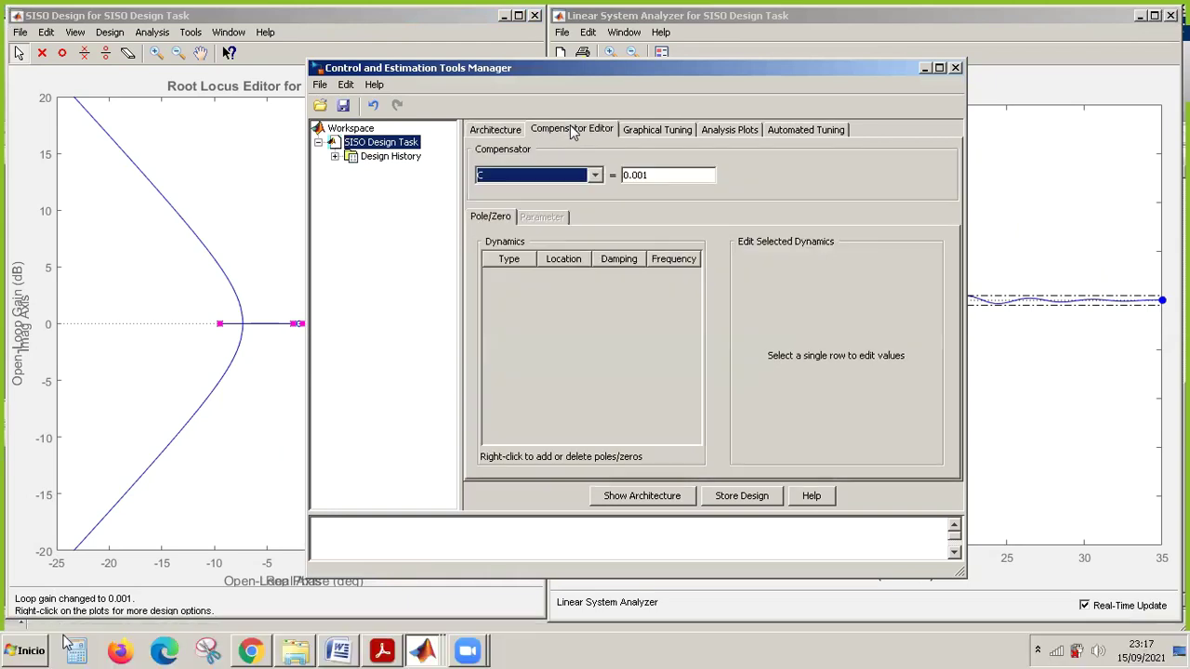
click(655, 130)
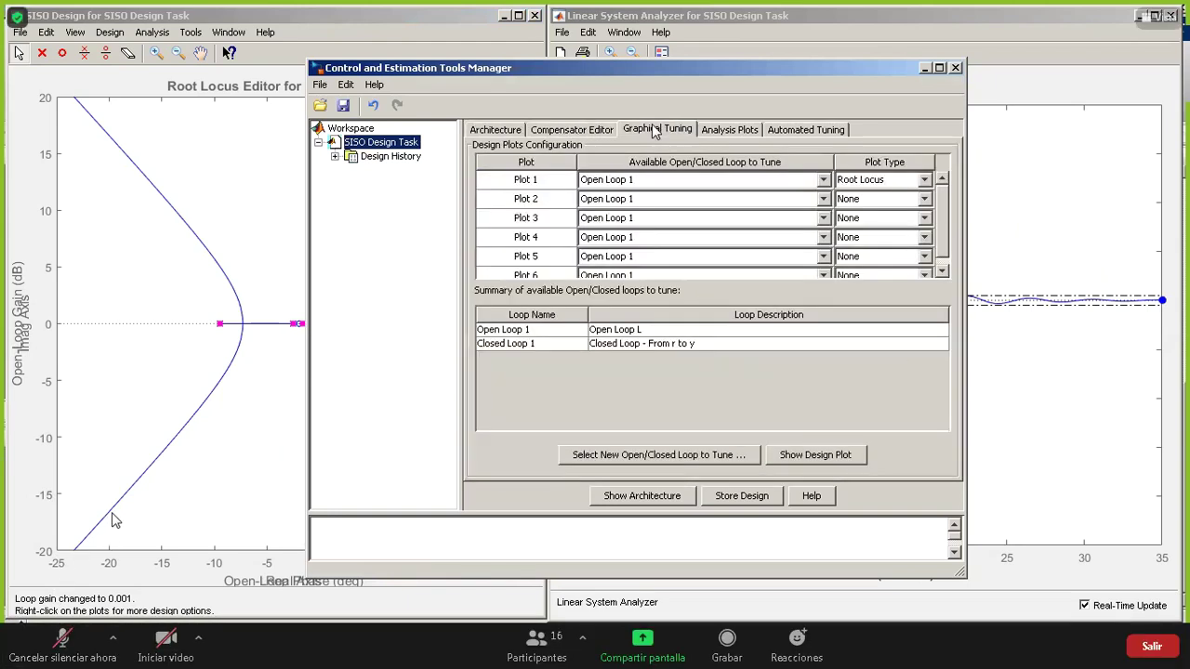
click(728, 130)
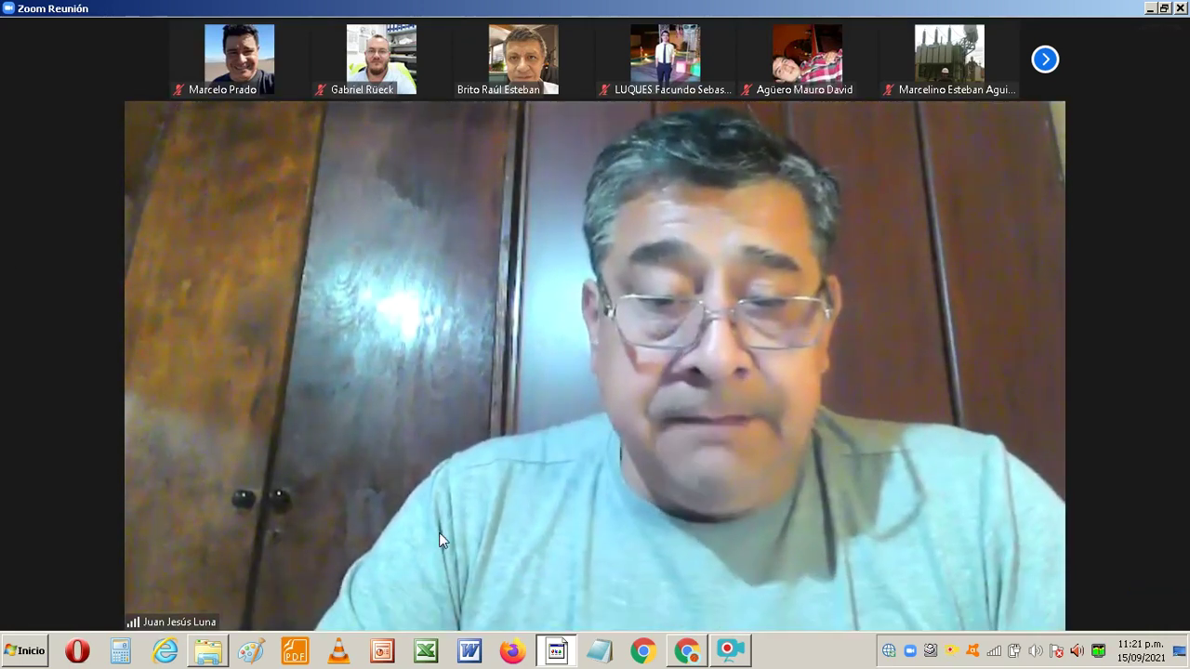
mouse_move(441, 540)
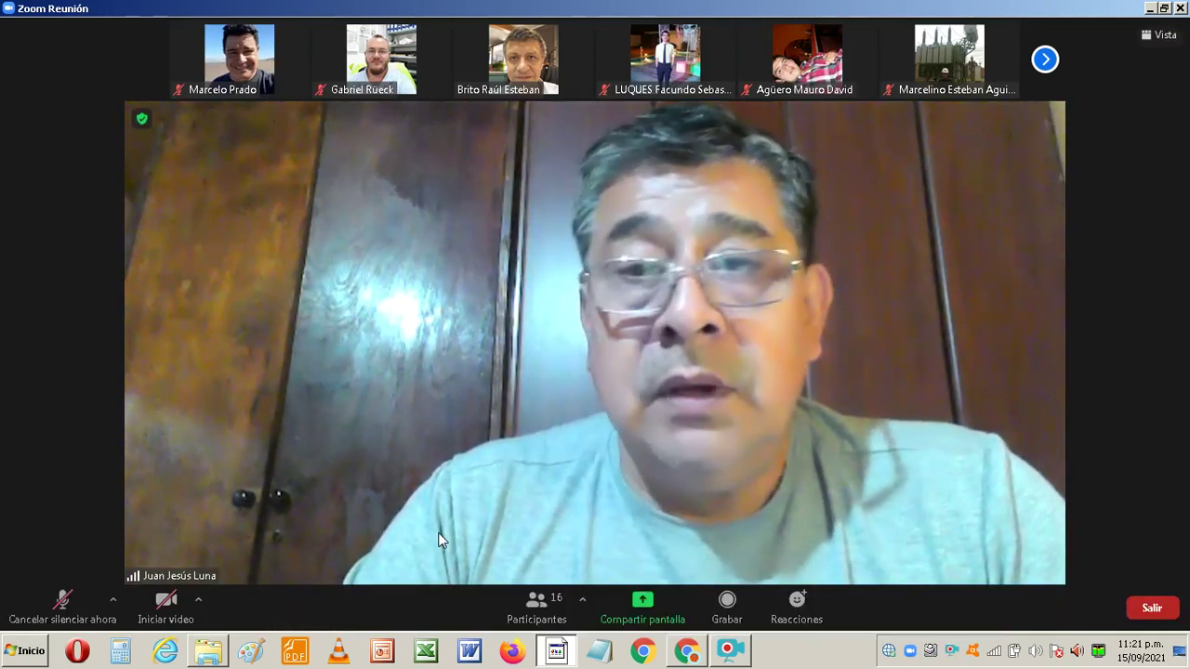